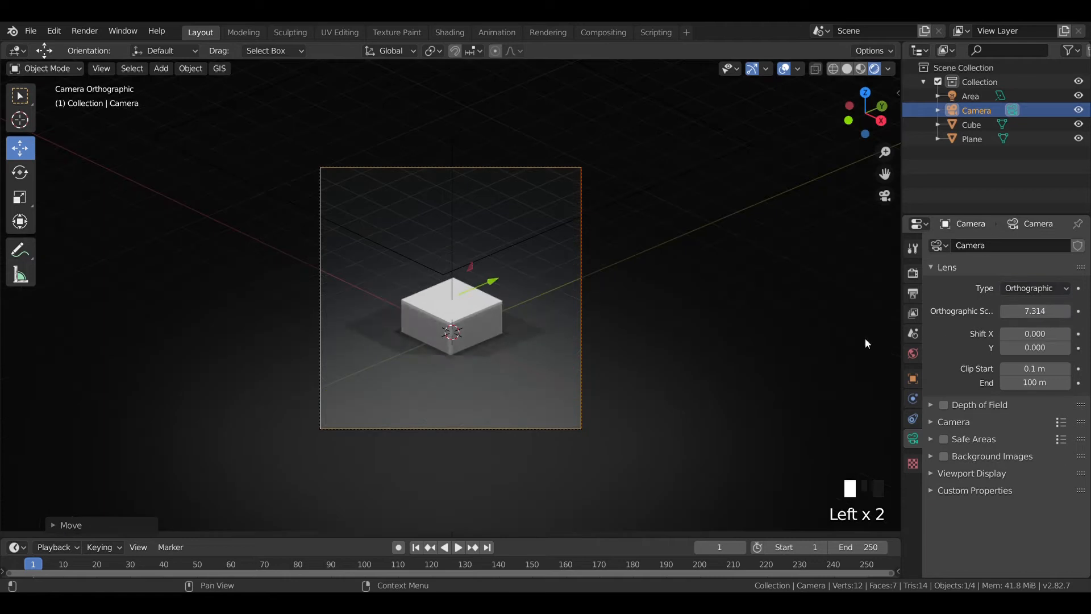
Step: Adjust the height of the area light above the white box along the Z axis
{"action": "left_click", "coordinate": [517, 245]}
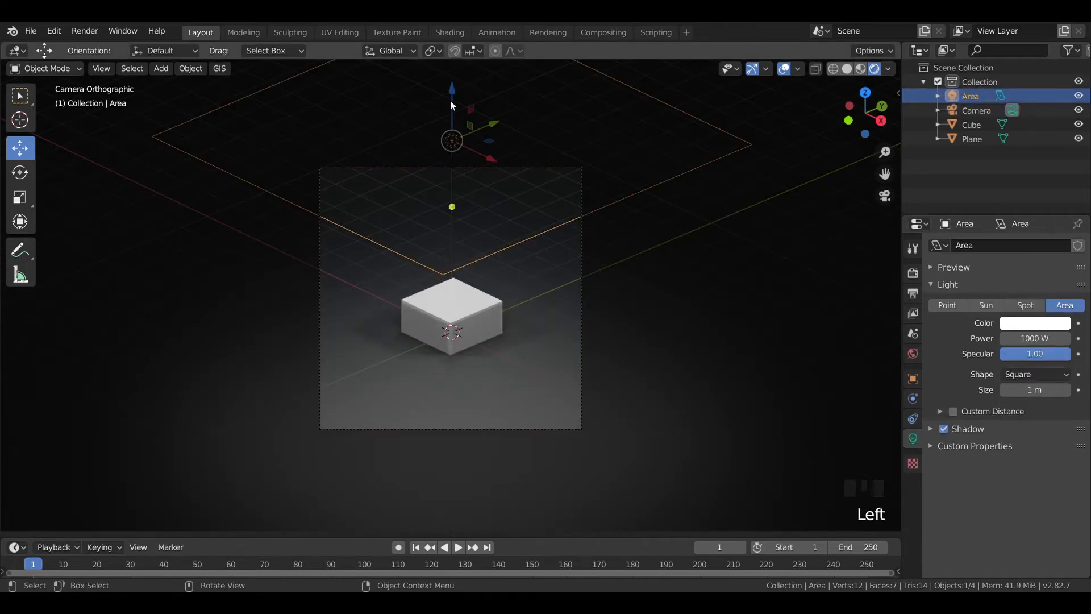
{"action": "left_click_drag", "start_coordinate": [450, 100], "coordinate": [567, 387]}
Step: Move the ground plane, camera and area light together into a new collection named base
{"action": "left_click", "coordinate": [542, 324]}
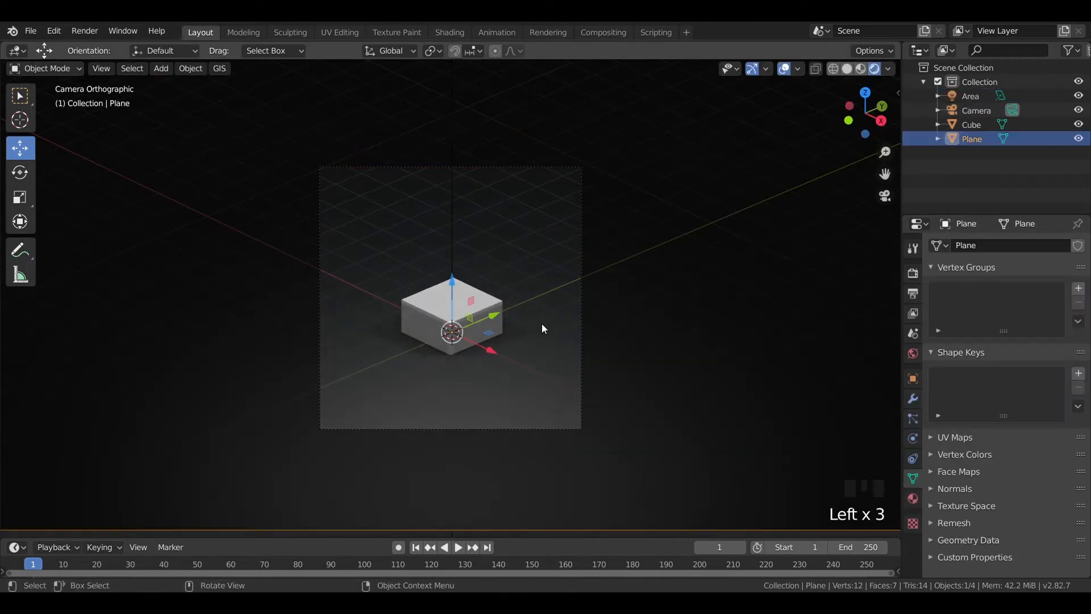
{"action": "left_click", "coordinate": [493, 299]}
{"action": "left_click", "coordinate": [494, 279]}
{"action": "scroll", "coordinate": [493, 274], "scroll_direction": "down", "scroll_amount": 7}
{"action": "left_click", "coordinate": [459, 192], "text": "shift"}
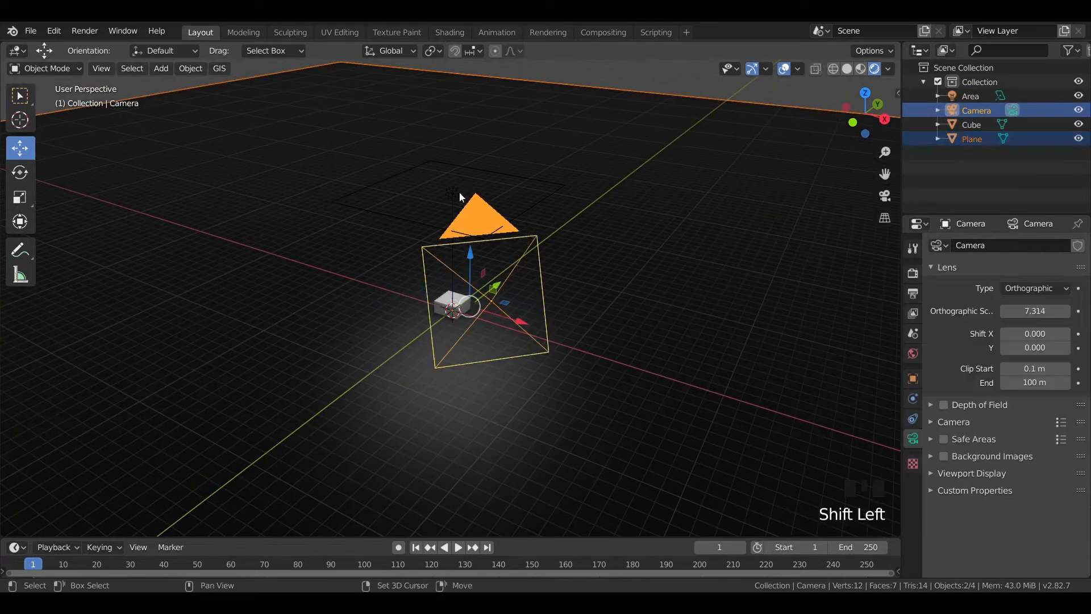
{"action": "left_click", "coordinate": [450, 186], "text": "shift"}
{"action": "key", "text": "m"}
{"action": "left_click", "coordinate": [683, 293]}
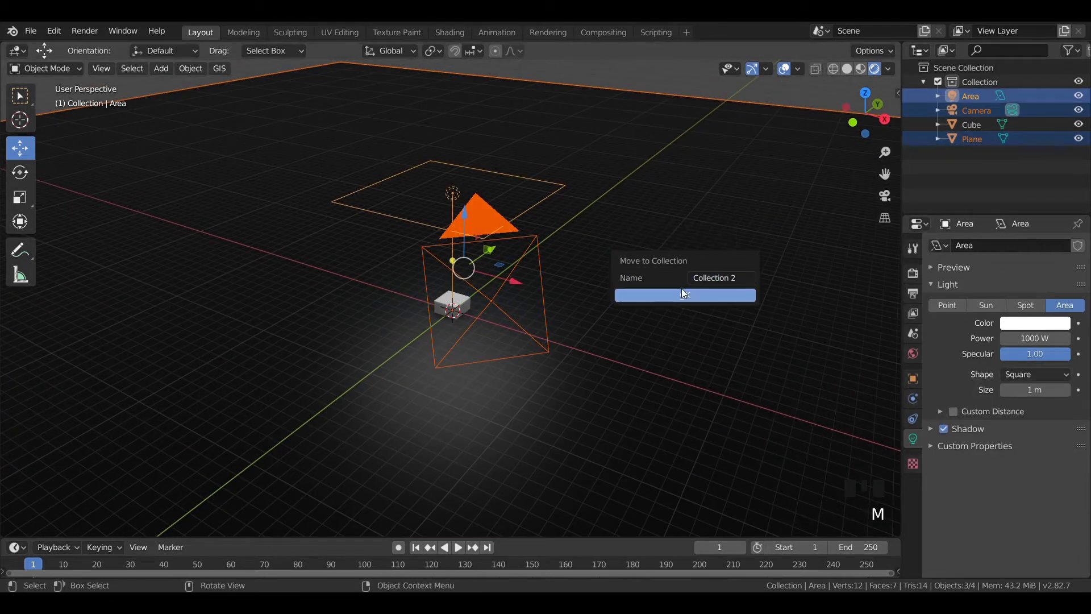
{"action": "left_click", "coordinate": [750, 276]}
{"action": "type", "text": "ba"}
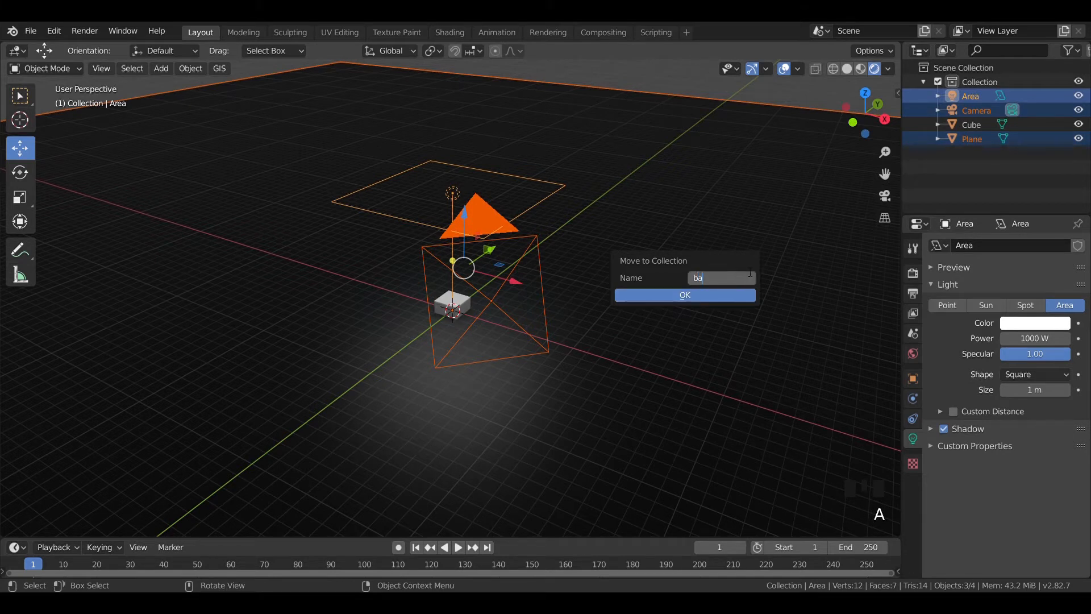
{"action": "type", "text": "se"}
{"action": "left_click", "coordinate": [724, 292]}
Step: Widen the scene hierarchy area, collapse the base collection and exclude it from the view layer
{"action": "left_click_drag", "start_coordinate": [902, 172], "coordinate": [859, 172]}
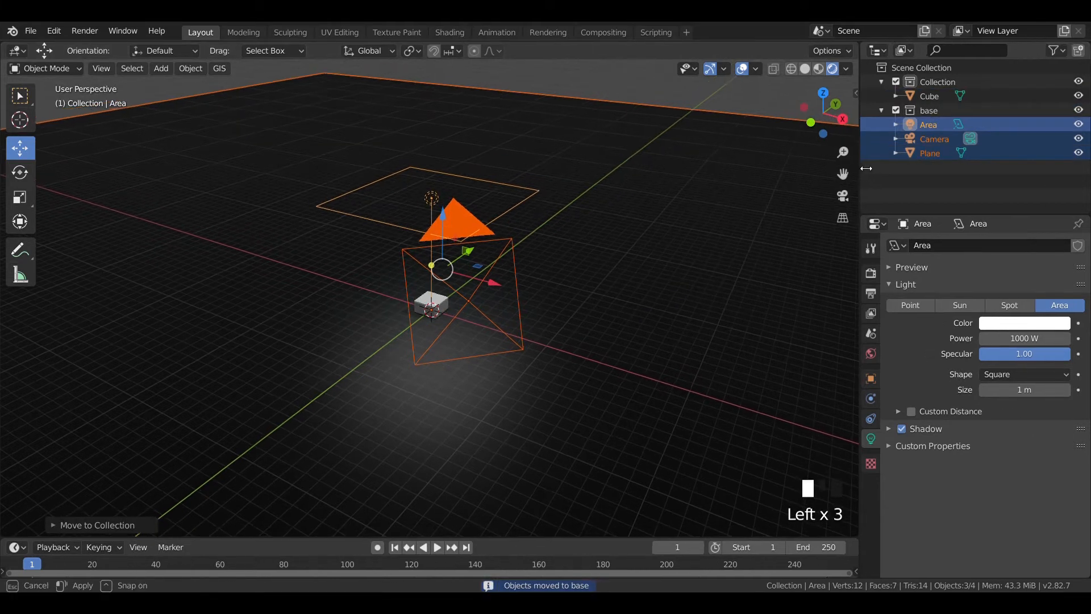
{"action": "left_click", "coordinate": [882, 109]}
{"action": "left_click", "coordinate": [896, 110]}
Step: In front view, raise the cube above the ground and scale it uniformly to about 1.95 times its size
{"action": "left_click", "coordinate": [435, 316]}
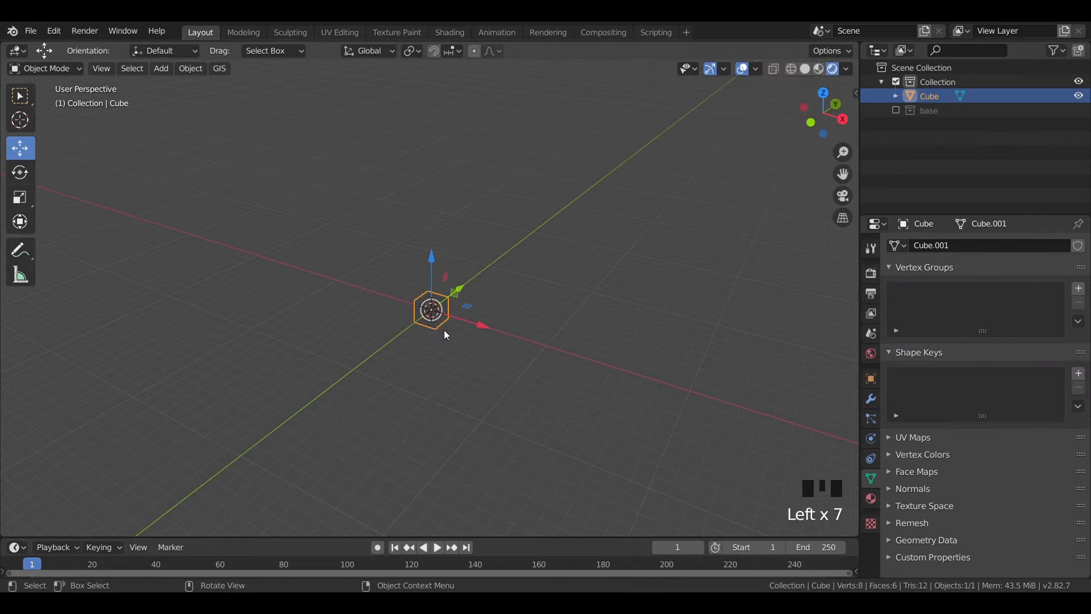
{"action": "key", "text": "z"}
{"action": "key", "text": "KP_1"}
{"action": "scroll", "coordinate": [445, 308], "scroll_direction": "up", "scroll_amount": 7}
{"action": "left_click_drag", "start_coordinate": [444, 274], "coordinate": [444, 142]}
{"action": "scroll", "coordinate": [506, 178], "scroll_direction": "down", "scroll_amount": 1}
{"action": "key", "text": "s"}
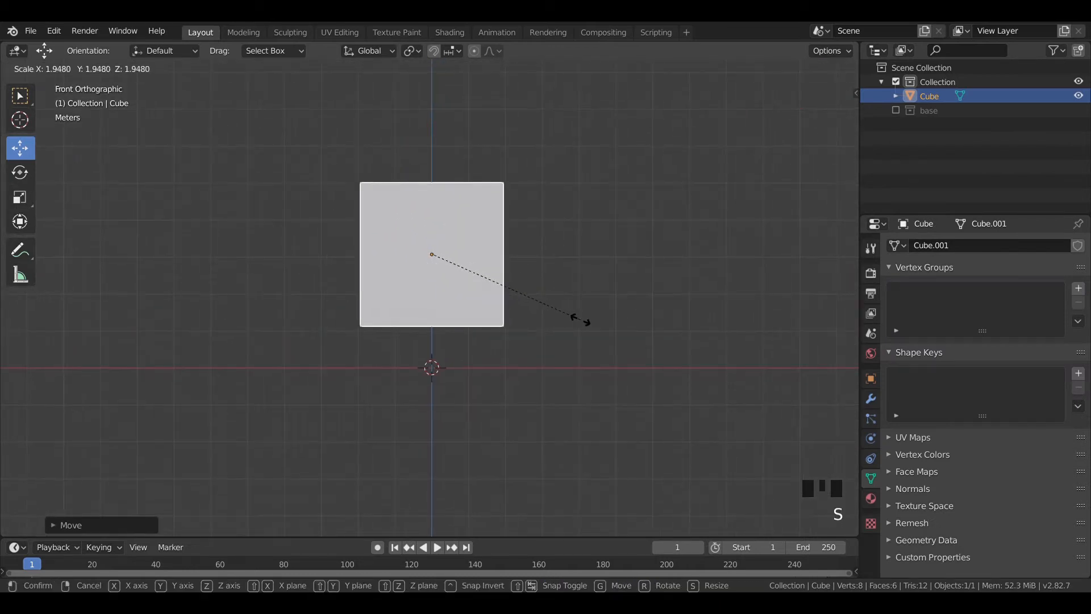
{"action": "left_click", "coordinate": [584, 320]}
Step: Stretch the cube along Z into a box roughly twice as tall as wide, with its base on the ground line
{"action": "scroll", "coordinate": [512, 273], "scroll_direction": "down", "scroll_amount": 4}
{"action": "left_click_drag", "start_coordinate": [437, 226], "coordinate": [432, 186]}
{"action": "key", "text": "s"}
{"action": "key", "text": "z"}
{"action": "left_click", "coordinate": [532, 345]}
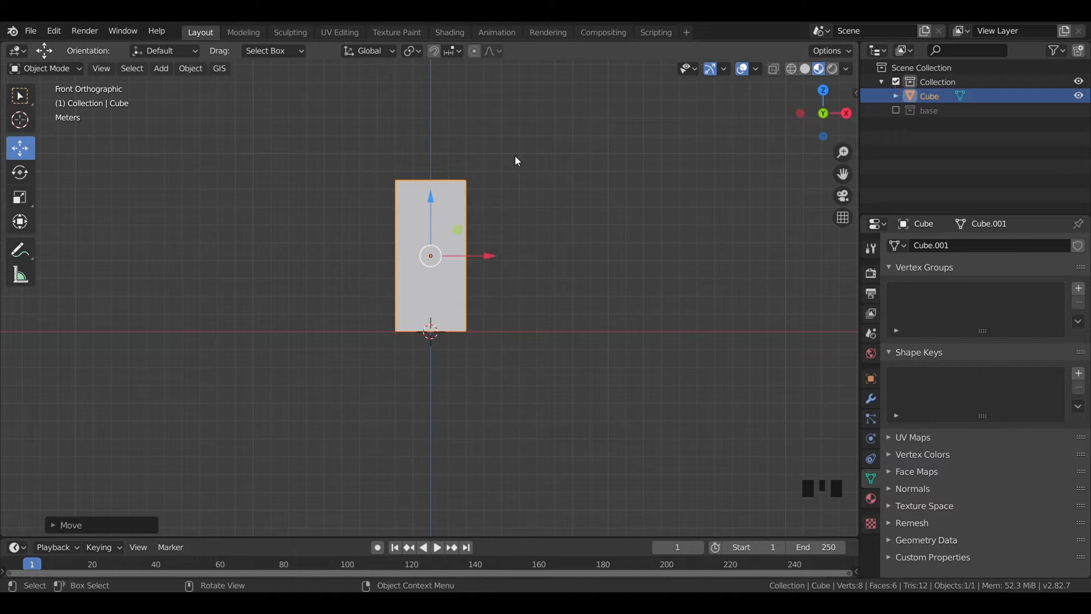
{"action": "left_click", "coordinate": [528, 186]}
{"action": "middle_click_drag", "start_coordinate": [529, 186], "coordinate": [483, 259]}
{"action": "left_click", "coordinate": [462, 250]}
Step: In Edit Mode, add seven evenly spaced vertical loop cuts across the width of the box's front
{"action": "key", "text": "KP_1"}
{"action": "scroll", "coordinate": [529, 250], "scroll_direction": "up", "scroll_amount": 4}
{"action": "middle_click_drag", "start_coordinate": [471, 341], "coordinate": [504, 414], "text": "shift"}
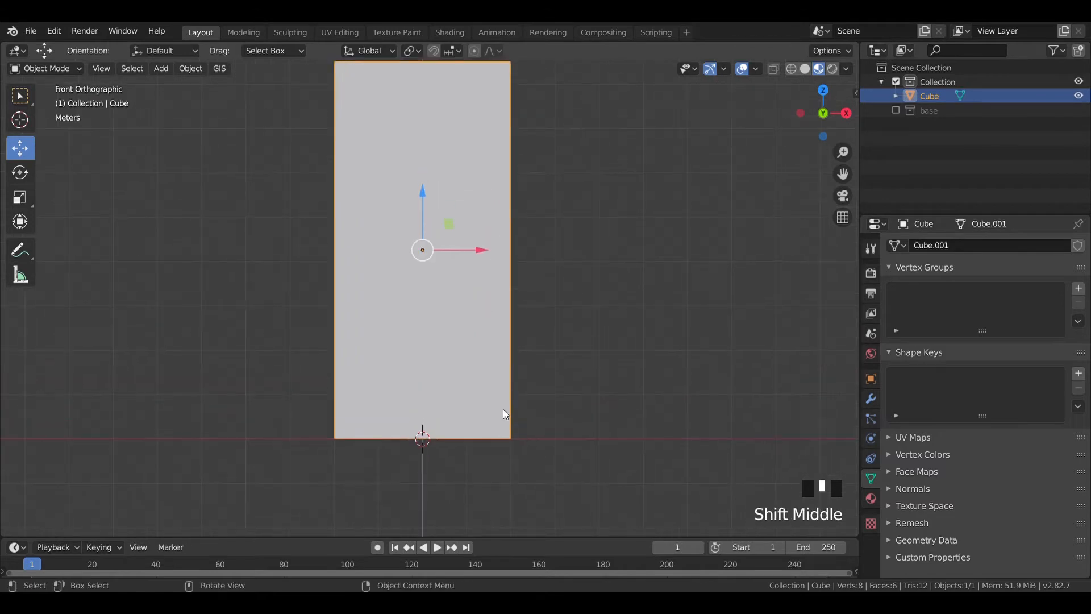
{"action": "key", "text": "ctrl+r"}
{"action": "key", "text": "Tab"}
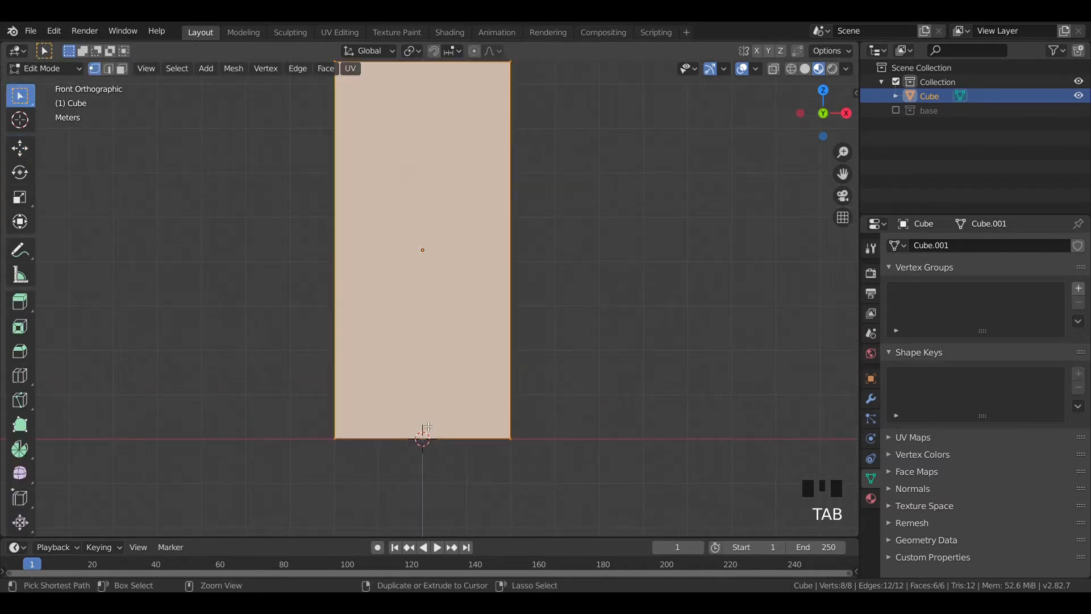
{"action": "key", "text": "ctrl+r"}
{"action": "scroll", "coordinate": [428, 426], "scroll_direction": "up", "scroll_amount": 5}
{"action": "scroll", "coordinate": [427, 426], "scroll_direction": "down", "scroll_amount": 1}
{"action": "scroll", "coordinate": [427, 426], "scroll_direction": "up", "scroll_amount": 2}
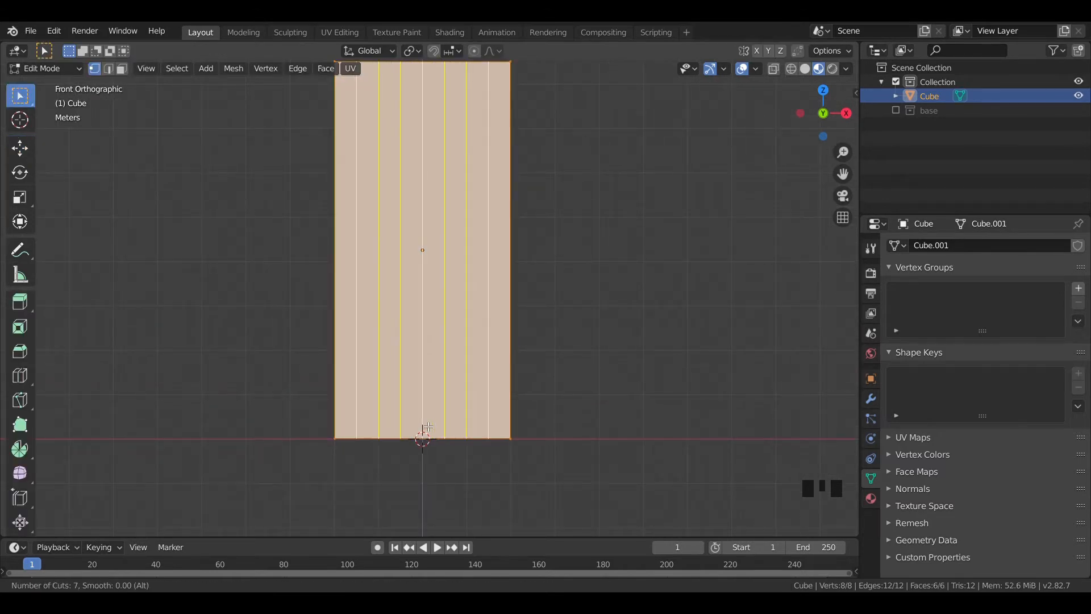
{"action": "left_click", "coordinate": [427, 426]}
{"action": "right_click", "coordinate": [428, 426]}
{"action": "key", "text": "KP_3"}
{"action": "key", "text": "ctrl+r"}
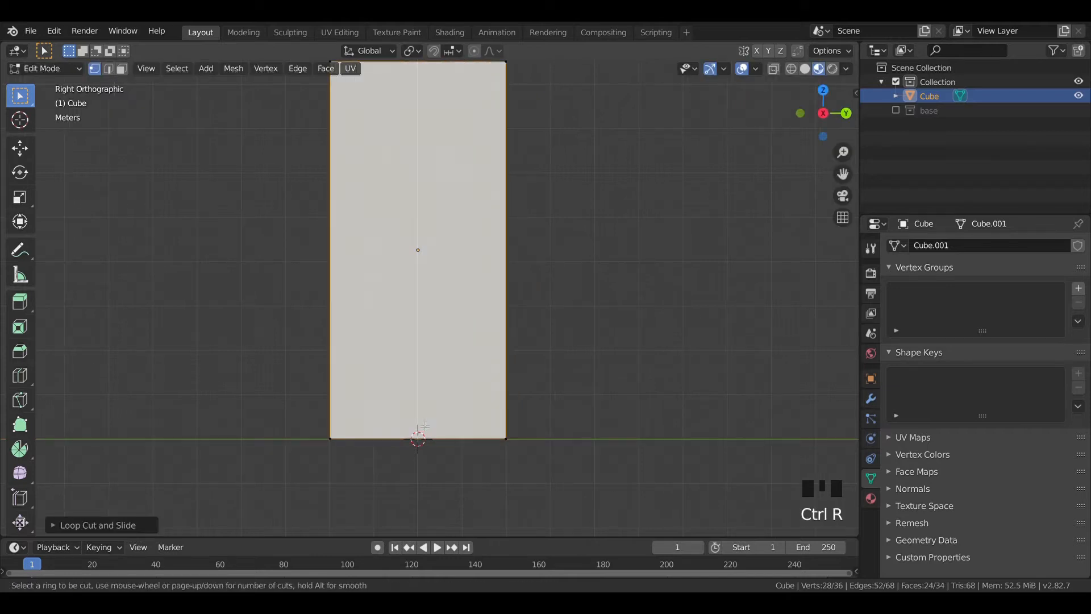
{"action": "scroll", "coordinate": [426, 426], "scroll_direction": "up", "scroll_amount": 5}
{"action": "left_click", "coordinate": [425, 426]}
{"action": "right_click", "coordinate": [425, 426]}
{"action": "middle_click_drag", "start_coordinate": [425, 426], "coordinate": [375, 393]}
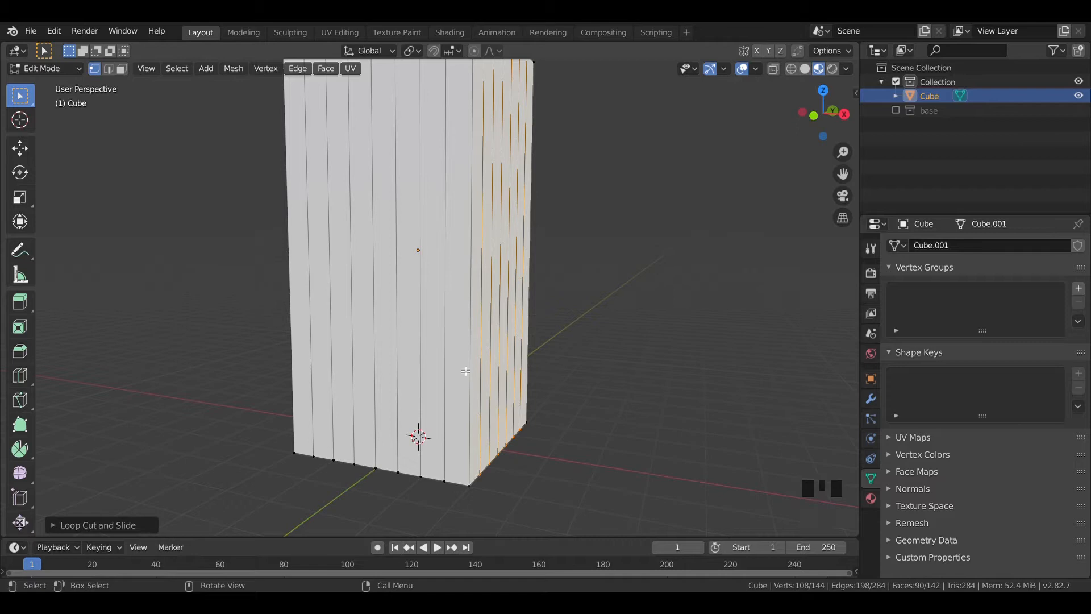
{"action": "key", "text": "KP_3"}
{"action": "key", "text": "ctrl+z"}
Step: Add seven evenly spaced, centred vertical loop cuts across the side faces of the box
{"action": "key", "text": "ctrl+r"}
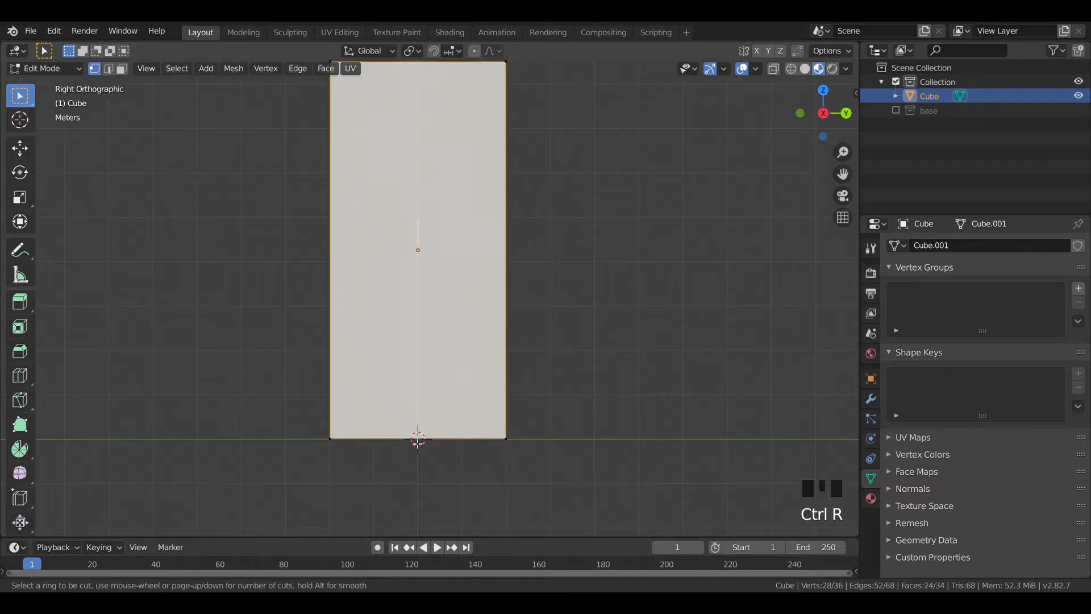
{"action": "scroll", "coordinate": [417, 442], "scroll_direction": "up", "scroll_amount": 5}
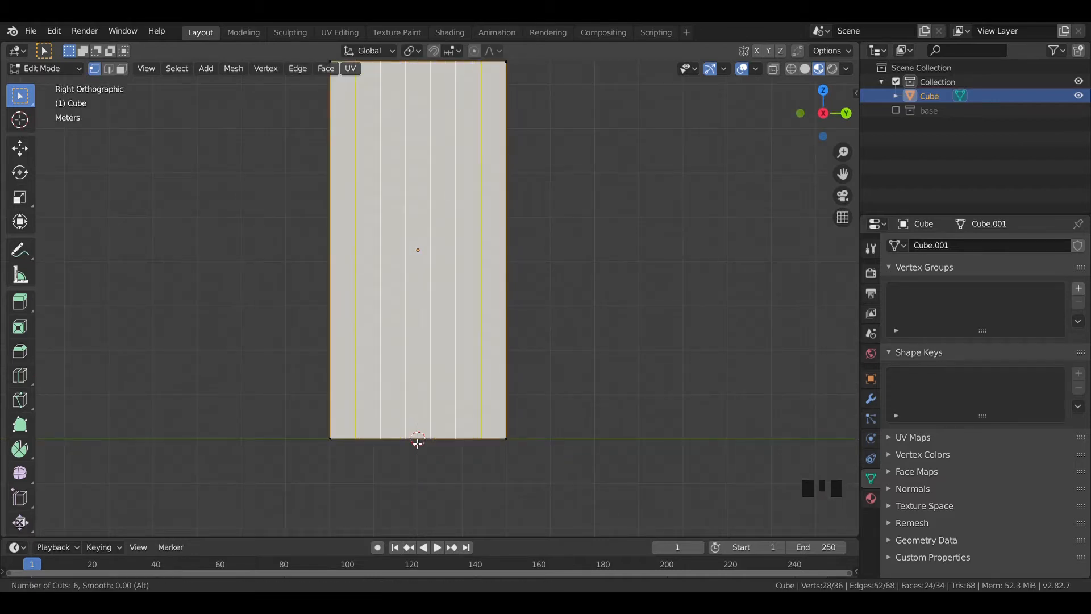
{"action": "scroll", "coordinate": [418, 442], "scroll_direction": "up", "scroll_amount": 1}
{"action": "left_click", "coordinate": [419, 442]}
{"action": "right_click", "coordinate": [427, 439]}
{"action": "middle_click_drag", "start_coordinate": [515, 380], "coordinate": [418, 433]}
Step: Add sixteen evenly spaced, centred horizontal loop cuts along the full height of the box
{"action": "key", "text": "KP_1"}
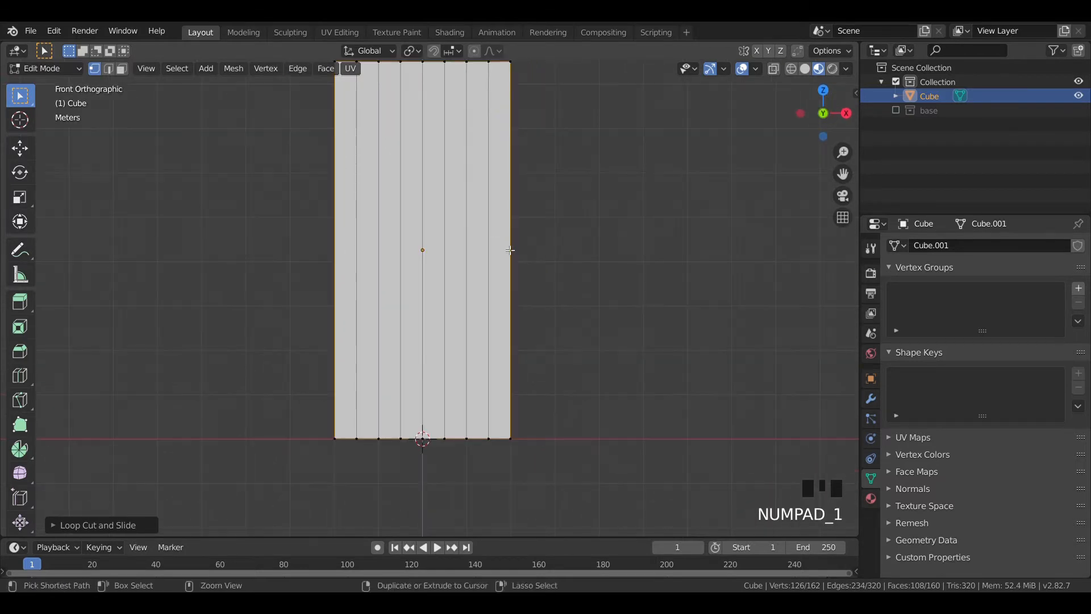
{"action": "key", "text": "ctrl+r"}
{"action": "scroll", "coordinate": [508, 247], "scroll_direction": "up", "scroll_amount": 9}
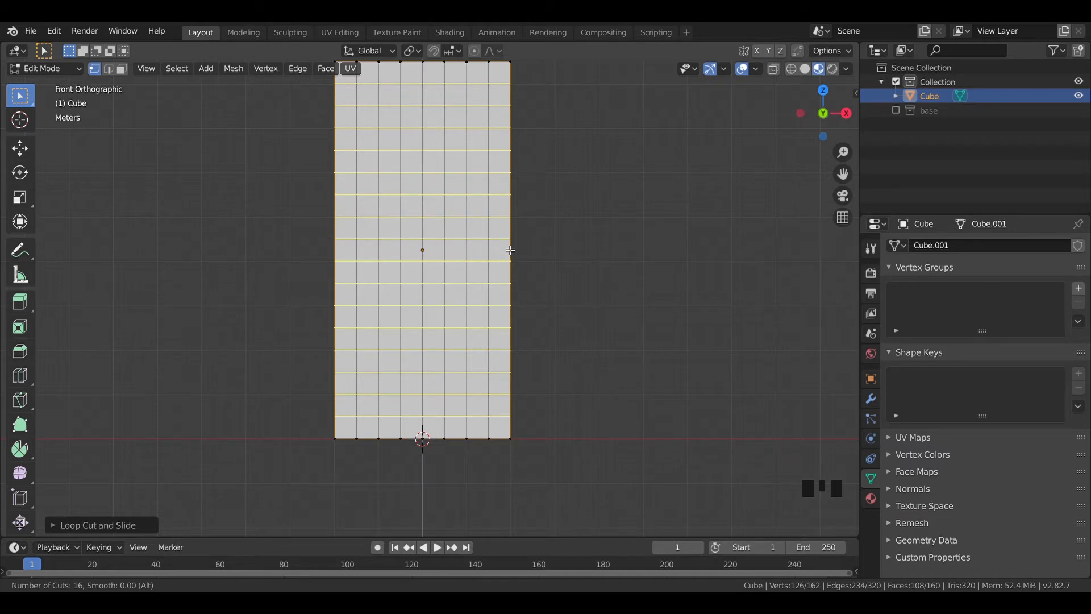
{"action": "left_click", "coordinate": [510, 250]}
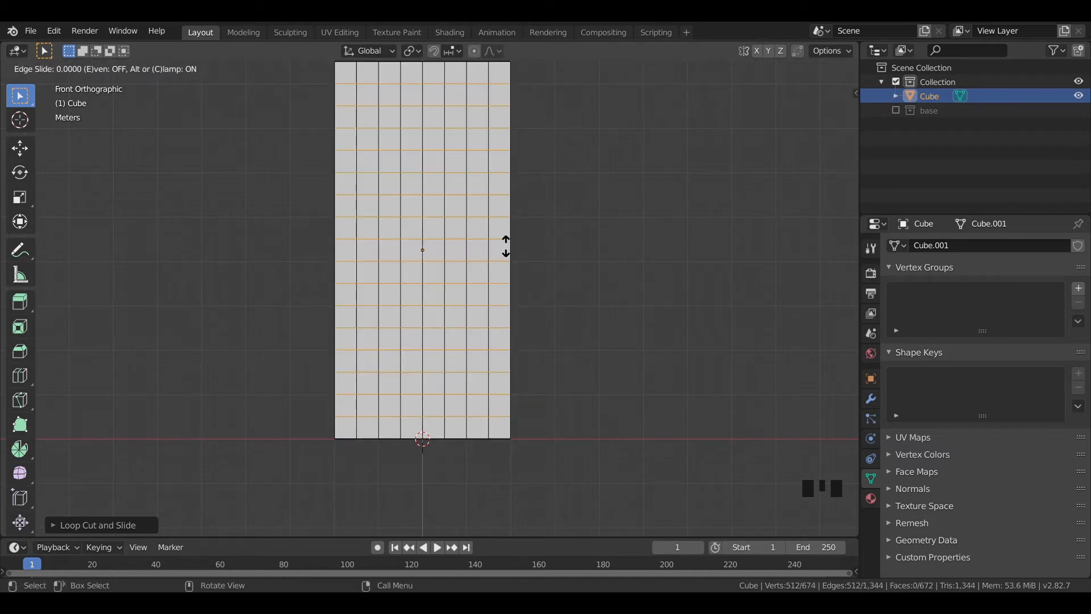
{"action": "right_click", "coordinate": [508, 246]}
{"action": "middle_click_drag", "start_coordinate": [507, 246], "coordinate": [511, 259]}
{"action": "key", "text": "KP_1"}
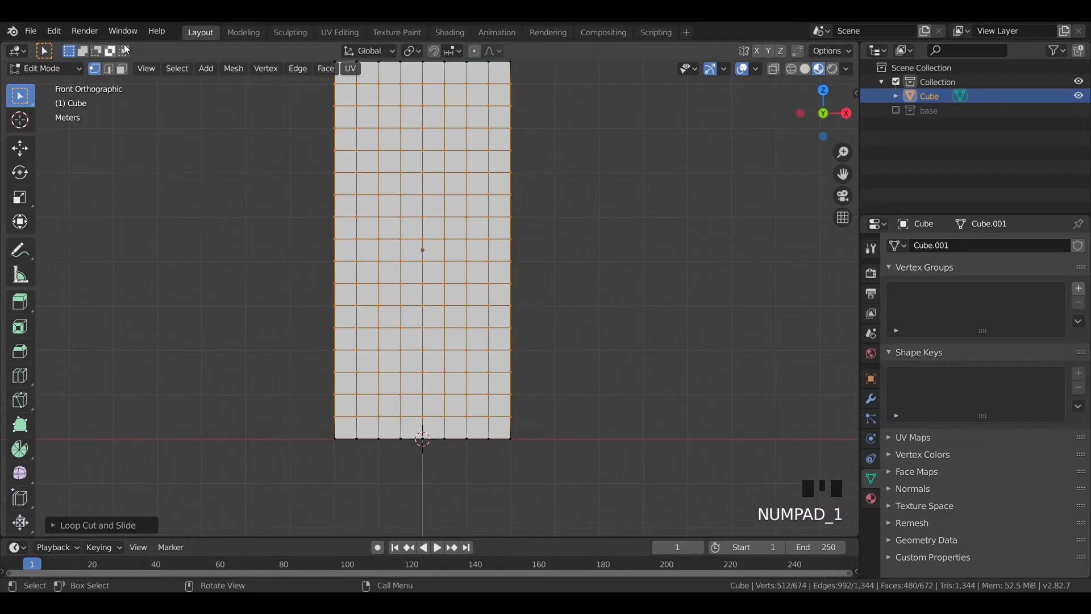
{"action": "left_click", "coordinate": [122, 68]}
{"action": "middle_click_drag", "start_coordinate": [226, 237], "coordinate": [215, 309], "text": "shift"}
{"action": "left_click", "coordinate": [215, 308]}
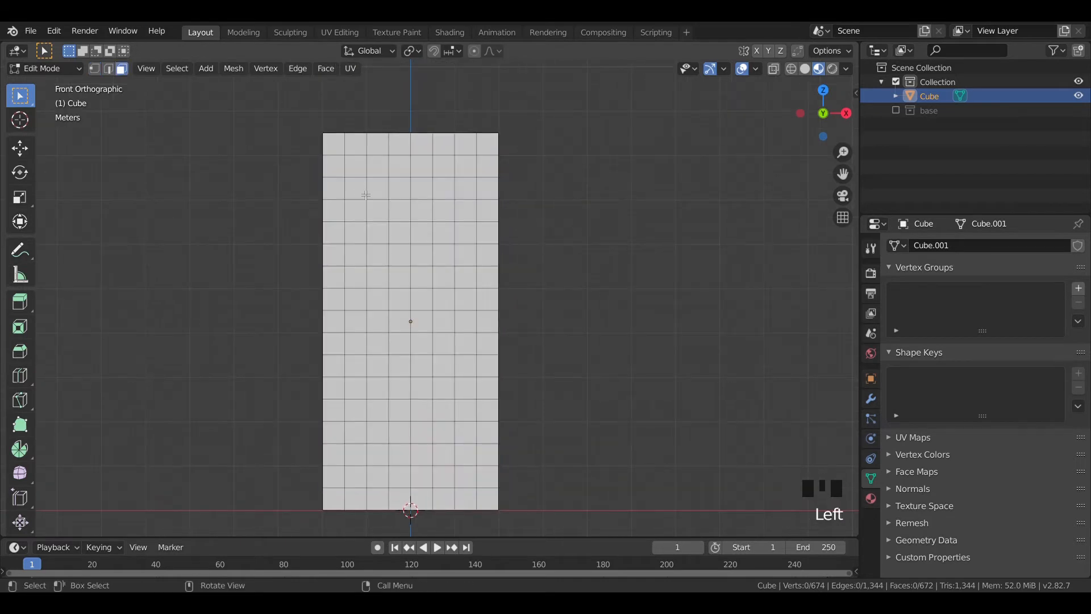
{"action": "key", "text": "b"}
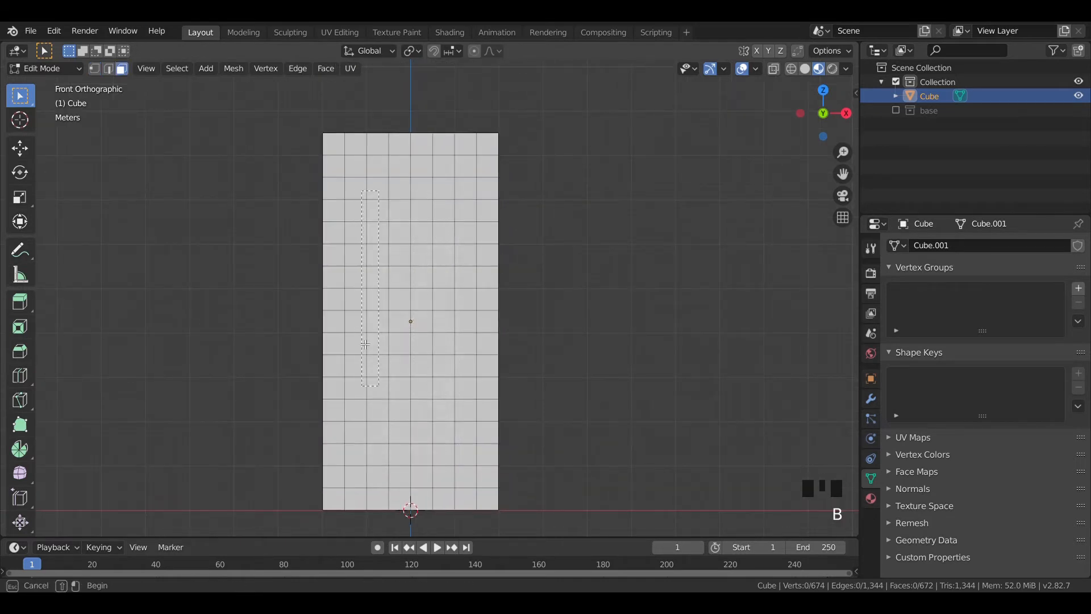
{"action": "left_click_drag", "start_coordinate": [365, 344], "coordinate": [364, 318]}
{"action": "left_click", "coordinate": [364, 295]}
Step: Add two vertical loop cuts on the front, slid outward close to the first and last inner vertical edge lines
{"action": "key", "text": "ctrl+r"}
{"action": "left_click", "coordinate": [350, 331]}
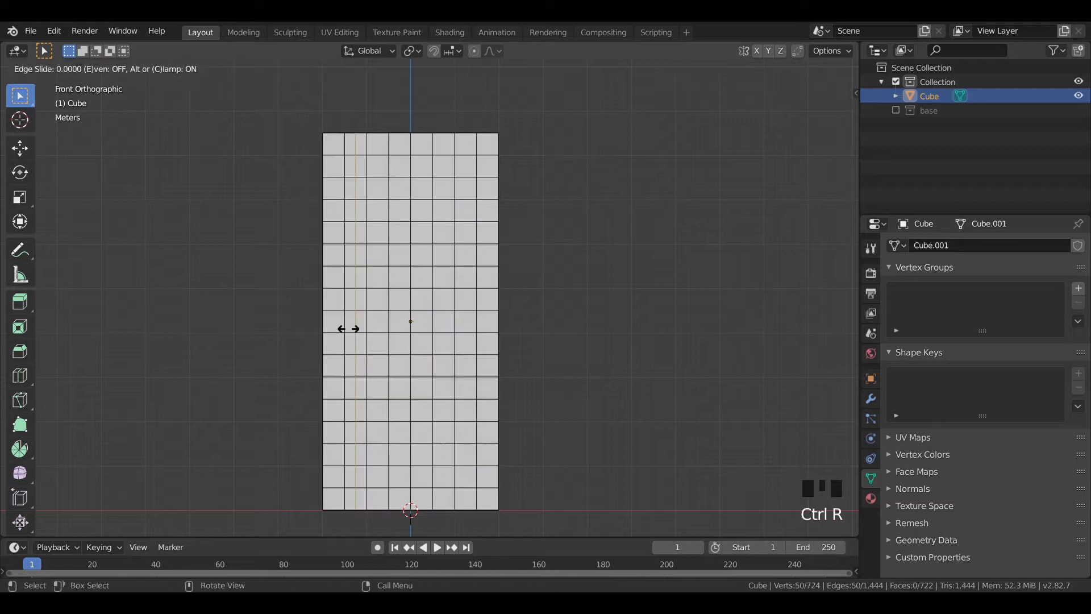
{"action": "left_click", "coordinate": [343, 329]}
{"action": "key", "text": "ctrl+r"}
{"action": "left_click", "coordinate": [462, 334]}
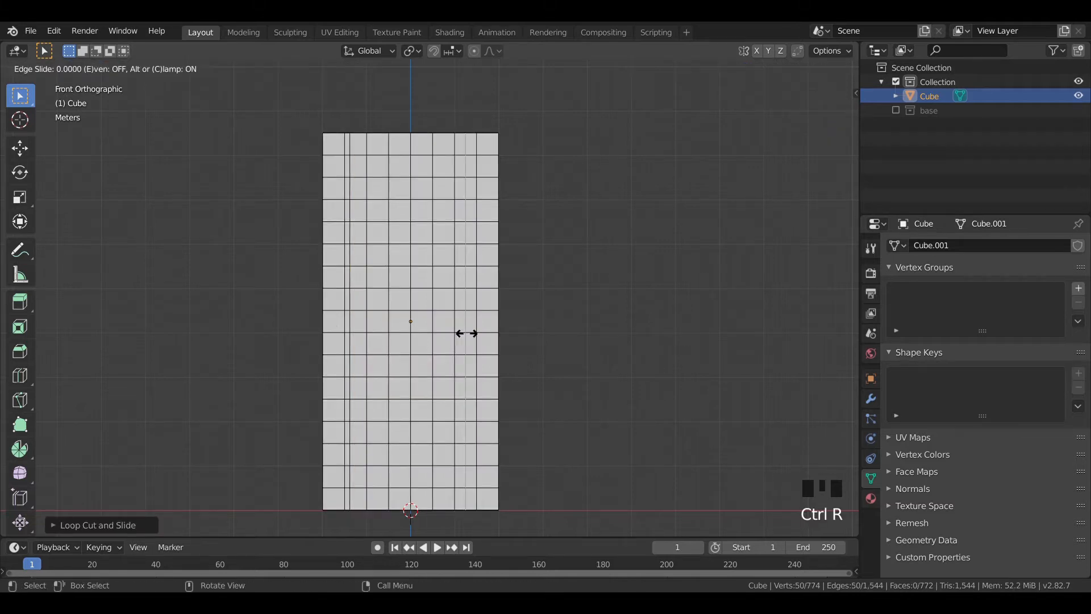
{"action": "left_click", "coordinate": [473, 334]}
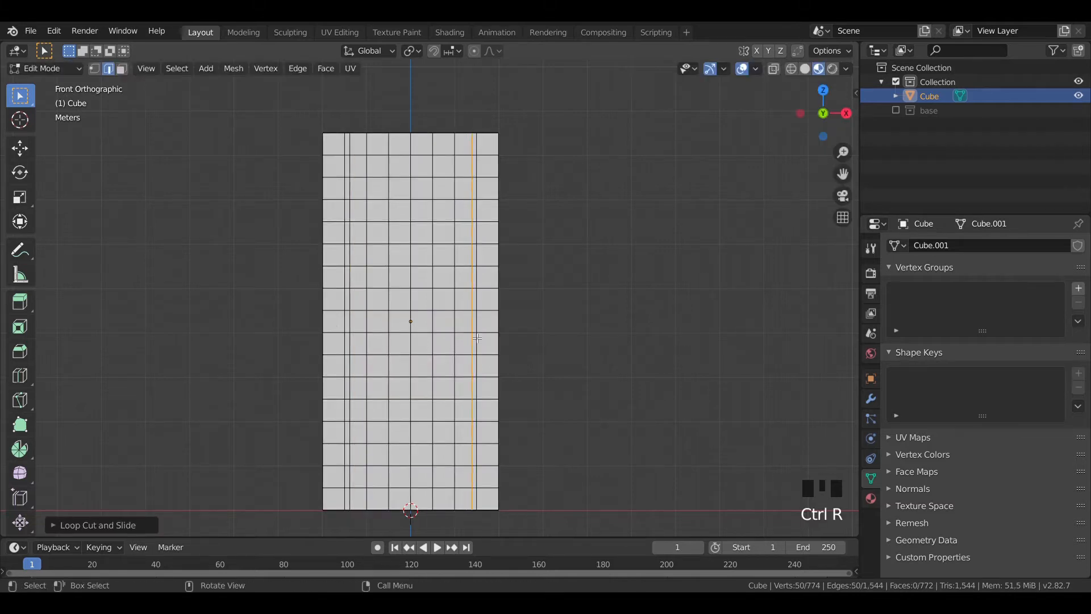
Step: Add horizontal loop cuts just below the third row from the top and just above the second row from the bottom
{"action": "key", "text": "ctrl+r"}
{"action": "left_click", "coordinate": [499, 207]}
{"action": "left_click", "coordinate": [498, 204]}
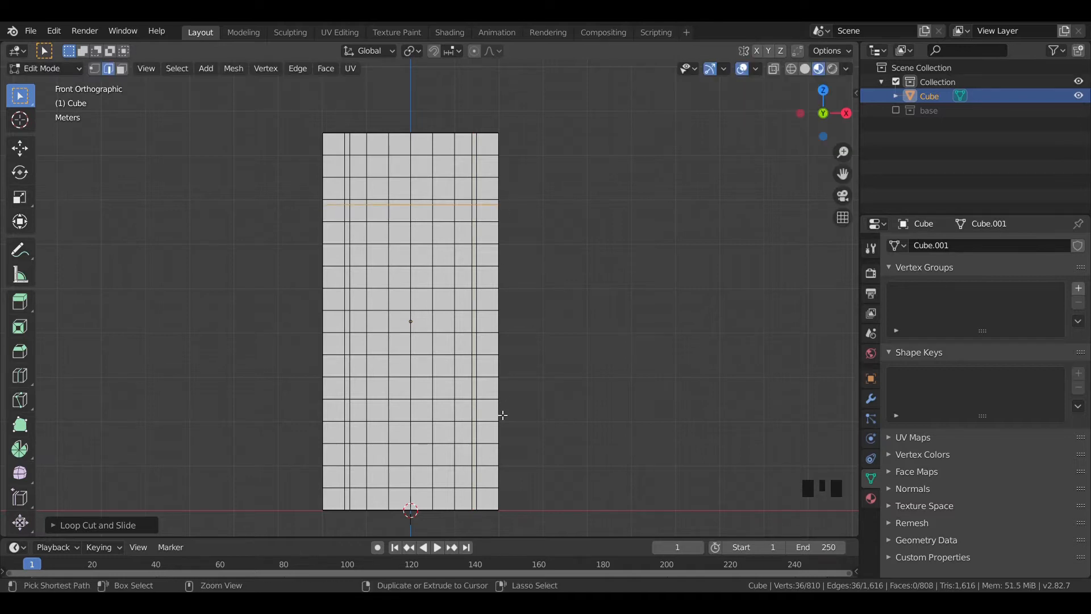
{"action": "key", "text": "ctrl+r"}
{"action": "left_click", "coordinate": [502, 449]}
{"action": "left_click", "coordinate": [503, 459]}
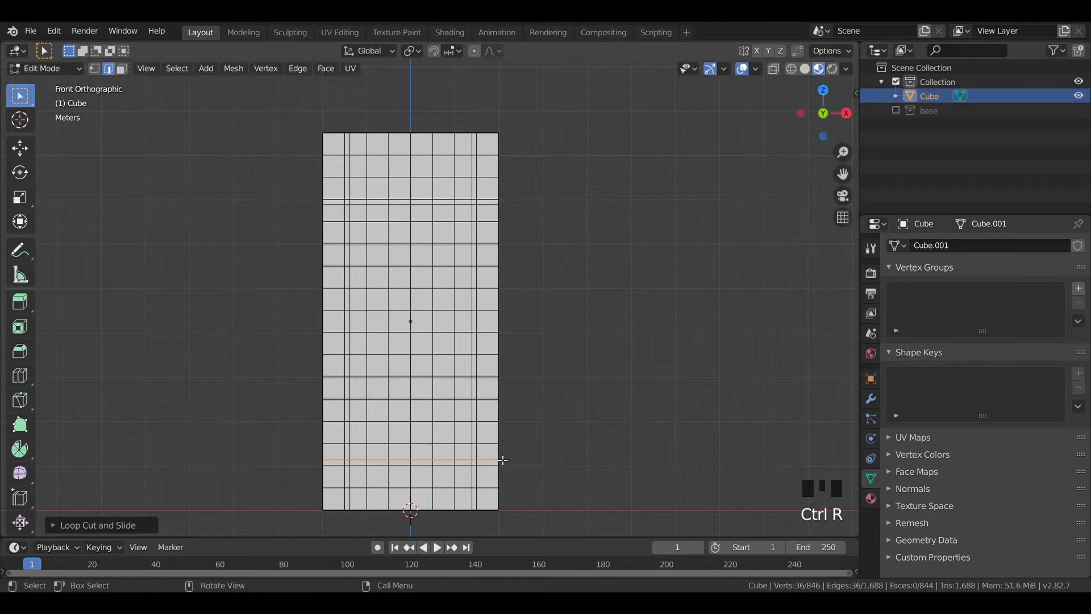
Step: Select the front faces enclosed by the four new support loops and extrude them slightly inward along Y
{"action": "left_click", "coordinate": [122, 73]}
{"action": "key", "text": "b"}
{"action": "left_click_drag", "start_coordinate": [357, 208], "coordinate": [470, 454]}
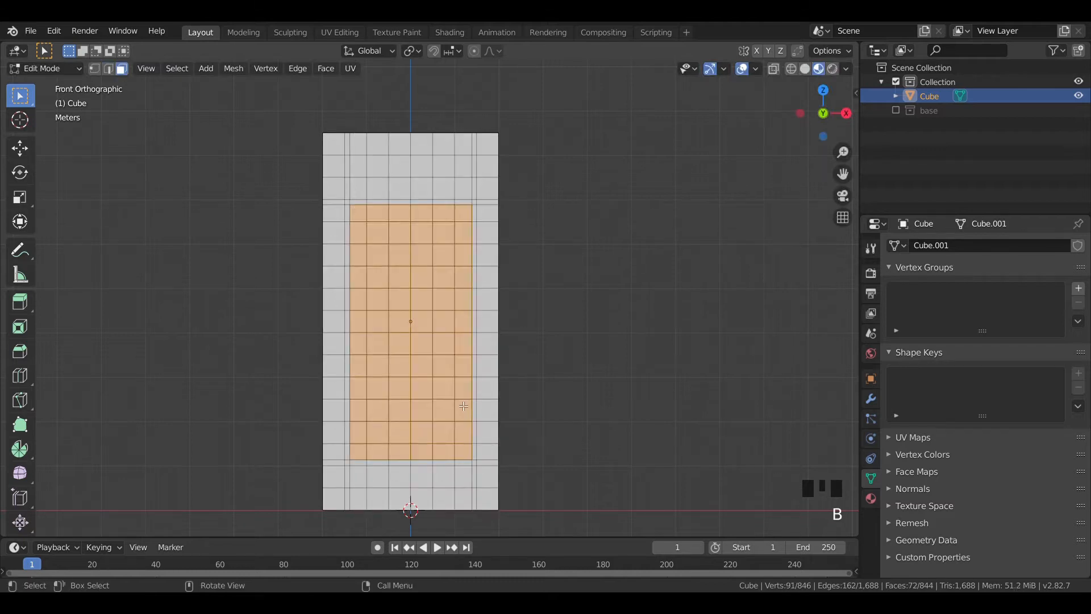
{"action": "middle_click_drag", "start_coordinate": [464, 406], "coordinate": [211, 281]}
{"action": "left_click", "coordinate": [20, 149]}
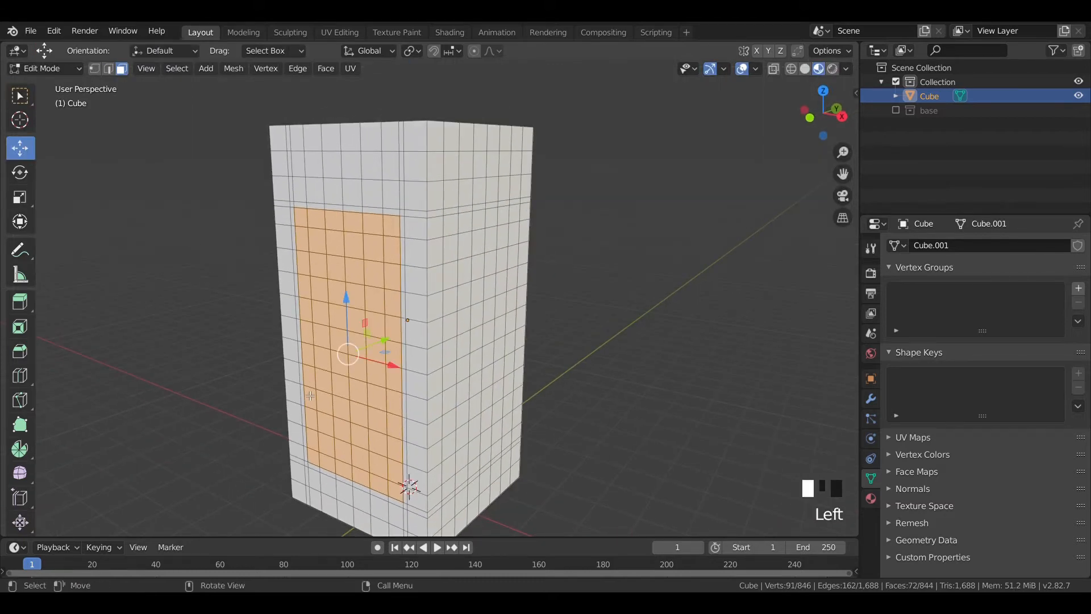
{"action": "key", "text": "e"}
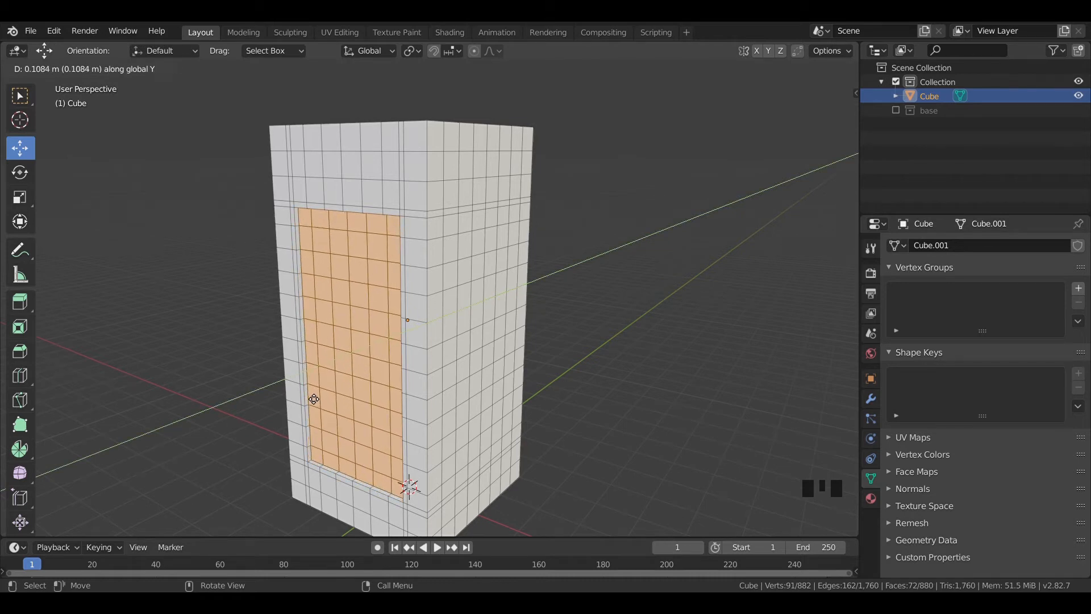
{"action": "left_click", "coordinate": [331, 373]}
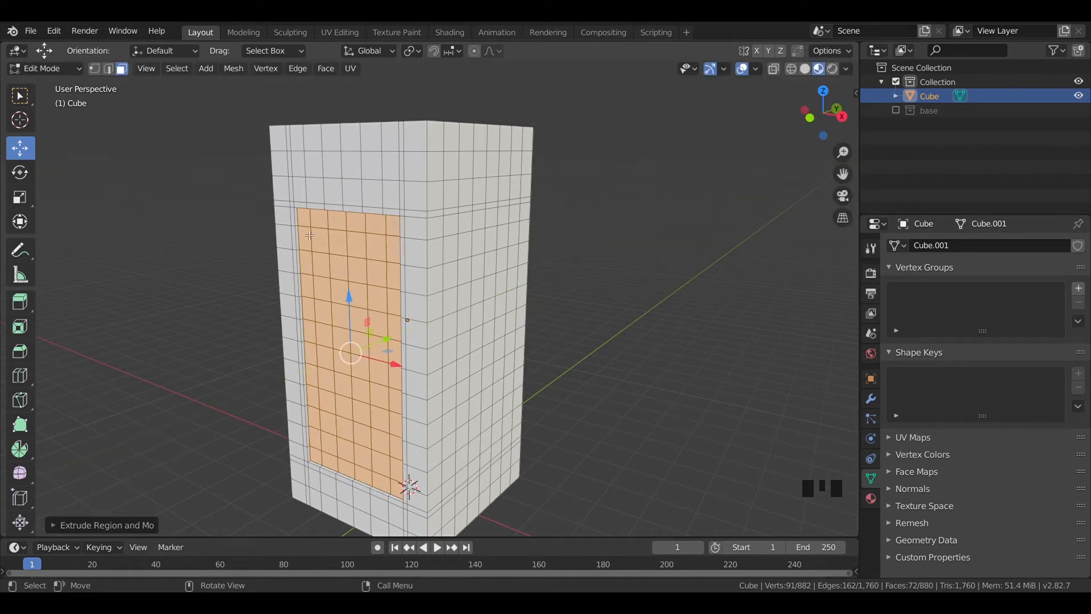
Step: Select the narrow ring of front faces around the recessed panel and extrude it slightly along Y
{"action": "key", "text": "KP_1"}
{"action": "scroll", "coordinate": [314, 237], "scroll_direction": "up", "scroll_amount": 3}
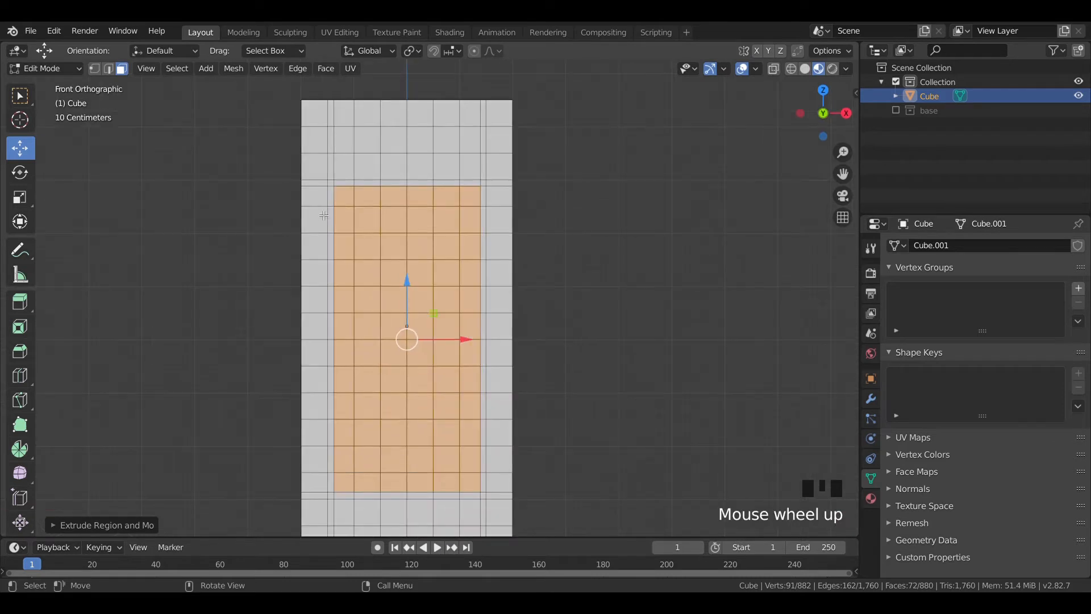
{"action": "left_click", "coordinate": [329, 182]}
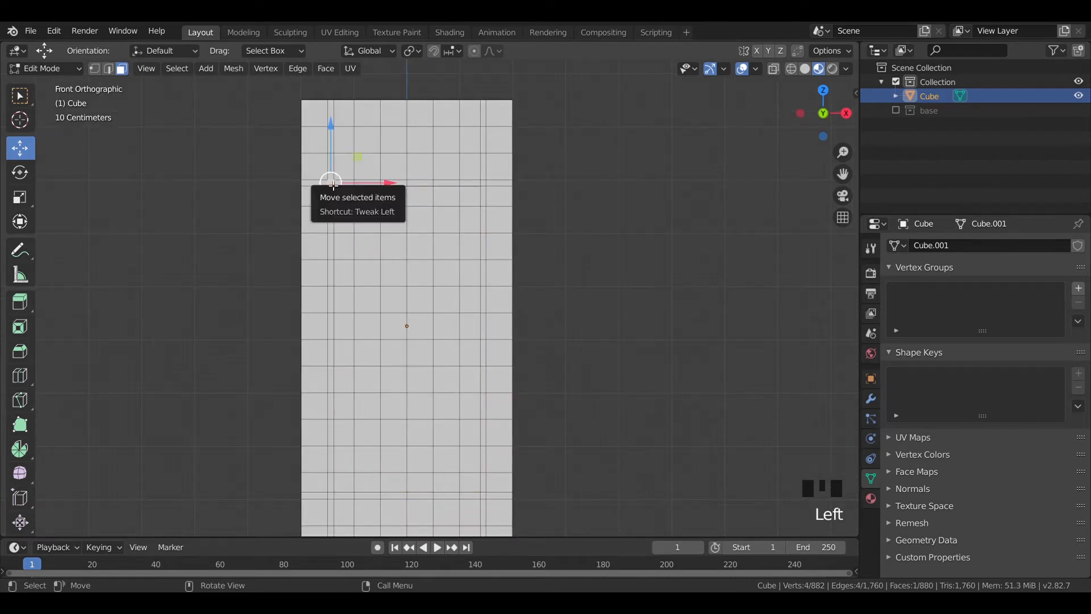
{"action": "key", "text": "b"}
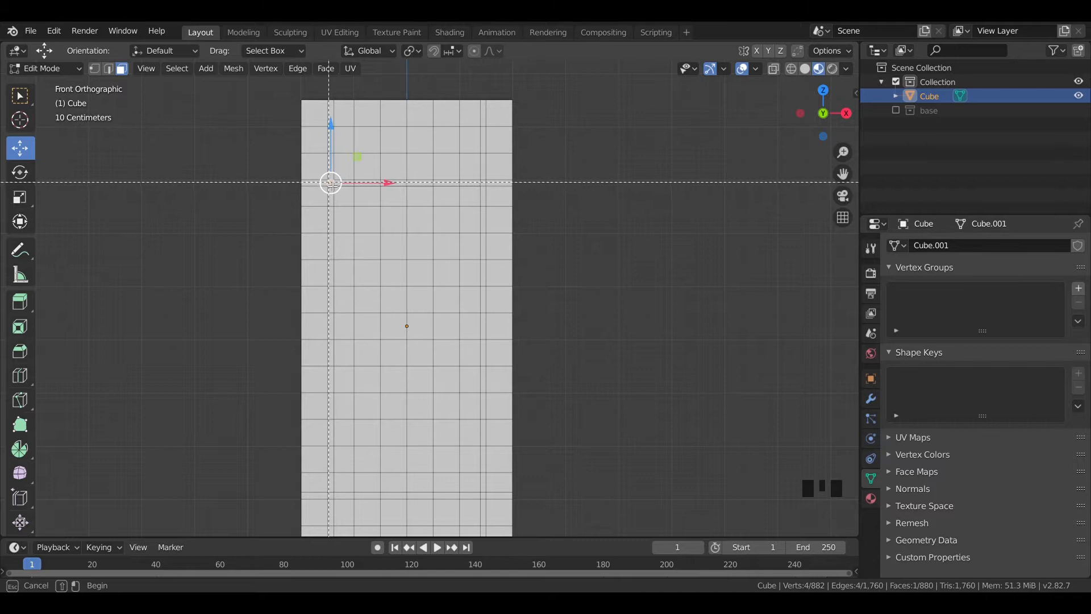
{"action": "left_click_drag", "start_coordinate": [330, 183], "coordinate": [334, 504]}
{"action": "key", "text": "b"}
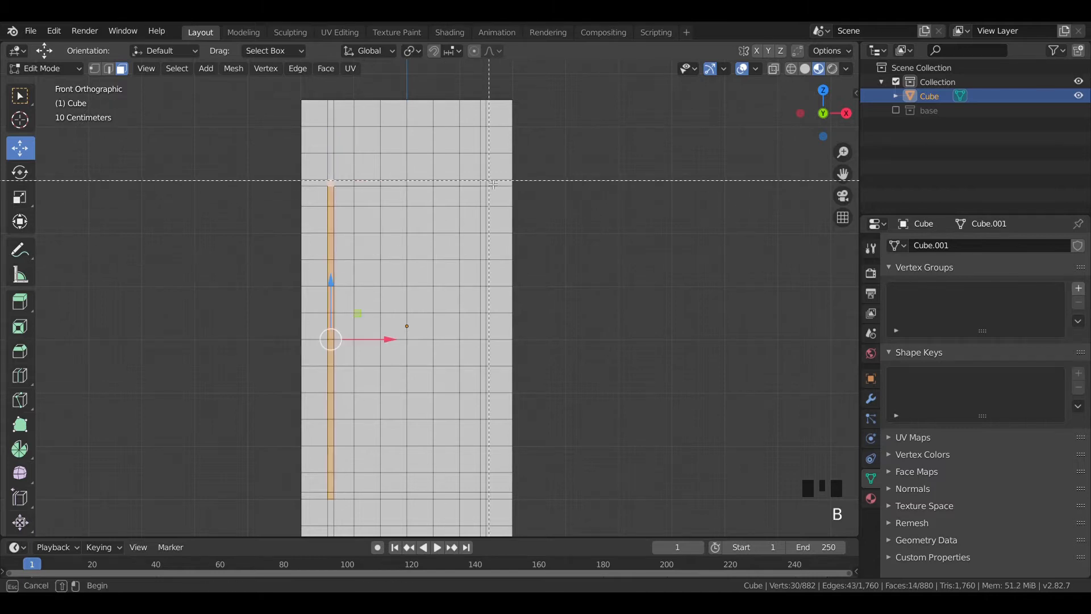
{"action": "left_click_drag", "start_coordinate": [483, 182], "coordinate": [333, 499]}
{"action": "key", "text": "b"}
{"action": "key", "text": "b"}
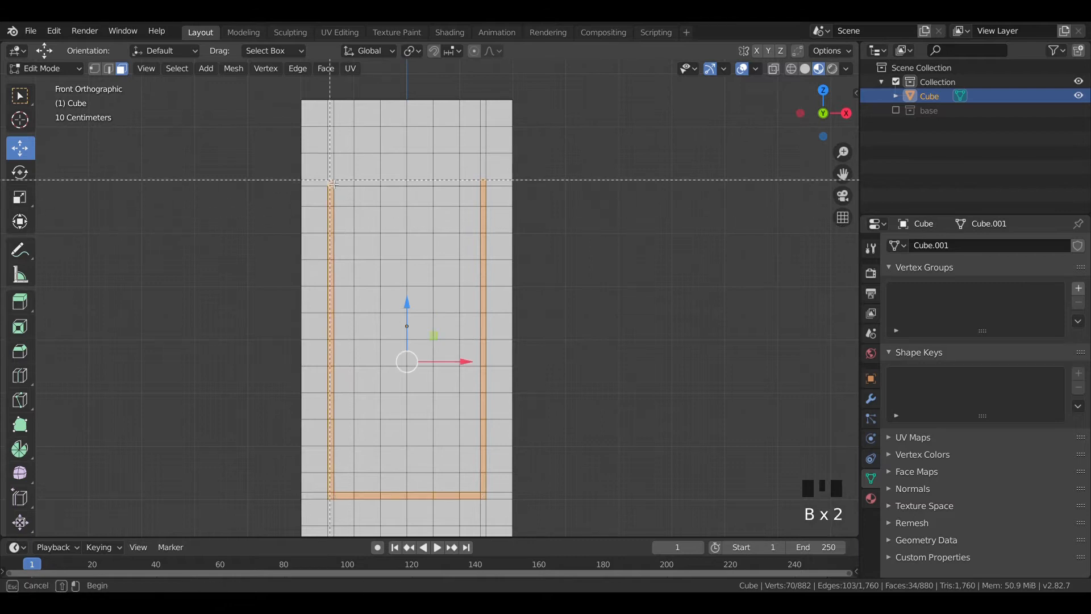
{"action": "left_click_drag", "start_coordinate": [331, 181], "coordinate": [369, 186]}
{"action": "left_click_drag", "start_coordinate": [487, 188], "coordinate": [487, 188]}
{"action": "middle_click_drag", "start_coordinate": [487, 187], "coordinate": [461, 310]}
{"action": "key", "text": "e"}
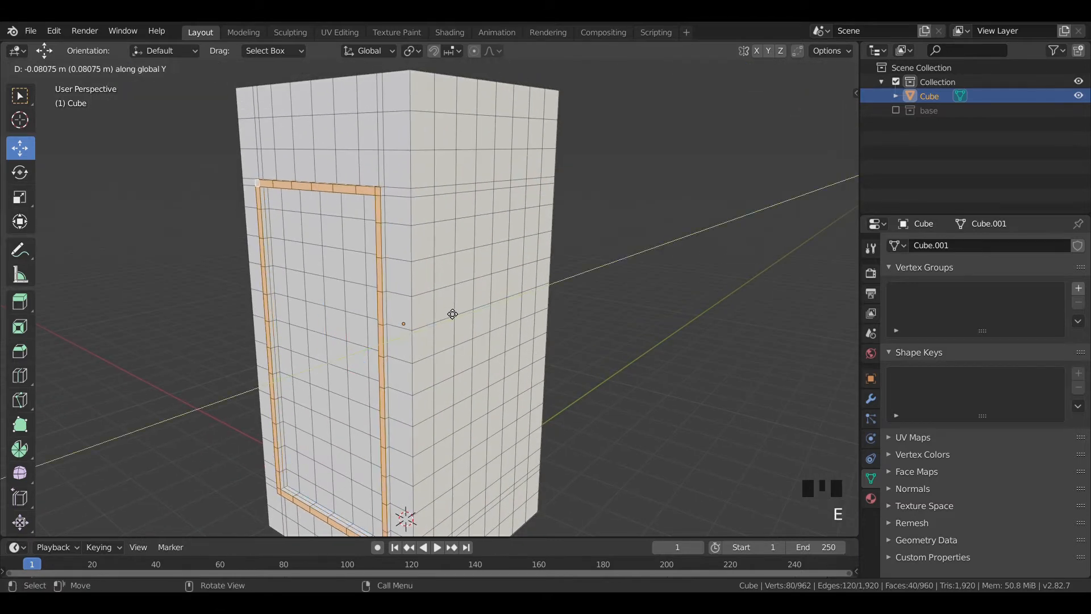
{"action": "left_click", "coordinate": [461, 310]}
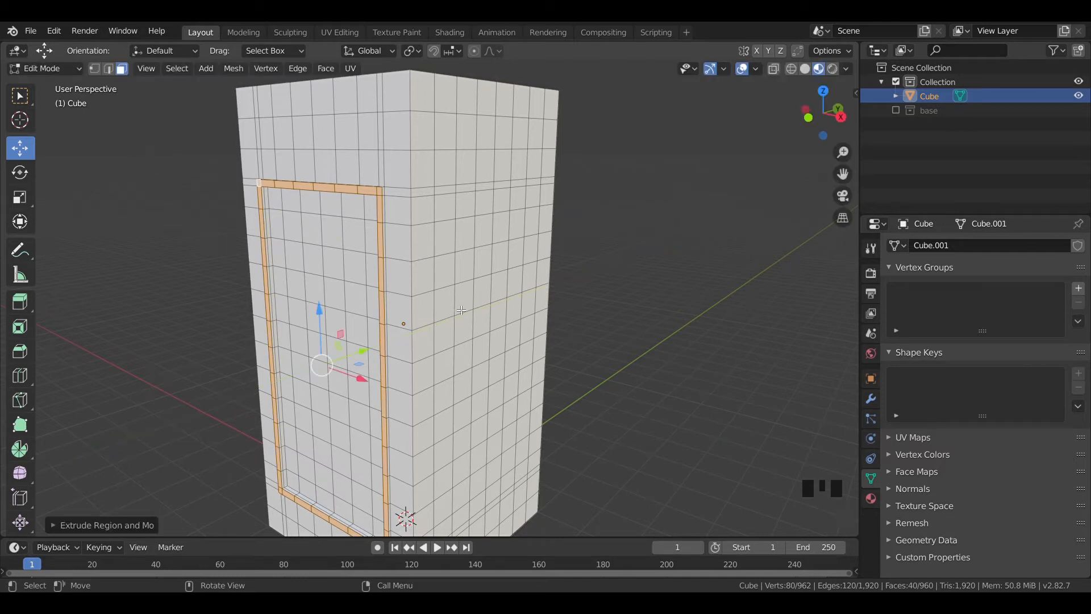
Step: Return to Object Mode and switch the viewport to solid shading in front view
{"action": "key", "text": "KP_1"}
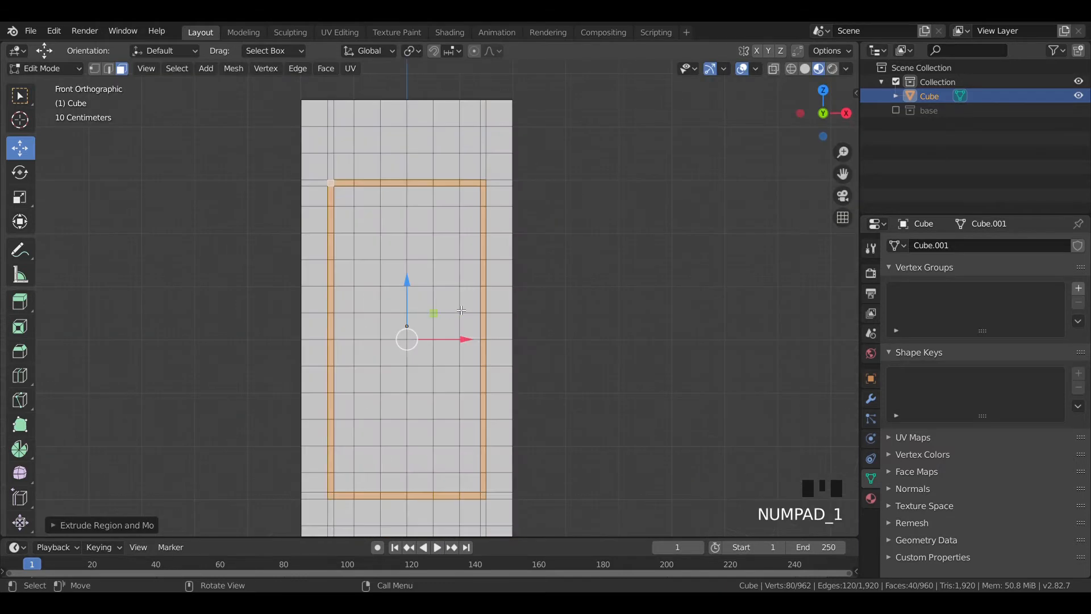
{"action": "key", "text": "Tab"}
{"action": "key", "text": "z"}
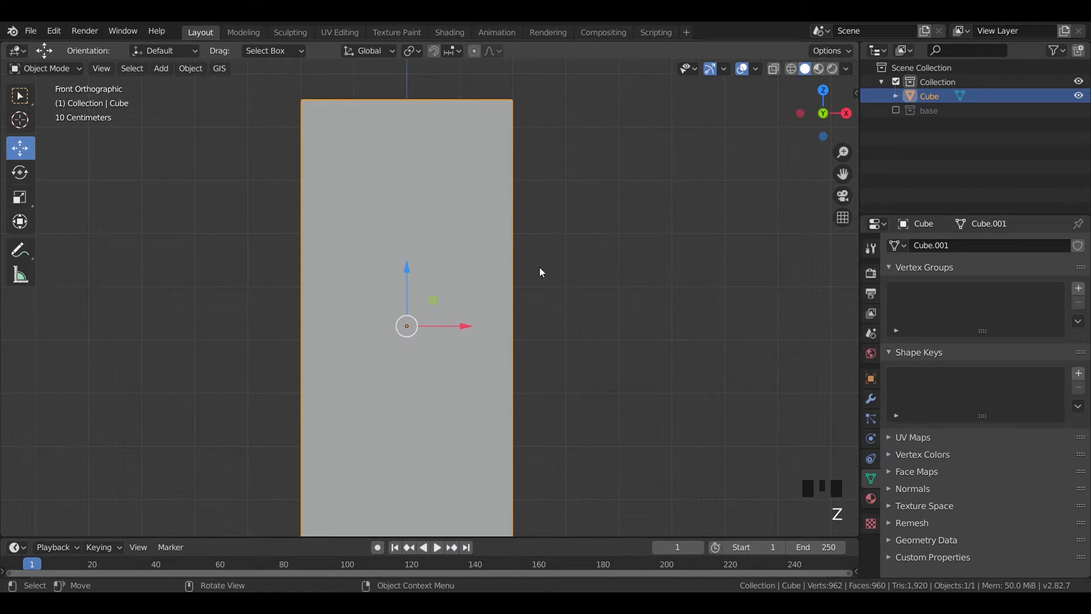
Step: Add a cube mesh and scale it down into a thin vertical bar
{"action": "key", "text": "shift+a"}
{"action": "mouse_move", "coordinate": [540, 267]}
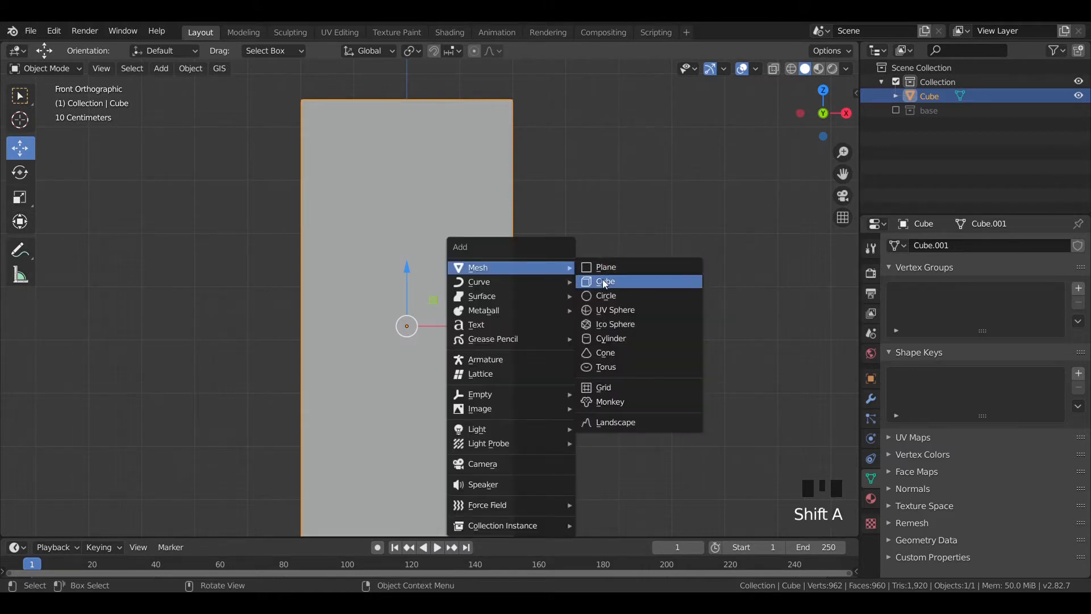
{"action": "left_click", "coordinate": [604, 281]}
{"action": "scroll", "coordinate": [602, 341], "scroll_direction": "down", "scroll_amount": 5}
{"action": "key", "text": "s"}
{"action": "key", "text": "s"}
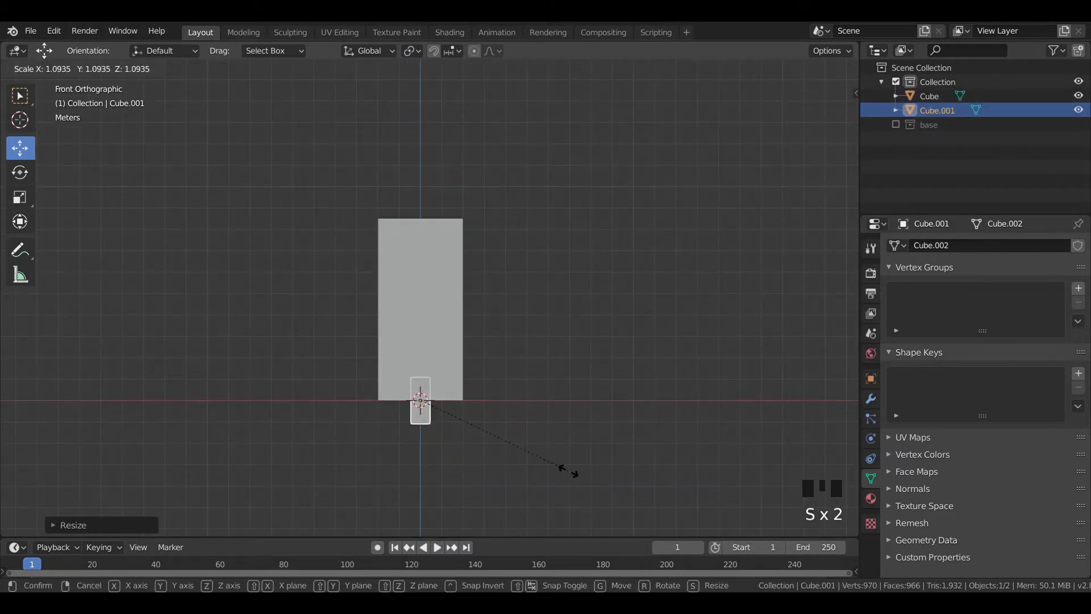
{"action": "left_click", "coordinate": [425, 403]}
{"action": "key", "text": "s"}
{"action": "key", "text": "shift+z"}
{"action": "left_click", "coordinate": [449, 428]}
Step: Move the thin bar out beside the box and scale it down further
{"action": "key", "text": "g"}
{"action": "left_click", "coordinate": [606, 313]}
{"action": "scroll", "coordinate": [601, 315], "scroll_direction": "up", "scroll_amount": 1}
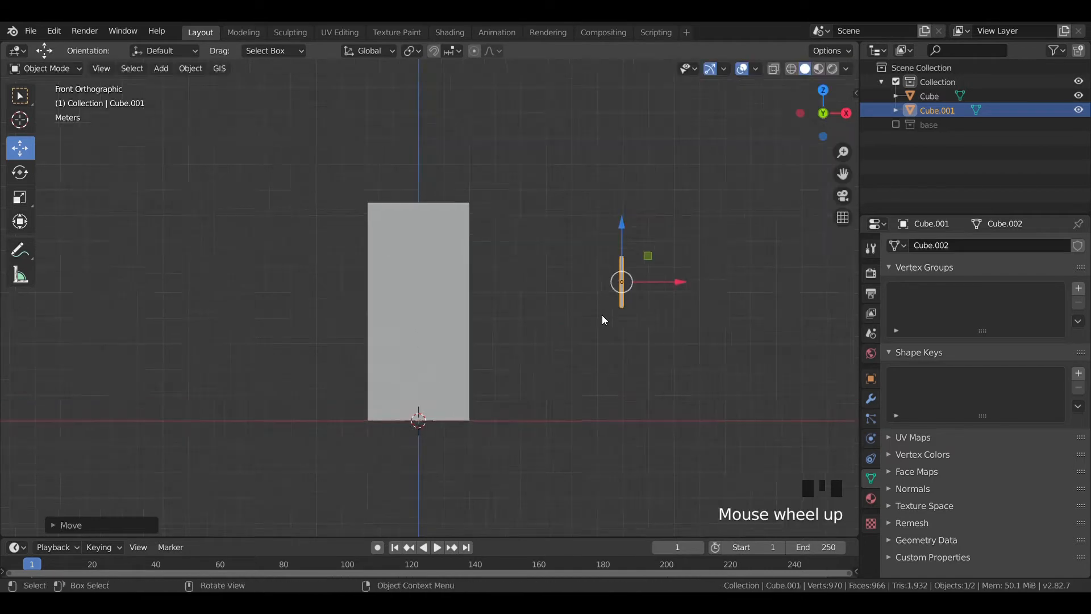
{"action": "middle_click_drag", "start_coordinate": [601, 315], "coordinate": [440, 337], "text": "shift"}
{"action": "scroll", "coordinate": [642, 414], "scroll_direction": "up", "scroll_amount": 7}
{"action": "key", "text": "s"}
{"action": "left_click", "coordinate": [585, 352]}
Step: Position the bar at the box's front, just inside the recessed panel's left edge, checking it in wireframe
{"action": "key", "text": "KP_7"}
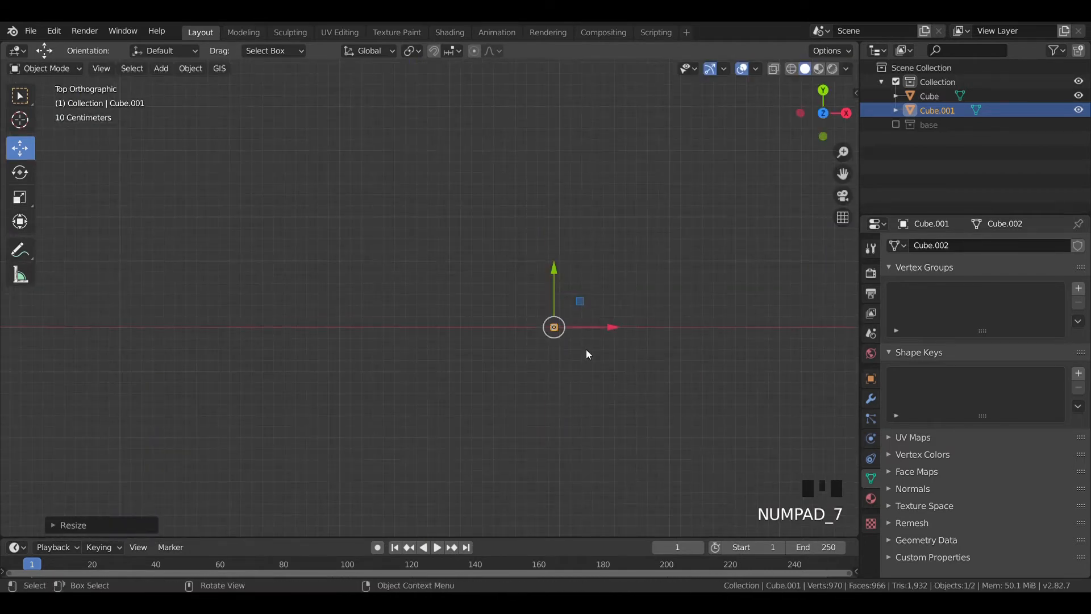
{"action": "scroll", "coordinate": [585, 351], "scroll_direction": "down", "scroll_amount": 7}
{"action": "key", "text": "g"}
{"action": "left_click", "coordinate": [238, 403]}
{"action": "key", "text": "shift+z"}
{"action": "key", "text": "KP_1"}
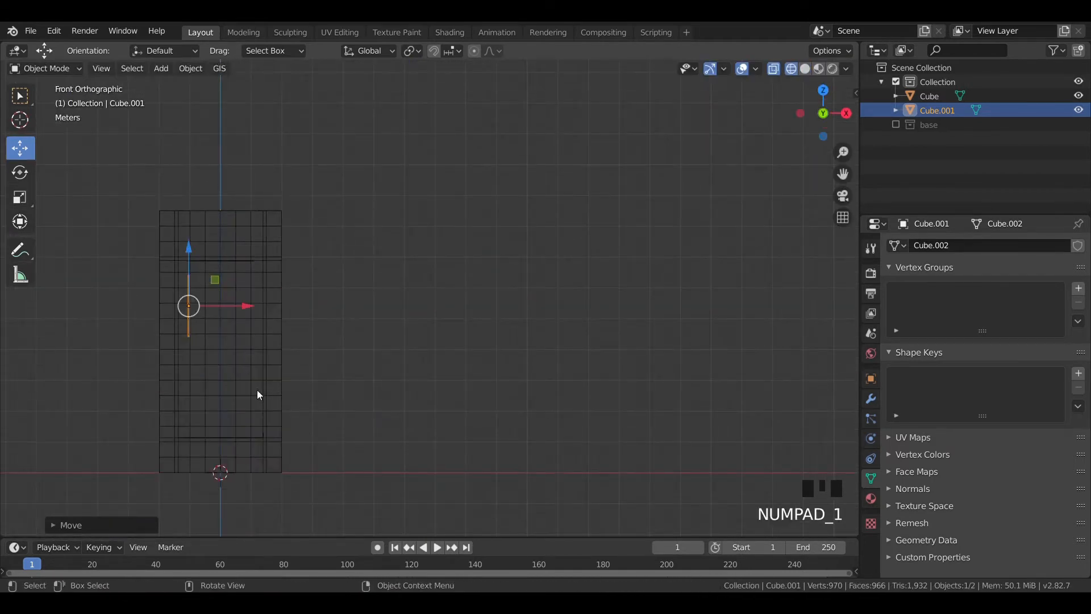
{"action": "middle_click_drag", "start_coordinate": [257, 390], "coordinate": [510, 344], "text": "shift"}
{"action": "key", "text": "z"}
{"action": "left_click", "coordinate": [473, 302]}
{"action": "middle_click_drag", "start_coordinate": [389, 297], "coordinate": [339, 315]}
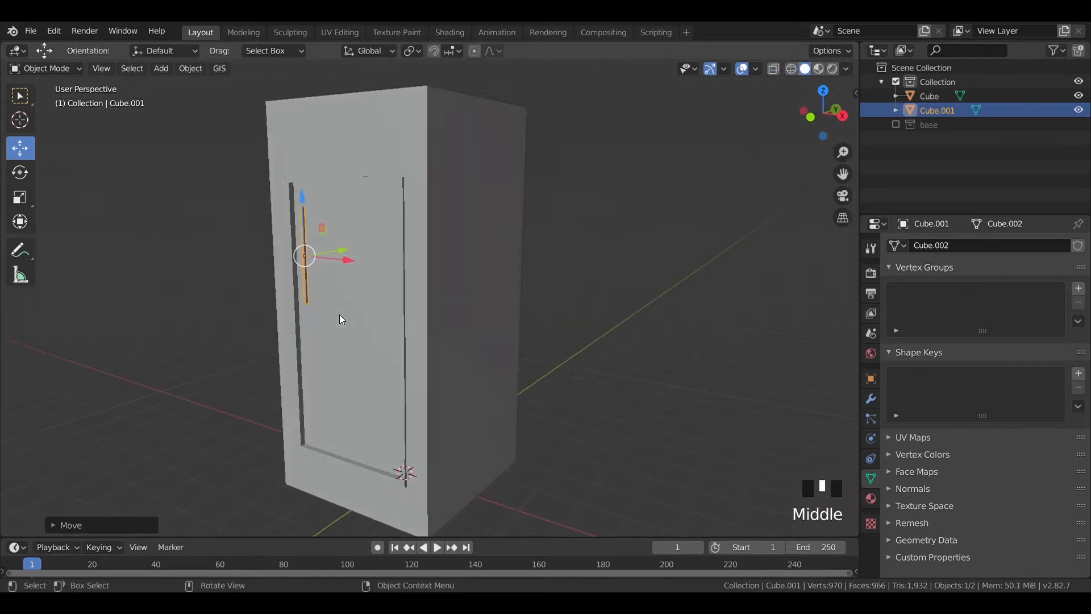
Step: Stretch the bar along Z and lower it so it spans the full height of the recessed panel
{"action": "key", "text": "s"}
{"action": "key", "text": "z"}
{"action": "left_click", "coordinate": [356, 380]}
{"action": "left_click_drag", "start_coordinate": [308, 207], "coordinate": [315, 283]}
{"action": "key", "text": "s"}
{"action": "key", "text": "z"}
{"action": "left_click", "coordinate": [382, 308]}
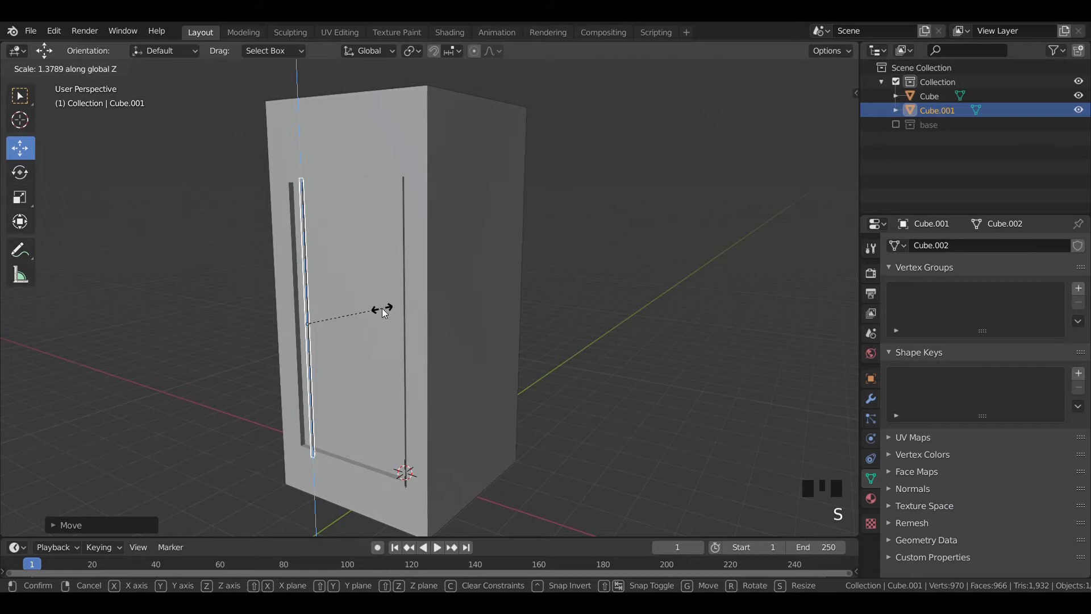
Step: Move the vertical bar along X to the panel's right third and set its depth against the recess
{"action": "key", "text": "KP_1"}
{"action": "left_click_drag", "start_coordinate": [421, 312], "coordinate": [514, 322]}
{"action": "middle_click_drag", "start_coordinate": [513, 321], "coordinate": [476, 325]}
{"action": "left_click_drag", "start_coordinate": [474, 322], "coordinate": [475, 324]}
{"action": "middle_click_drag", "start_coordinate": [475, 325], "coordinate": [374, 368]}
{"action": "left_click_drag", "start_coordinate": [387, 314], "coordinate": [392, 321]}
{"action": "middle_click_drag", "start_coordinate": [397, 353], "coordinate": [472, 369]}
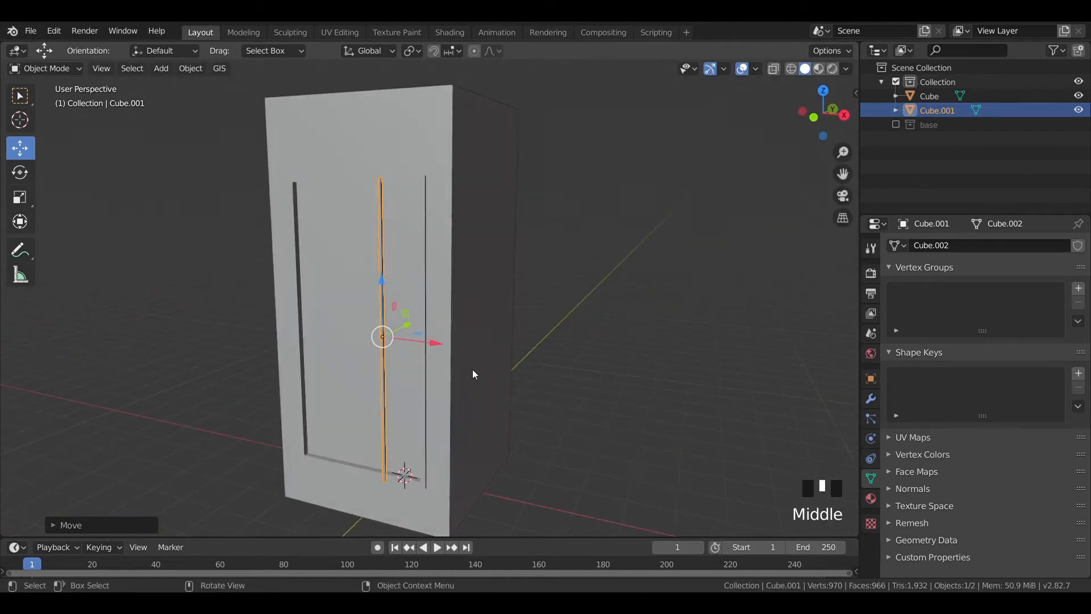
Step: Duplicate the vertical bar along X to the left third of the recessed panel
{"action": "key", "text": "shift+d"}
{"action": "key", "text": "x"}
{"action": "left_click", "coordinate": [448, 362]}
{"action": "key", "text": "KP_1"}
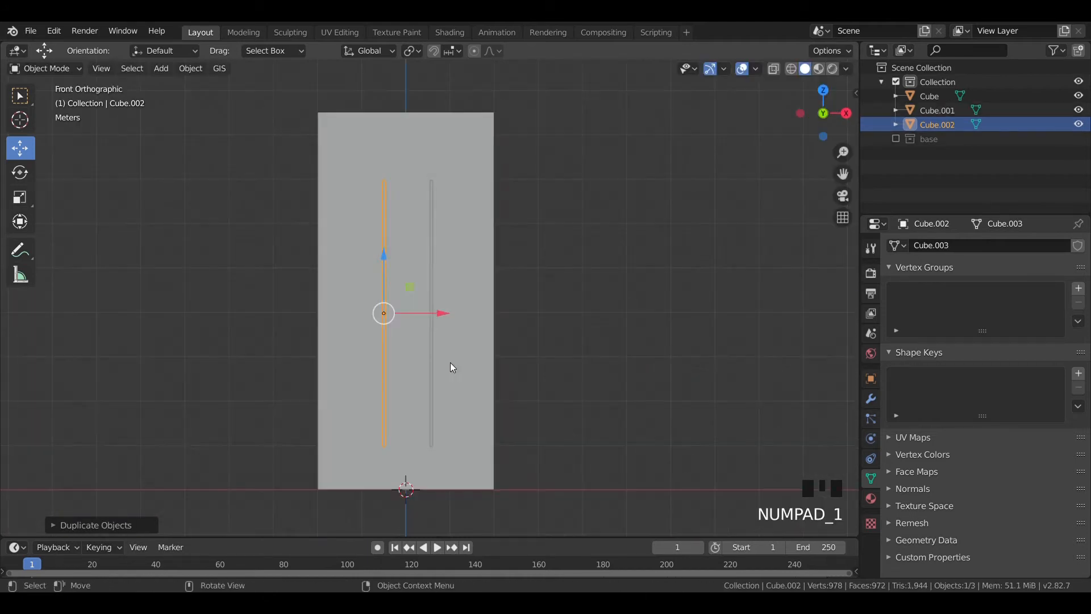
Step: Duplicate the left vertical bar in place and rotate the copy 90 degrees around Y
{"action": "key", "text": "shift+d"}
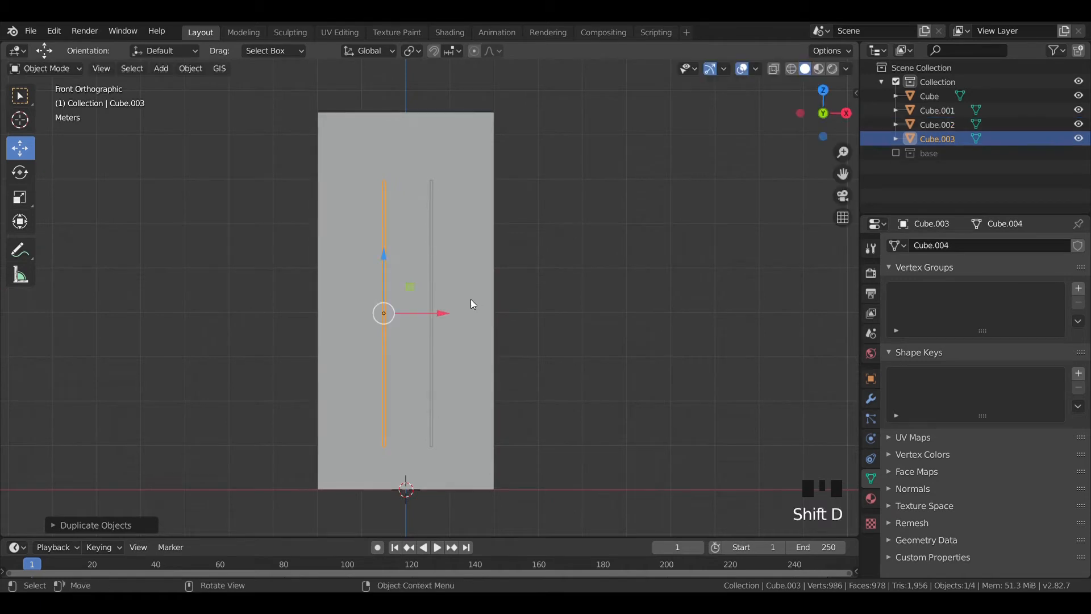
{"action": "right_click", "coordinate": [471, 301]}
{"action": "type", "text": "r"}
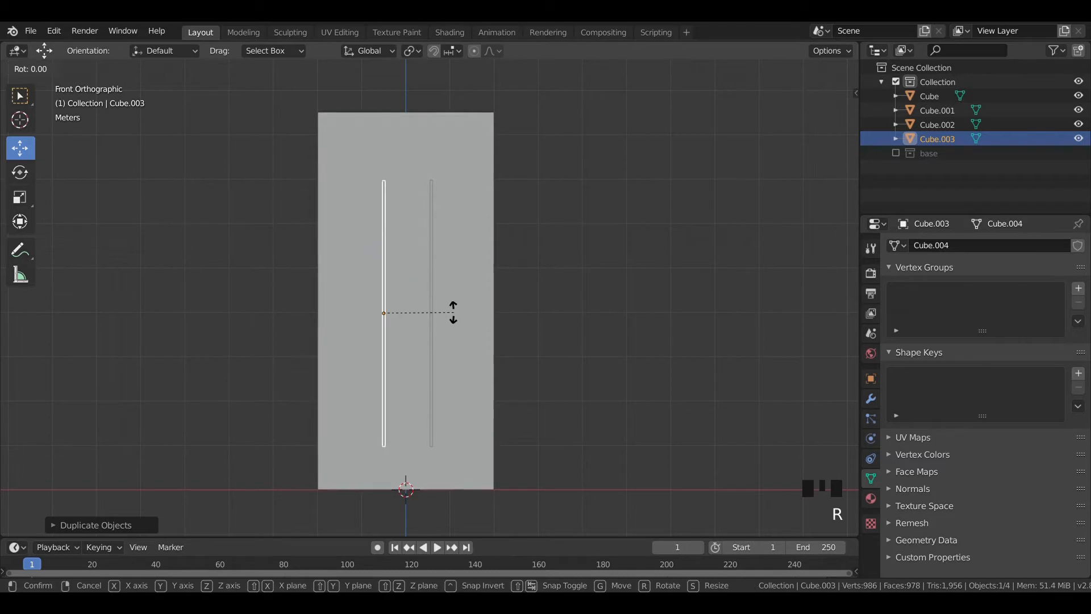
{"action": "type", "text": "y90"}
{"action": "key", "text": "Return"}
Step: Shorten the horizontal bar along X to the recess width and centre it on the panel
{"action": "key", "text": "s"}
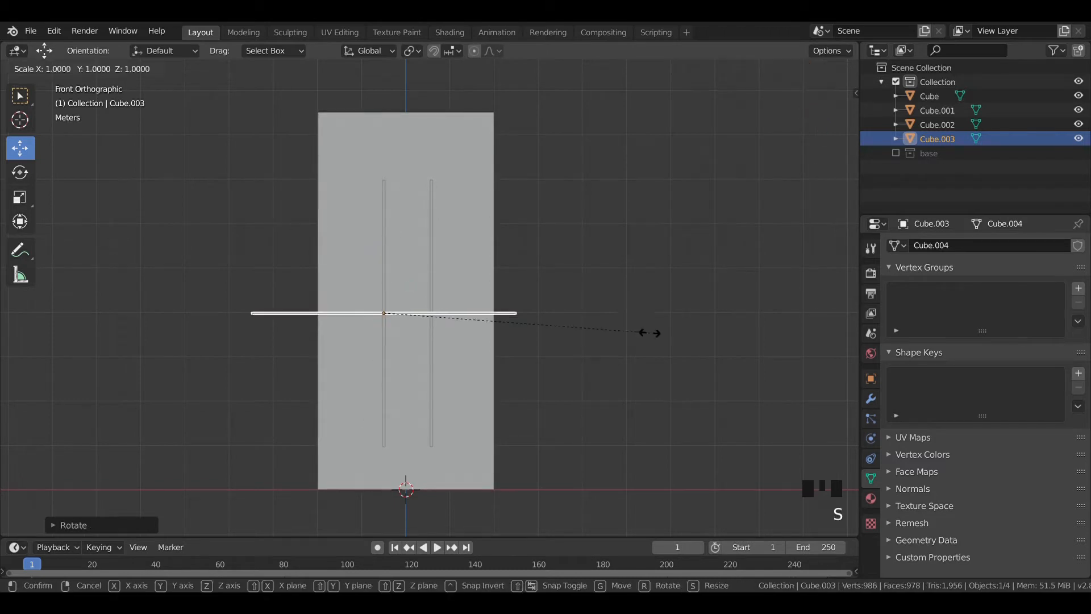
{"action": "key", "text": "x"}
{"action": "left_click", "coordinate": [520, 311]}
{"action": "left_click_drag", "start_coordinate": [449, 313], "coordinate": [482, 355]}
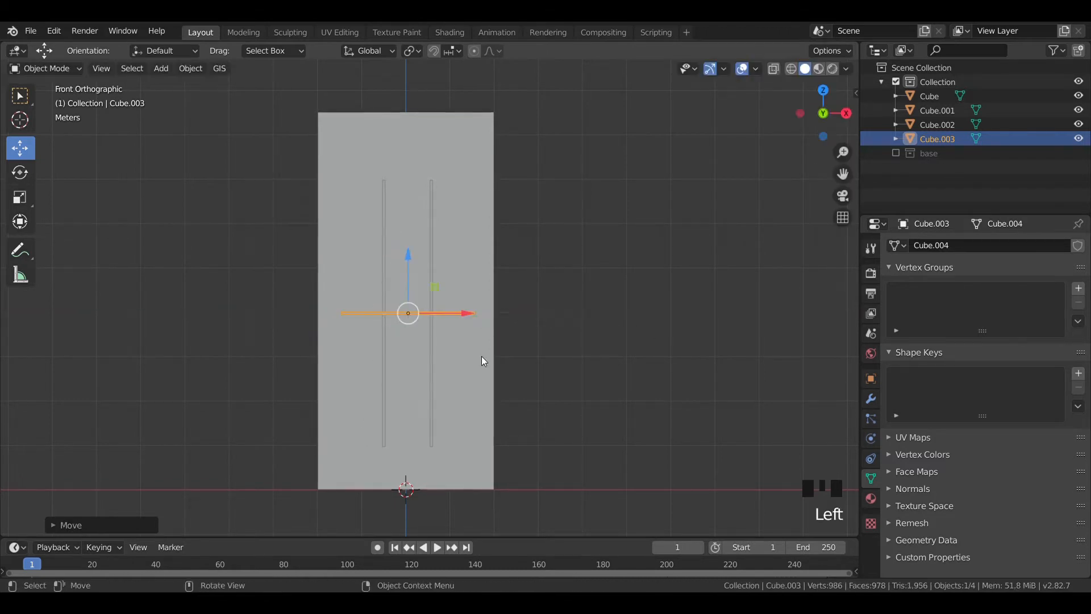
Step: Scale the horizontal bar down slightly and adjust its X position and depth within the recess
{"action": "middle_click_drag", "start_coordinate": [481, 356], "coordinate": [423, 383]}
{"action": "key", "text": "s"}
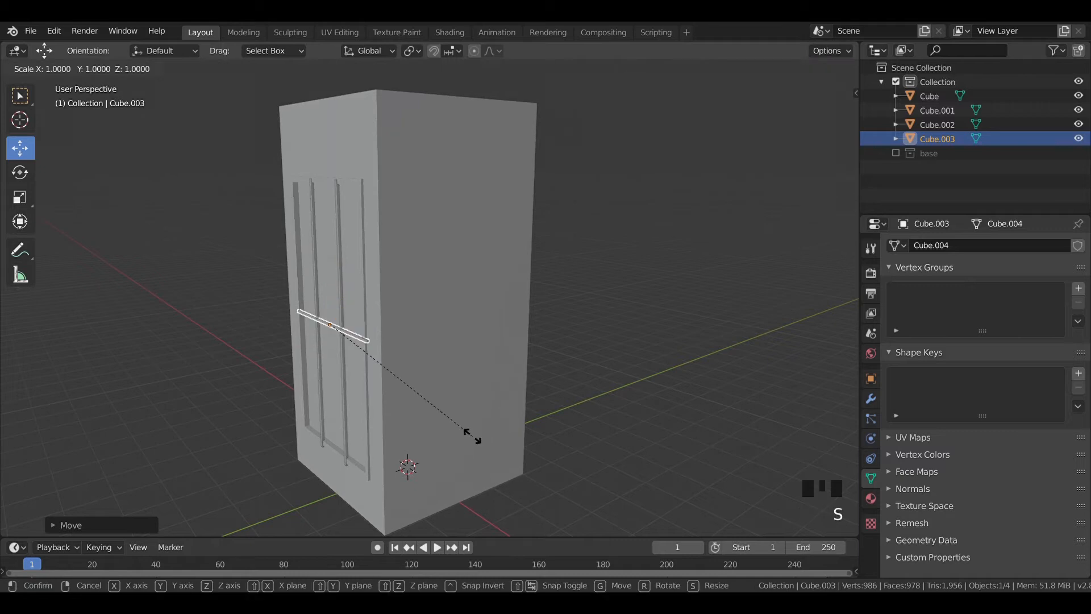
{"action": "left_click", "coordinate": [455, 425]}
{"action": "scroll", "coordinate": [501, 423], "scroll_direction": "up", "scroll_amount": 2}
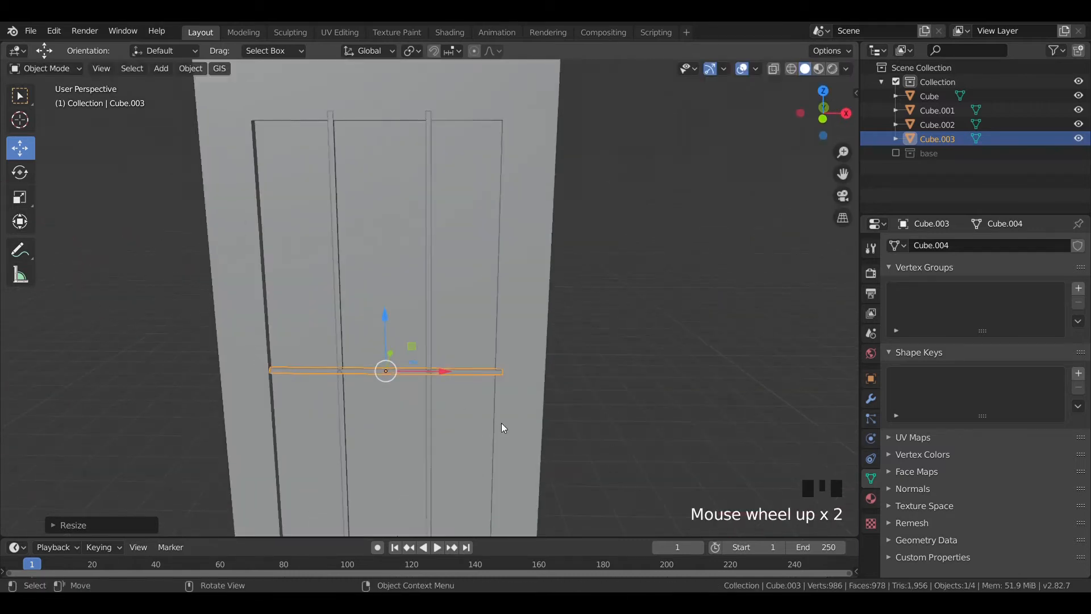
{"action": "left_click_drag", "start_coordinate": [441, 370], "coordinate": [410, 386]}
{"action": "middle_click_drag", "start_coordinate": [409, 386], "coordinate": [360, 367]}
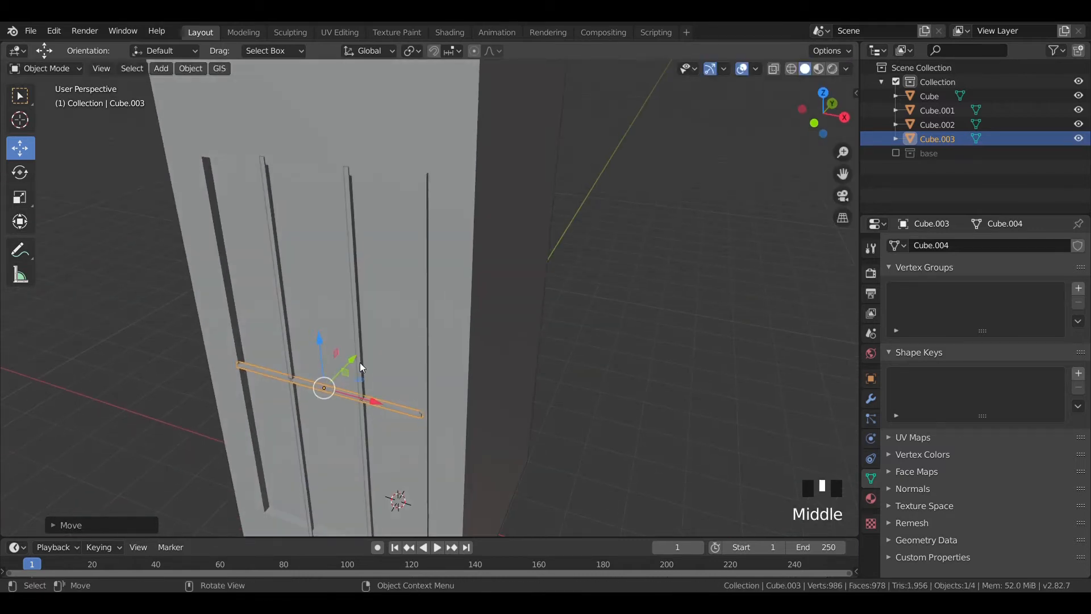
{"action": "left_click_drag", "start_coordinate": [353, 354], "coordinate": [396, 371]}
Step: Duplicate the horizontal bar about 2.27 m up along Z, and place another copy midway between the two
{"action": "left_click", "coordinate": [263, 185]}
{"action": "left_click", "coordinate": [355, 290]}
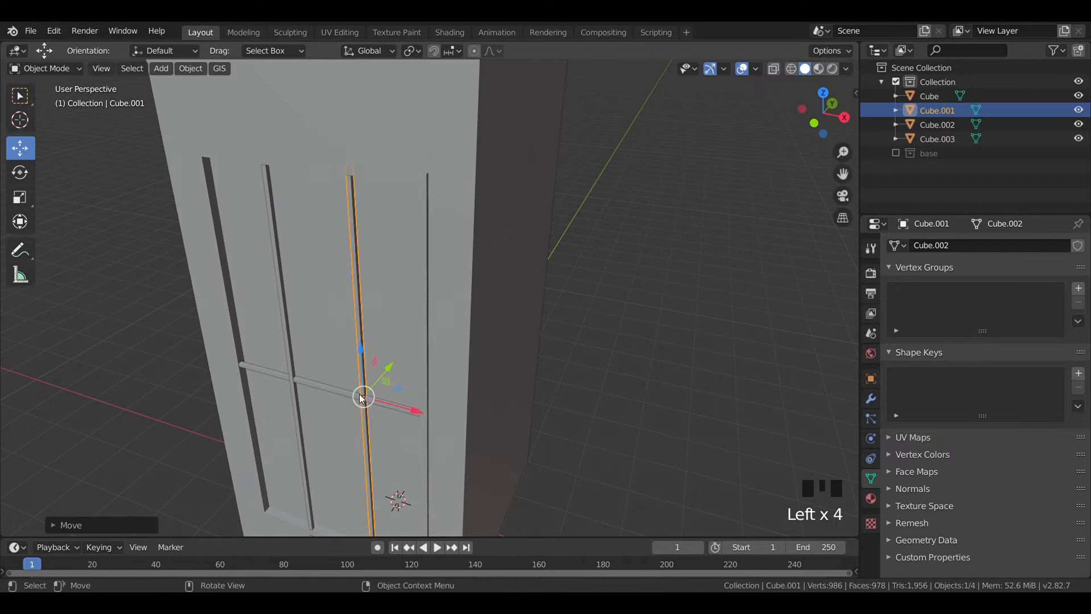
{"action": "left_click", "coordinate": [337, 390]}
{"action": "key", "text": "KP_1"}
{"action": "key", "text": "shift+d"}
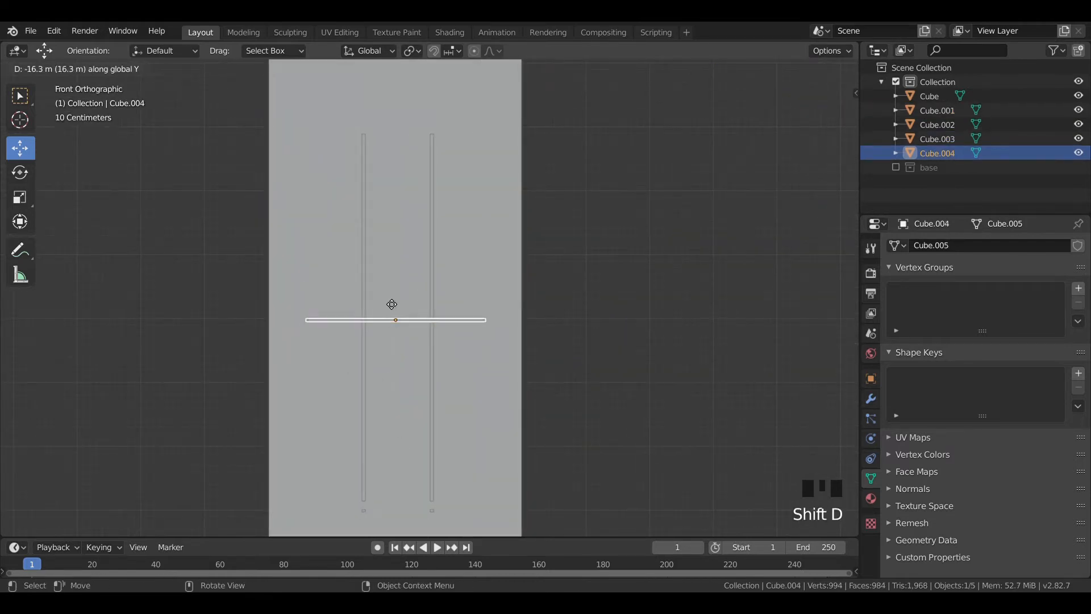
{"action": "key", "text": "z"}
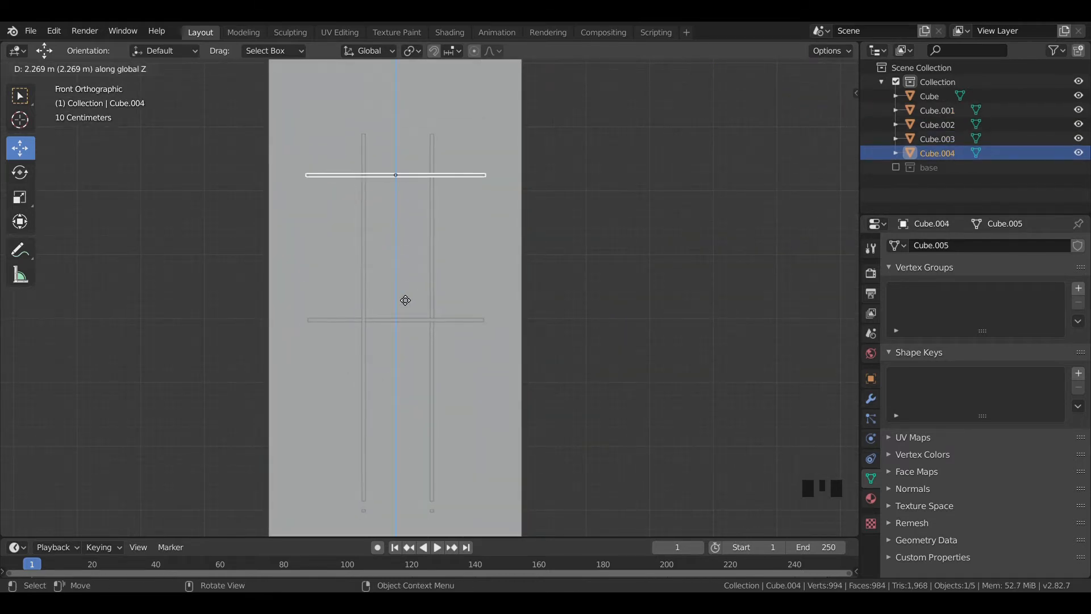
{"action": "left_click", "coordinate": [405, 300]}
{"action": "key", "text": "shift+d"}
{"action": "key", "text": "z"}
{"action": "left_click", "coordinate": [407, 369]}
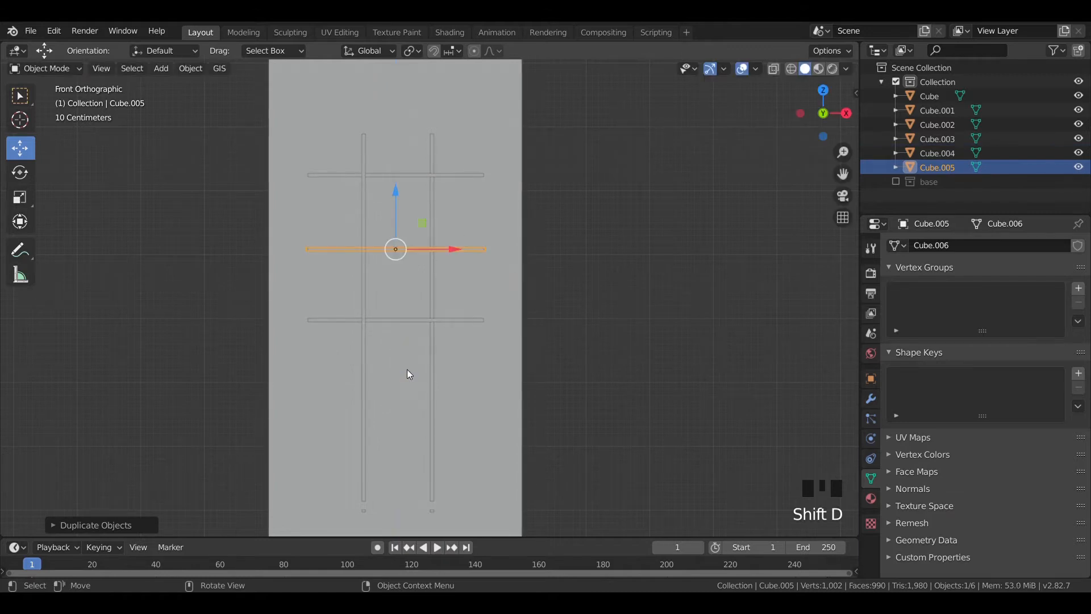
Step: Duplicate the two upper horizontal bars together down along Z into the lower half of the panel
{"action": "scroll", "coordinate": [407, 374], "scroll_direction": "down", "scroll_amount": 1}
{"action": "left_click", "coordinate": [424, 196], "text": "shift"}
{"action": "key", "text": "shift+d"}
{"action": "key", "text": "z"}
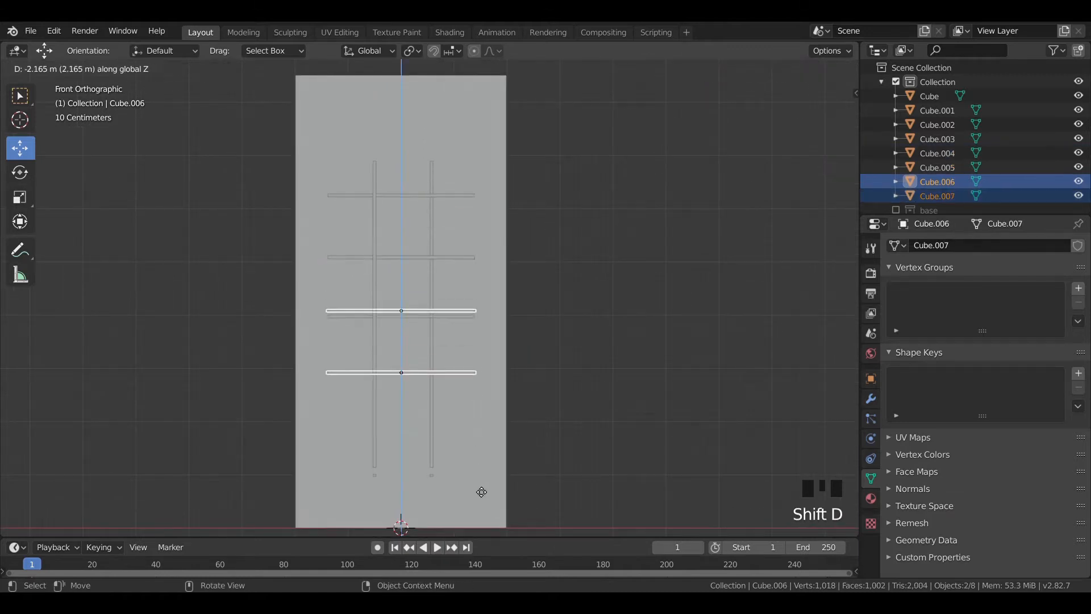
{"action": "left_click", "coordinate": [503, 486]}
Step: Shorten the right vertical bar slightly along Z to fit the recess height
{"action": "left_click", "coordinate": [432, 449]}
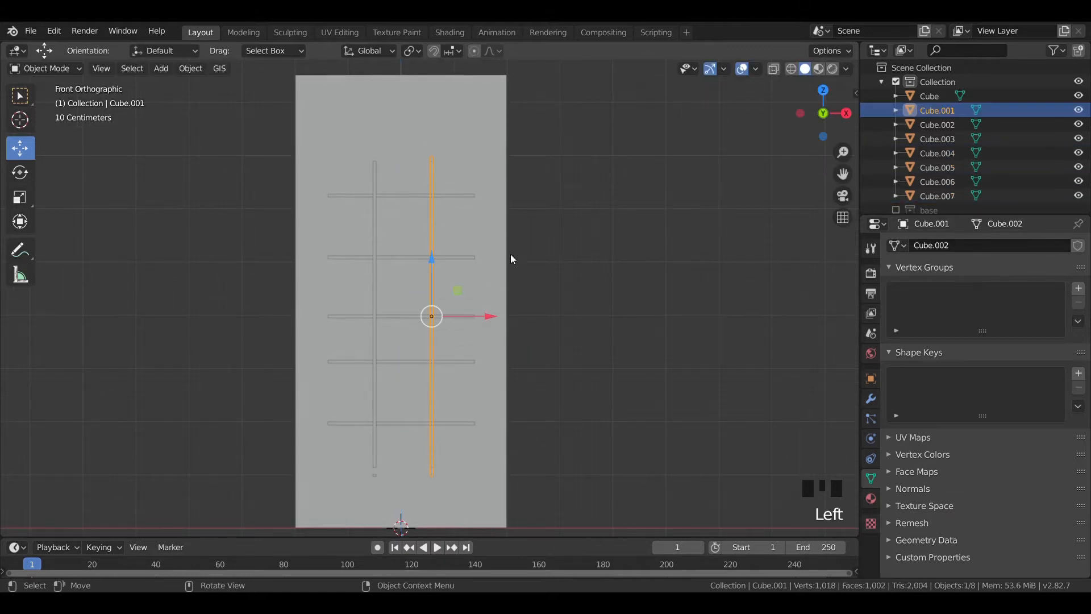
{"action": "key", "text": "s"}
{"action": "key", "text": "z"}
{"action": "left_click", "coordinate": [519, 285]}
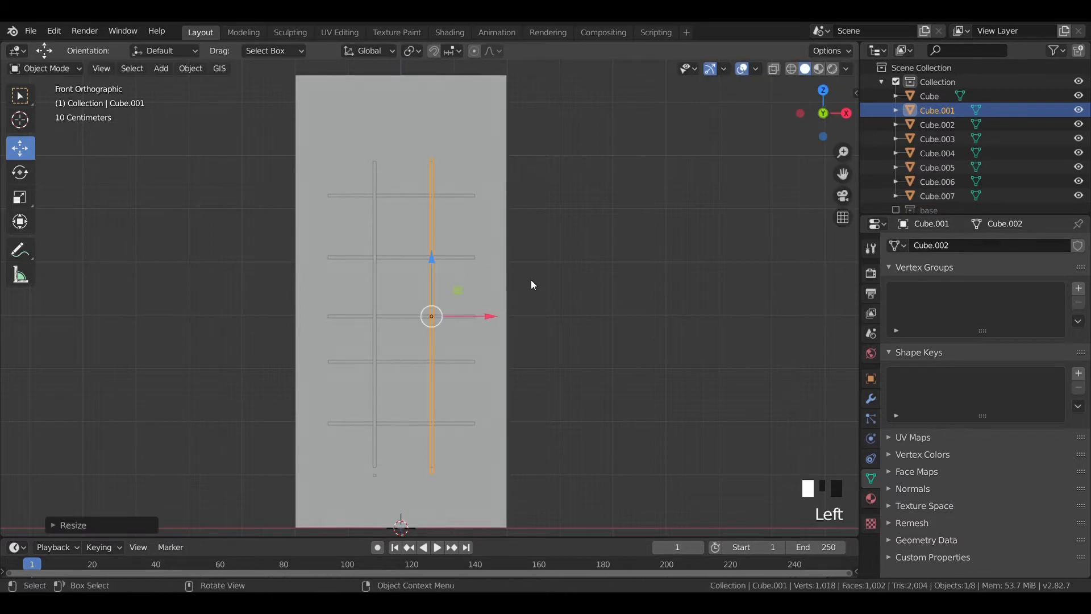
Step: Fit the left vertical bar to the recess height by rescaling it along Z and adjusting its vertical position
{"action": "middle_click_drag", "start_coordinate": [530, 284], "coordinate": [528, 306]}
{"action": "left_click", "coordinate": [325, 303]}
{"action": "key", "text": "s"}
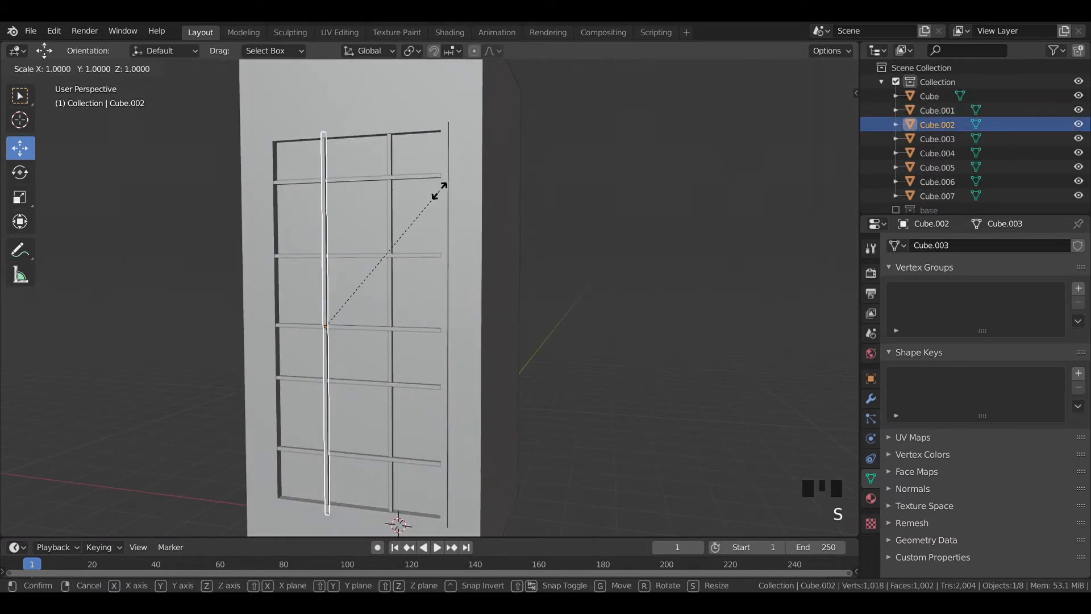
{"action": "key", "text": "z"}
{"action": "left_click", "coordinate": [398, 254]}
{"action": "left_click_drag", "start_coordinate": [328, 273], "coordinate": [326, 266]}
{"action": "key", "text": "s"}
{"action": "key", "text": "z"}
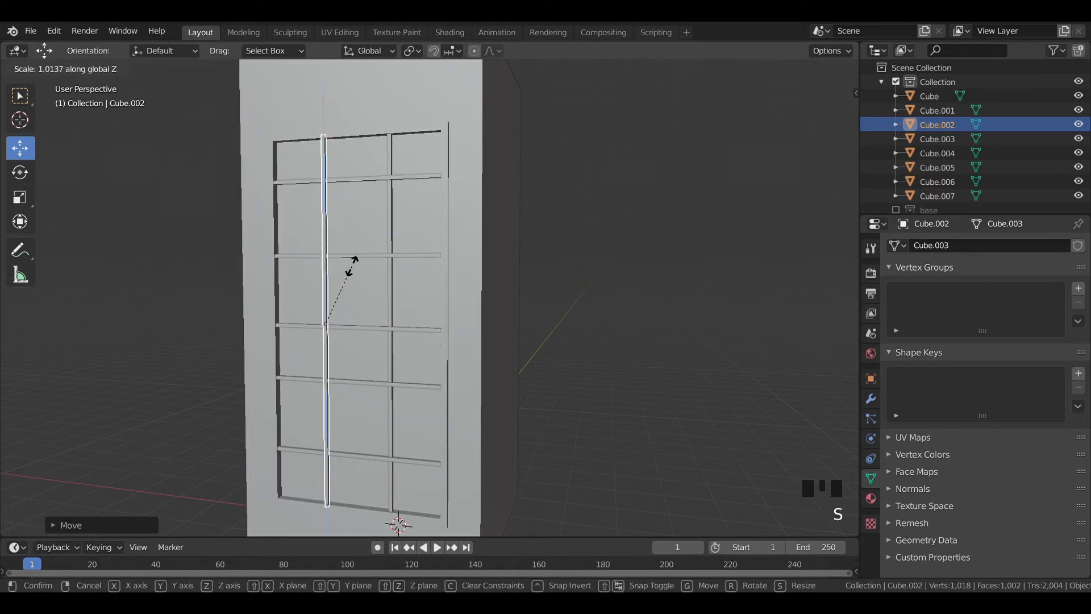
{"action": "left_click", "coordinate": [602, 261]}
{"action": "left_click", "coordinate": [580, 264]}
{"action": "middle_click_drag", "start_coordinate": [580, 263], "coordinate": [603, 279]}
{"action": "scroll", "coordinate": [604, 295], "scroll_direction": "down", "scroll_amount": 3}
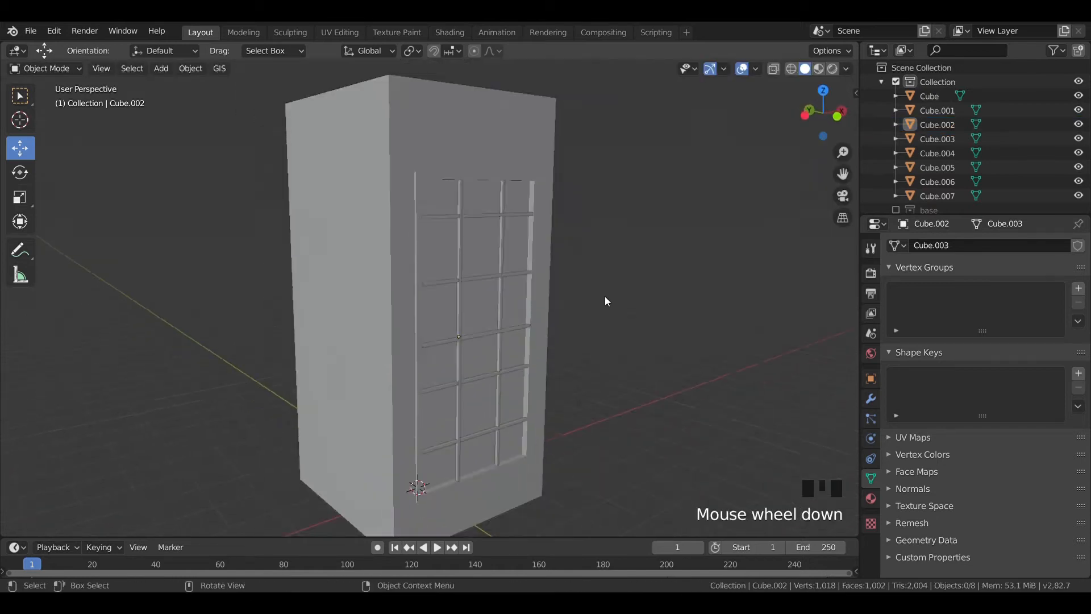
Step: Show the scene in Material Preview and give the tall box a new material with a red base color
{"action": "scroll", "coordinate": [605, 296], "scroll_direction": "down", "scroll_amount": 5}
{"action": "left_click", "coordinate": [477, 341]}
{"action": "key", "text": "z"}
{"action": "left_click", "coordinate": [554, 475]}
{"action": "left_click", "coordinate": [871, 499]}
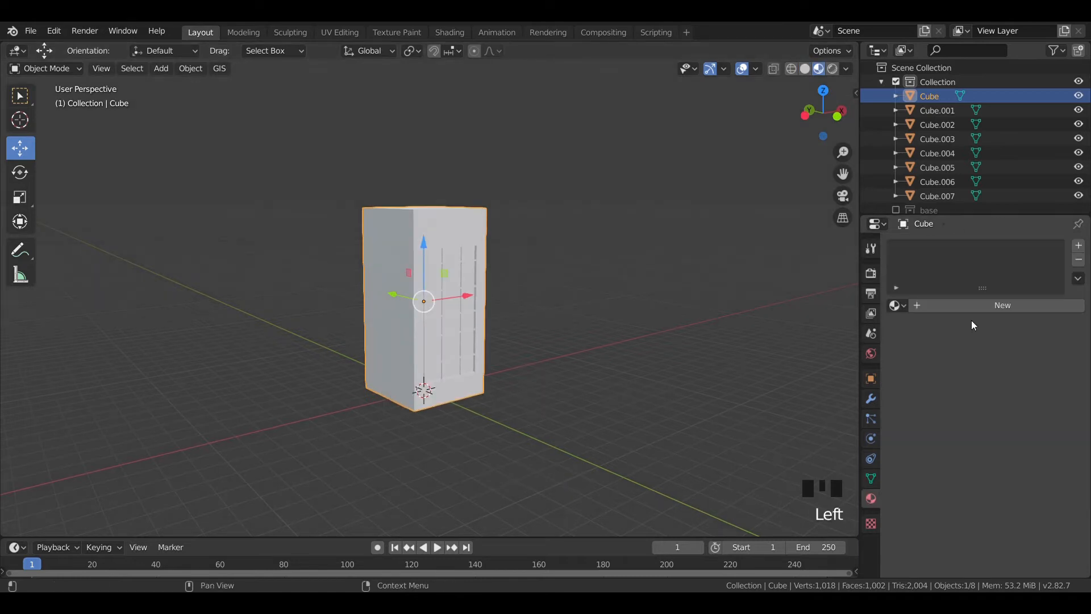
{"action": "left_click", "coordinate": [973, 307]}
{"action": "left_click", "coordinate": [1029, 449]}
{"action": "left_click_drag", "start_coordinate": [1018, 347], "coordinate": [997, 342]}
Step: Assign a second, new material to the recessed window faces behind the bars on the front of the box
{"action": "left_click", "coordinate": [541, 398]}
{"action": "scroll", "coordinate": [541, 398], "scroll_direction": "up", "scroll_amount": 4}
{"action": "key", "text": "Tab"}
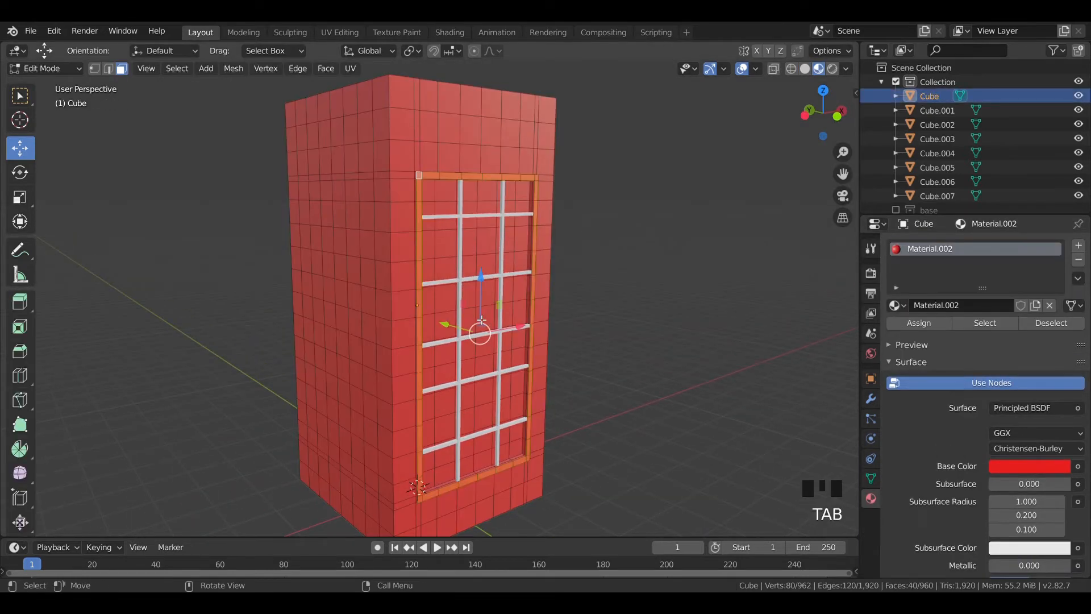
{"action": "key", "text": "KP_1"}
{"action": "left_click", "coordinate": [459, 431]}
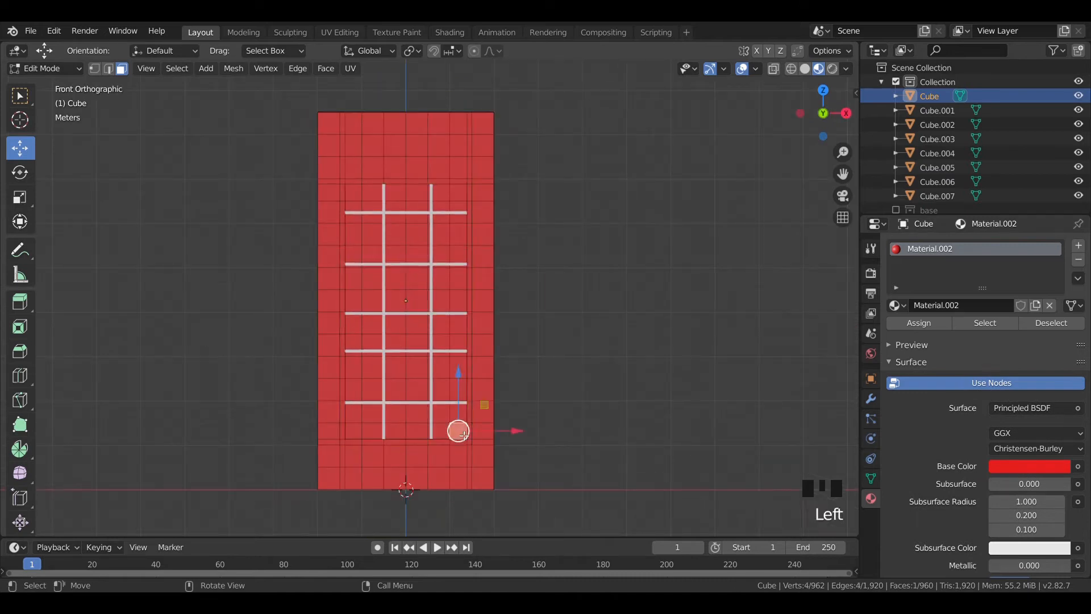
{"action": "key", "text": "b"}
{"action": "left_click_drag", "start_coordinate": [458, 430], "coordinate": [359, 195]}
{"action": "left_click", "coordinate": [1078, 246]}
{"action": "left_click", "coordinate": [919, 352]}
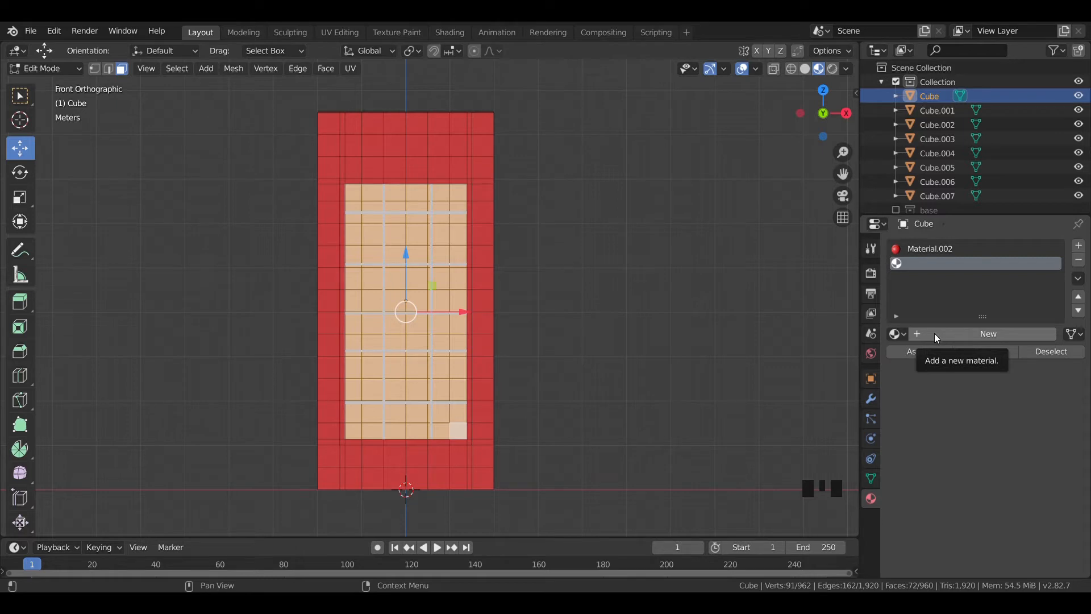
{"action": "left_click", "coordinate": [944, 333]}
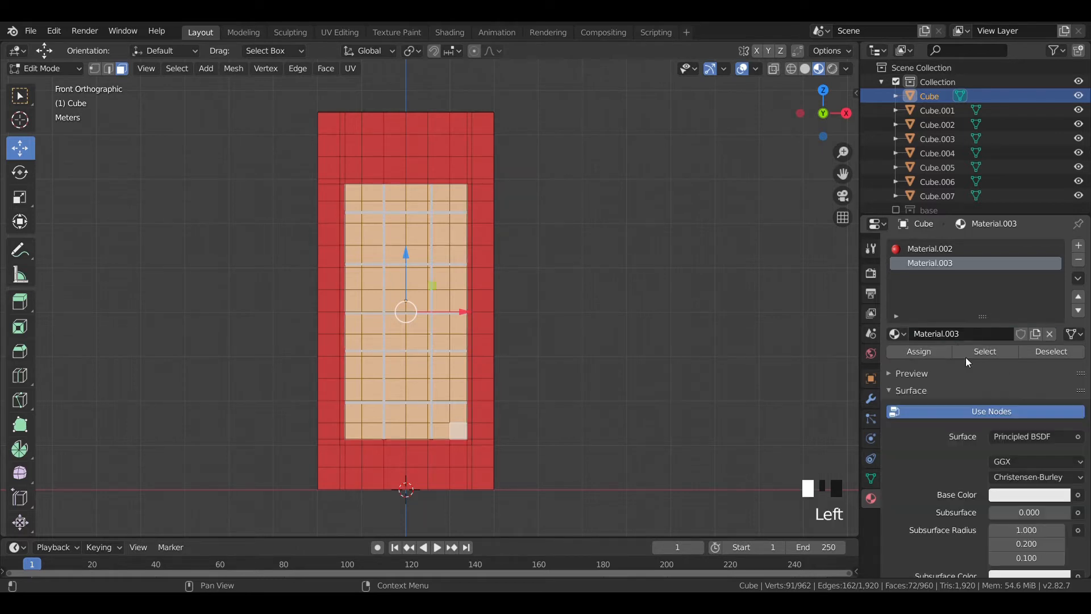
Step: Rename the window faces' material as glass
{"action": "left_click", "coordinate": [957, 334]}
{"action": "type", "text": "glsdd"}
{"action": "key", "text": "Return"}
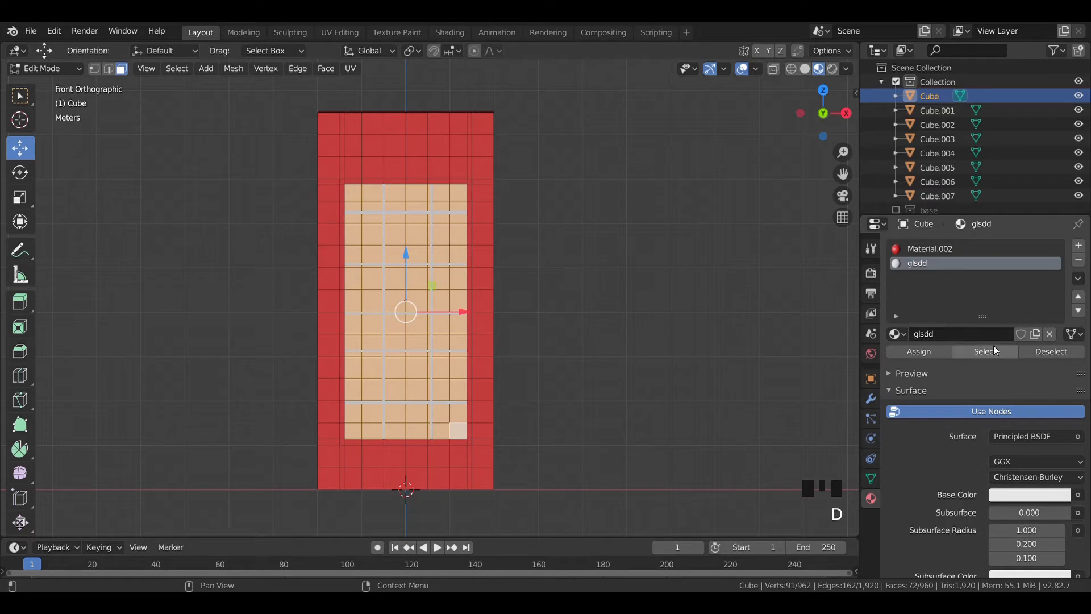
{"action": "left_click", "coordinate": [979, 338]}
{"action": "type", "text": "glass"}
{"action": "key", "text": "Return"}
Step: Set the glass material's surface to Glass BSDF with a roughness of 0.1
{"action": "left_click", "coordinate": [1024, 434]}
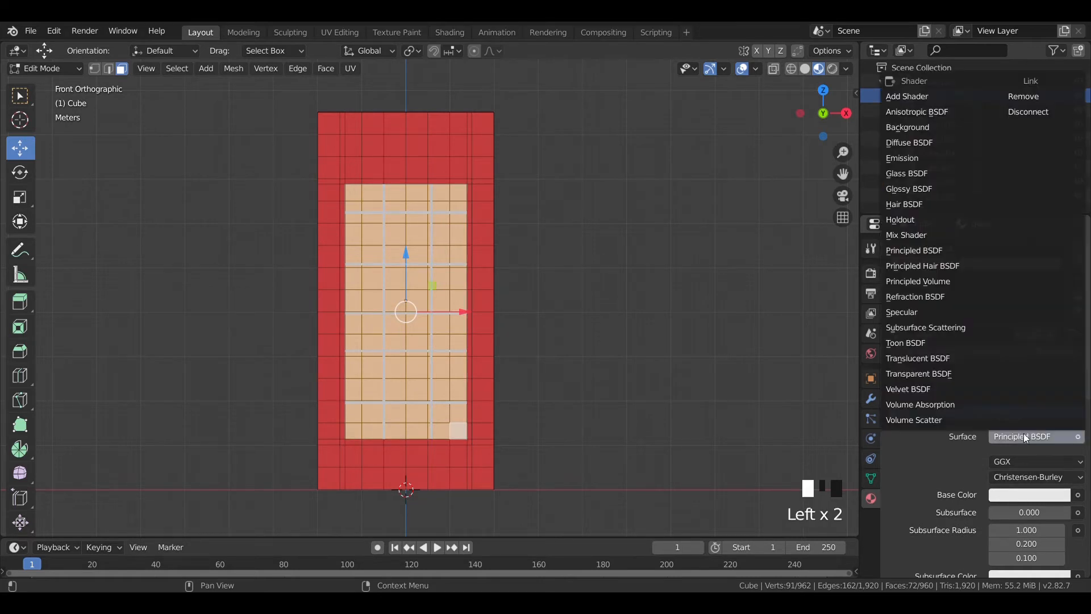
{"action": "left_click", "coordinate": [939, 175]}
{"action": "type", "text": "0.1"}
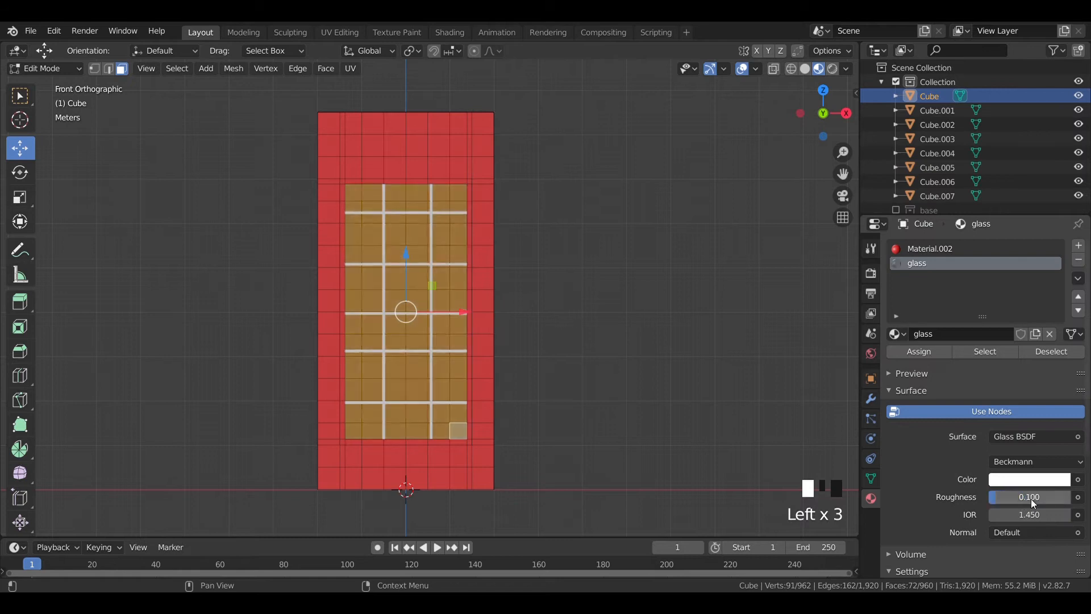
{"action": "key", "text": "Return"}
{"action": "key", "text": "Tab"}
{"action": "middle_click_drag", "start_coordinate": [570, 255], "coordinate": [523, 294]}
{"action": "scroll", "coordinate": [510, 294], "scroll_direction": "up", "scroll_amount": 3}
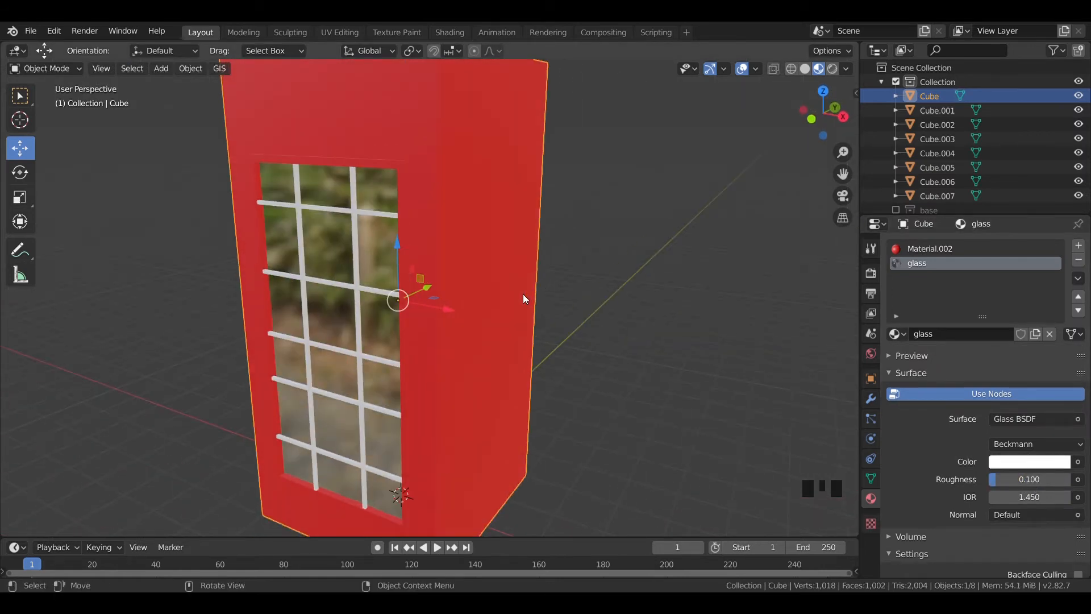
Step: Add a horizontal loop cut around the box below the window, slid downward by a factor of 0.625
{"action": "key", "text": "KP_1"}
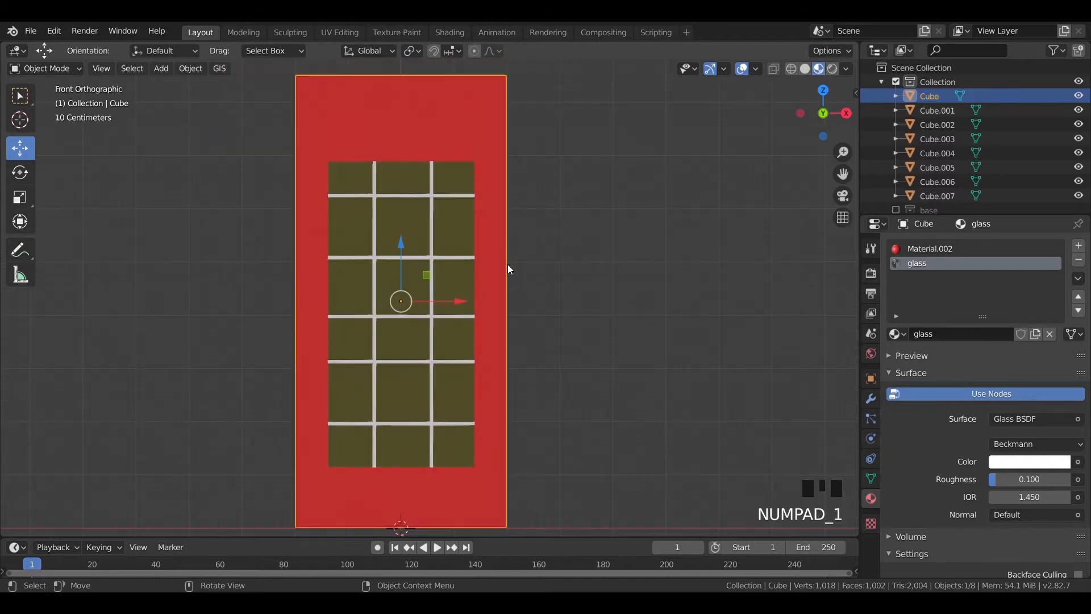
{"action": "middle_click_drag", "start_coordinate": [507, 265], "coordinate": [568, 195], "text": "shift"}
{"action": "key", "text": "Tab"}
{"action": "scroll", "coordinate": [612, 316], "scroll_direction": "up", "scroll_amount": 3}
{"action": "key", "text": "ctrl+r"}
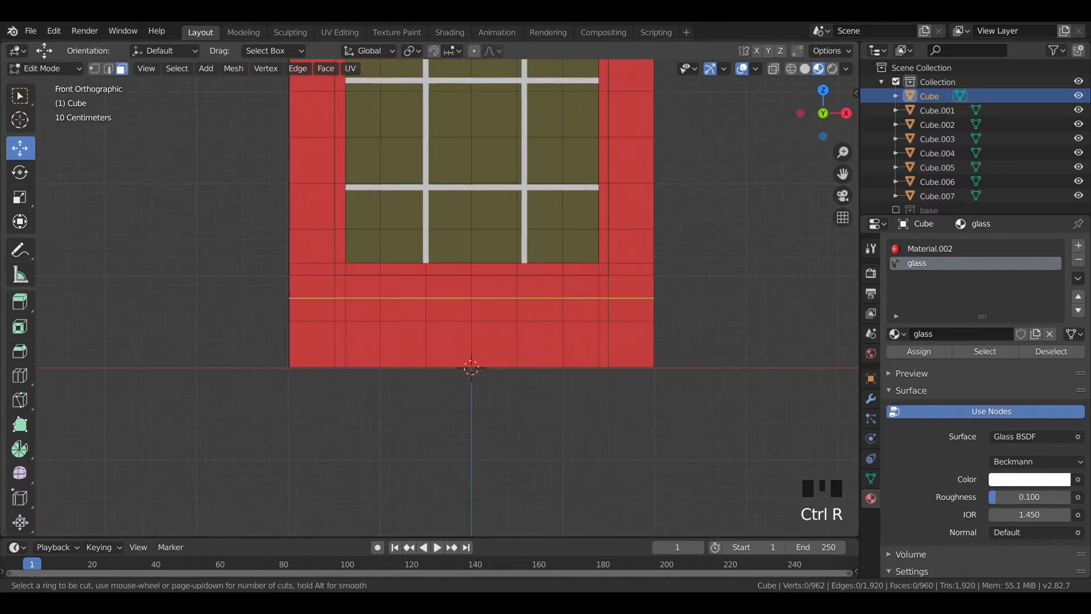
{"action": "left_click", "coordinate": [613, 318]}
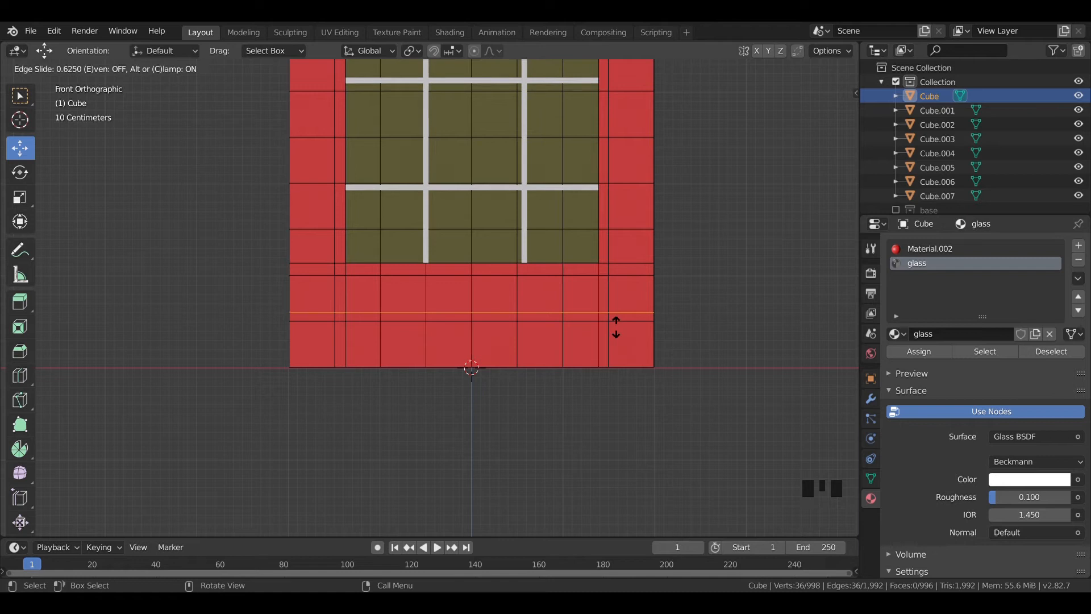
{"action": "left_click", "coordinate": [617, 322]}
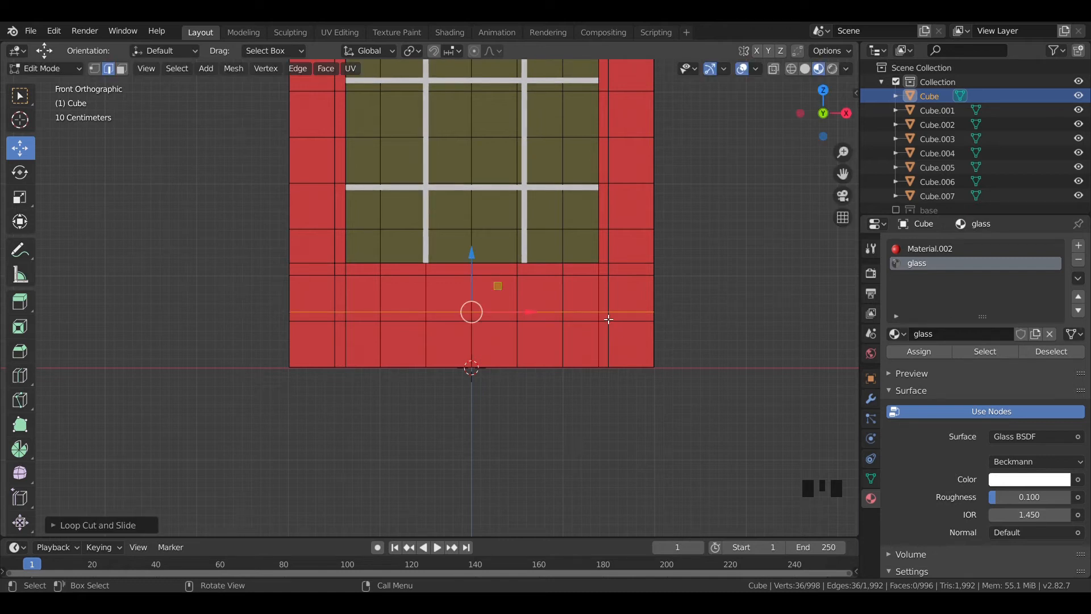
Step: Add another horizontal loop cut around the box, slid up close to the lower edge of the window frame
{"action": "middle_click_drag", "start_coordinate": [607, 317], "coordinate": [620, 284]}
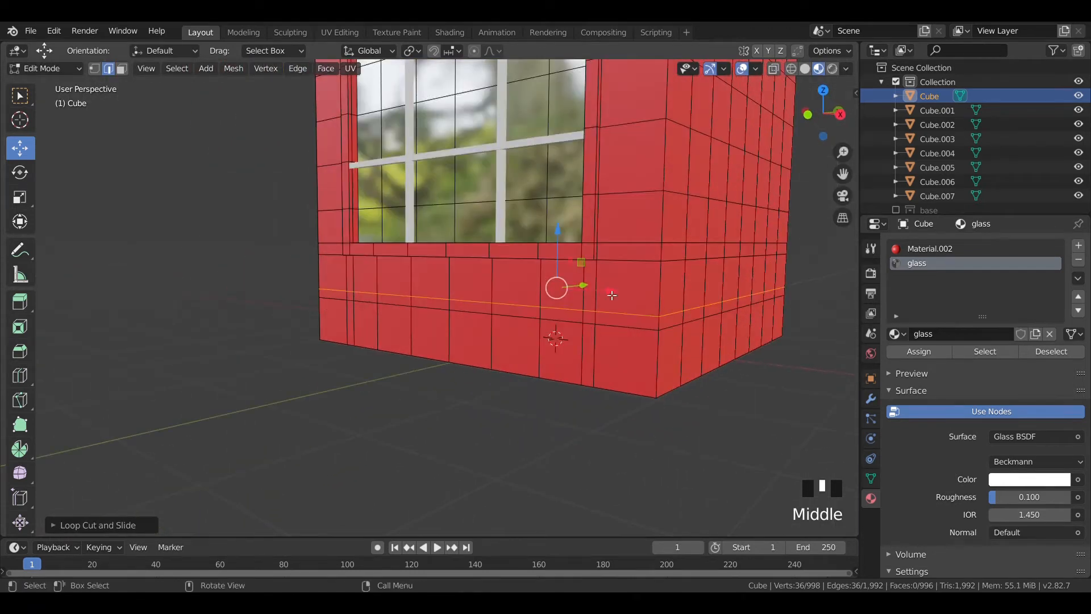
{"action": "key", "text": "ctrl+e"}
{"action": "key", "text": "ctrl+r"}
{"action": "left_click", "coordinate": [591, 254]}
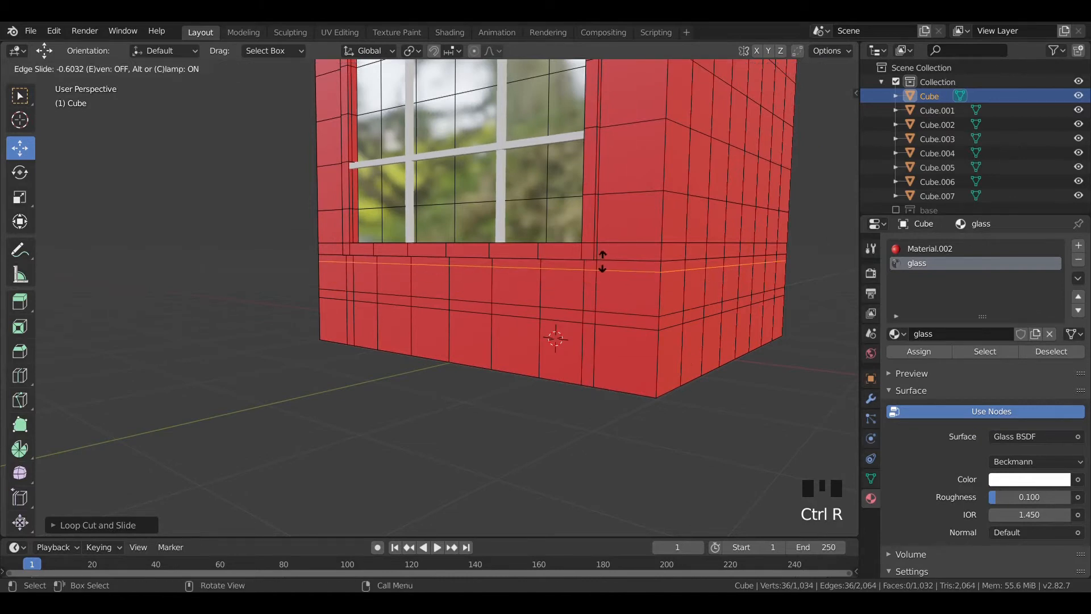
{"action": "left_click", "coordinate": [601, 255]}
Step: Extrude the strip of six front faces below the window about 0.13 m outward along Y
{"action": "left_click", "coordinate": [121, 68]}
{"action": "left_click", "coordinate": [560, 287]}
{"action": "left_click", "coordinate": [515, 286], "text": "shift"}
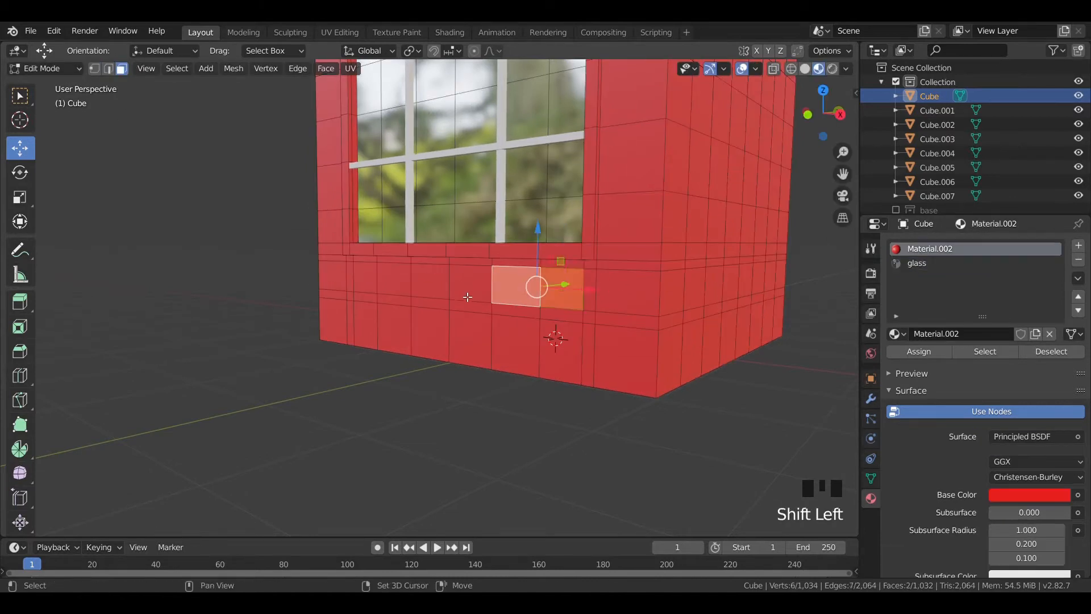
{"action": "left_click", "coordinate": [471, 284], "text": "shift"}
{"action": "left_click", "coordinate": [430, 284], "text": "shift"}
{"action": "left_click", "coordinate": [394, 285], "text": "shift"}
{"action": "left_click", "coordinate": [372, 287], "text": "shift"}
{"action": "key", "text": "e"}
{"action": "key", "text": "y"}
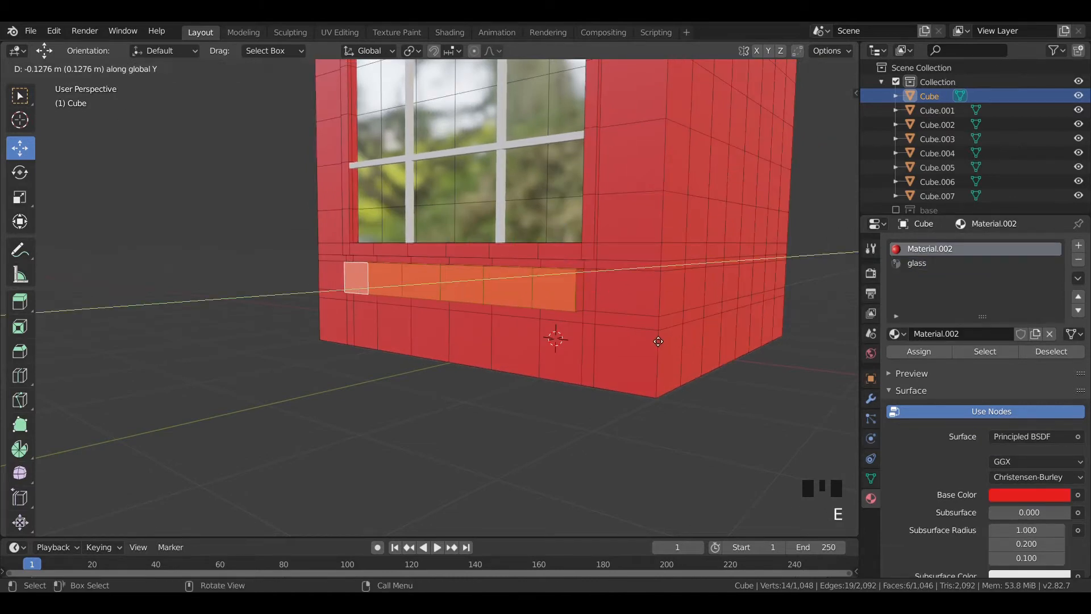
{"action": "left_click", "coordinate": [663, 341]}
Step: Add two closely spaced vertical loop cuts to the front face's right border beside the window
{"action": "middle_click_drag", "start_coordinate": [662, 341], "coordinate": [692, 339]}
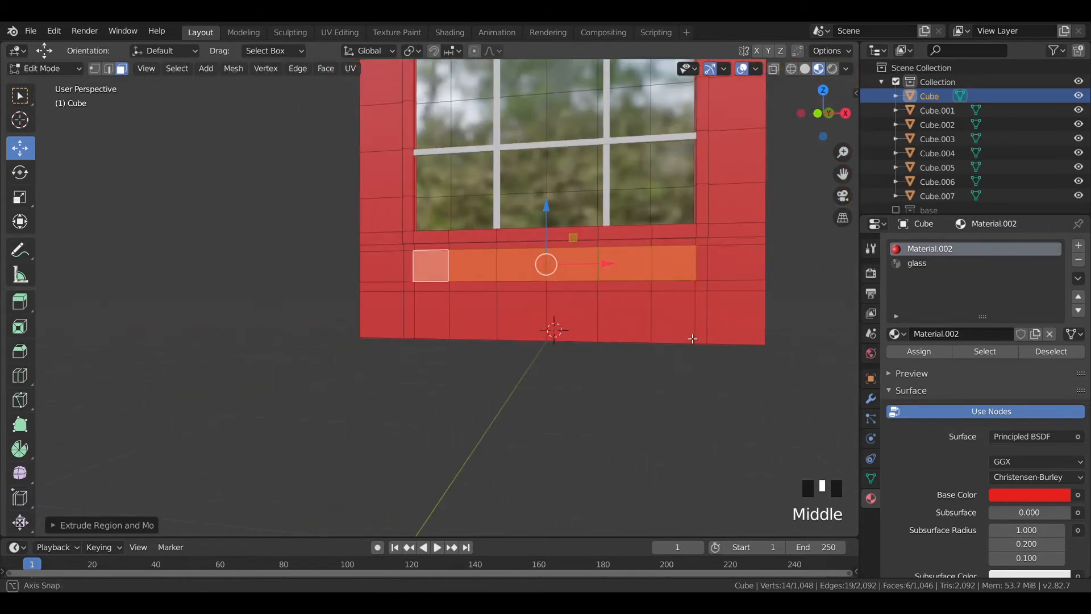
{"action": "scroll", "coordinate": [693, 338], "scroll_direction": "down", "scroll_amount": 2}
{"action": "scroll", "coordinate": [704, 332], "scroll_direction": "up", "scroll_amount": 1}
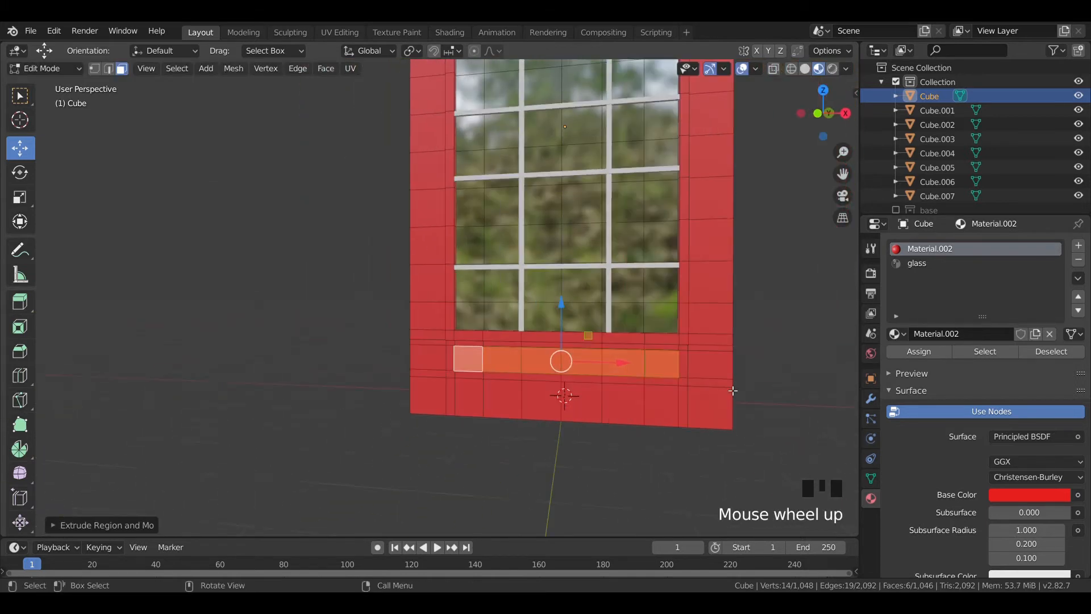
{"action": "key", "text": "KP_1"}
{"action": "key", "text": "Tab"}
{"action": "key", "text": "Tab"}
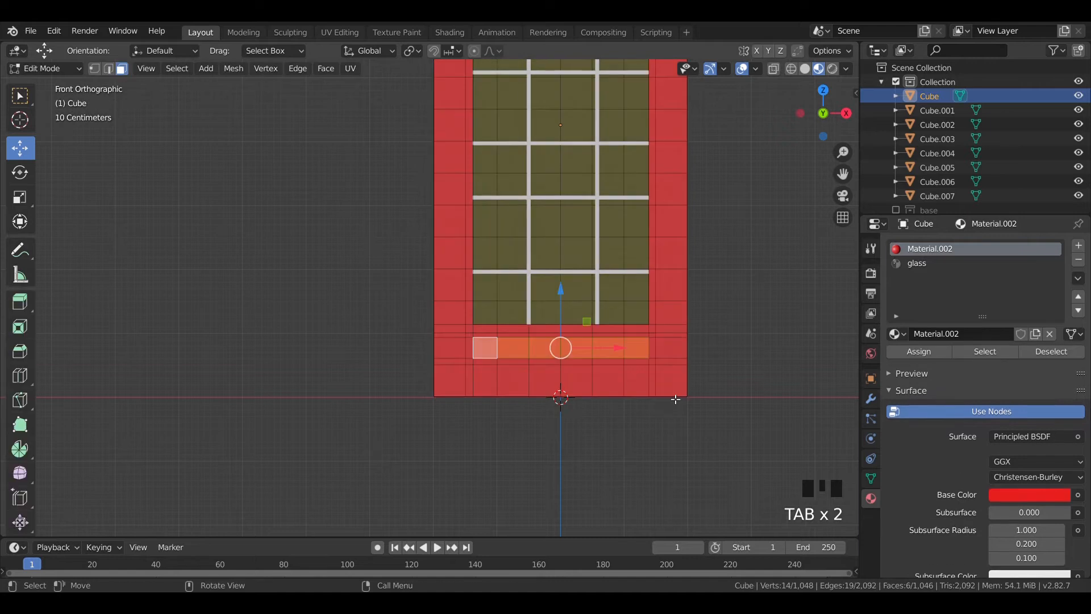
{"action": "key", "text": "ctrl+r"}
{"action": "left_click", "coordinate": [672, 395]}
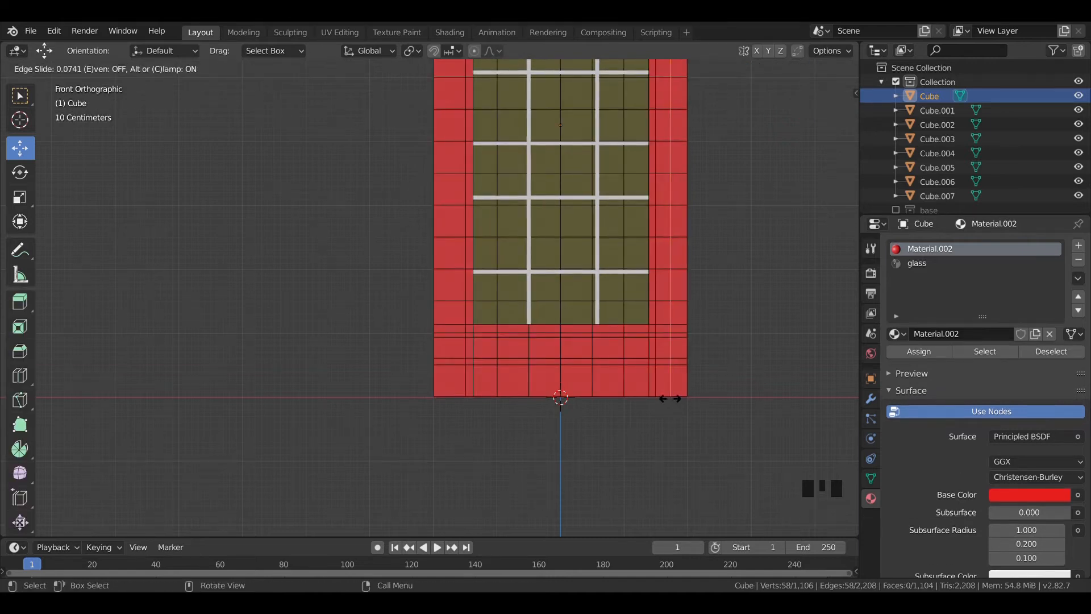
{"action": "left_click", "coordinate": [674, 402]}
{"action": "key", "text": "ctrl+r"}
{"action": "left_click", "coordinate": [675, 400]}
{"action": "left_click", "coordinate": [677, 400]}
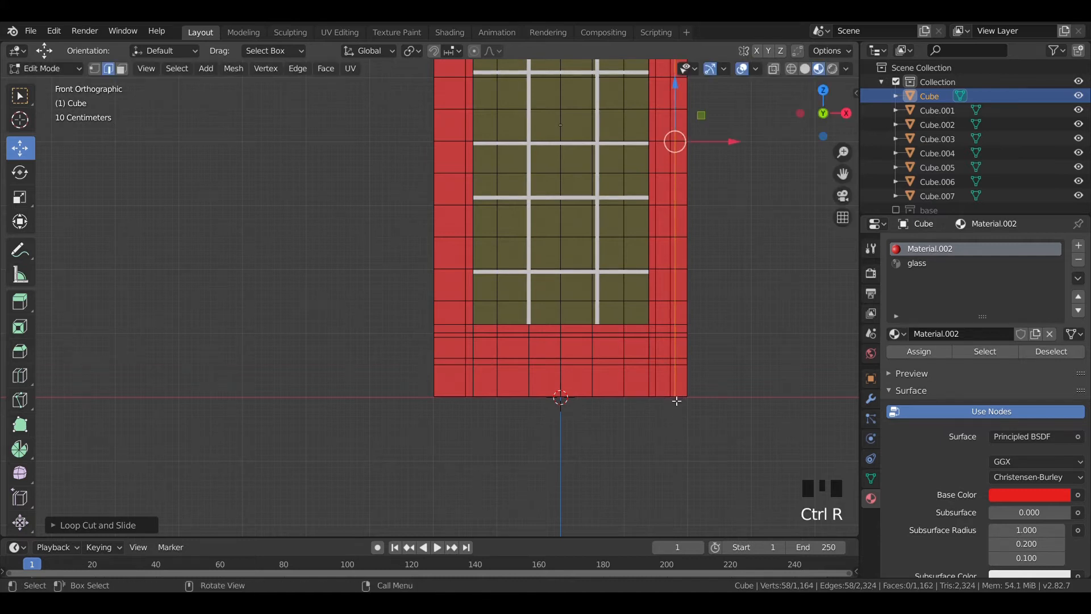
Step: Add two closely spaced vertical loop cuts to the front face's left border to match the right side
{"action": "key", "text": "ctrl+r"}
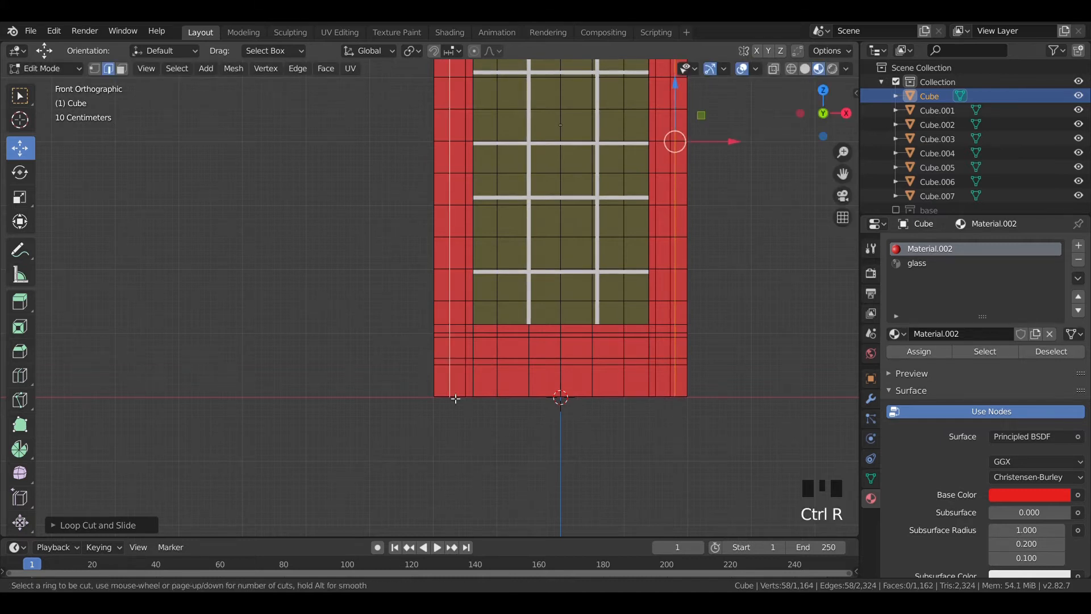
{"action": "left_click", "coordinate": [455, 398]}
{"action": "left_click", "coordinate": [446, 395]}
{"action": "key", "text": "ctrl+r"}
{"action": "left_click", "coordinate": [452, 398]}
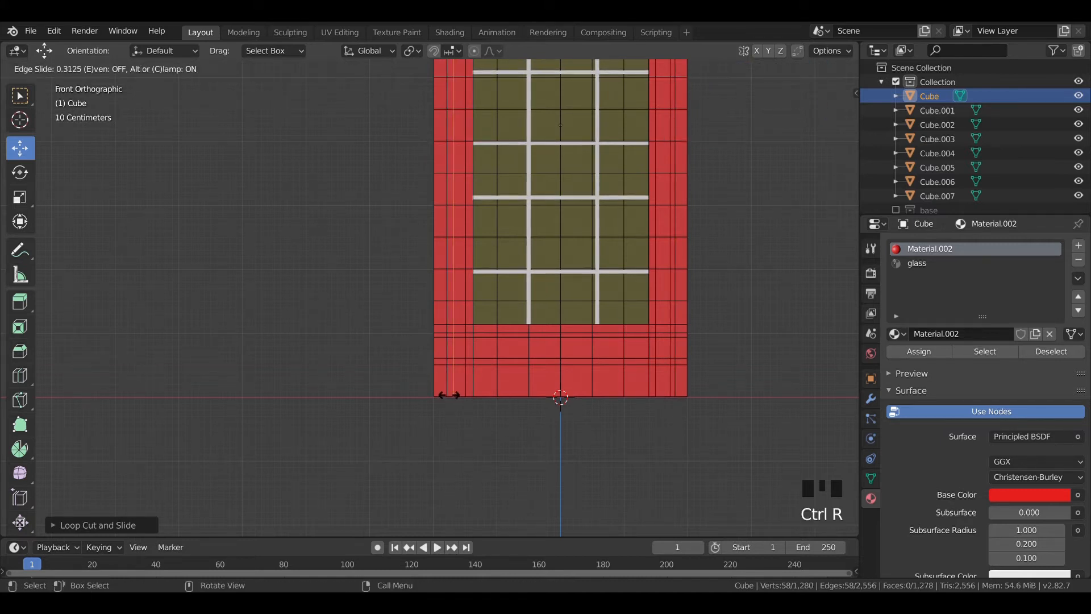
{"action": "left_click", "coordinate": [444, 393]}
{"action": "scroll", "coordinate": [541, 393], "scroll_direction": "down", "scroll_amount": 1}
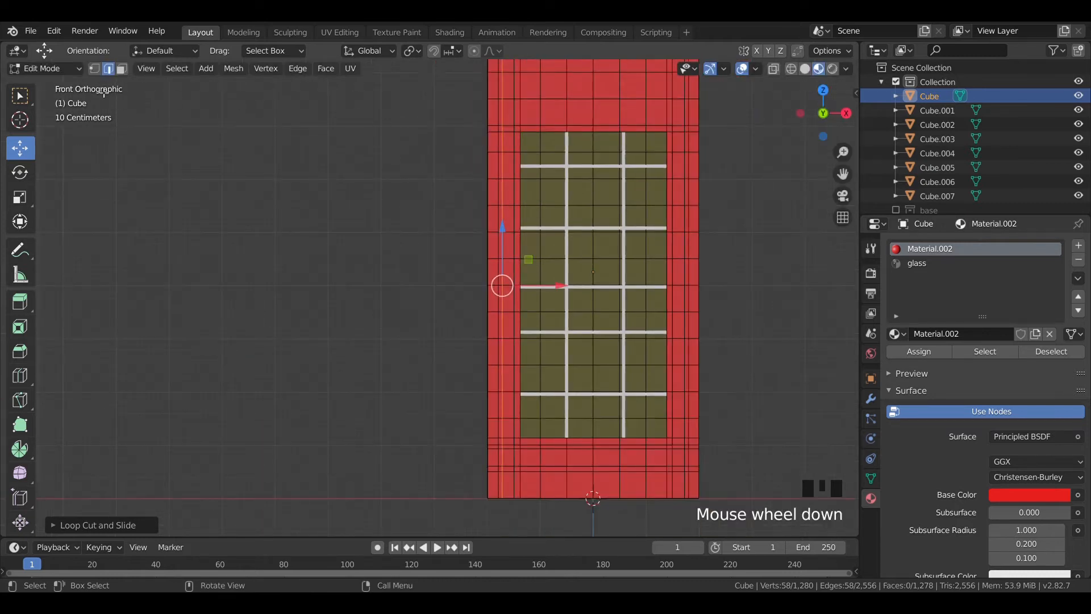
Step: Select the narrow vertical face strips on both sides of the window and extrude them slightly outward
{"action": "left_click", "coordinate": [122, 68]}
{"action": "left_click_drag", "start_coordinate": [502, 488], "coordinate": [503, 65]}
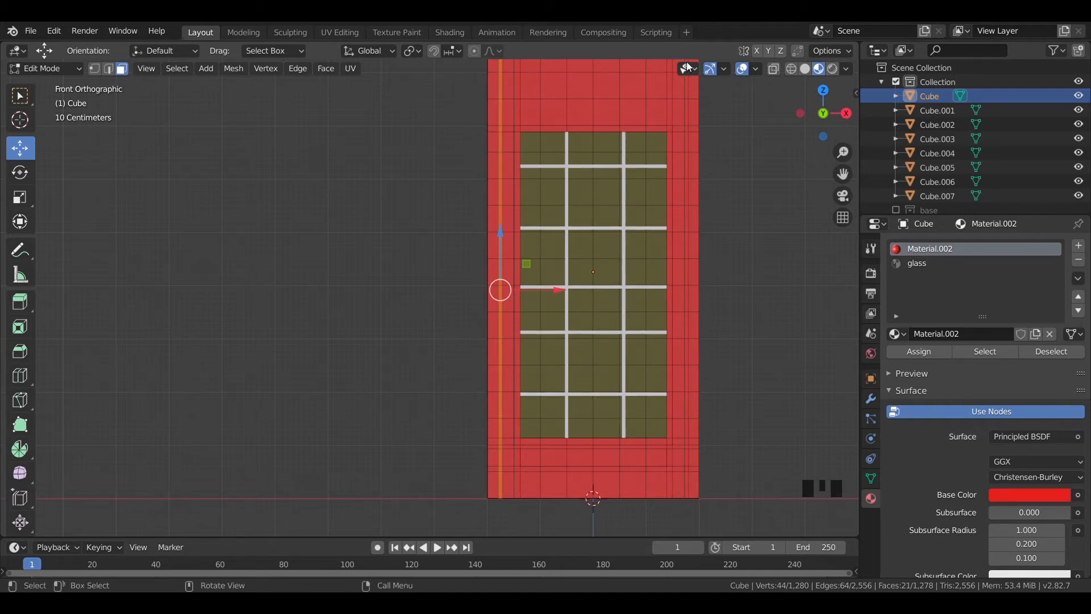
{"action": "mouse_move", "coordinate": [685, 496]}
{"action": "left_mouse_down"}
{"action": "mouse_move", "coordinate": [687, 66]}
{"action": "mouse_move", "coordinate": [673, 318]}
{"action": "mouse_move", "coordinate": [691, 503]}
{"action": "left_mouse_up"}
{"action": "middle_click_drag", "start_coordinate": [716, 456], "coordinate": [640, 475]}
{"action": "key", "text": "e"}
{"action": "left_click", "coordinate": [637, 479]}
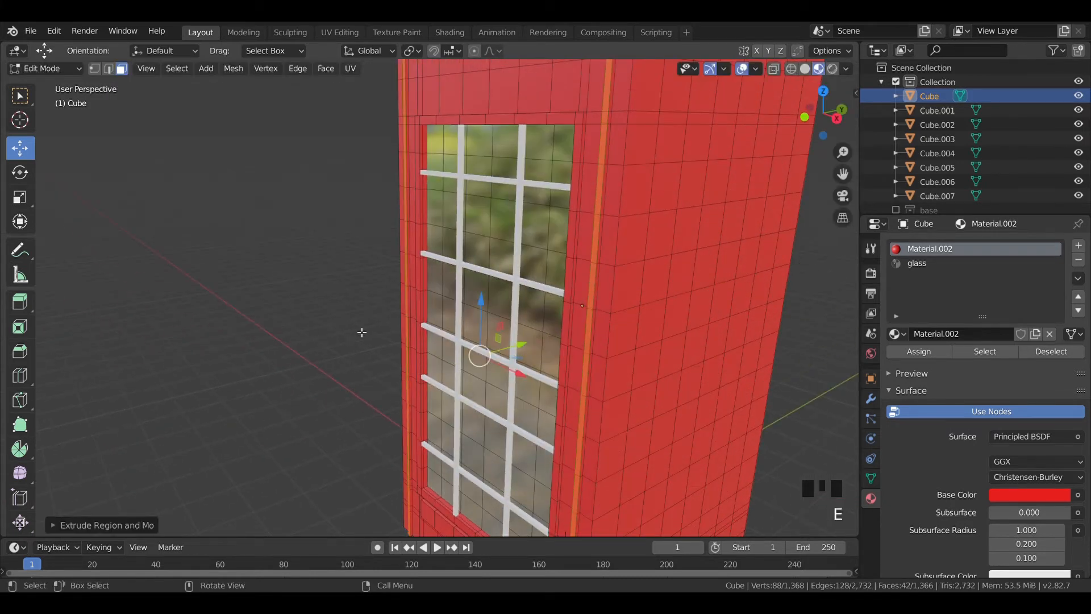
Step: Examine the extruded side strips on the whole box from the front and from above
{"action": "scroll", "coordinate": [375, 326], "scroll_direction": "down", "scroll_amount": 2}
{"action": "key", "text": "KP_1"}
{"action": "key", "text": "Tab"}
{"action": "left_click", "coordinate": [723, 242]}
{"action": "middle_click_drag", "start_coordinate": [723, 242], "coordinate": [574, 303]}
{"action": "left_click", "coordinate": [575, 303]}
{"action": "key", "text": "Tab"}
Step: Select all box vertices behind the front face in see-through wireframe from above and delete them, keeping only the front panel
{"action": "left_click", "coordinate": [749, 263]}
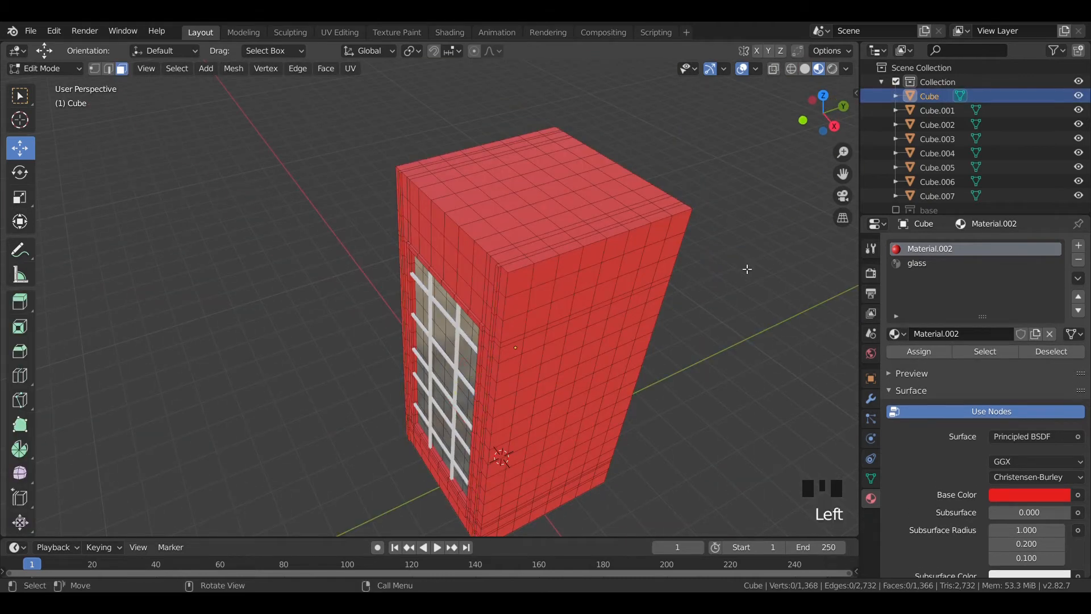
{"action": "key", "text": "KP_7"}
{"action": "key", "text": "b"}
{"action": "left_click_drag", "start_coordinate": [720, 341], "coordinate": [337, 157]}
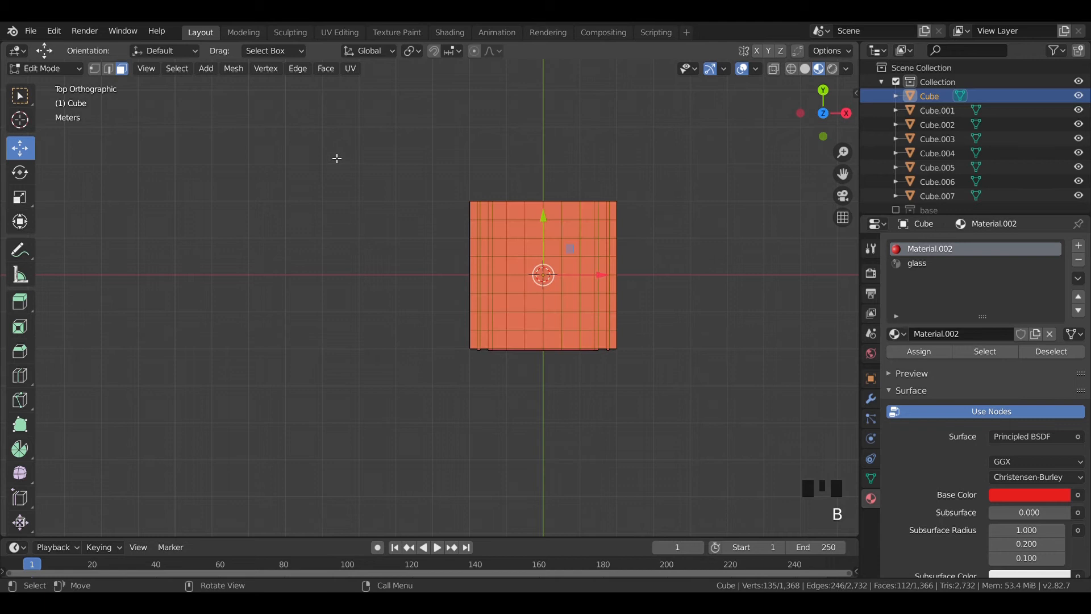
{"action": "key", "text": "1"}
{"action": "left_click", "coordinate": [306, 178]}
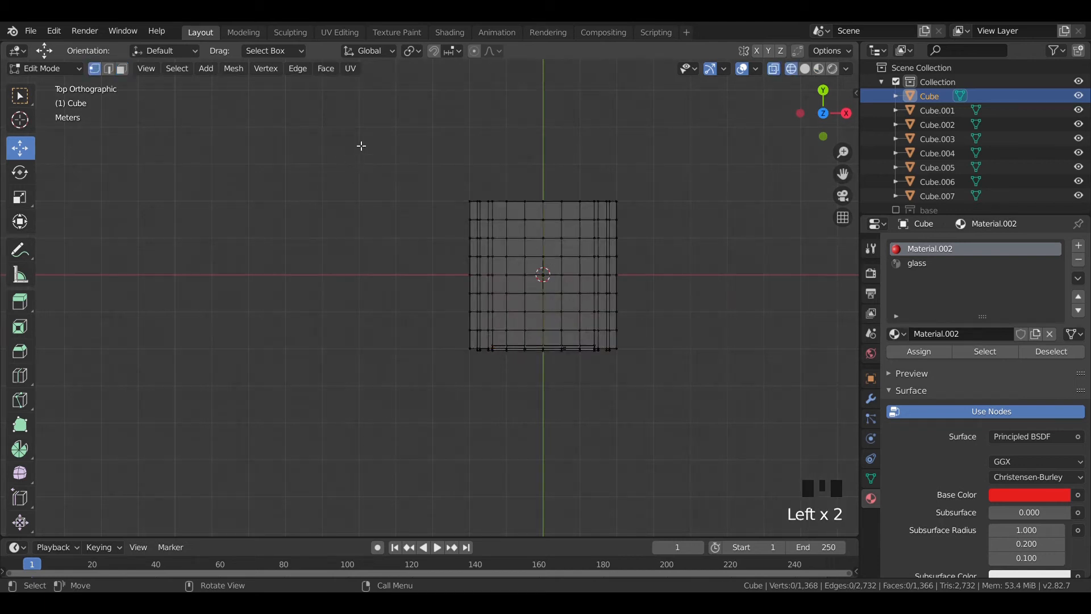
{"action": "left_click_drag", "start_coordinate": [361, 146], "coordinate": [739, 334]}
{"action": "key", "text": "x"}
{"action": "left_click", "coordinate": [739, 334]}
{"action": "key", "text": "Tab"}
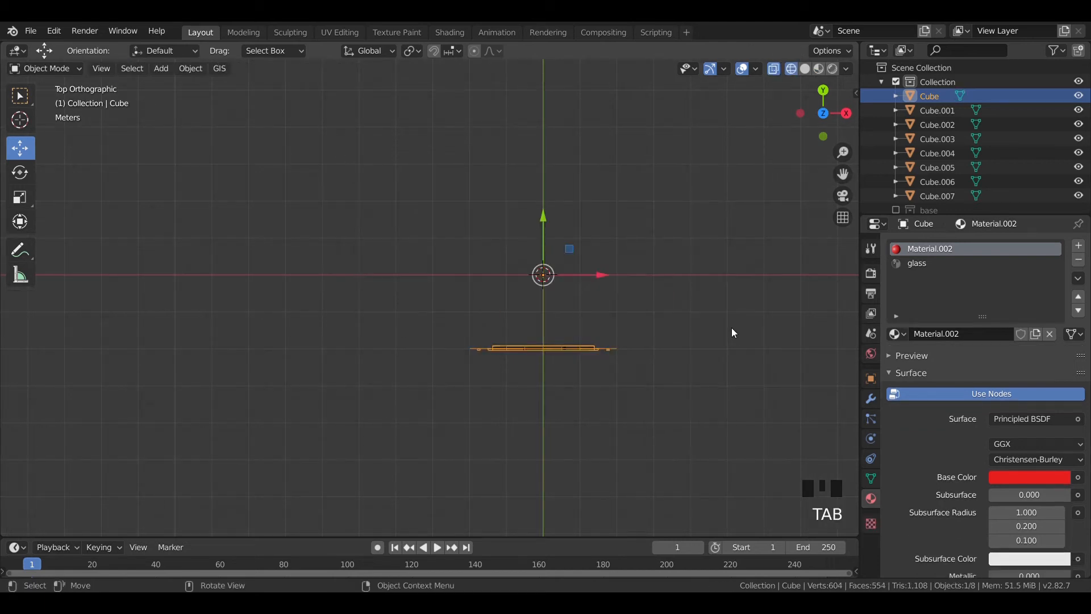
Step: Switch the view to Solid shading and add a Solidify modifier to the front panel
{"action": "key", "text": "KP_3"}
{"action": "mouse_move", "coordinate": [598, 336]}
{"action": "middle_mouse_down"}
{"action": "mouse_move", "coordinate": [544, 364]}
{"action": "mouse_move", "coordinate": [486, 131]}
{"action": "mouse_move", "coordinate": [594, 154]}
{"action": "mouse_move", "coordinate": [553, 139]}
{"action": "mouse_move", "coordinate": [569, 146]}
{"action": "middle_mouse_up"}
{"action": "key", "text": "z"}
{"action": "left_click", "coordinate": [634, 395]}
{"action": "left_click", "coordinate": [871, 398]}
{"action": "left_click", "coordinate": [932, 245]}
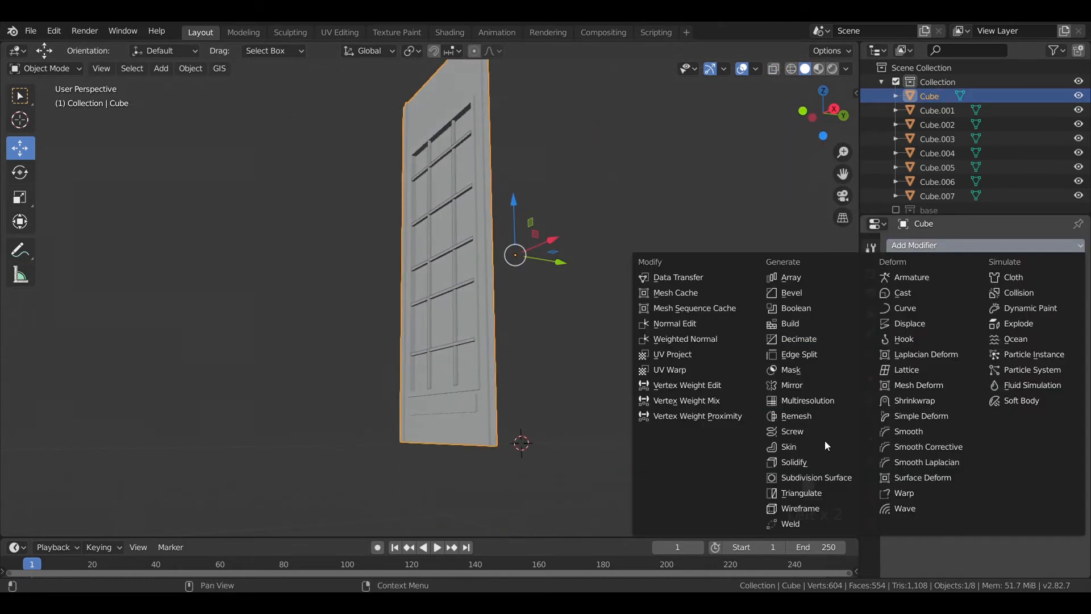
{"action": "left_click", "coordinate": [820, 458]}
Step: Set the Solidify thickness to 0.02 m and apply the modifier to the panel
{"action": "key", "text": "KP_3"}
{"action": "middle_click_drag", "start_coordinate": [506, 332], "coordinate": [582, 386], "text": "shift"}
{"action": "scroll", "coordinate": [1064, 418], "scroll_direction": "up", "scroll_amount": 1}
{"action": "mouse_move", "coordinate": [934, 322]}
{"action": "left_mouse_down"}
{"action": "mouse_move", "coordinate": [909, 323]}
{"action": "mouse_move", "coordinate": [947, 315]}
{"action": "left_mouse_up"}
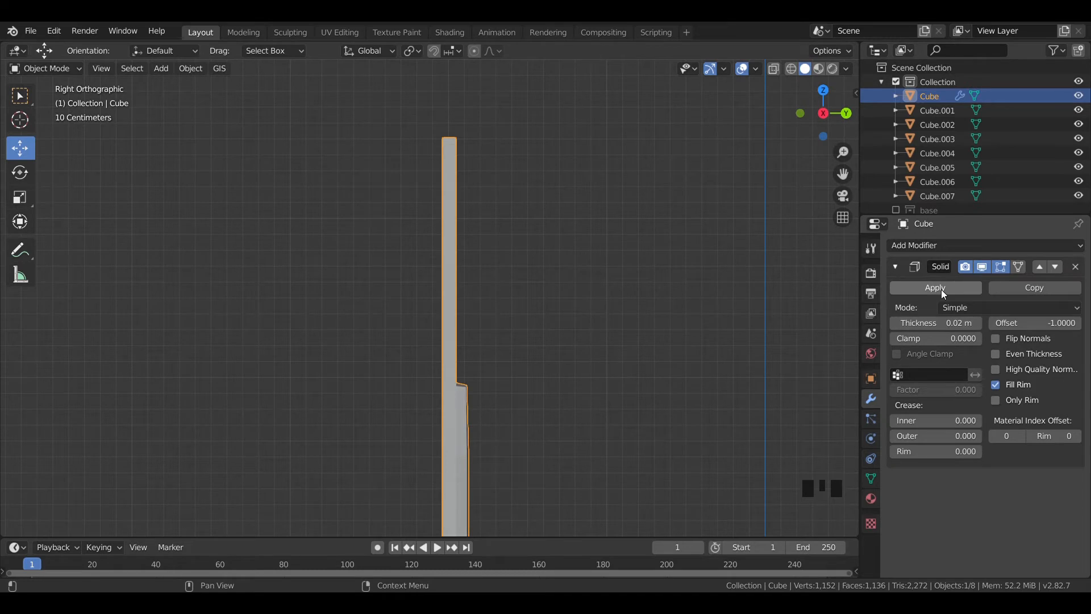
{"action": "middle_click_drag", "start_coordinate": [602, 367], "coordinate": [750, 361]}
{"action": "scroll", "coordinate": [792, 357], "scroll_direction": "down", "scroll_amount": 3}
{"action": "left_click", "coordinate": [916, 290]}
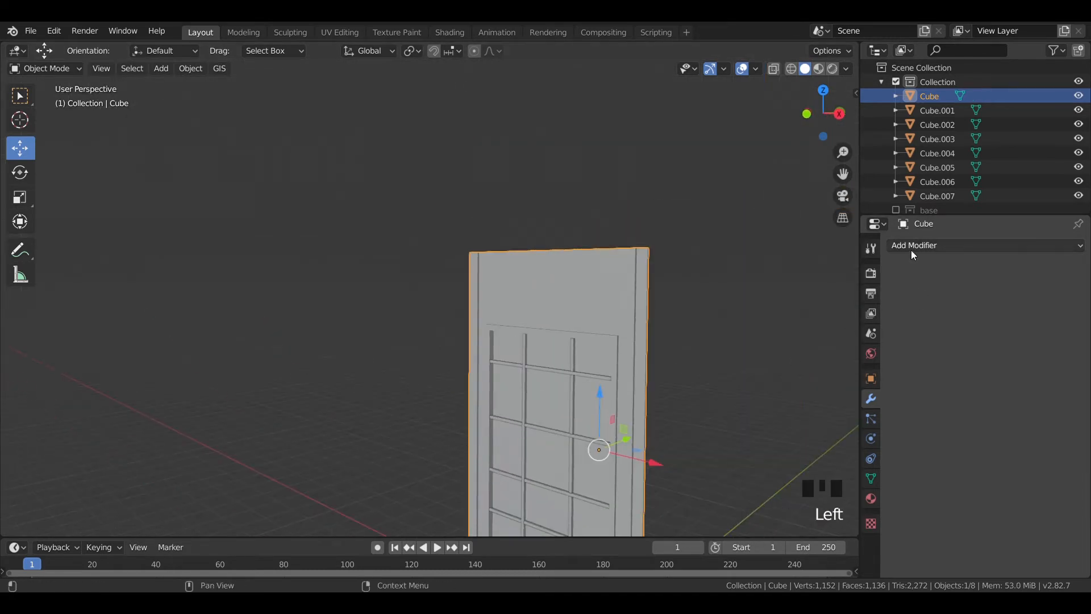
Step: Display the thickened panel in Material Preview shading with nothing selected
{"action": "key", "text": "Tab"}
{"action": "key", "text": "Tab"}
{"action": "scroll", "coordinate": [693, 318], "scroll_direction": "down", "scroll_amount": 2}
{"action": "key", "text": "z"}
{"action": "left_click", "coordinate": [582, 424]}
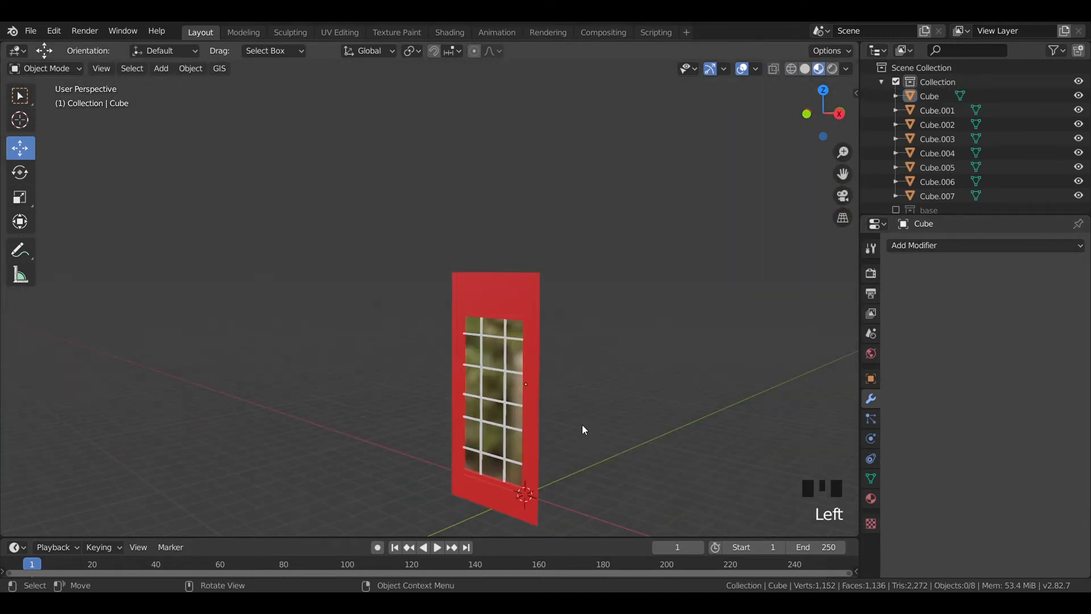
Step: Duplicate the front panel and rotate the copy 90° twice about the centre in top view to form the back wall
{"action": "middle_click_drag", "start_coordinate": [582, 424], "coordinate": [664, 353]}
{"action": "left_click", "coordinate": [555, 462]}
{"action": "middle_click_drag", "start_coordinate": [556, 463], "coordinate": [1012, 268]}
{"action": "key", "text": "KP_7"}
{"action": "key", "text": "KP_7"}
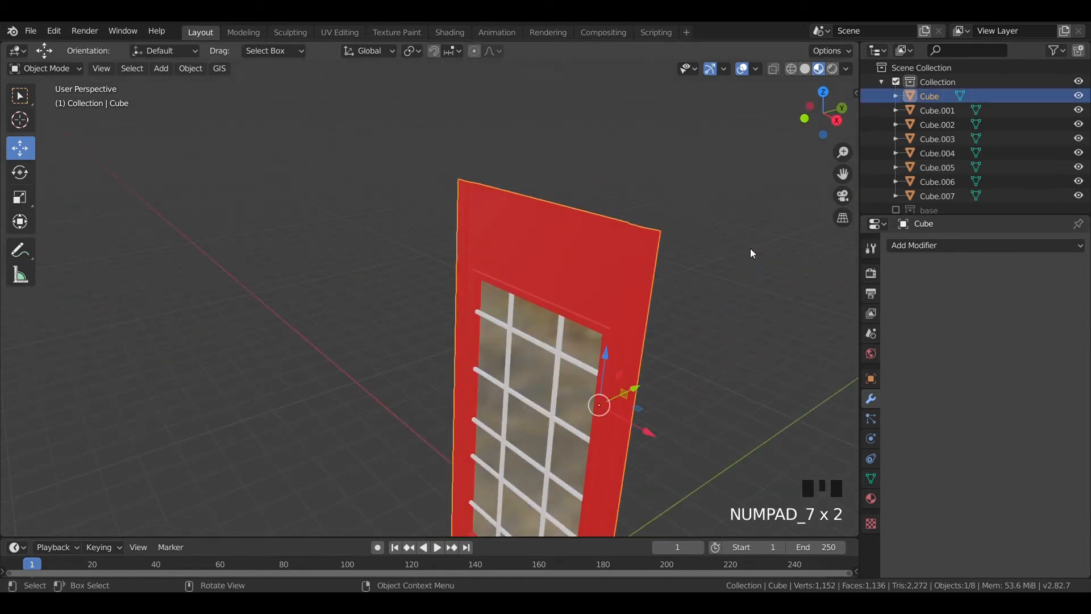
{"action": "key", "text": "KP_7"}
{"action": "key", "text": "shift+d"}
{"action": "type", "text": "r"}
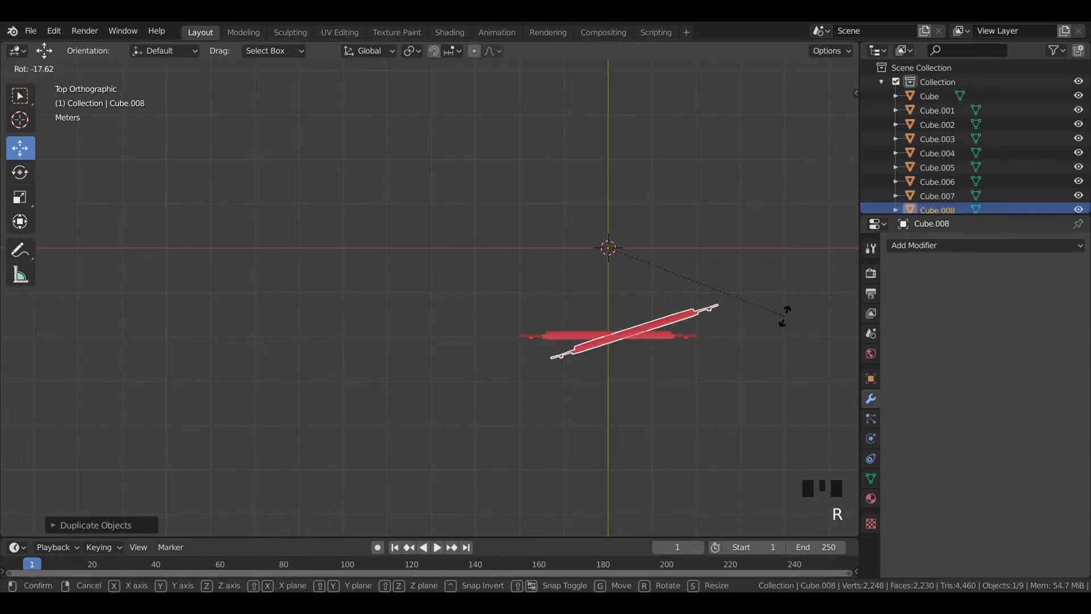
{"action": "type", "text": "90"}
{"action": "key", "text": "Return"}
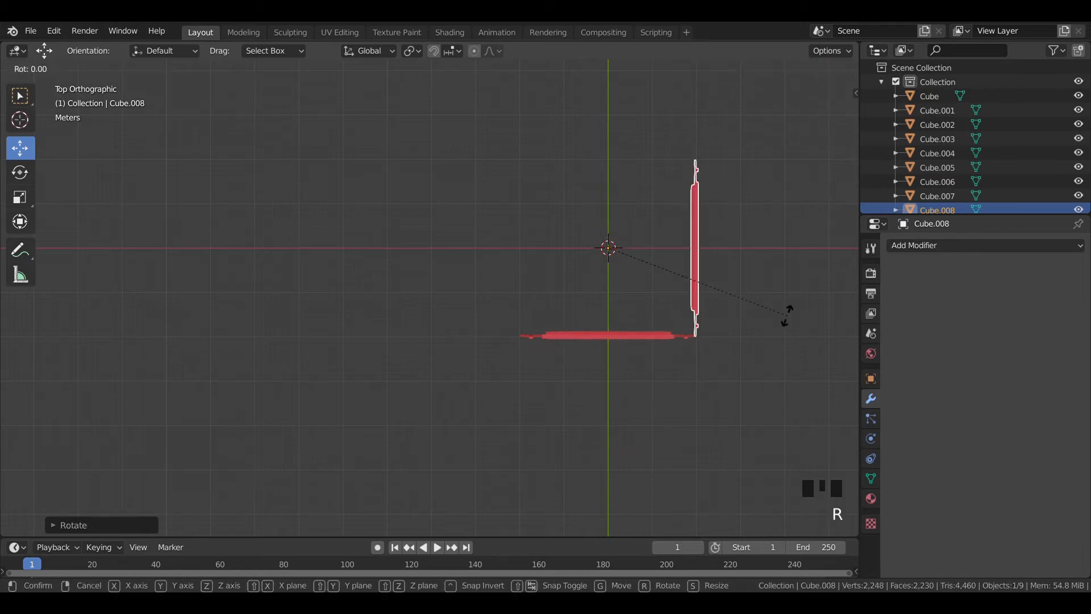
{"action": "type", "text": "r90"}
{"action": "key", "text": "Return"}
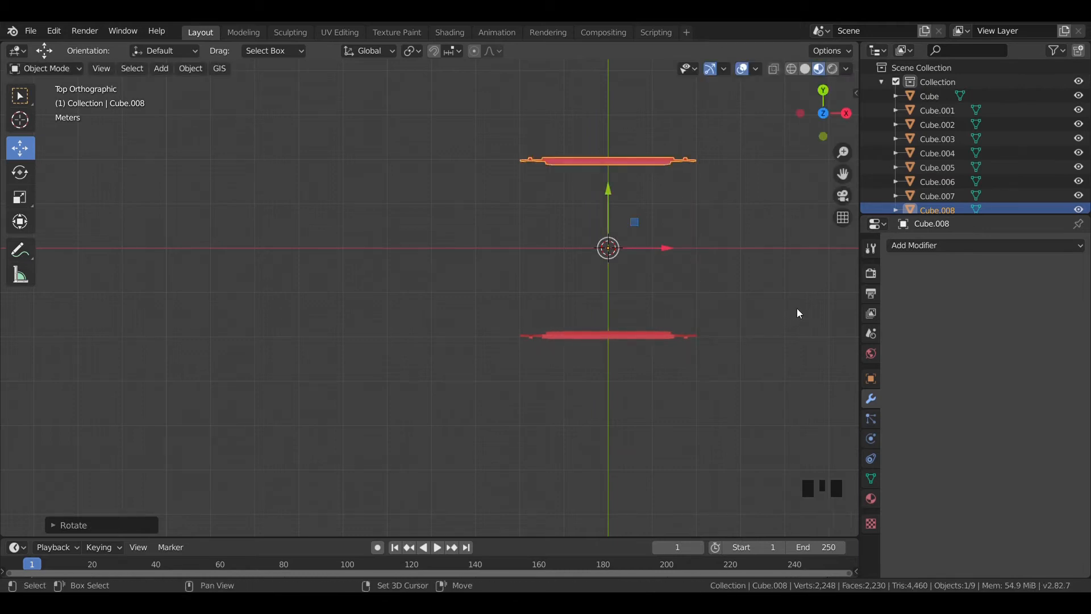
Step: Duplicate the back wall in place and rotate the copy 90° to form a side wall
{"action": "key", "text": "shift+d"}
{"action": "right_click", "coordinate": [795, 311]}
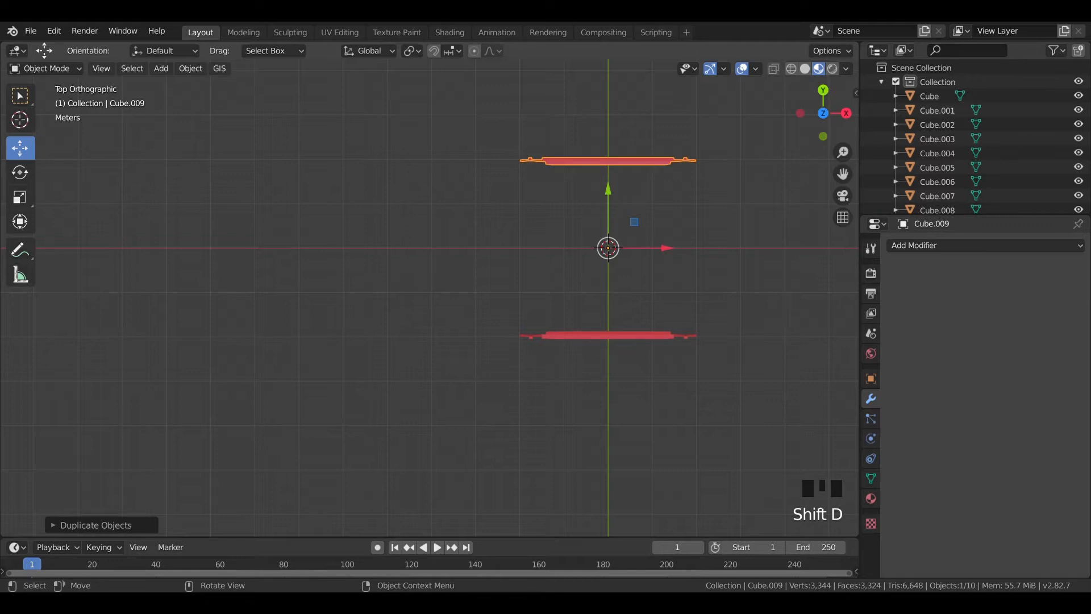
{"action": "type", "text": "r90"}
{"action": "key", "text": "Return"}
{"action": "left_click", "coordinate": [762, 288]}
{"action": "middle_click_drag", "start_coordinate": [762, 288], "coordinate": [666, 181]}
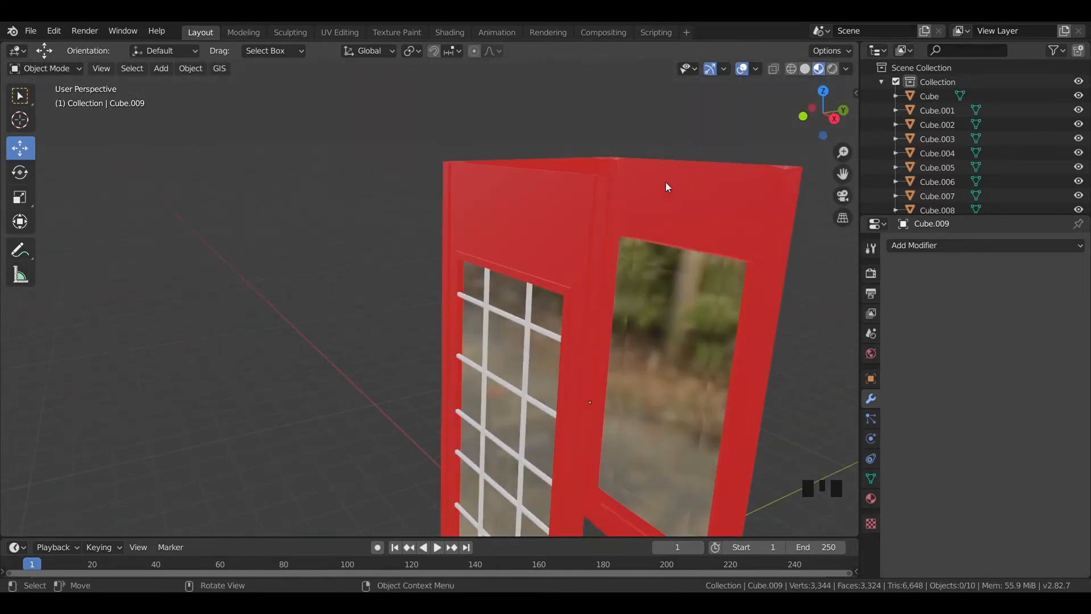
Step: Duplicate the front panel in place and rotate the copy 90° in top view to close the remaining open side
{"action": "scroll", "coordinate": [500, 254], "scroll_direction": "down", "scroll_amount": 2}
{"action": "left_click", "coordinate": [613, 240]}
{"action": "key", "text": "KP_7"}
{"action": "key", "text": "shift+d"}
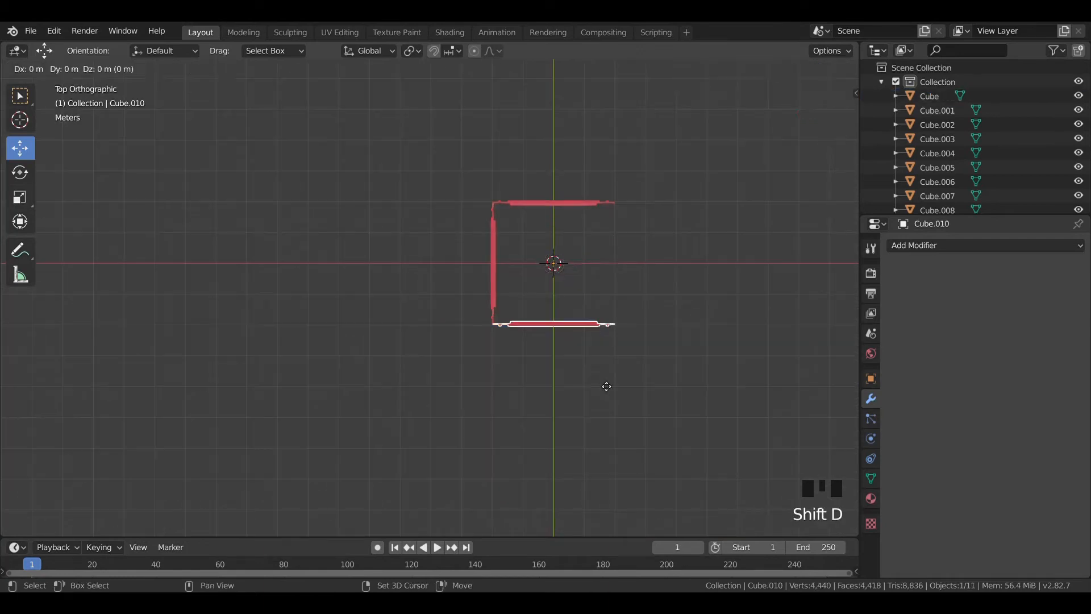
{"action": "right_click", "coordinate": [601, 381]}
{"action": "type", "text": "r90"}
{"action": "key", "text": "Return"}
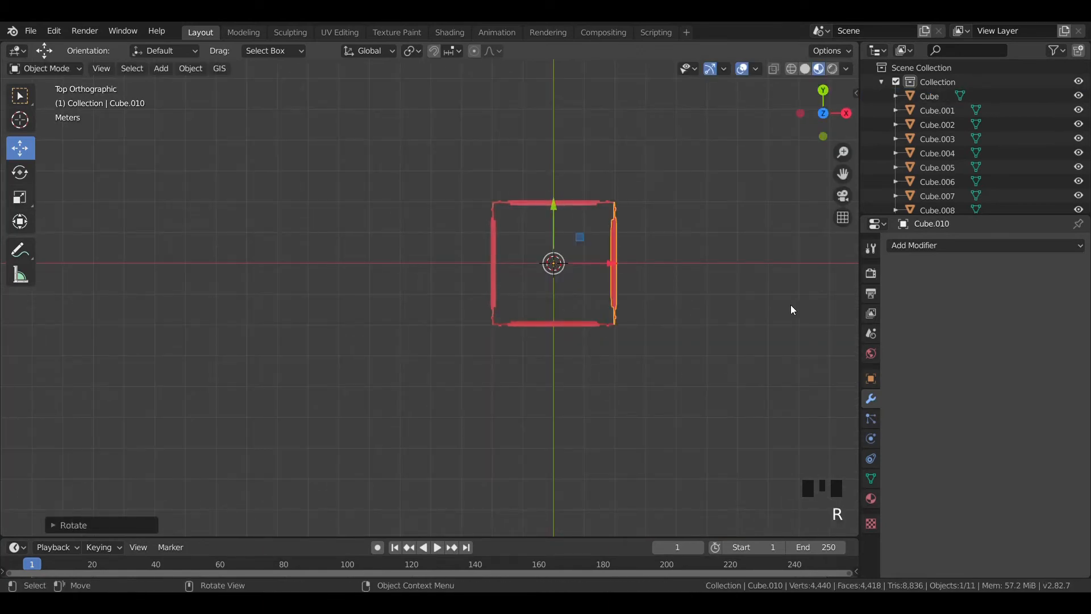
Step: Open the newest side wall's mesh for editing in the right orthographic view
{"action": "left_click", "coordinate": [629, 281]}
{"action": "left_click", "coordinate": [650, 279]}
{"action": "key", "text": "KP_3"}
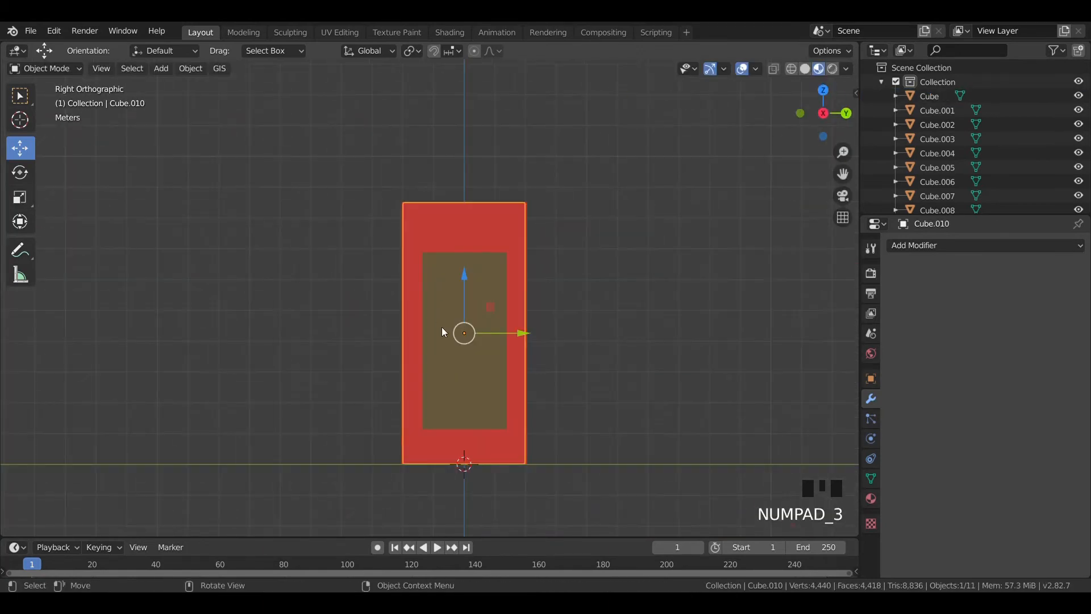
{"action": "key", "text": "Tab"}
{"action": "scroll", "coordinate": [420, 259], "scroll_direction": "up", "scroll_amount": 4}
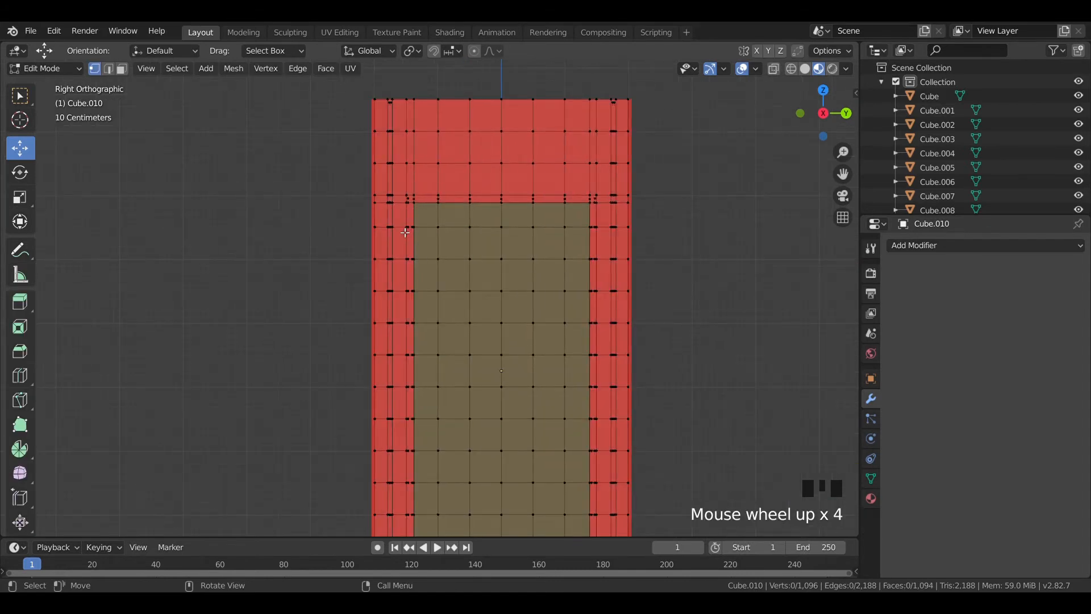
Step: Box-select the side wall's window area vertices and add the strip beneath it down to the base
{"action": "scroll", "coordinate": [405, 232], "scroll_direction": "down", "scroll_amount": 2}
{"action": "middle_click_drag", "start_coordinate": [405, 232], "coordinate": [405, 221], "text": "shift"}
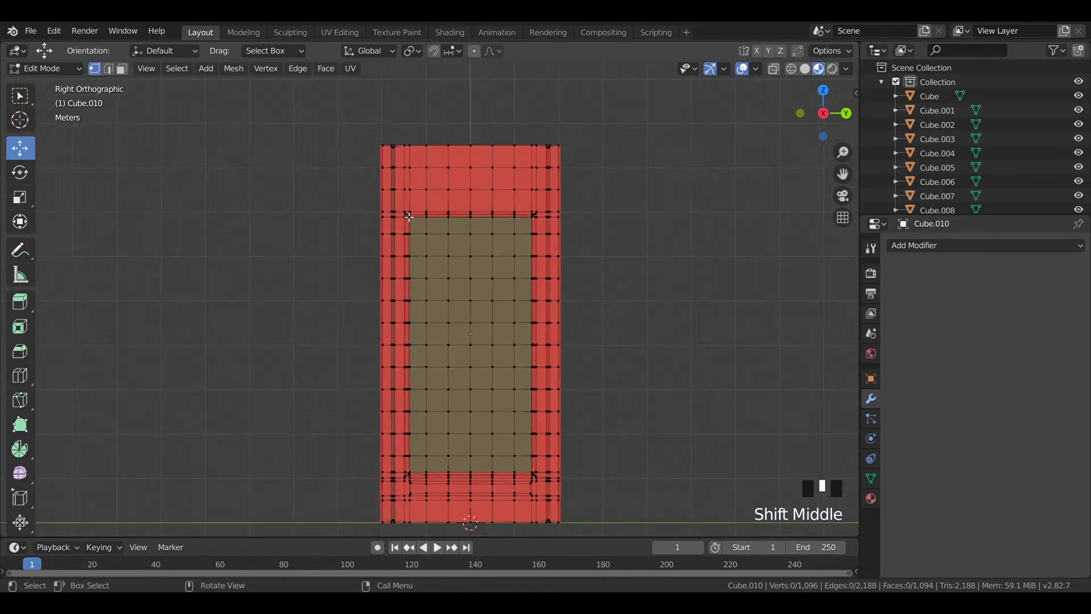
{"action": "key", "text": "b"}
{"action": "left_click_drag", "start_coordinate": [402, 206], "coordinate": [543, 507]}
{"action": "scroll", "coordinate": [543, 508], "scroll_direction": "down", "scroll_amount": 2}
{"action": "key", "text": "b"}
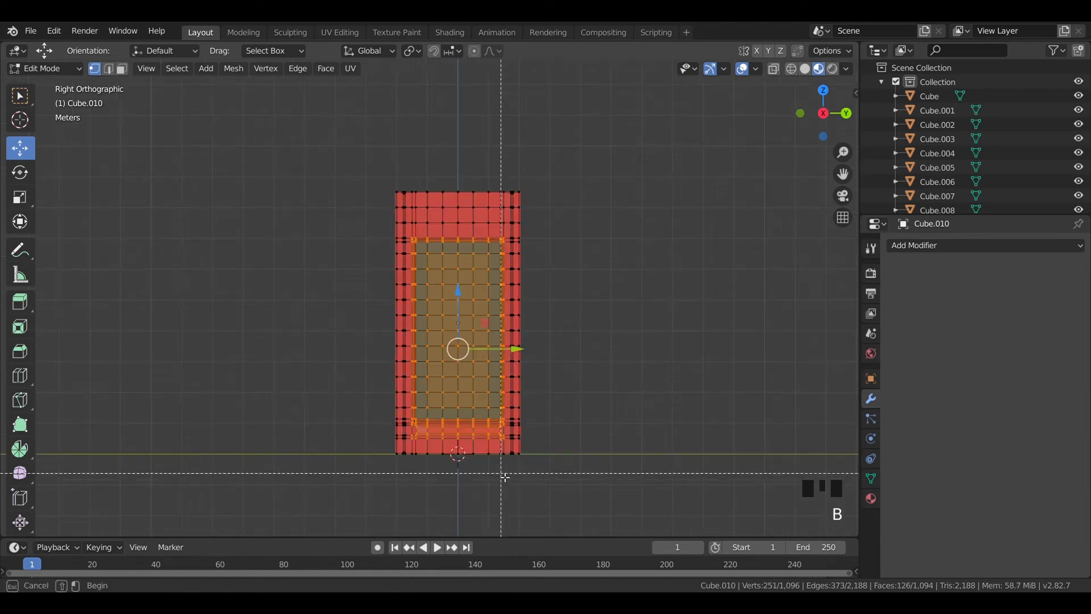
{"action": "left_click_drag", "start_coordinate": [504, 474], "coordinate": [414, 432]}
{"action": "scroll", "coordinate": [586, 475], "scroll_direction": "up", "scroll_amount": 2}
Step: Try scaling the selected window area down slightly and extruding it, undoing the extrusion
{"action": "key", "text": "s"}
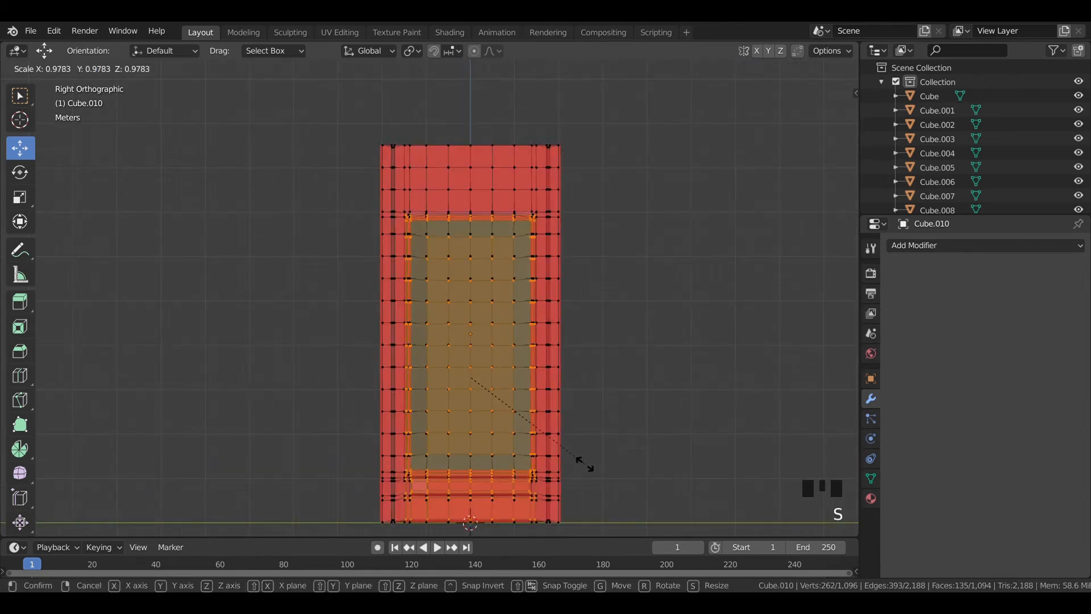
{"action": "left_click", "coordinate": [585, 465]}
{"action": "scroll", "coordinate": [511, 462], "scroll_direction": "down", "scroll_amount": 2}
{"action": "middle_click_drag", "start_coordinate": [512, 463], "coordinate": [590, 470]}
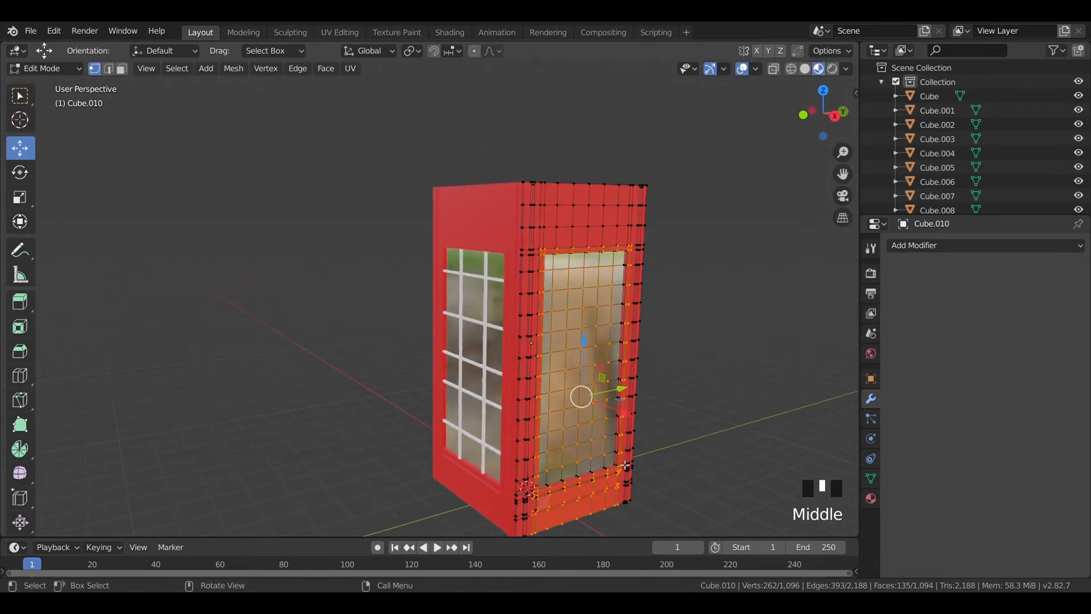
{"action": "key", "text": "e"}
{"action": "left_click", "coordinate": [625, 463]}
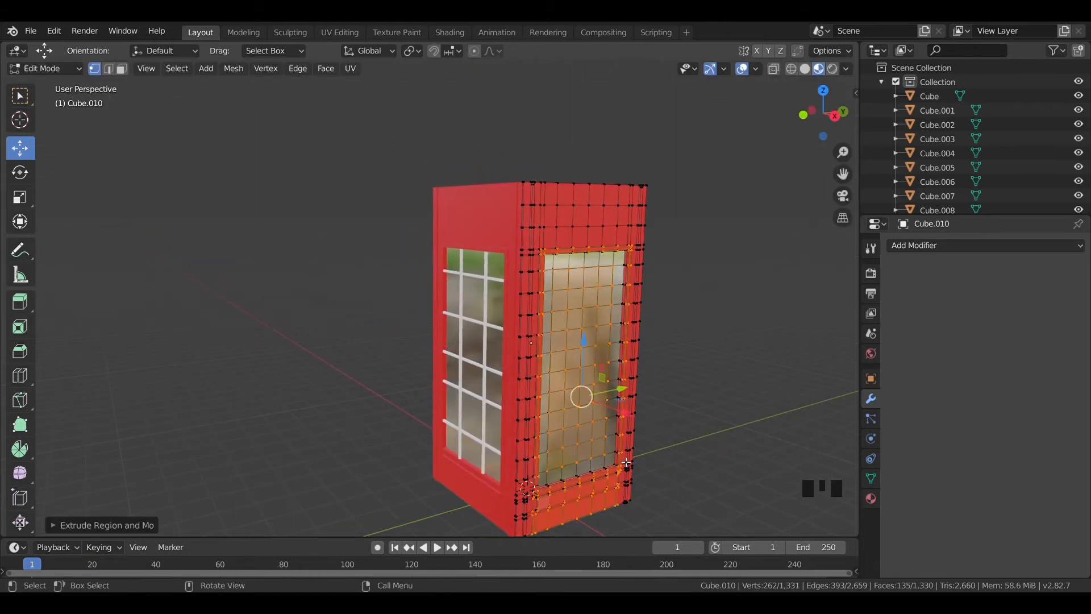
{"action": "key", "text": "ctrl+z"}
Step: In face select mode and wireframe, select the side wall's doorway area through both sides, from base to above the window, and delete it
{"action": "left_click", "coordinate": [121, 68]}
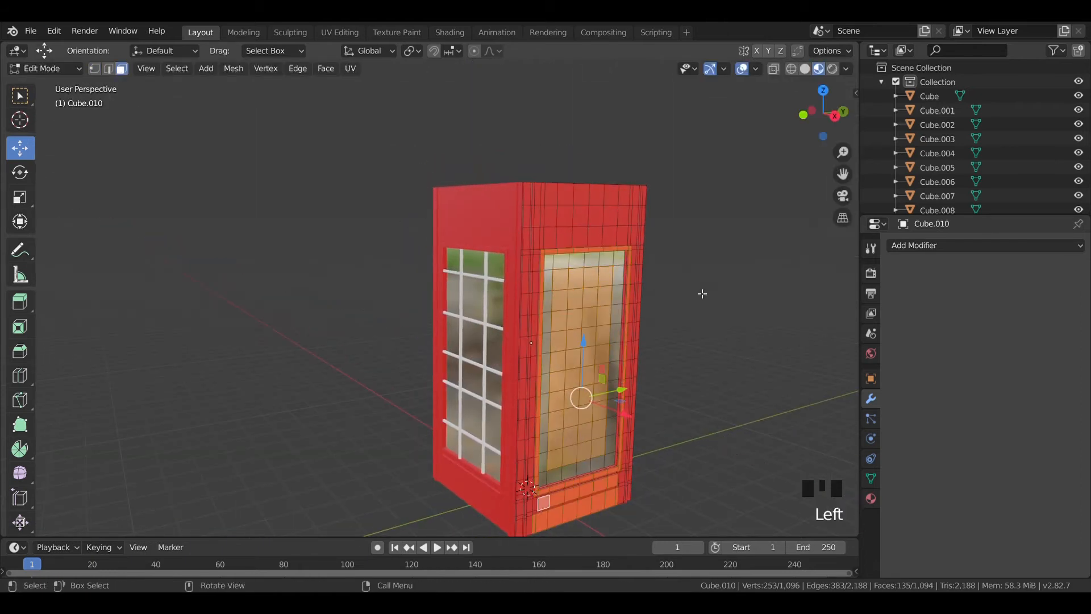
{"action": "key", "text": "KP_3"}
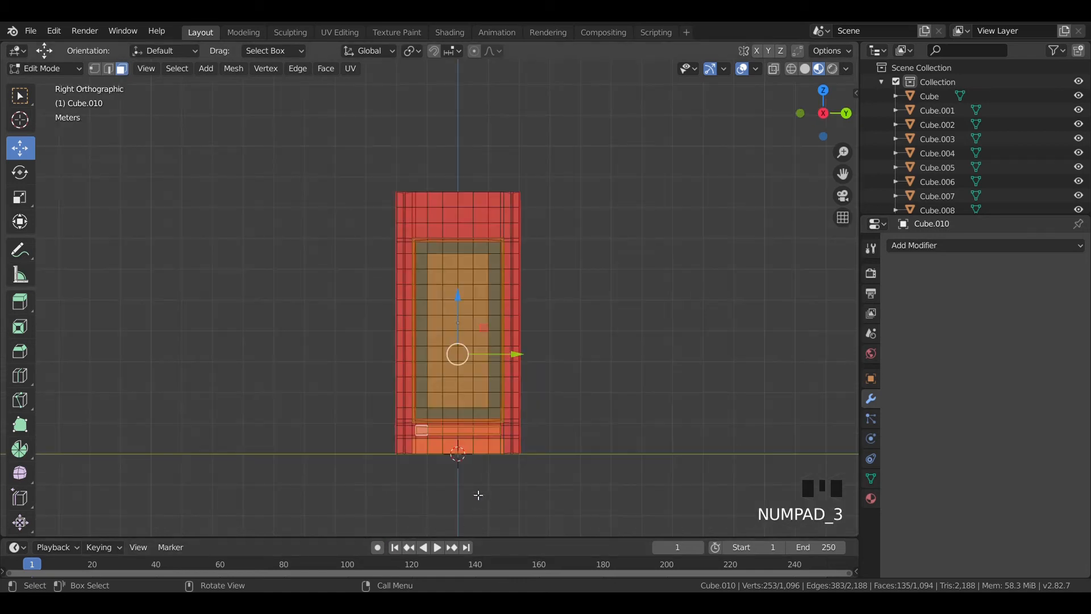
{"action": "key", "text": "alt+a"}
{"action": "key", "text": "b"}
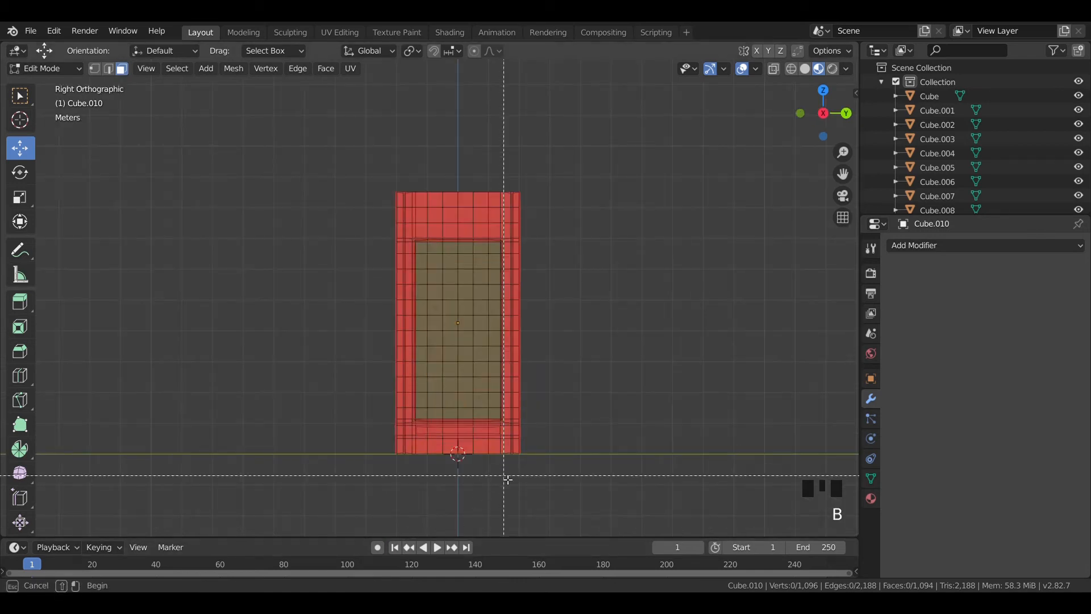
{"action": "left_click_drag", "start_coordinate": [507, 479], "coordinate": [418, 229]}
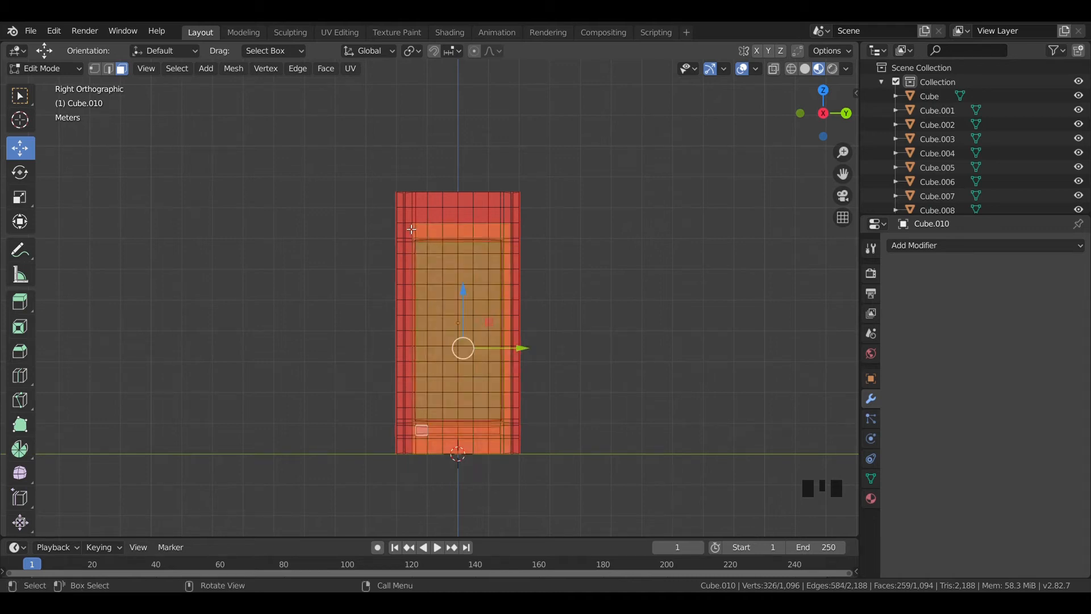
{"action": "key", "text": "b"}
{"action": "left_click_drag", "start_coordinate": [414, 227], "coordinate": [464, 470]}
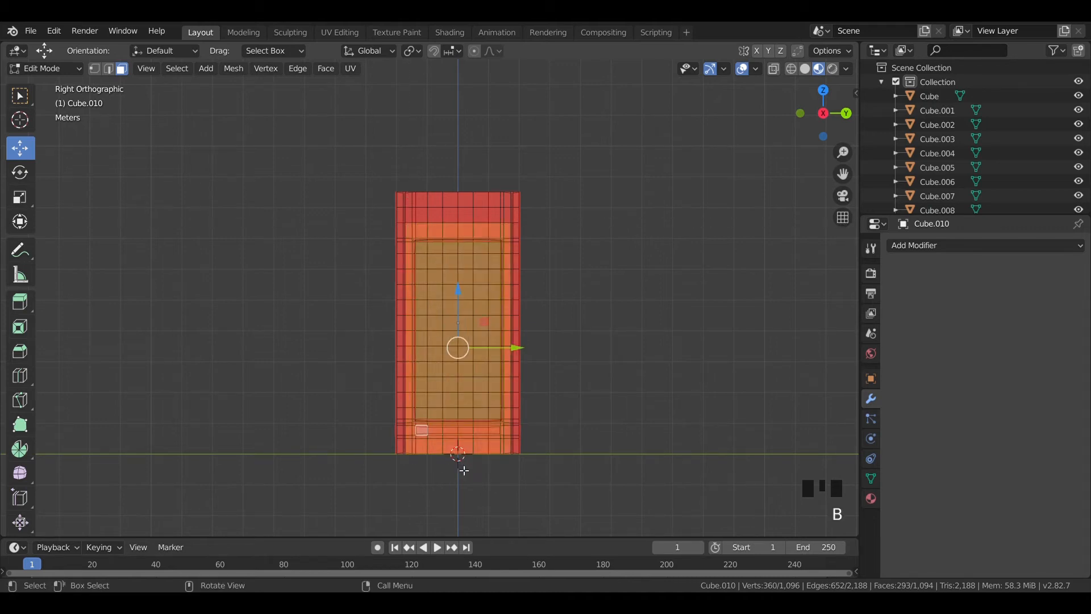
{"action": "key", "text": "z"}
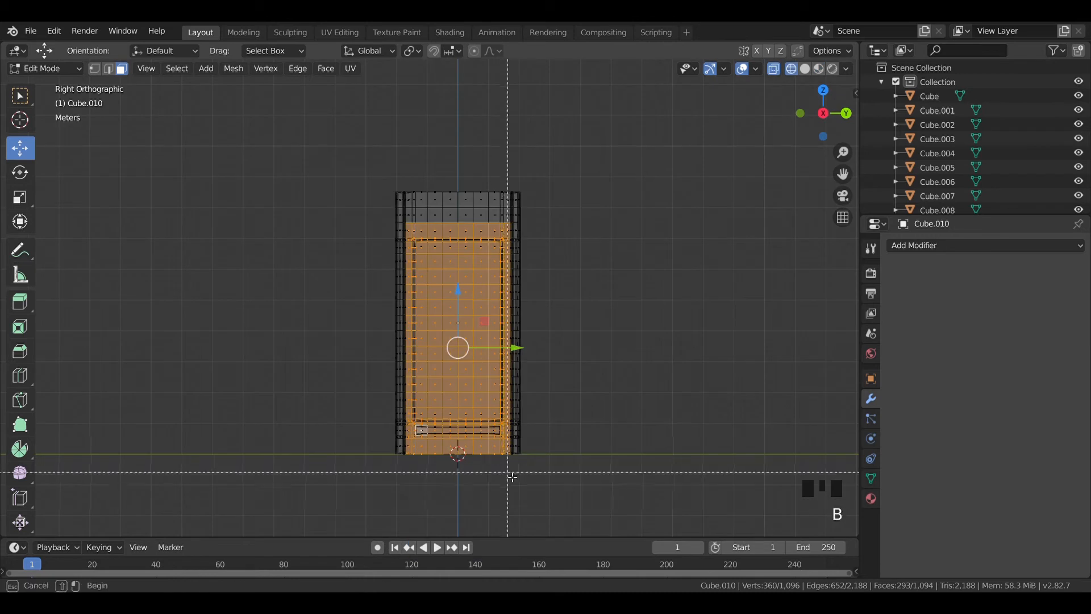
{"action": "left_click_drag", "start_coordinate": [507, 472], "coordinate": [412, 231]}
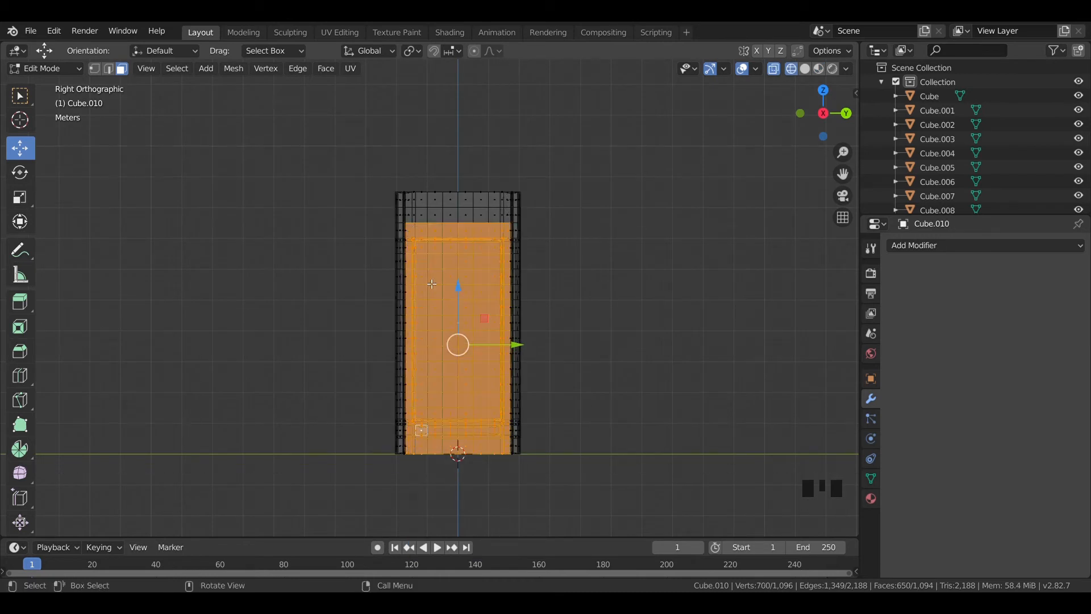
{"action": "key", "text": "x"}
{"action": "left_click", "coordinate": [428, 307]}
{"action": "key", "text": "Tab"}
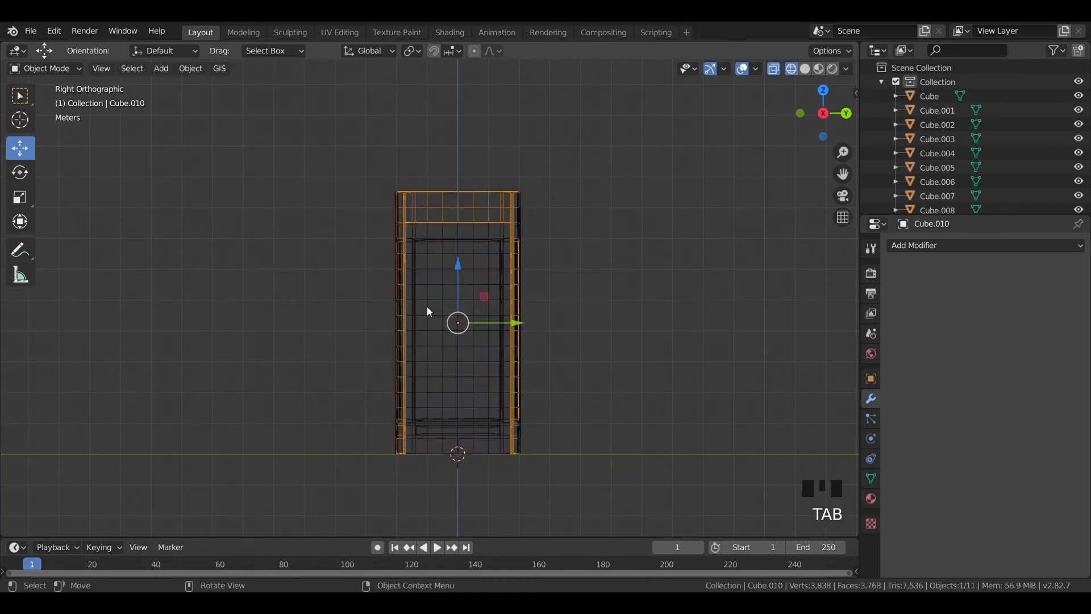
Step: In Solid shading, duplicate the wall opposite the doorway in place and rotate the copy 180° onto the doorway side
{"action": "key", "text": "z"}
{"action": "left_click", "coordinate": [581, 315]}
{"action": "middle_click_drag", "start_coordinate": [583, 316], "coordinate": [539, 369]}
{"action": "left_click", "coordinate": [445, 346]}
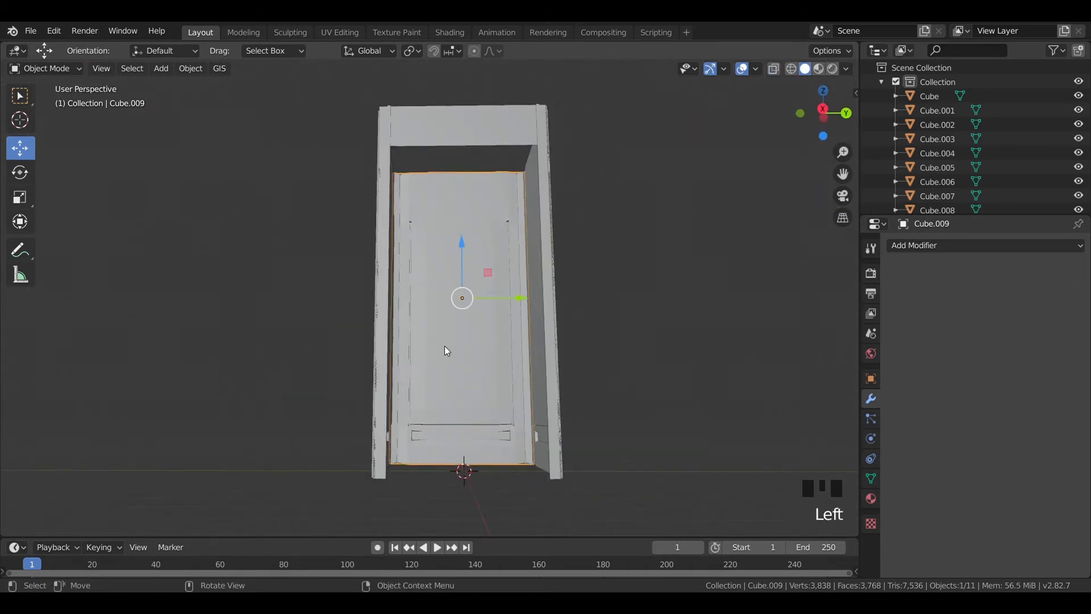
{"action": "key", "text": "KP_7"}
{"action": "key", "text": "shift+d"}
{"action": "right_click", "coordinate": [444, 344]}
{"action": "type", "text": "r180"}
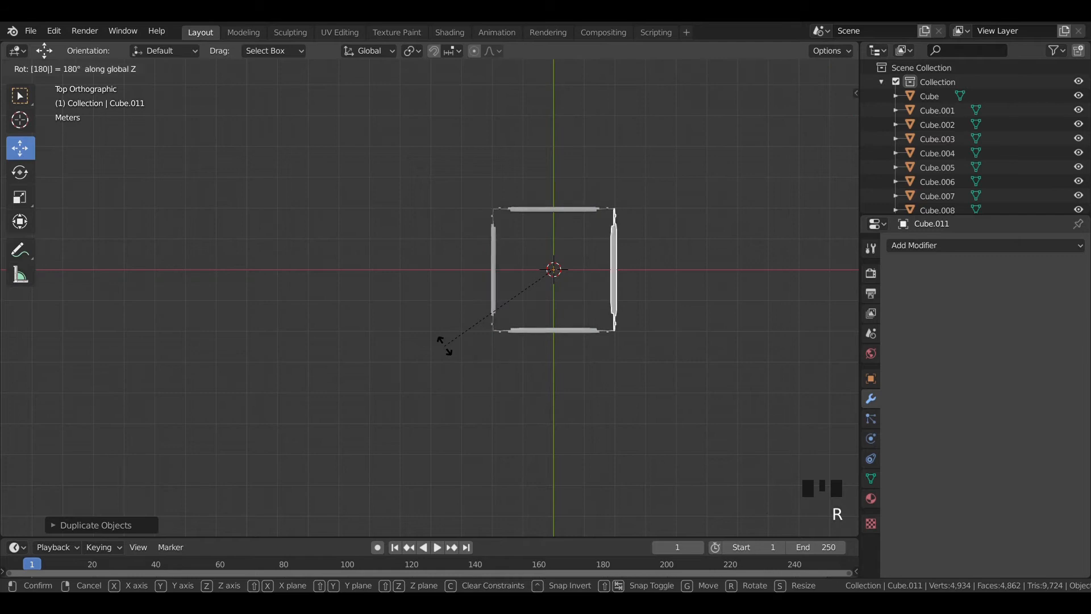
{"action": "left_click", "coordinate": [444, 346]}
Step: Select the copied wall's doorway-sized area through both sides in wireframe and place a duplicate of those faces beside the booth
{"action": "key", "text": "KP_3"}
{"action": "key", "text": "Tab"}
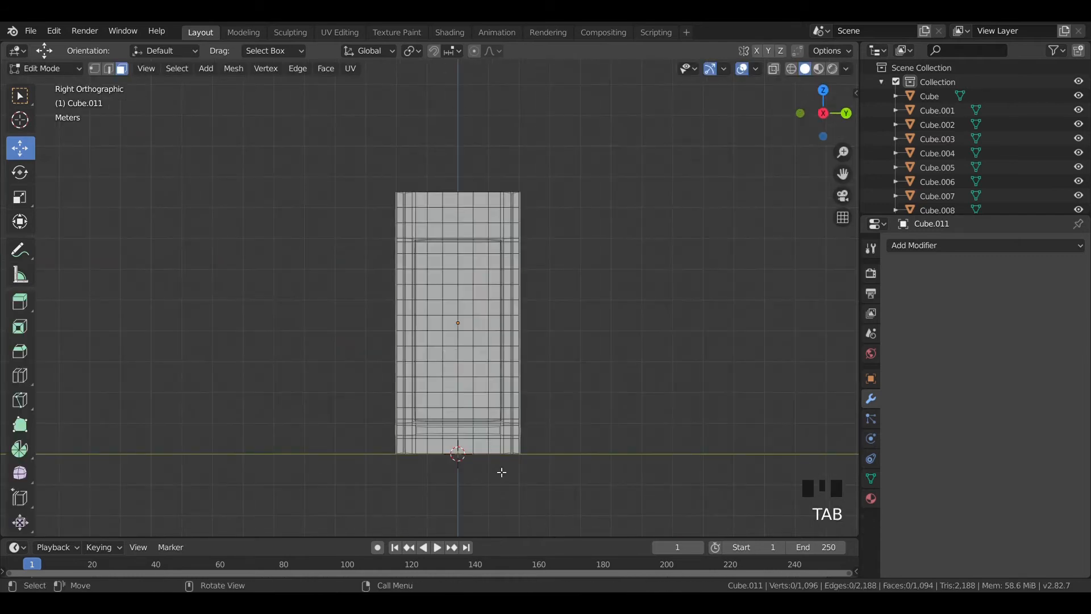
{"action": "left_click_drag", "start_coordinate": [508, 475], "coordinate": [413, 235]}
{"action": "key", "text": "z"}
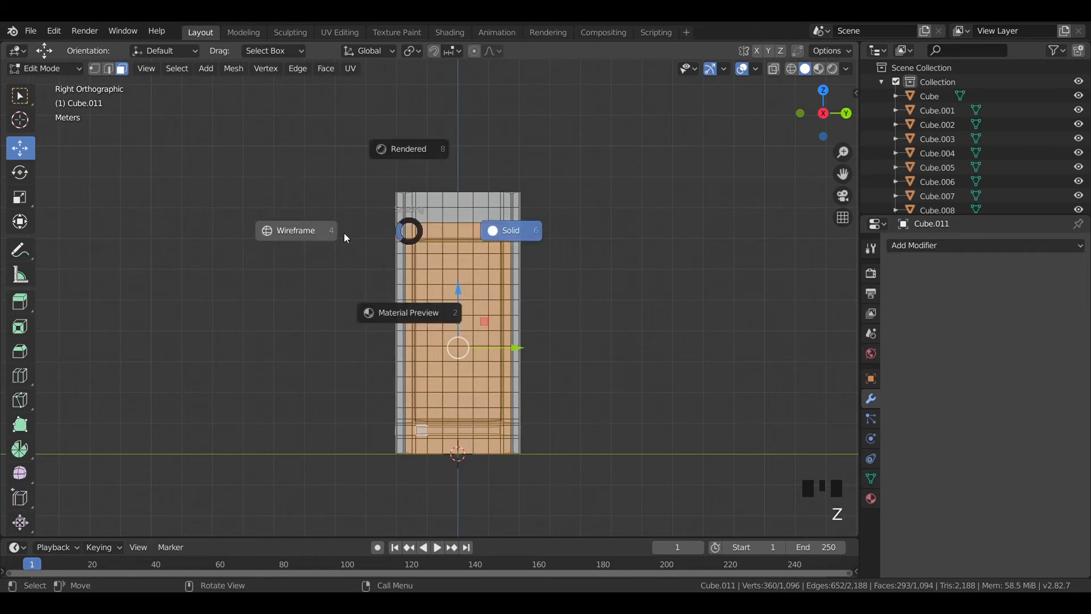
{"action": "left_click", "coordinate": [348, 237]}
{"action": "key", "text": "b"}
{"action": "left_click_drag", "start_coordinate": [410, 229], "coordinate": [513, 481]}
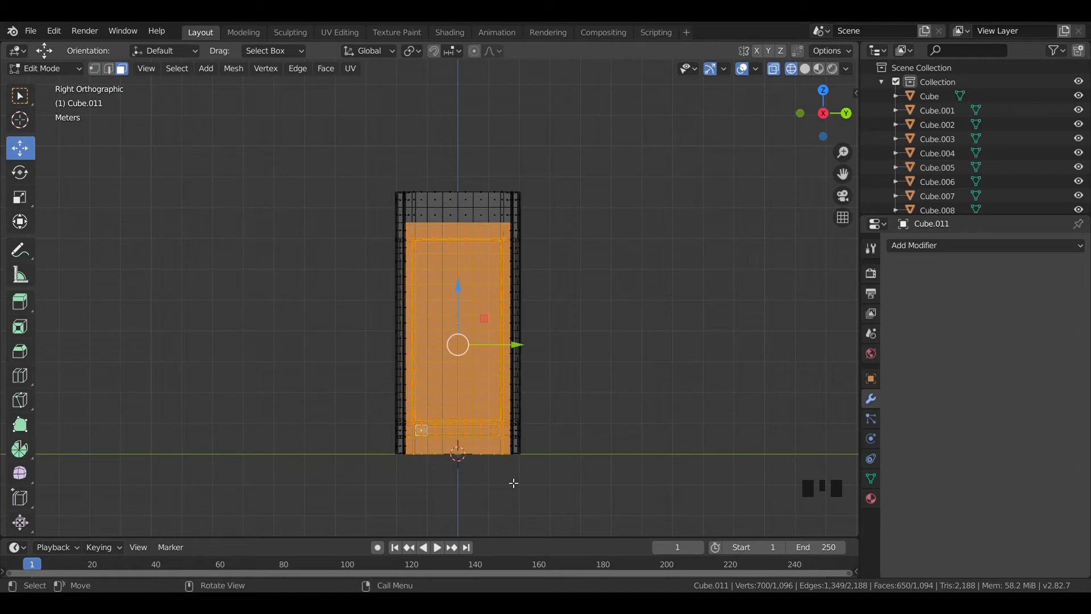
{"action": "key", "text": "shift+d"}
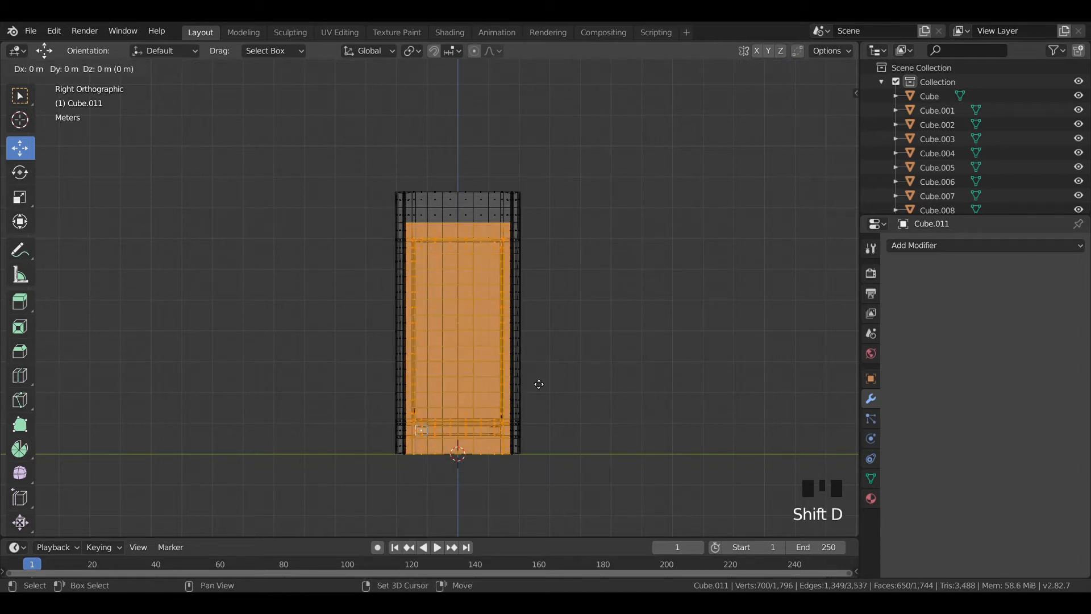
{"action": "left_click", "coordinate": [715, 396]}
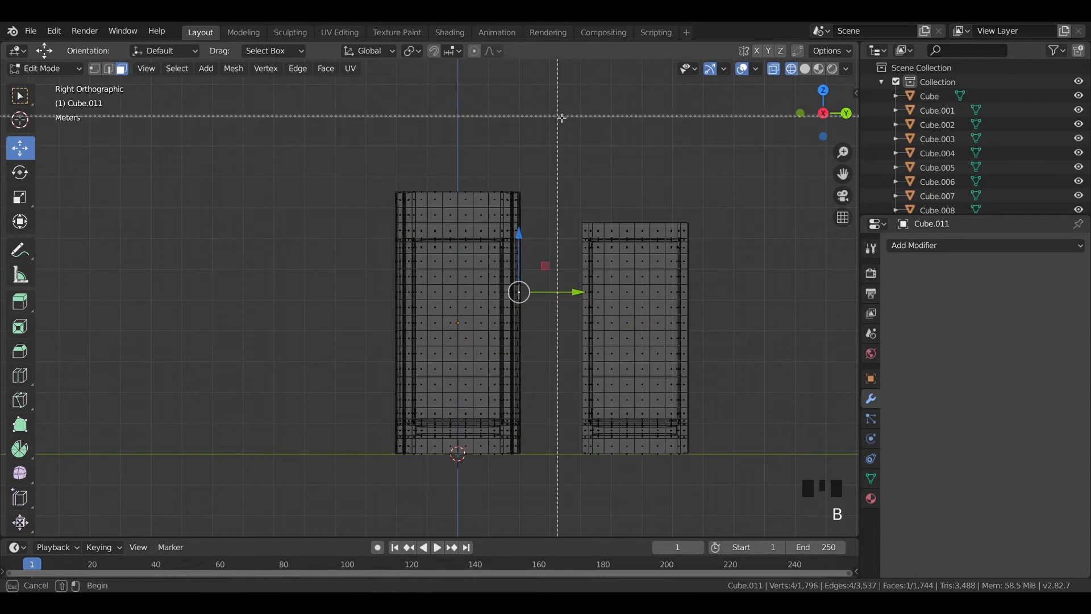
Step: Delete all vertices of the copied wall's original mesh, keeping only the duplicated door panel
{"action": "key", "text": "ctrl+i"}
{"action": "key", "text": "x"}
{"action": "key", "text": "x"}
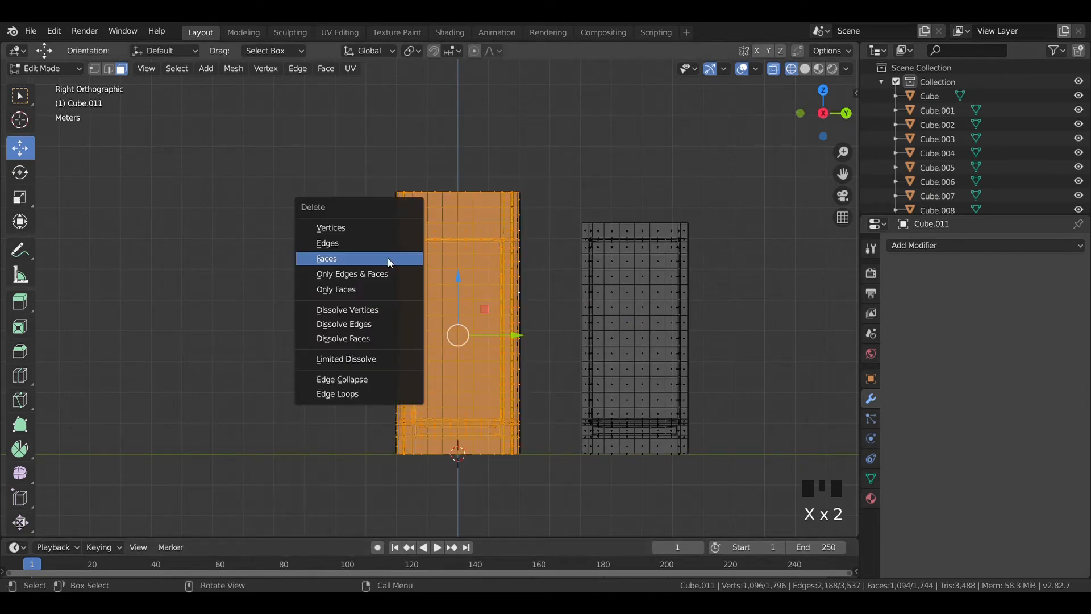
{"action": "left_click", "coordinate": [392, 229]}
{"action": "key", "text": "Tab"}
Step: Display the booth in Material Preview shading and move the door panel along Y into the doorway
{"action": "mouse_move", "coordinate": [505, 337]}
{"action": "left_mouse_down"}
{"action": "mouse_move", "coordinate": [391, 353]}
{"action": "mouse_move", "coordinate": [472, 353]}
{"action": "left_mouse_up"}
{"action": "key", "text": "z"}
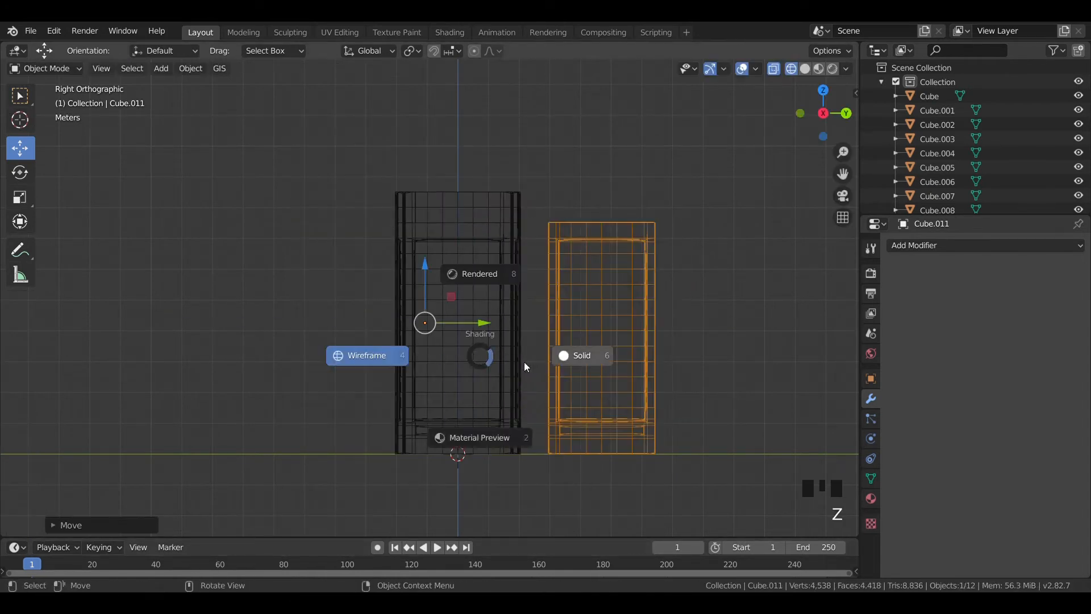
{"action": "left_click", "coordinate": [485, 445]}
{"action": "mouse_move", "coordinate": [481, 408]}
{"action": "middle_mouse_down"}
{"action": "mouse_move", "coordinate": [510, 417]}
{"action": "mouse_move", "coordinate": [513, 400]}
{"action": "middle_mouse_up"}
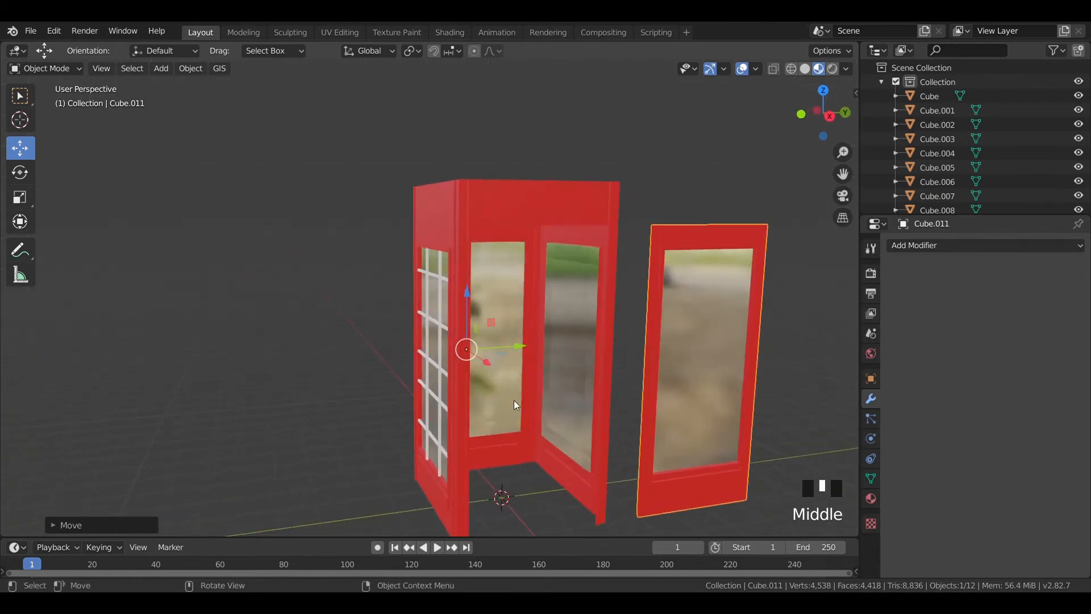
{"action": "left_click_drag", "start_coordinate": [520, 344], "coordinate": [341, 376]}
{"action": "middle_click_drag", "start_coordinate": [434, 388], "coordinate": [486, 394]}
Step: Scale the door panel slightly shorter along Z in right view and display the booth in Solid shading
{"action": "key", "text": "KP_3"}
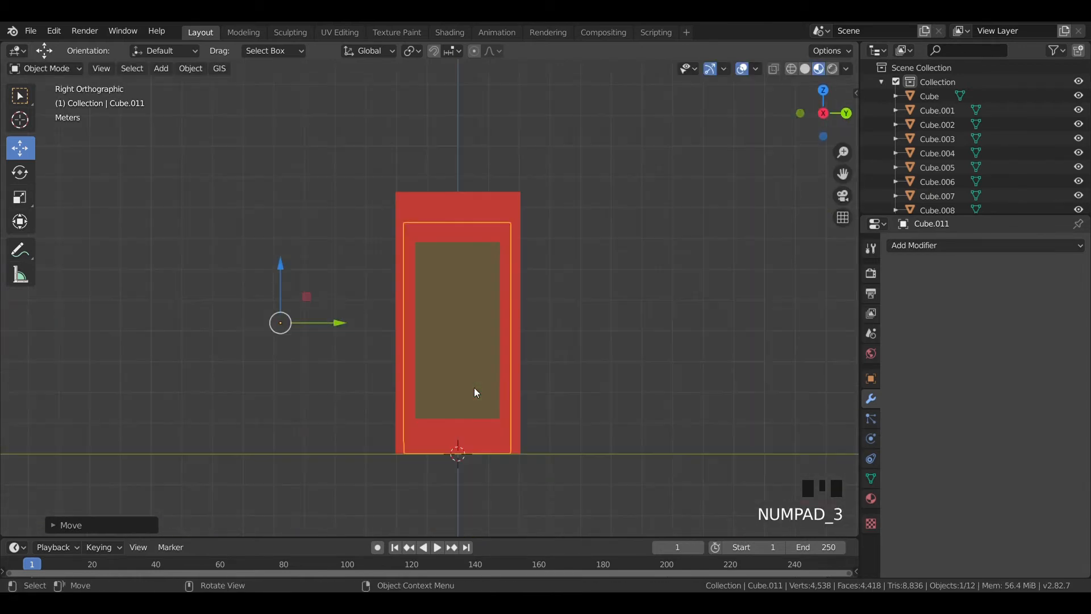
{"action": "scroll", "coordinate": [507, 430], "scroll_direction": "up", "scroll_amount": 2}
{"action": "middle_click_drag", "start_coordinate": [507, 430], "coordinate": [609, 445], "text": "shift"}
{"action": "key", "text": "s"}
{"action": "key", "text": "z"}
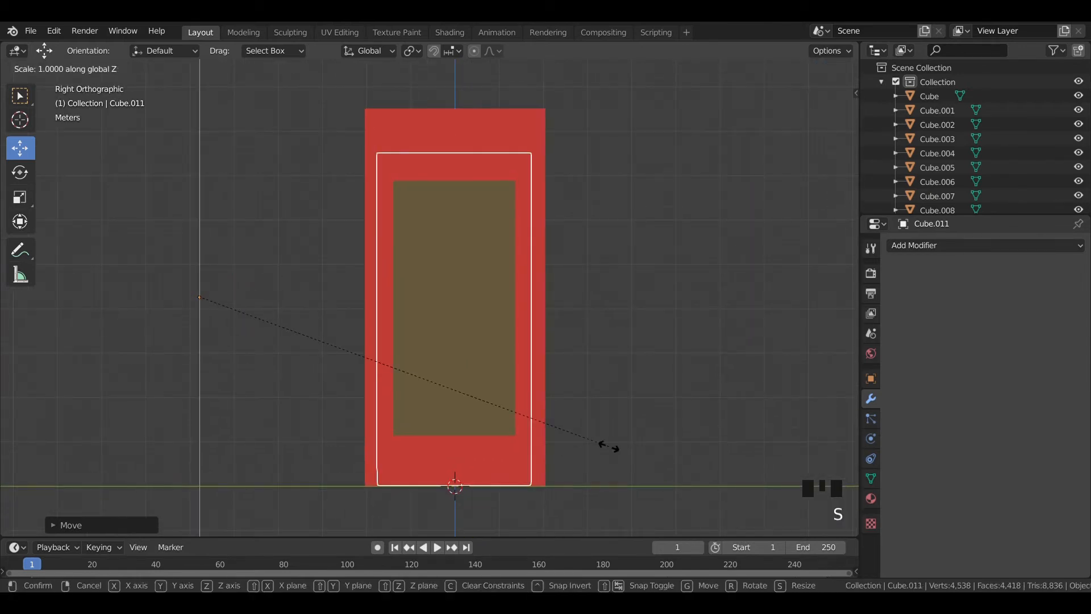
{"action": "left_click", "coordinate": [600, 446]}
{"action": "key", "text": "z"}
{"action": "left_click", "coordinate": [669, 443]}
Step: Nudge the door panel along Y and scale it along Y to about 0.996 so it clears the doorway sides
{"action": "middle_click_drag", "start_coordinate": [611, 433], "coordinate": [546, 438]}
{"action": "key", "text": "KP_1"}
{"action": "key", "text": "KP_3"}
{"action": "key", "text": "s"}
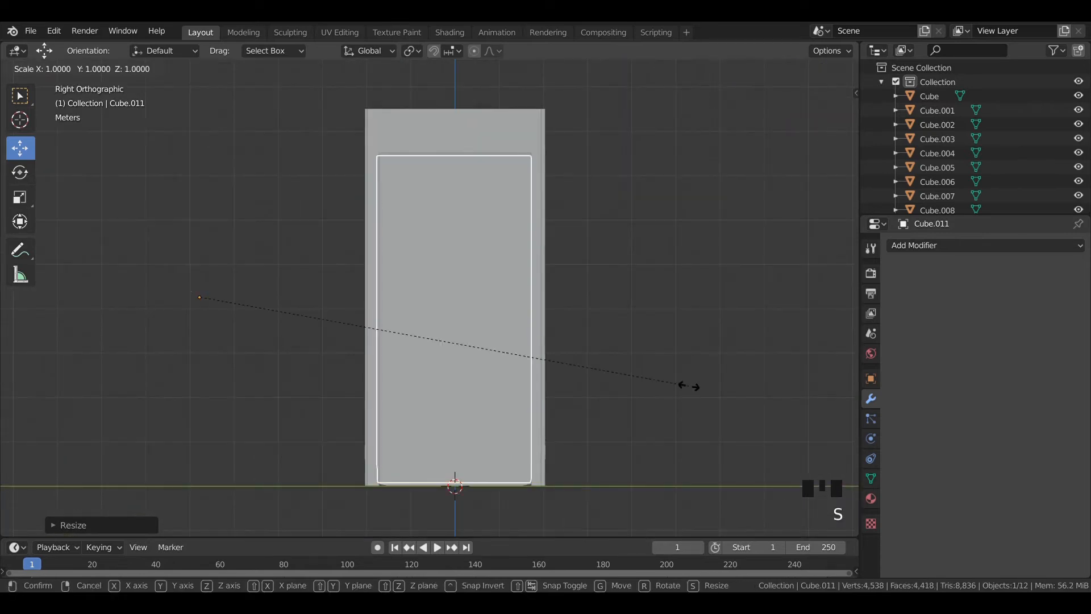
{"action": "right_click", "coordinate": [423, 389]}
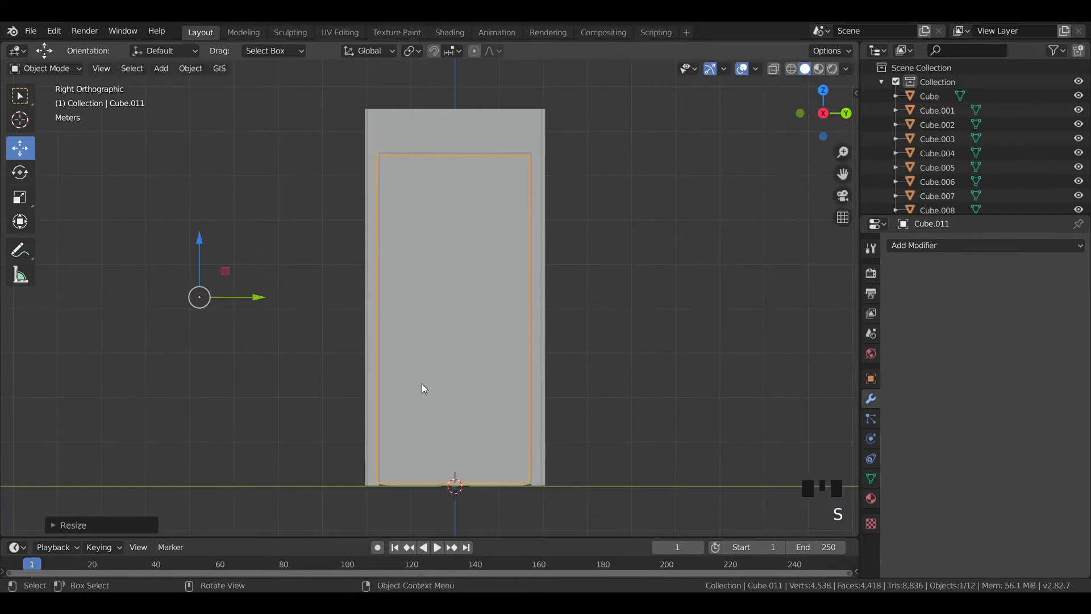
{"action": "left_click", "coordinate": [268, 302]}
{"action": "key", "text": "s"}
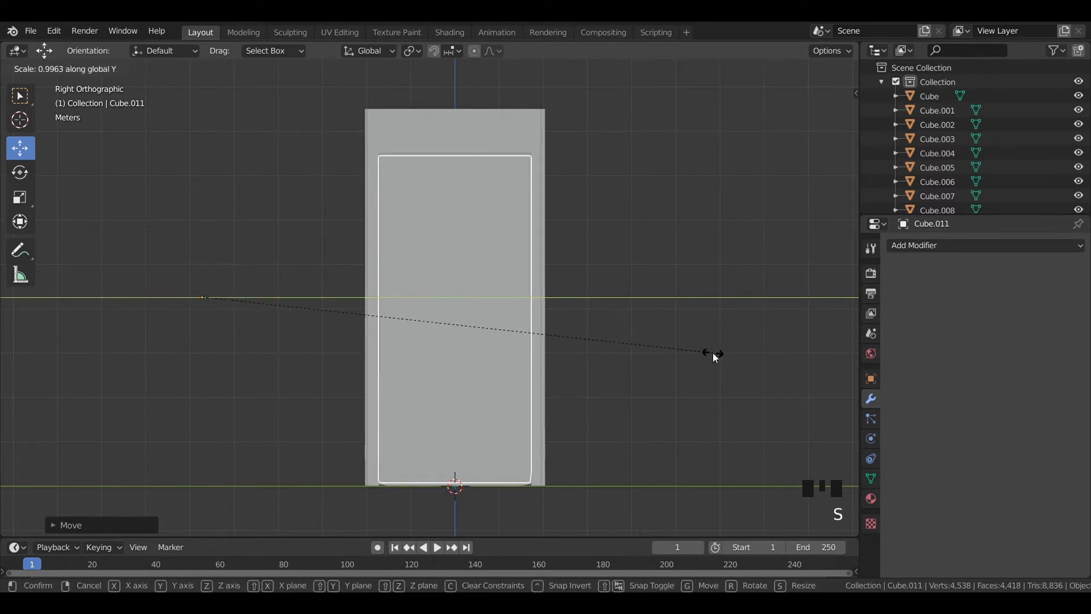
{"action": "left_click", "coordinate": [712, 356]}
Step: Nudge the door panel along Z, narrow it slightly along Y again, and centre it in the doorway
{"action": "left_click_drag", "start_coordinate": [214, 242], "coordinate": [213, 242]}
{"action": "key", "text": "s"}
{"action": "key", "text": "y"}
{"action": "left_click", "coordinate": [645, 345]}
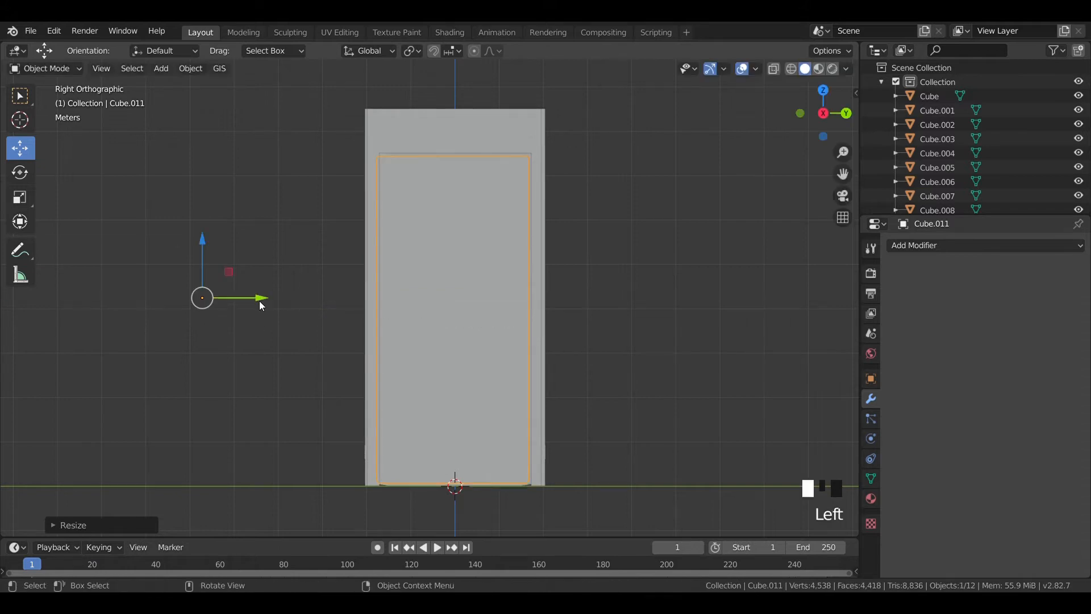
{"action": "left_click_drag", "start_coordinate": [260, 302], "coordinate": [266, 301]}
{"action": "left_click", "coordinate": [275, 235]}
Step: Return to Material Preview shading and join all the white vertical and horizontal window bars into one object
{"action": "key", "text": "z"}
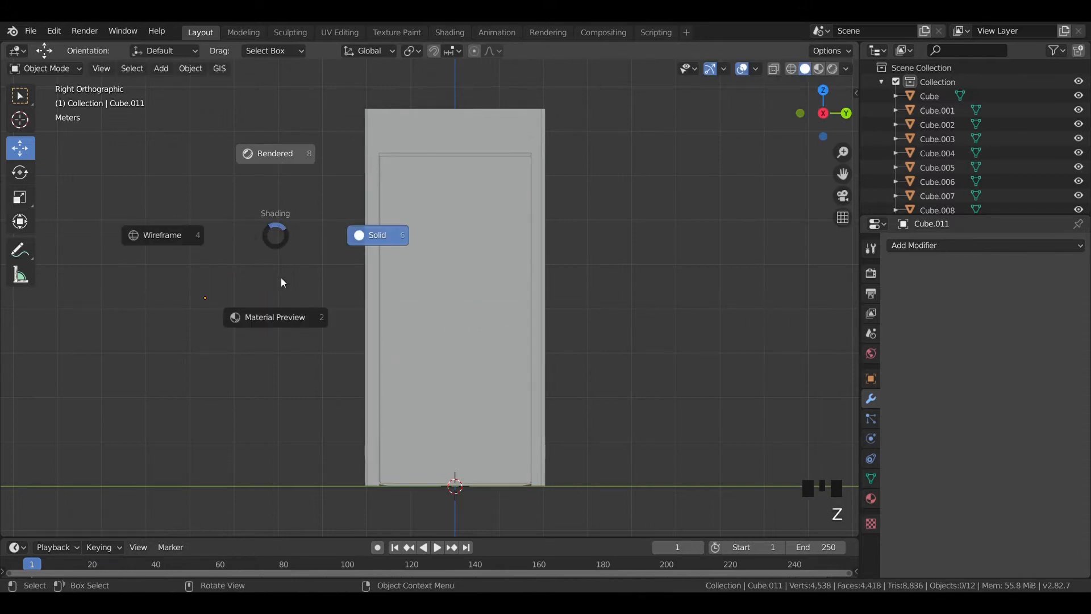
{"action": "left_click", "coordinate": [278, 324]}
{"action": "middle_click_drag", "start_coordinate": [278, 324], "coordinate": [339, 358]}
{"action": "left_click", "coordinate": [536, 267]}
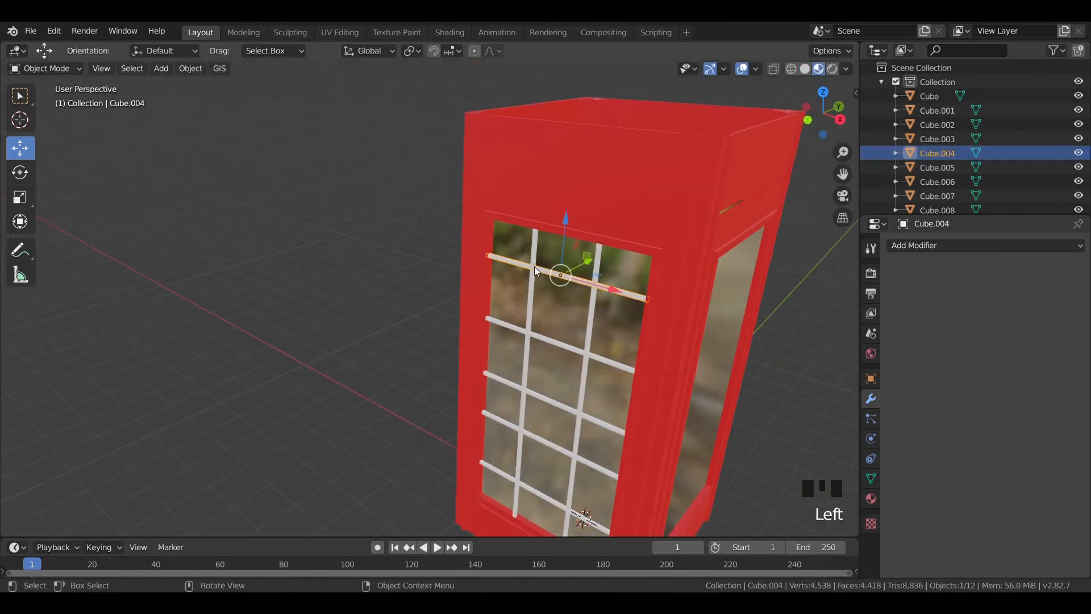
{"action": "left_click", "coordinate": [598, 266], "text": "shift"}
{"action": "left_click", "coordinate": [529, 330], "text": "shift"}
{"action": "left_click", "coordinate": [571, 409], "text": "shift"}
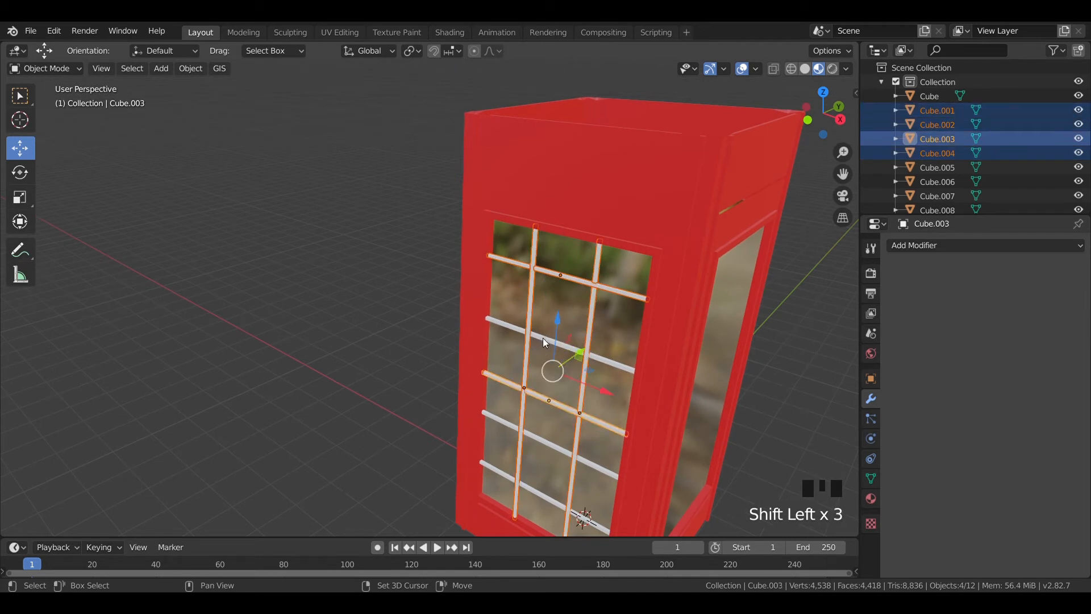
{"action": "left_click", "coordinate": [537, 440], "text": "shift"}
{"action": "left_click", "coordinate": [534, 491], "text": "shift"}
{"action": "left_click", "coordinate": [534, 492], "text": "shift"}
{"action": "key", "text": "ctrl+j"}
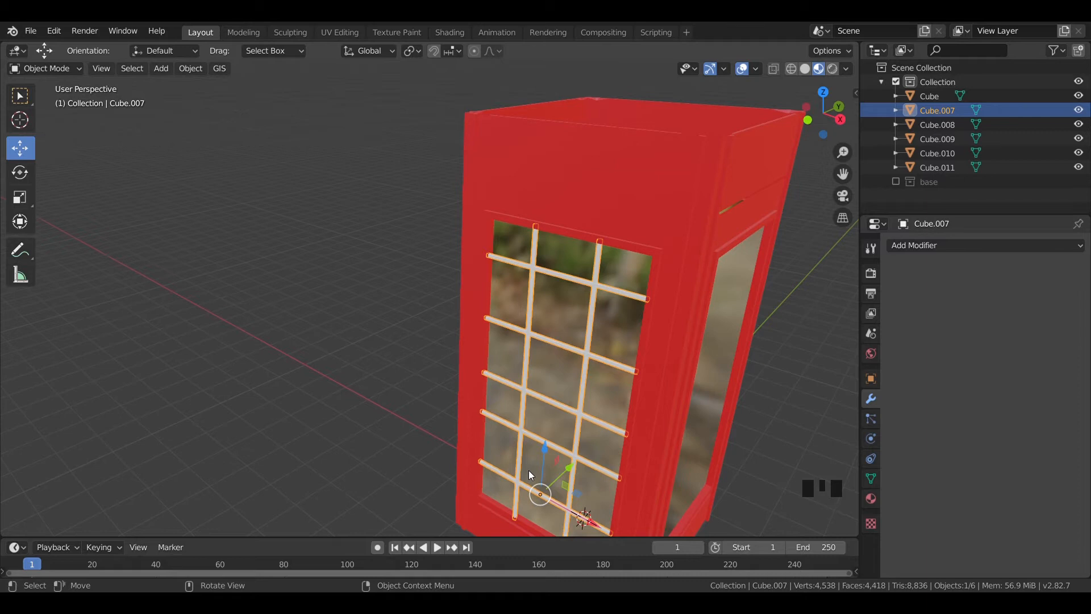
Step: Give the joined window bars the existing red Material.002
{"action": "left_click", "coordinate": [870, 498]}
{"action": "left_click", "coordinate": [897, 305]}
{"action": "left_click", "coordinate": [920, 367]}
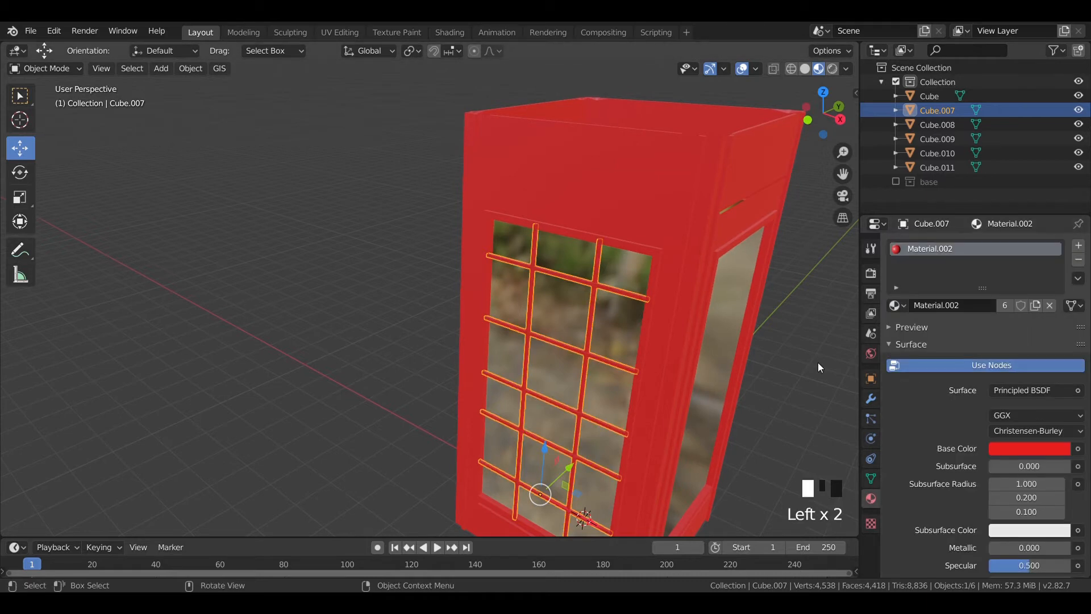
Step: Duplicate the window bars in top view and move the copy along Y onto the opposite wall
{"action": "key", "text": "KP_7"}
{"action": "key", "text": "shift+d"}
{"action": "key", "text": "r"}
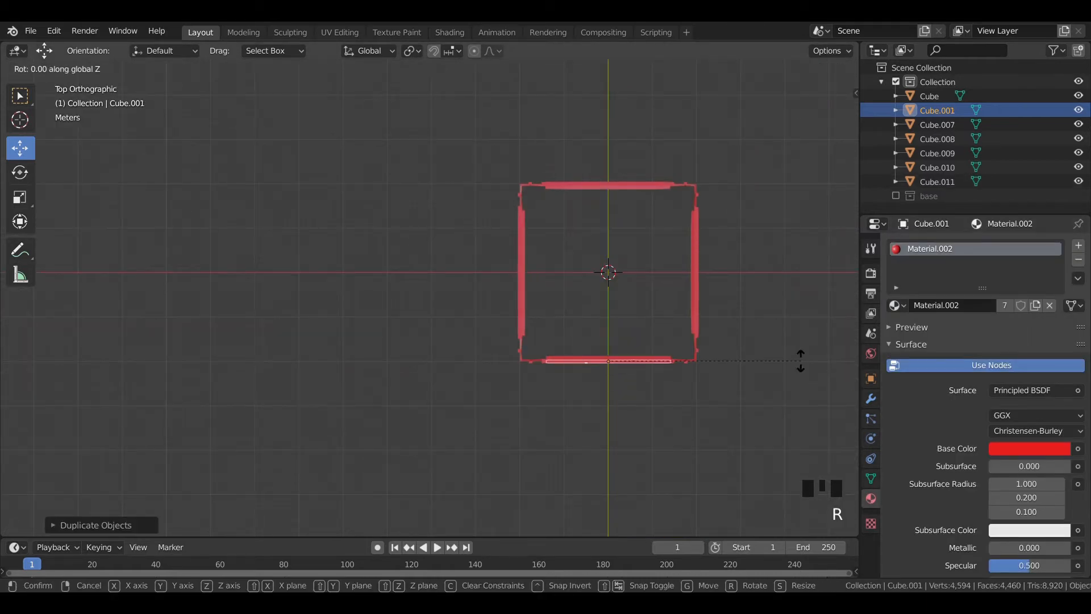
{"action": "left_click", "coordinate": [801, 361]}
{"action": "left_click_drag", "start_coordinate": [605, 301], "coordinate": [623, 122]}
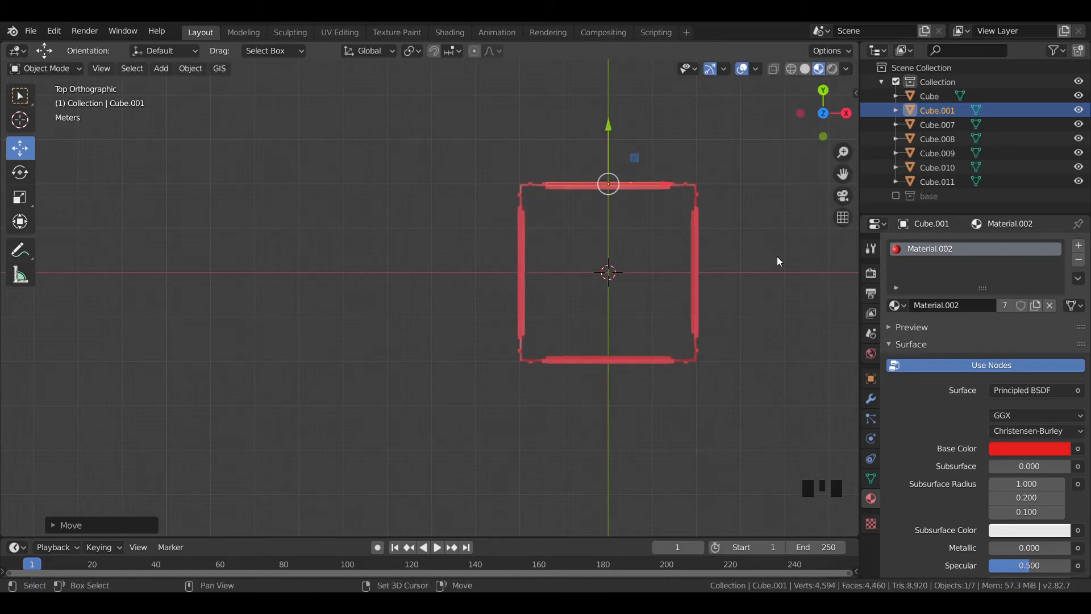
Step: Duplicate the window bars again, rotate the copy 90°, and place it on the wall opposite the door
{"action": "key", "text": "shift+d"}
{"action": "type", "text": "r90"}
{"action": "key", "text": "Return"}
{"action": "key", "text": "g"}
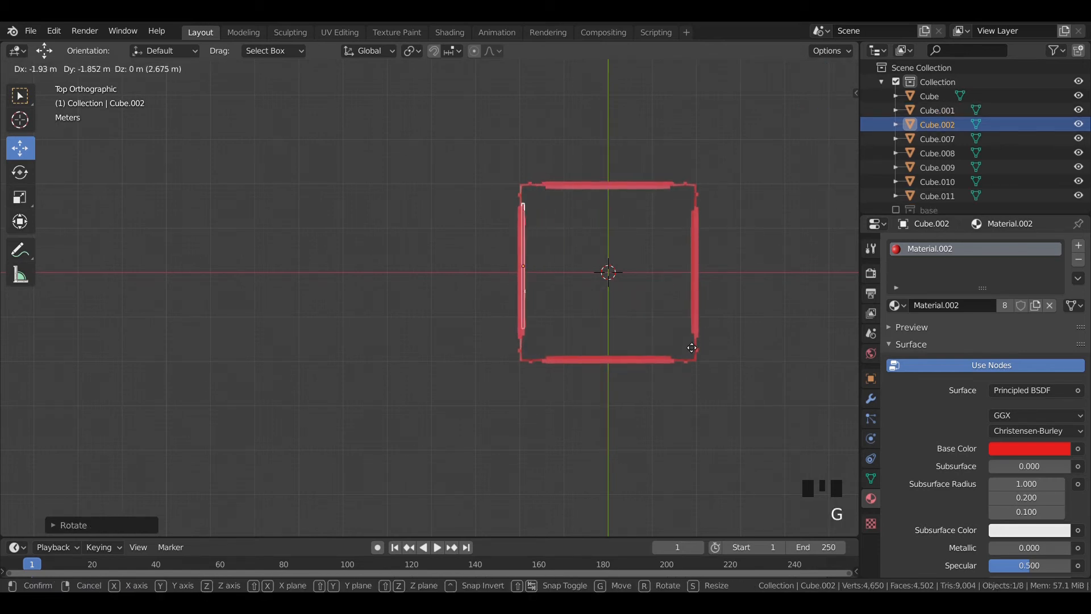
{"action": "left_click", "coordinate": [689, 347]}
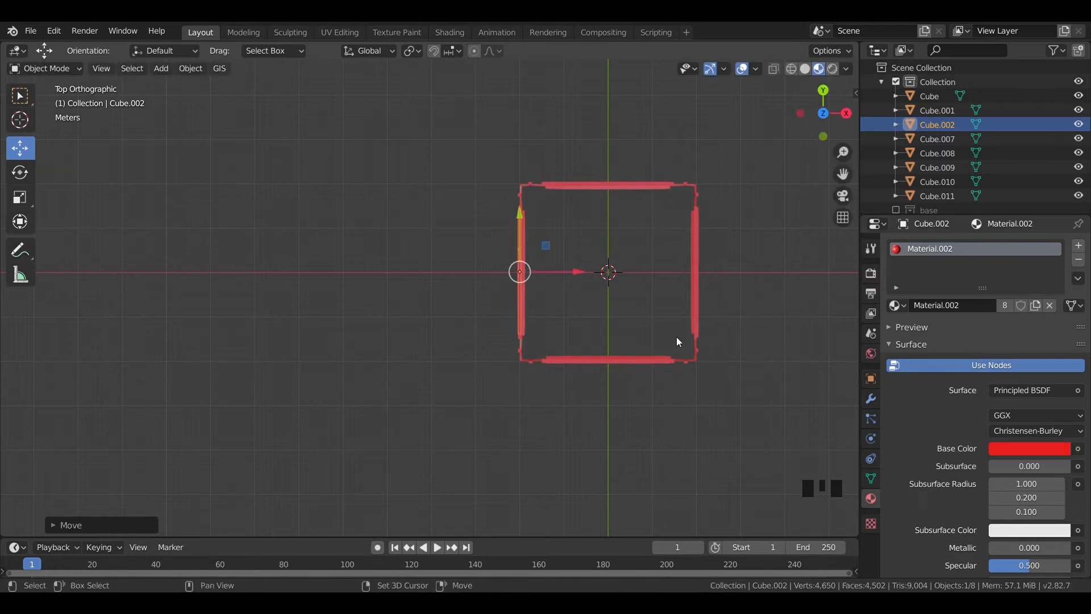
Step: Duplicate the rotated window bars and move the copy along X onto the door's window
{"action": "key", "text": "shift+d"}
{"action": "right_click", "coordinate": [673, 334]}
{"action": "key", "text": "x"}
{"action": "left_click_drag", "start_coordinate": [578, 273], "coordinate": [762, 280]}
{"action": "middle_click_drag", "start_coordinate": [749, 370], "coordinate": [639, 248]}
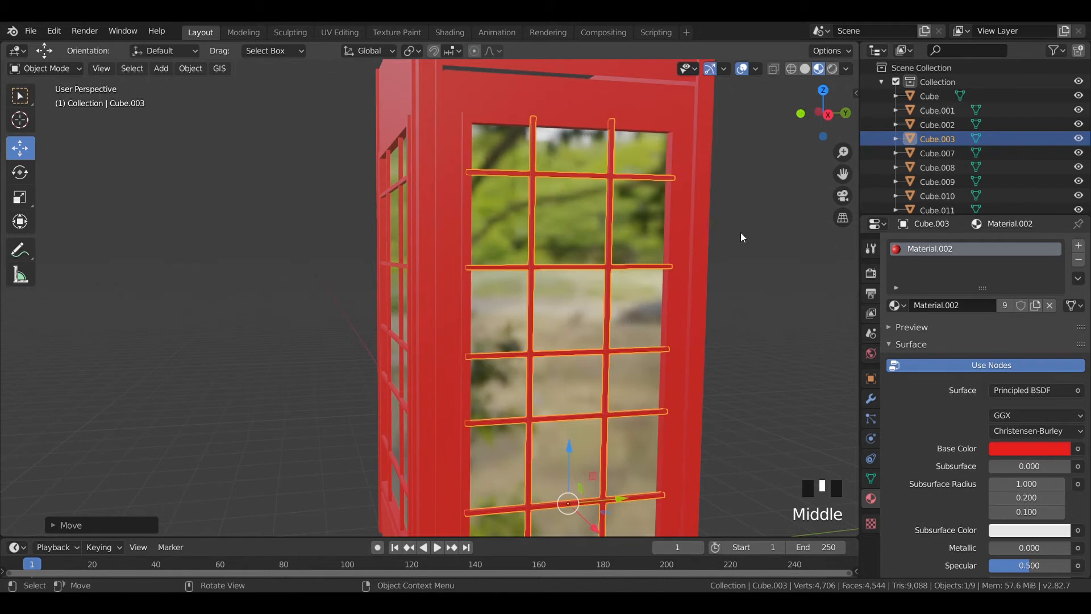
{"action": "key", "text": "alt+a"}
Step: Add a horizontal loop cut to the door frame wall, just above the top edge of the doorway
{"action": "scroll", "coordinate": [708, 265], "scroll_direction": "down", "scroll_amount": 2}
{"action": "middle_click_drag", "start_coordinate": [707, 264], "coordinate": [541, 356]}
{"action": "left_click", "coordinate": [566, 231]}
{"action": "key", "text": "KP_3"}
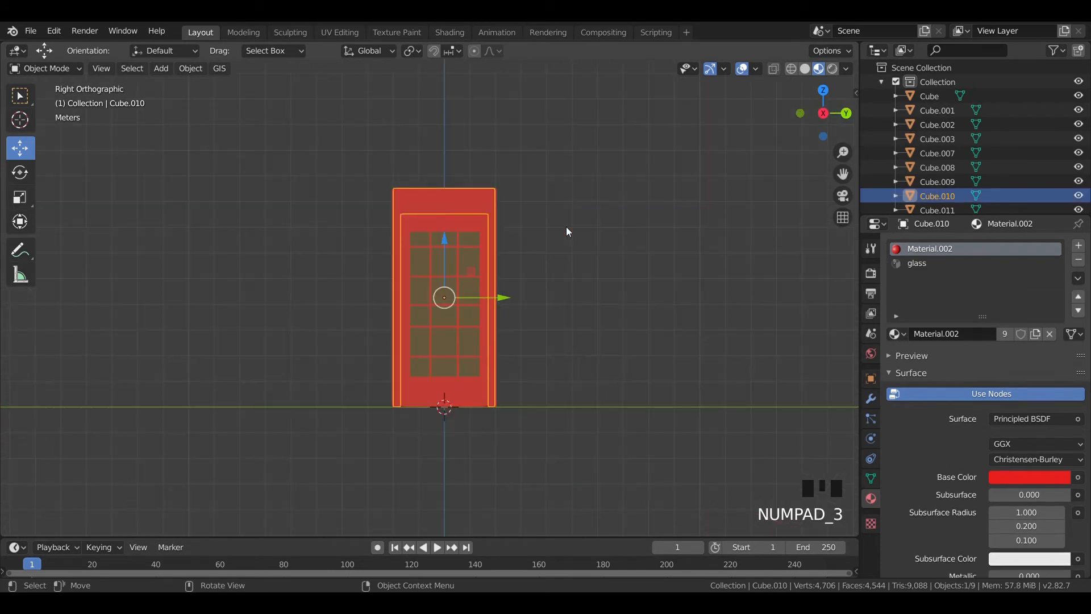
{"action": "key", "text": "Tab"}
{"action": "scroll", "coordinate": [567, 231], "scroll_direction": "up", "scroll_amount": 3}
{"action": "middle_click_drag", "start_coordinate": [568, 232], "coordinate": [487, 336], "text": "shift"}
{"action": "scroll", "coordinate": [683, 330], "scroll_direction": "up", "scroll_amount": 3}
{"action": "key", "text": "ctrl+r"}
{"action": "left_click", "coordinate": [711, 328]}
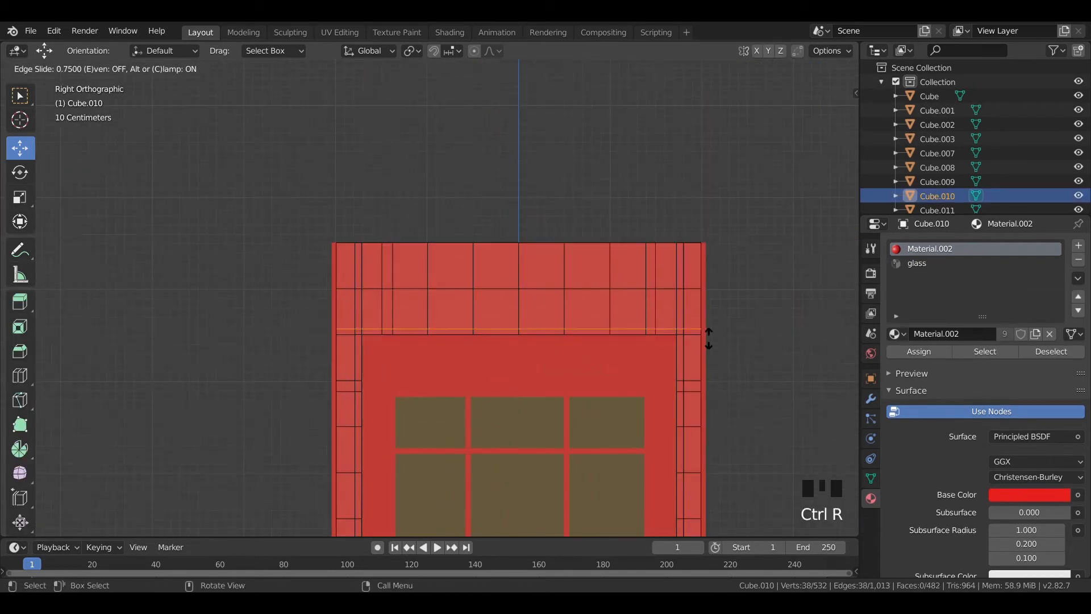
{"action": "left_click", "coordinate": [712, 344]}
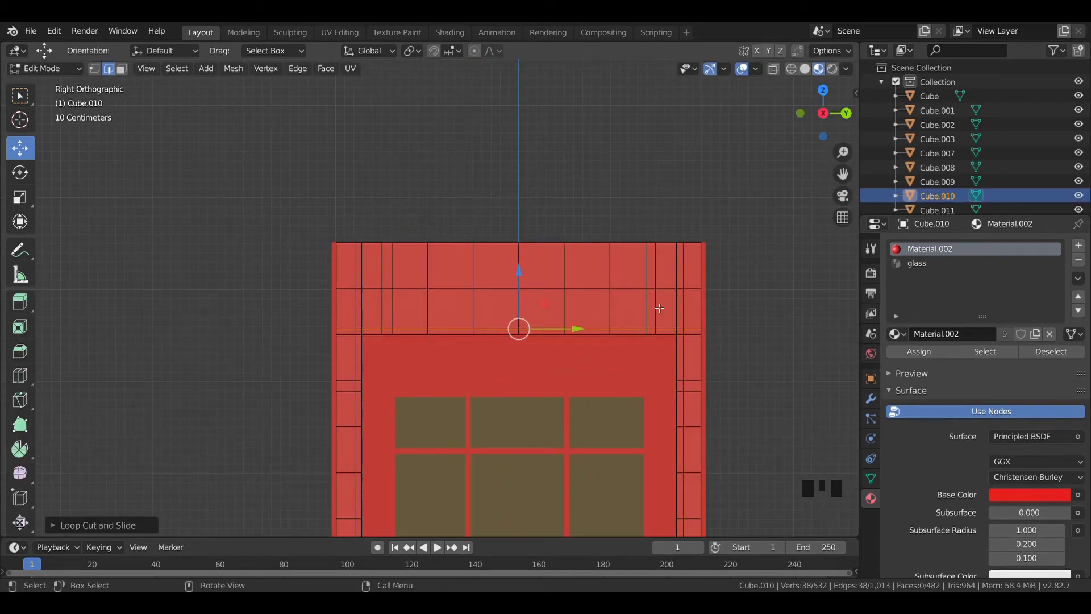
Step: Select the horizontal row of faces above the doorway in face mode, leaving out the outer corner faces
{"action": "left_click", "coordinate": [647, 308]}
{"action": "left_click", "coordinate": [122, 68]}
{"action": "left_click", "coordinate": [410, 309]}
{"action": "left_click", "coordinate": [450, 309], "text": "shift"}
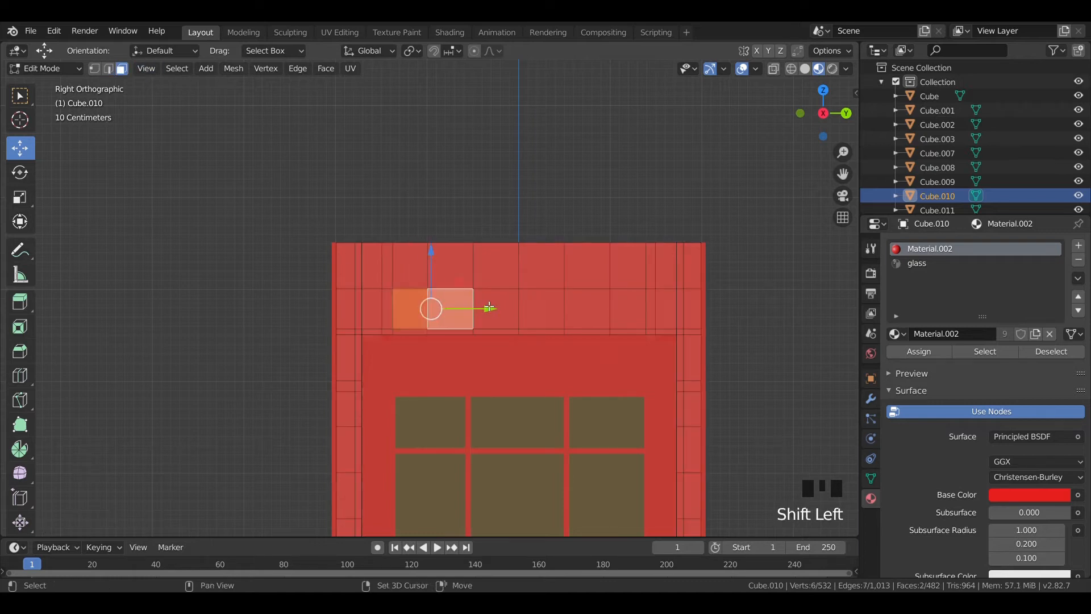
{"action": "left_click", "coordinate": [496, 308], "text": "shift"}
{"action": "left_click", "coordinate": [541, 309], "text": "shift"}
{"action": "left_click", "coordinate": [586, 309], "text": "shift"}
{"action": "left_click", "coordinate": [628, 310], "text": "shift"}
{"action": "left_click", "coordinate": [652, 316], "text": "shift"}
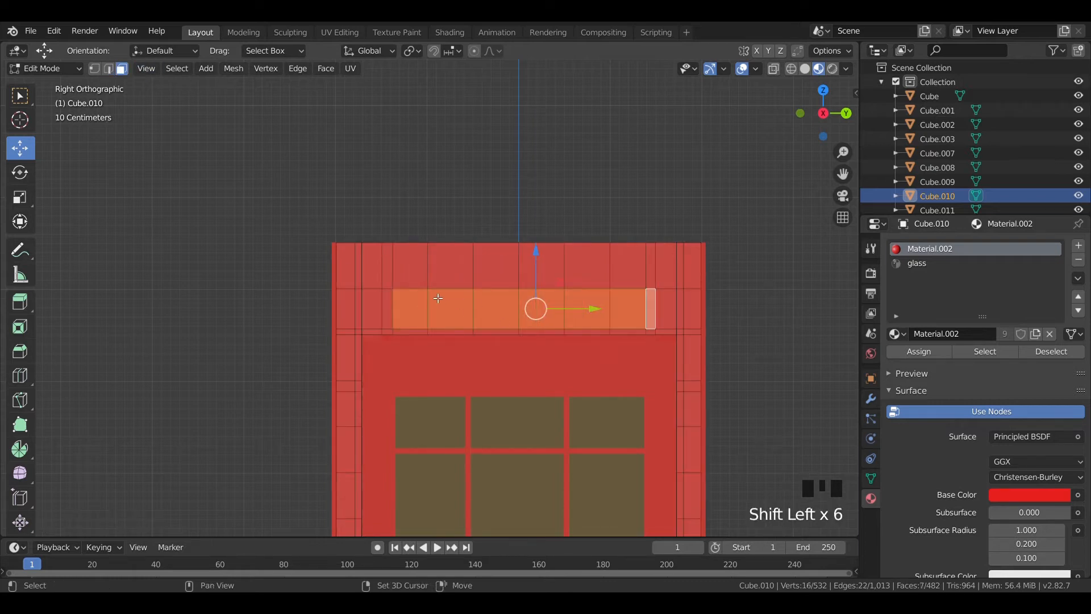
{"action": "left_click", "coordinate": [390, 308], "text": "shift"}
Step: Extrude the selected sign faces about -0.009 m along X and scale them down slightly
{"action": "scroll", "coordinate": [452, 318], "scroll_direction": "down", "scroll_amount": 1}
{"action": "middle_click_drag", "start_coordinate": [452, 319], "coordinate": [417, 336]}
{"action": "scroll", "coordinate": [380, 367], "scroll_direction": "down", "scroll_amount": 1}
{"action": "key", "text": "e"}
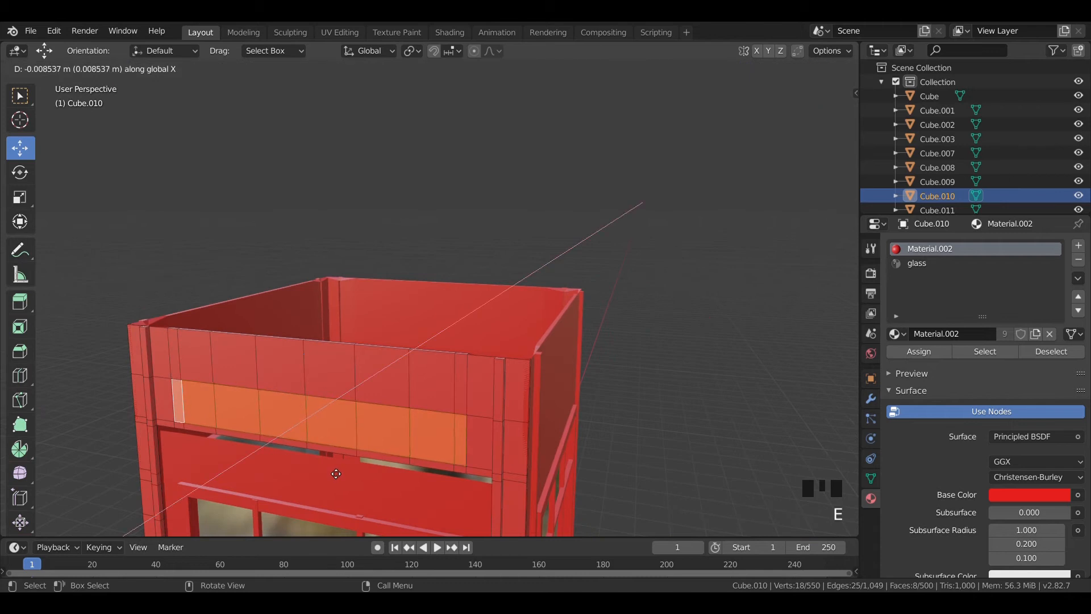
{"action": "left_click", "coordinate": [336, 473]}
{"action": "key", "text": "s"}
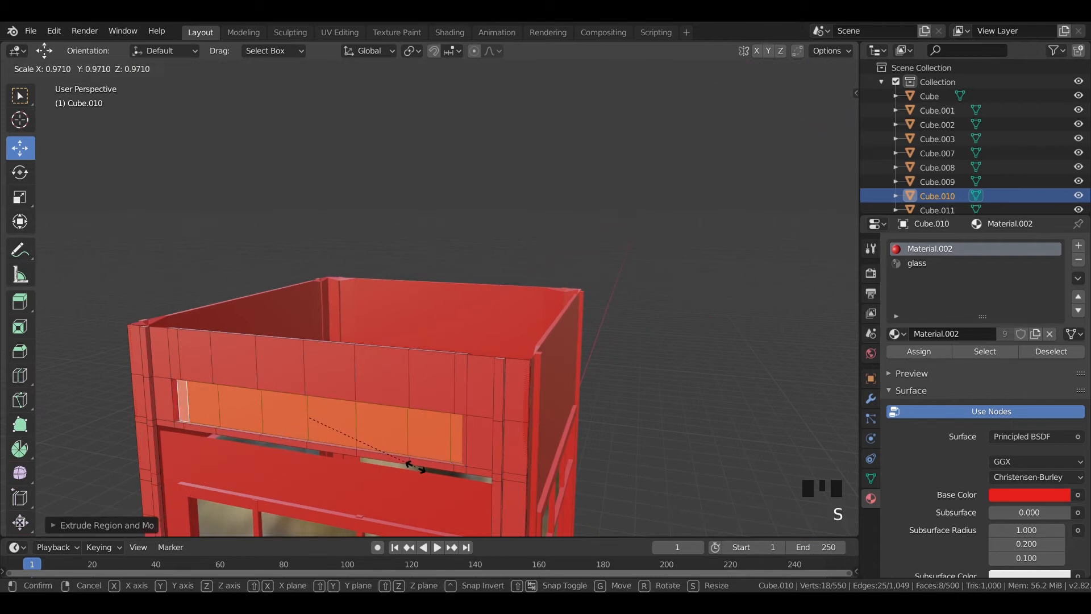
{"action": "left_click", "coordinate": [334, 470]}
Step: Add a material slot to the frame wall, assign it to the sign faces, and create the white Material.003
{"action": "left_click", "coordinate": [1078, 245]}
{"action": "left_click", "coordinate": [940, 350]}
{"action": "left_click", "coordinate": [966, 333]}
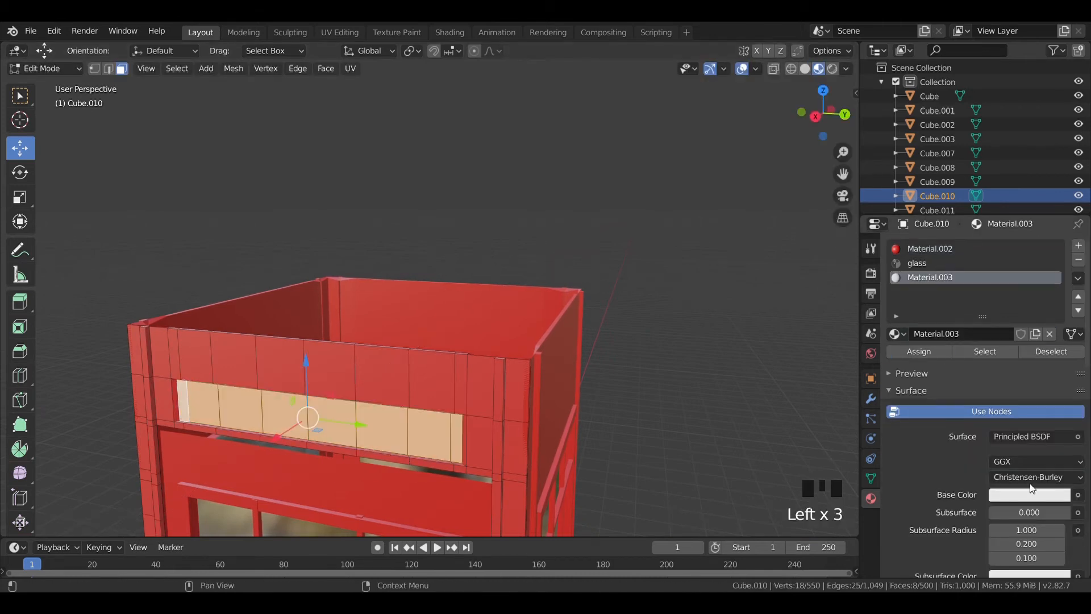
{"action": "key", "text": "Tab"}
{"action": "scroll", "coordinate": [589, 286], "scroll_direction": "down", "scroll_amount": 3}
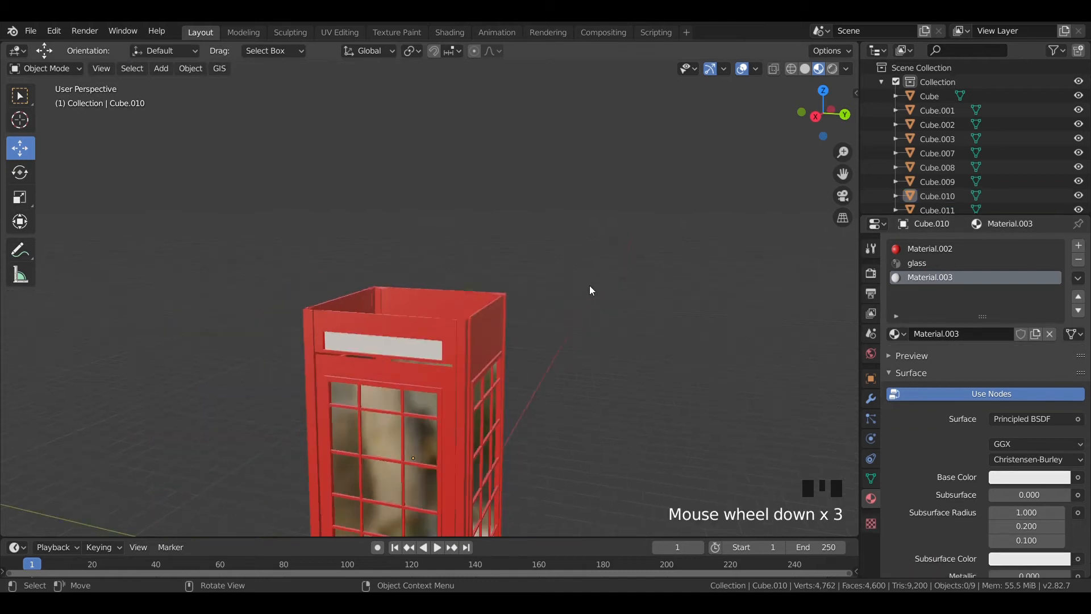
Step: Select the matching horizontal row of eight sign faces above the window on the adjacent wall
{"action": "middle_click_drag", "start_coordinate": [589, 285], "coordinate": [673, 299]}
{"action": "scroll", "coordinate": [672, 299], "scroll_direction": "up", "scroll_amount": 1}
{"action": "left_click", "coordinate": [566, 310]}
{"action": "key", "text": "Tab"}
{"action": "left_click", "coordinate": [630, 313]}
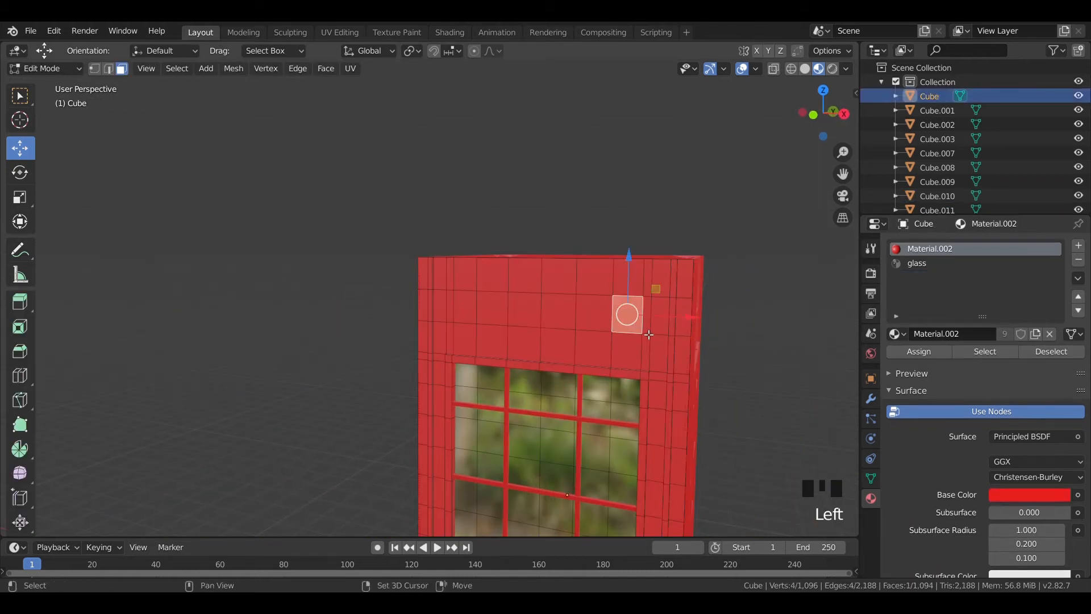
{"action": "left_click", "coordinate": [594, 313], "text": "shift"}
{"action": "left_click", "coordinate": [647, 313], "text": "shift"}
{"action": "left_click", "coordinate": [558, 313], "text": "shift"}
{"action": "left_click", "coordinate": [525, 311], "text": "shift"}
{"action": "left_click", "coordinate": [492, 311], "text": "shift"}
{"action": "left_click", "coordinate": [458, 312], "text": "shift"}
{"action": "left_click", "coordinate": [450, 312], "text": "shift"}
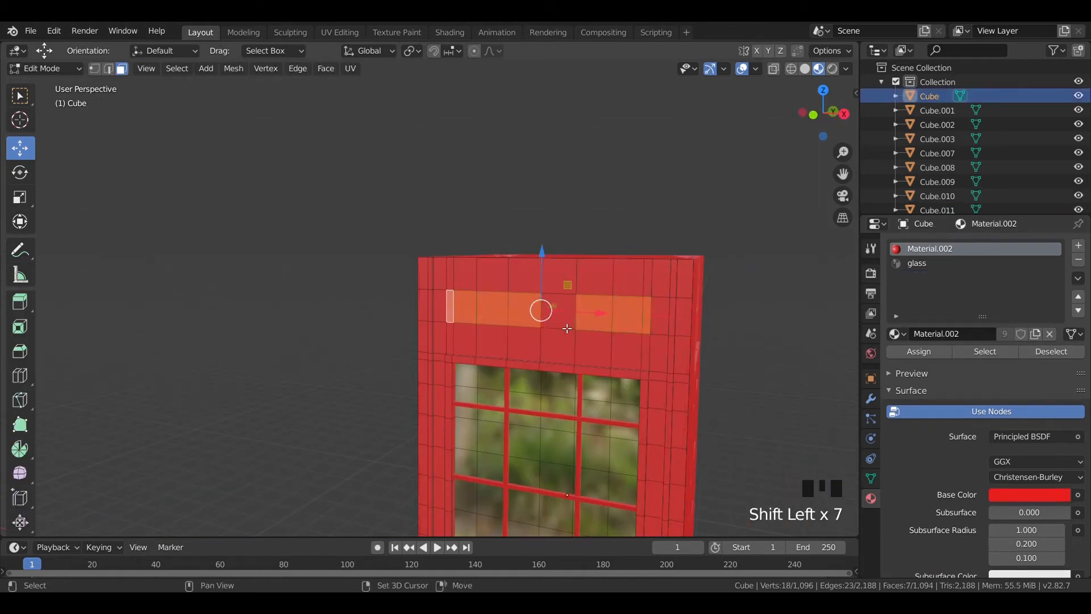
{"action": "left_click", "coordinate": [558, 311], "text": "shift"}
Step: Extrude the sign faces about 0.048 m along Y, scale them down slightly, and move them back outward along Y
{"action": "key", "text": "e"}
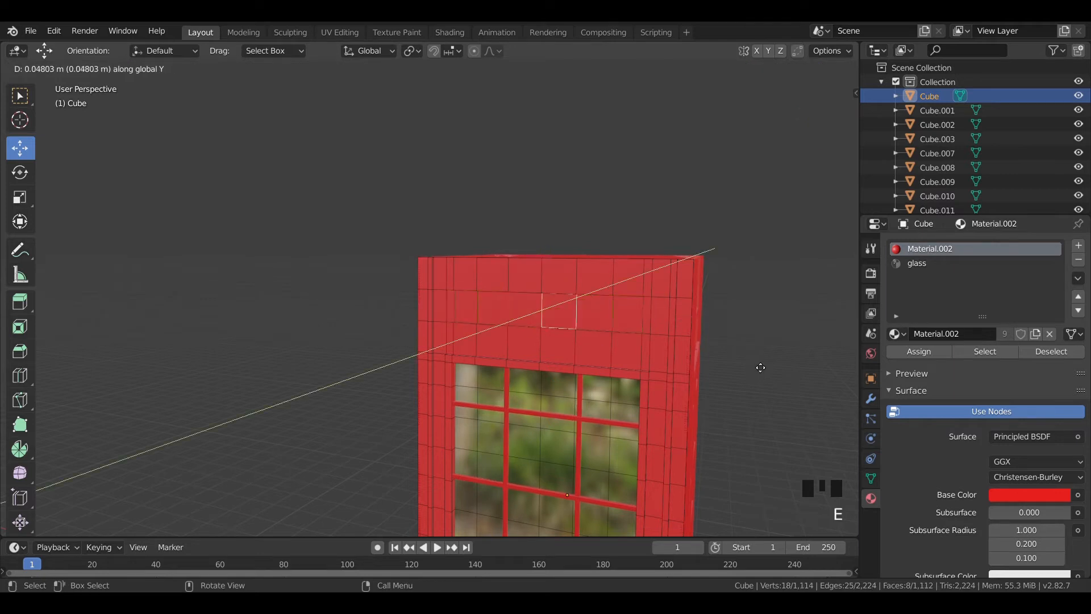
{"action": "left_click", "coordinate": [761, 368]}
{"action": "key", "text": "s"}
{"action": "left_click", "coordinate": [749, 359]}
{"action": "middle_click_drag", "start_coordinate": [591, 318], "coordinate": [537, 331]}
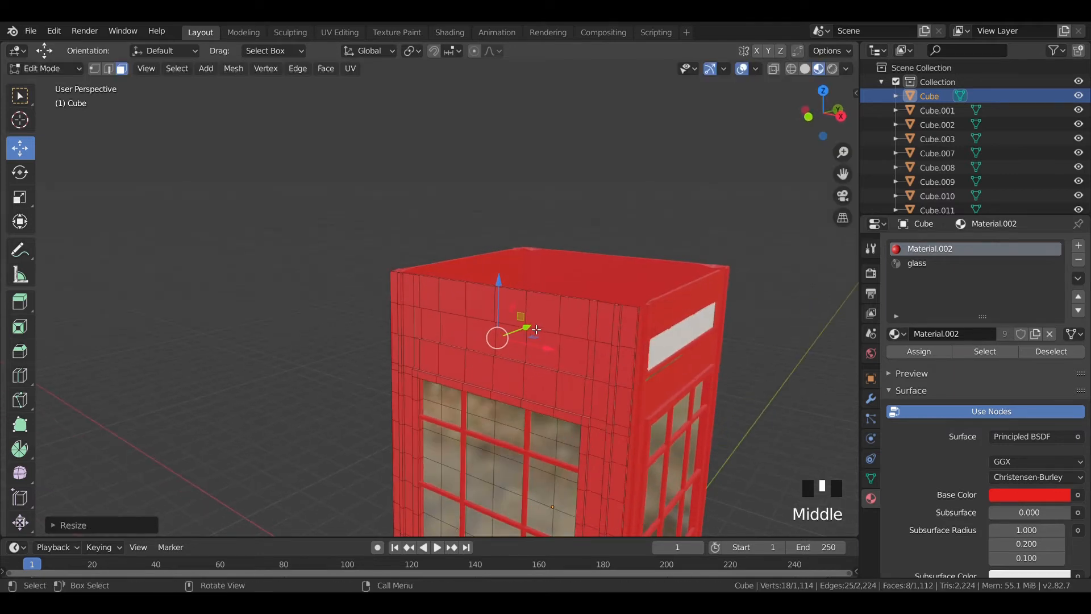
{"action": "left_click_drag", "start_coordinate": [537, 331], "coordinate": [530, 334]}
{"action": "left_click", "coordinate": [531, 334]}
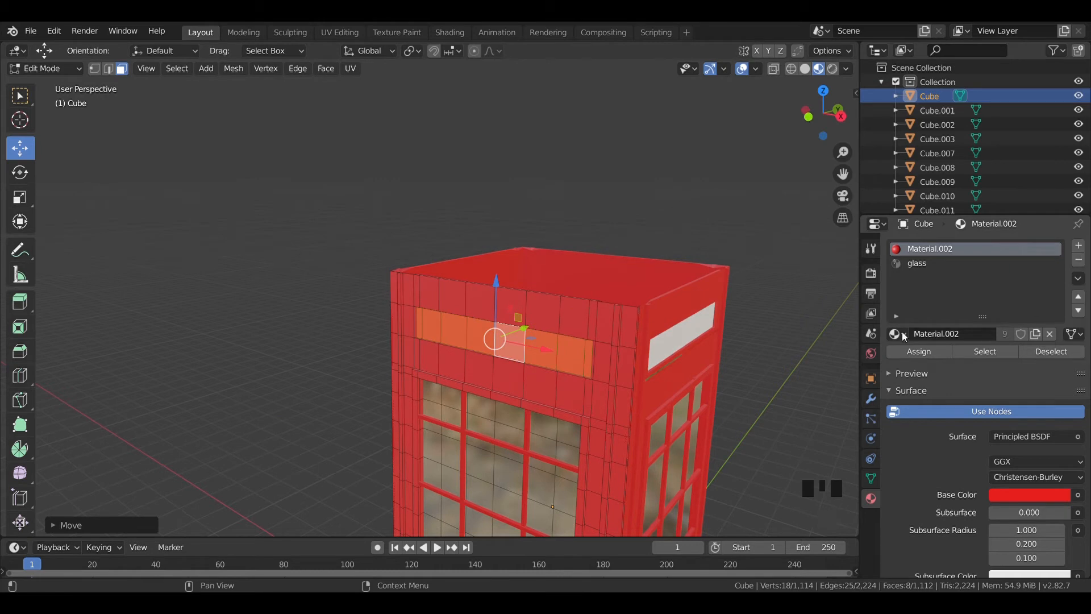
Step: Add a material slot with Material.003 to this wall and assign it to the sign faces
{"action": "left_click", "coordinate": [1078, 245]}
{"action": "left_click", "coordinate": [896, 334]}
{"action": "left_click", "coordinate": [926, 407]}
{"action": "left_click", "coordinate": [919, 351]}
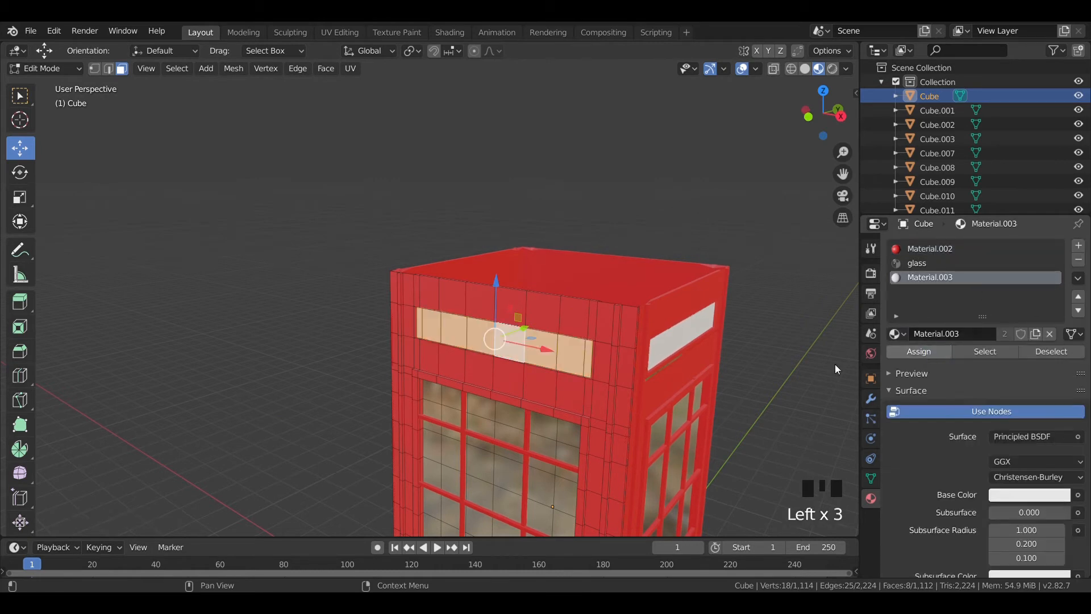
{"action": "key", "text": "Tab"}
Step: Select the same horizontal row of sign faces above the window on the wall opposite the door
{"action": "middle_click_drag", "start_coordinate": [493, 359], "coordinate": [669, 360]}
{"action": "left_click", "coordinate": [470, 288]}
{"action": "key", "text": "Tab"}
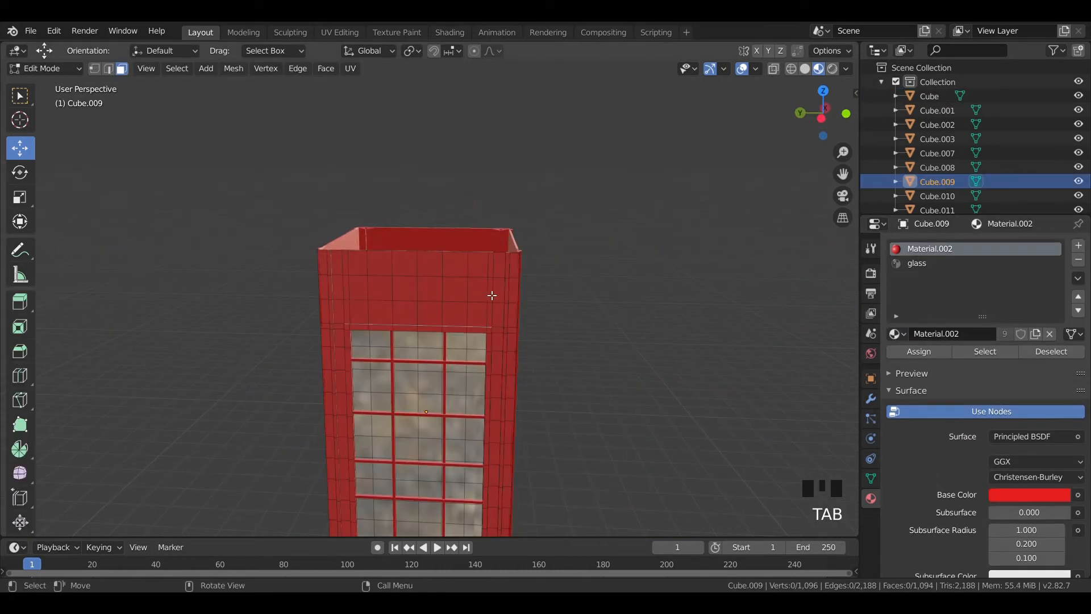
{"action": "left_click", "coordinate": [483, 297]}
{"action": "left_click", "coordinate": [483, 290], "text": "shift"}
{"action": "left_click", "coordinate": [462, 290], "text": "shift"}
{"action": "left_click", "coordinate": [441, 290], "text": "shift"}
{"action": "left_click", "coordinate": [421, 289], "text": "shift"}
{"action": "left_click", "coordinate": [399, 290], "text": "shift"}
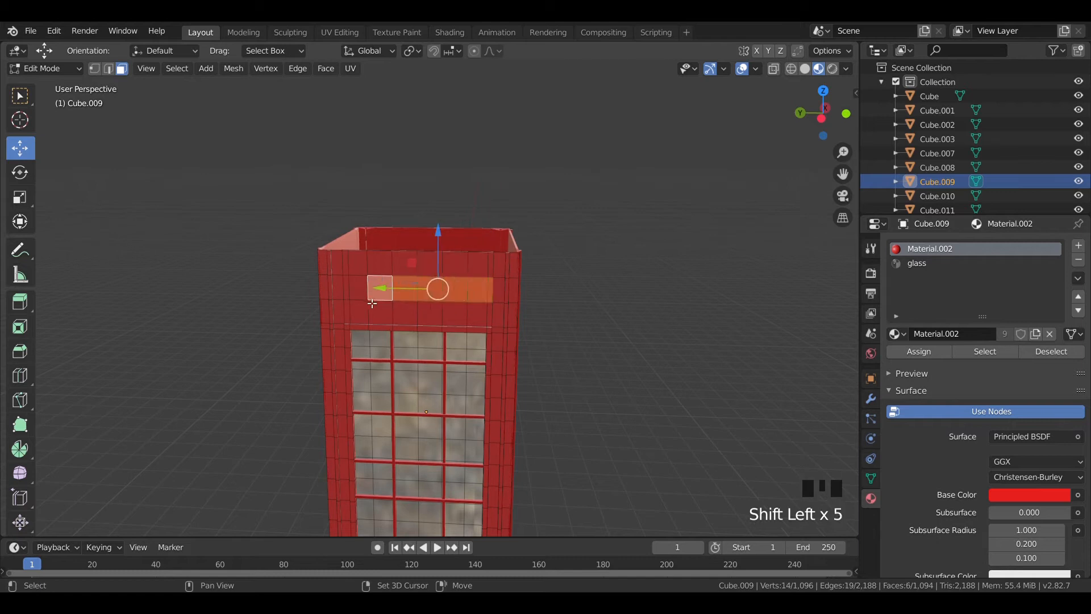
{"action": "left_click", "coordinate": [379, 289], "text": "shift"}
{"action": "left_click", "coordinate": [358, 293], "text": "shift"}
Step: Extrude this wall's sign faces about 0.01 m along X and scale them down slightly
{"action": "scroll", "coordinate": [352, 300], "scroll_direction": "up", "scroll_amount": 2}
{"action": "middle_click_drag", "start_coordinate": [352, 300], "coordinate": [475, 348]}
{"action": "key", "text": "e"}
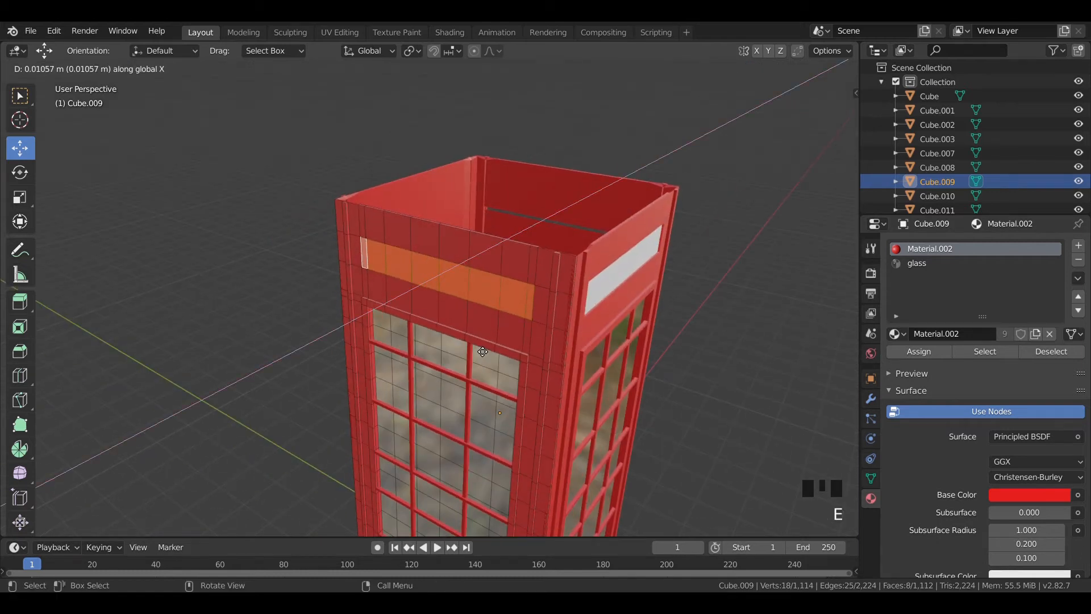
{"action": "left_click", "coordinate": [484, 352]}
{"action": "key", "text": "s"}
{"action": "left_click", "coordinate": [514, 362]}
Step: Add a material slot with Material.003 to the wall opposite the door and assign it to its sign faces
{"action": "left_click", "coordinate": [1078, 245]}
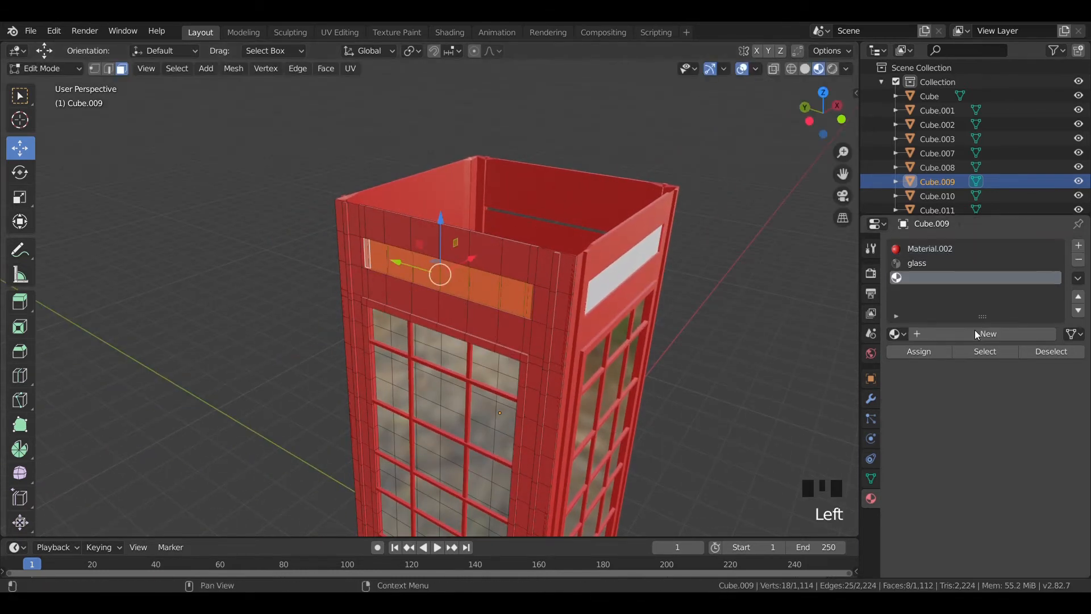
{"action": "left_click", "coordinate": [897, 334]}
{"action": "left_click", "coordinate": [932, 410]}
{"action": "left_click", "coordinate": [922, 346]}
{"action": "key", "text": "Tab"}
Step: Examine the sign strips and the open top of the booth from several sides
{"action": "scroll", "coordinate": [683, 302], "scroll_direction": "up", "scroll_amount": 6}
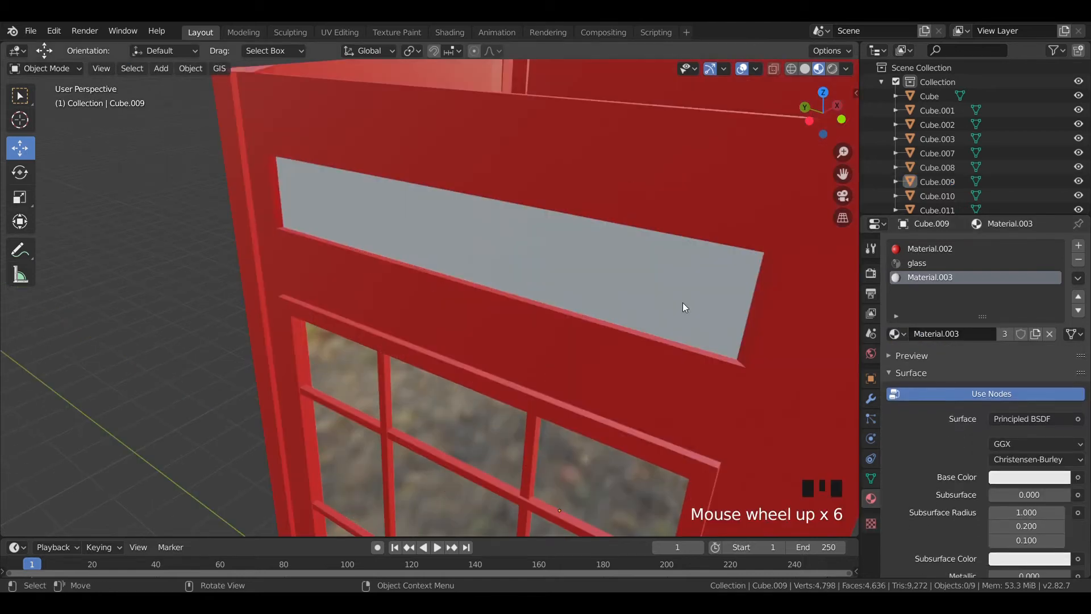
{"action": "scroll", "coordinate": [679, 304], "scroll_direction": "up", "scroll_amount": 2, "text": "shift"}
{"action": "scroll", "coordinate": [493, 375], "scroll_direction": "up", "scroll_amount": 1}
{"action": "left_click", "coordinate": [509, 314]}
{"action": "scroll", "coordinate": [630, 299], "scroll_direction": "down", "scroll_amount": 5}
{"action": "middle_click_drag", "start_coordinate": [629, 299], "coordinate": [577, 325], "text": "shift"}
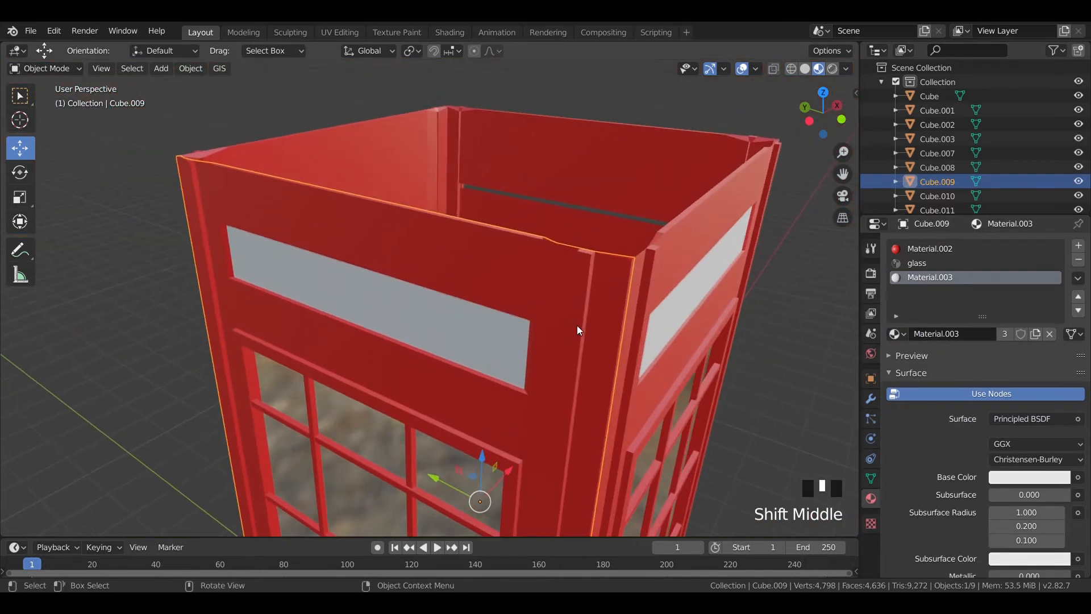
{"action": "left_click", "coordinate": [793, 224]}
{"action": "middle_click_drag", "start_coordinate": [793, 224], "coordinate": [734, 223]}
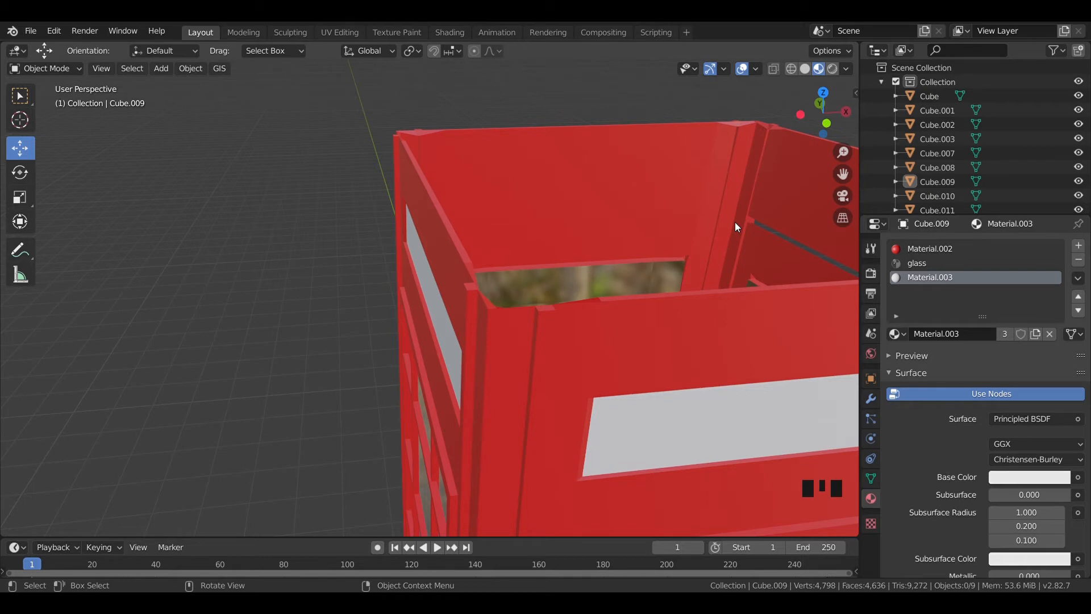
{"action": "key", "text": "KP_1"}
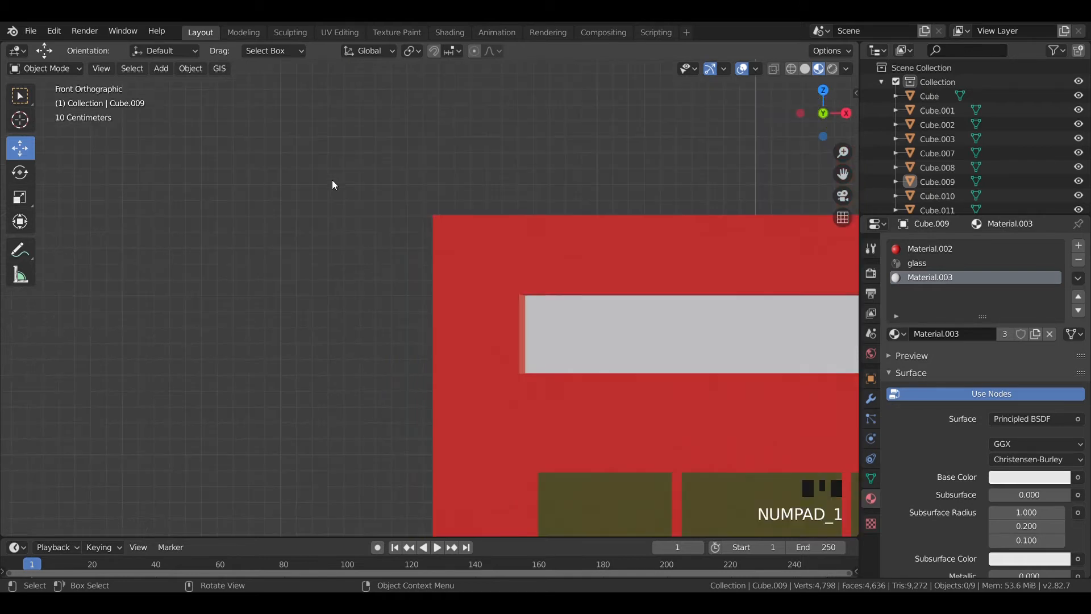
{"action": "scroll", "coordinate": [338, 185], "scroll_direction": "down", "scroll_amount": 5}
{"action": "middle_click_drag", "start_coordinate": [338, 185], "coordinate": [322, 282]}
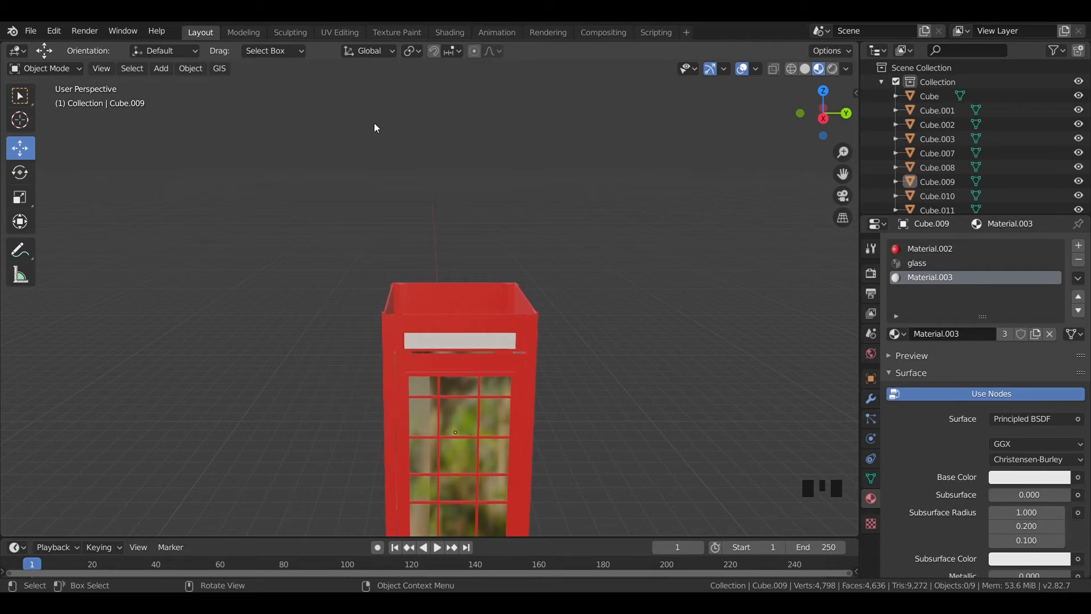
{"action": "middle_click_drag", "start_coordinate": [579, 334], "coordinate": [529, 336]}
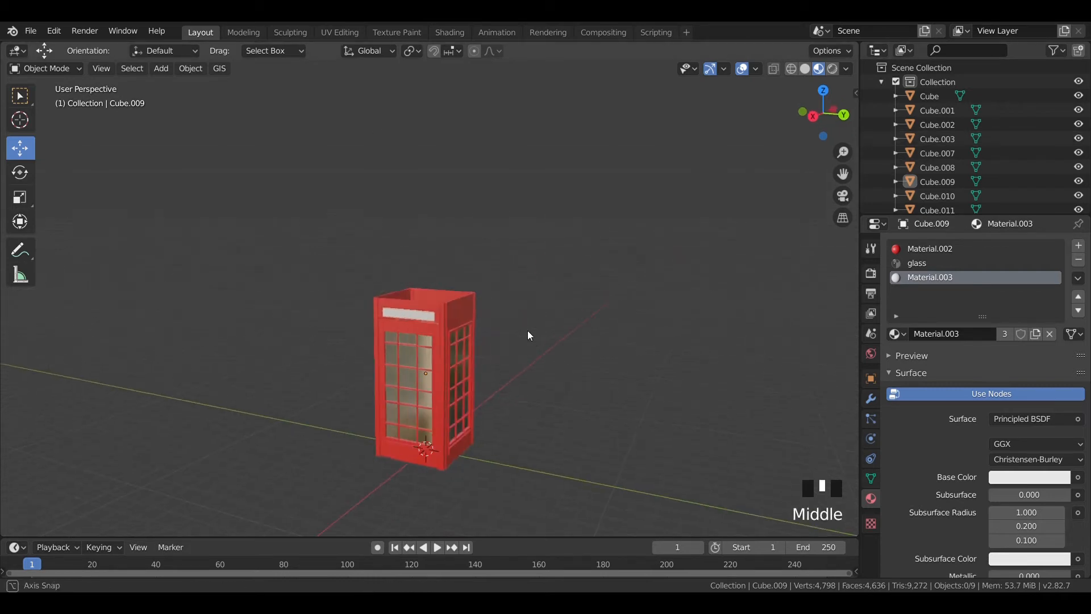
Step: Try a Bevel modifier on the door with an offset of about 3.13 m
{"action": "scroll", "coordinate": [527, 335], "scroll_direction": "up", "scroll_amount": 4}
{"action": "left_click", "coordinate": [451, 413]}
{"action": "middle_click_drag", "start_coordinate": [451, 412], "coordinate": [482, 291], "text": "shift"}
{"action": "left_click", "coordinate": [870, 398]}
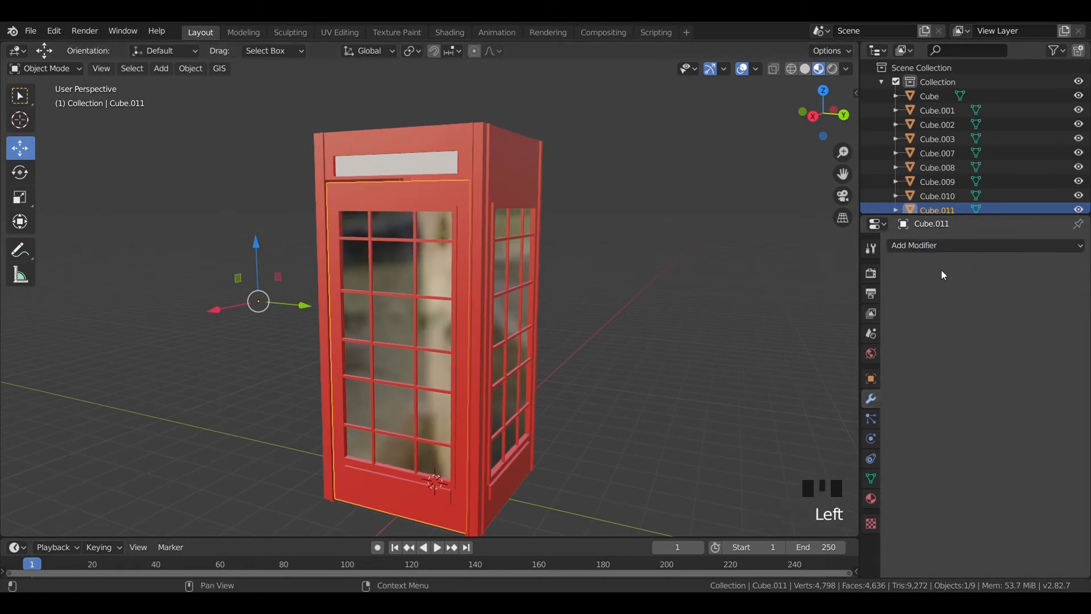
{"action": "left_click", "coordinate": [941, 245]}
{"action": "left_click", "coordinate": [822, 293]}
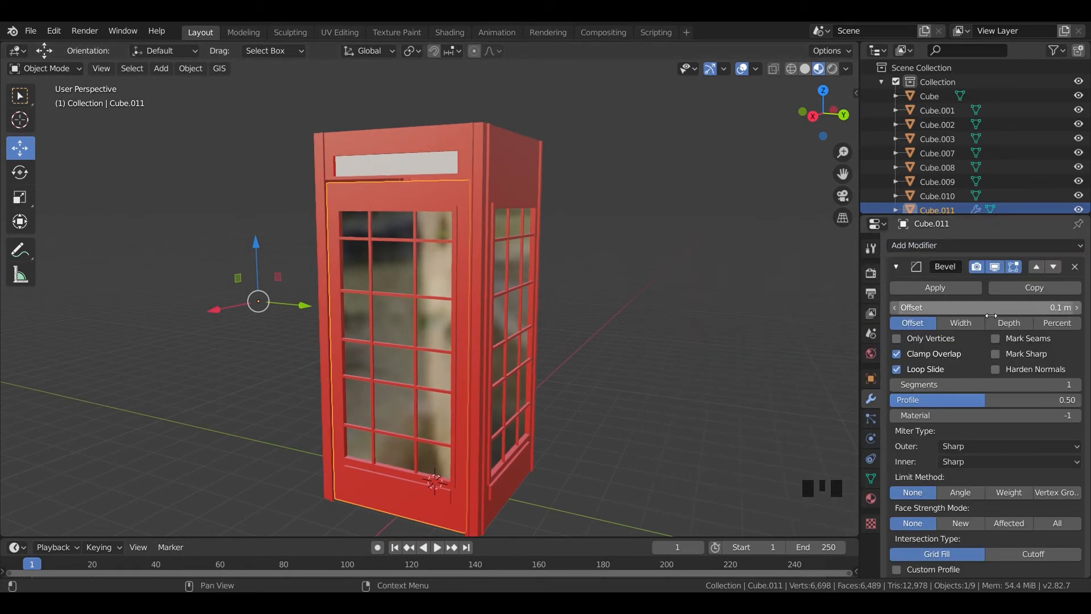
{"action": "left_click_drag", "start_coordinate": [991, 315], "coordinate": [1023, 316]}
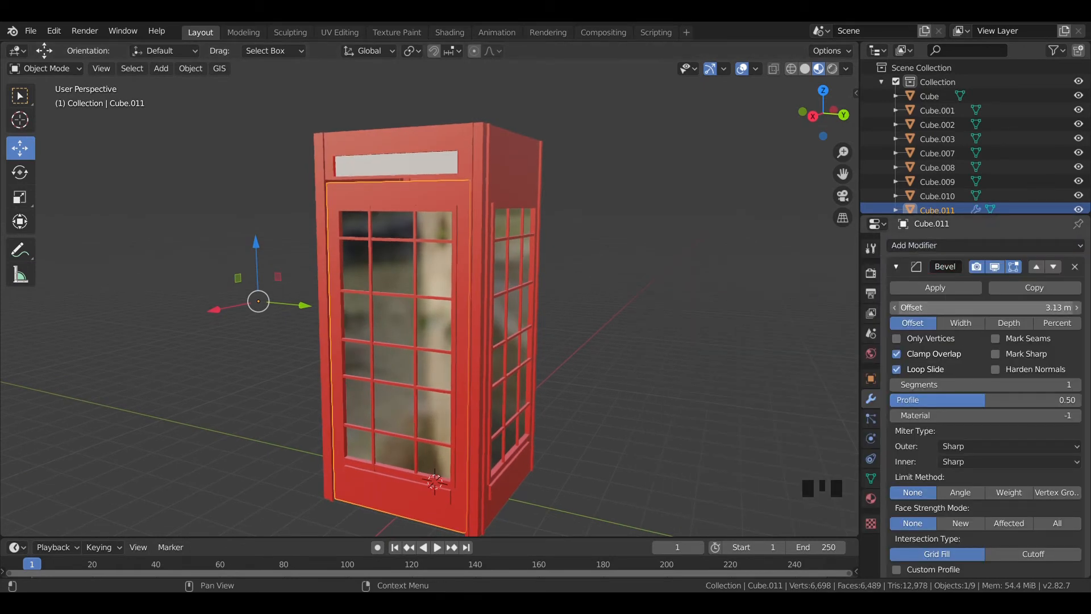
Step: Try the door's Bevel modifier in Percent mode at 100% and 0%, and remove the modifier
{"action": "left_click", "coordinate": [1072, 322]}
{"action": "left_click_drag", "start_coordinate": [897, 308], "coordinate": [1079, 307]}
{"action": "scroll", "coordinate": [447, 263], "scroll_direction": "up", "scroll_amount": 5}
{"action": "middle_click_drag", "start_coordinate": [446, 262], "coordinate": [488, 430], "text": "shift"}
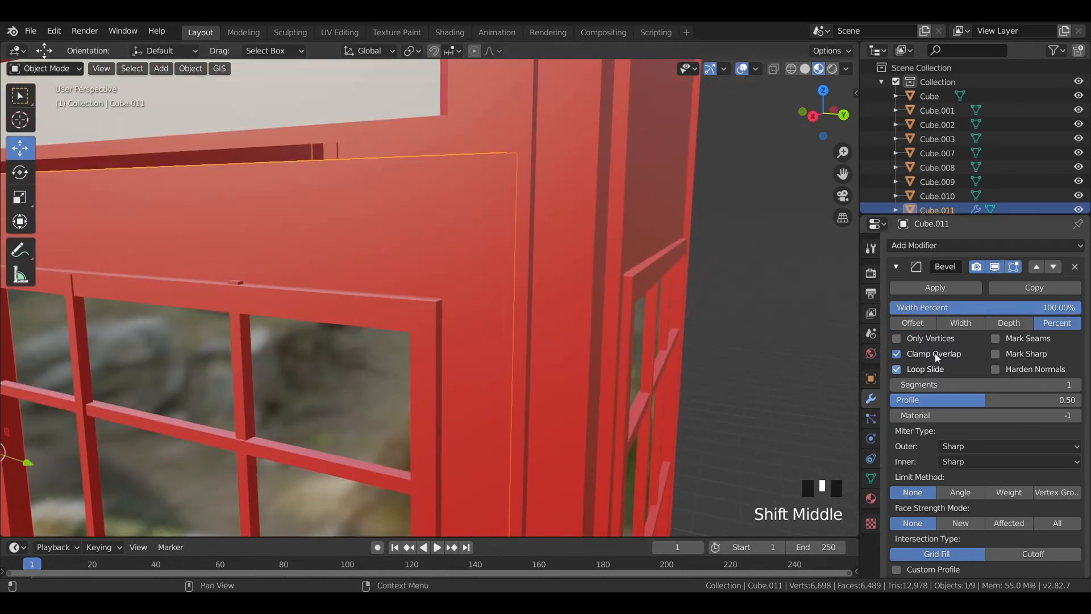
{"action": "left_click_drag", "start_coordinate": [1004, 307], "coordinate": [890, 308]}
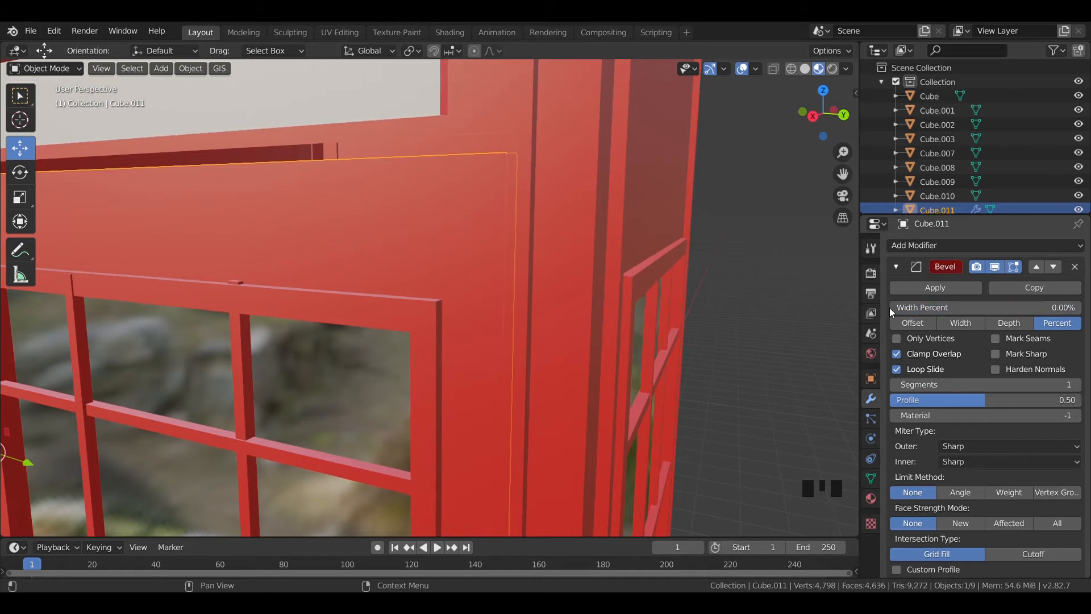
{"action": "left_click", "coordinate": [1075, 266]}
Step: Apply the door's scale and bevel all of its edges by about 0.038 m
{"action": "scroll", "coordinate": [554, 365], "scroll_direction": "down", "scroll_amount": 5}
{"action": "key", "text": "Tab"}
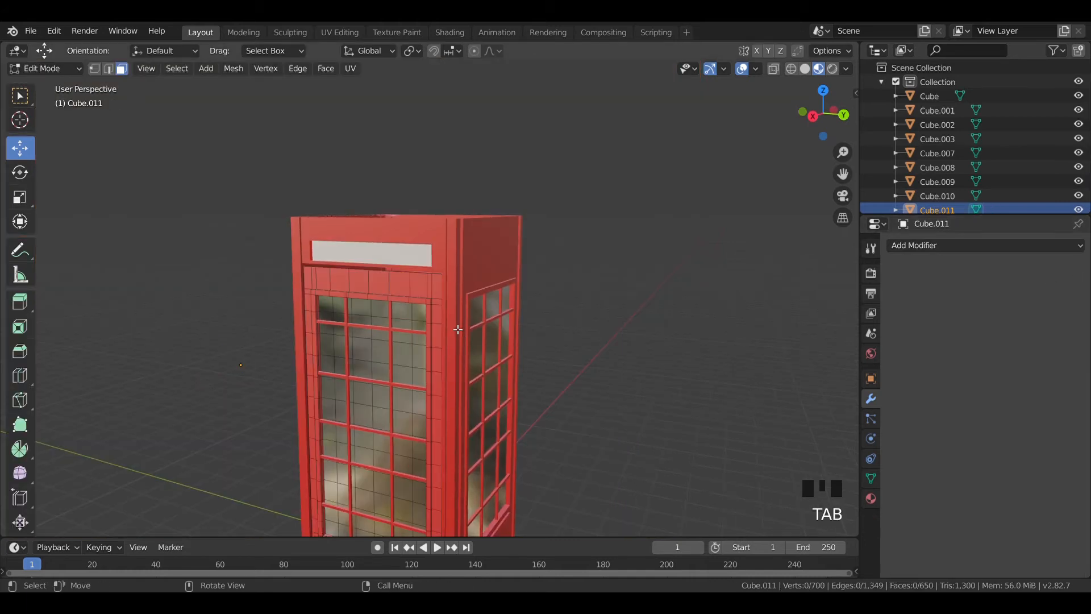
{"action": "key", "text": "Tab"}
{"action": "key", "text": "ctrl+a"}
{"action": "left_click", "coordinate": [426, 325]}
{"action": "key", "text": "Tab"}
{"action": "key", "text": "a"}
{"action": "key", "text": "ctrl+b"}
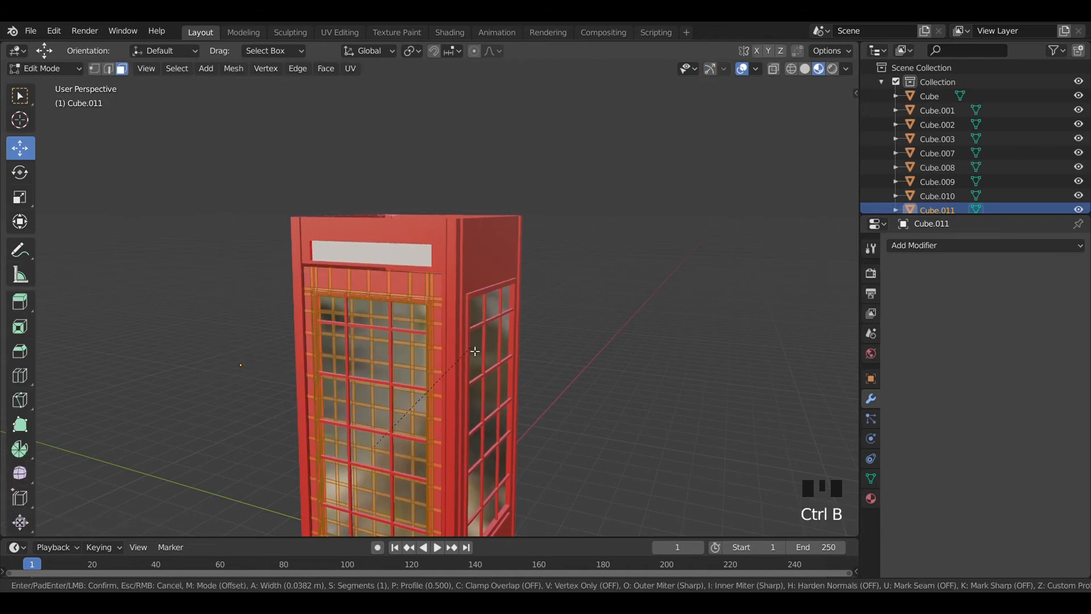
{"action": "left_click", "coordinate": [474, 351]}
{"action": "key", "text": "Tab"}
Step: Shade the beveled door smooth and check its edges from several sides
{"action": "left_click", "coordinate": [534, 352]}
{"action": "scroll", "coordinate": [409, 366], "scroll_direction": "up", "scroll_amount": 5}
{"action": "middle_click_drag", "start_coordinate": [409, 366], "coordinate": [468, 322]}
{"action": "left_click", "coordinate": [468, 322]}
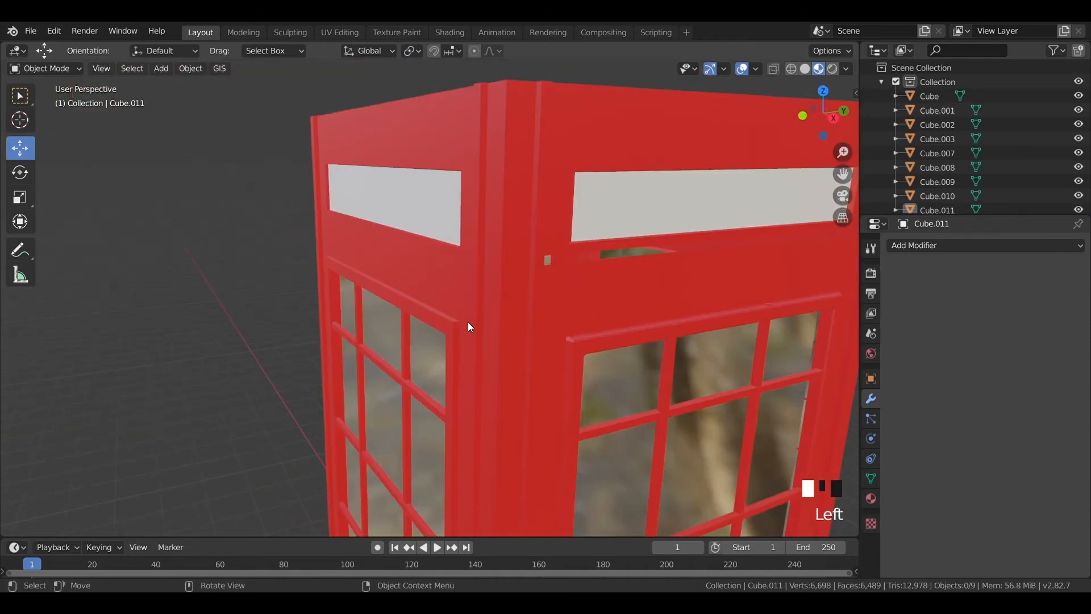
{"action": "scroll", "coordinate": [468, 324], "scroll_direction": "down", "scroll_amount": 2}
{"action": "left_click", "coordinate": [501, 325]}
{"action": "right_click", "coordinate": [503, 325]}
{"action": "middle_click_drag", "start_coordinate": [763, 308], "coordinate": [627, 308]}
{"action": "scroll", "coordinate": [581, 345], "scroll_direction": "down", "scroll_amount": 2, "text": "shift"}
{"action": "middle_click_drag", "start_coordinate": [582, 344], "coordinate": [703, 354]}
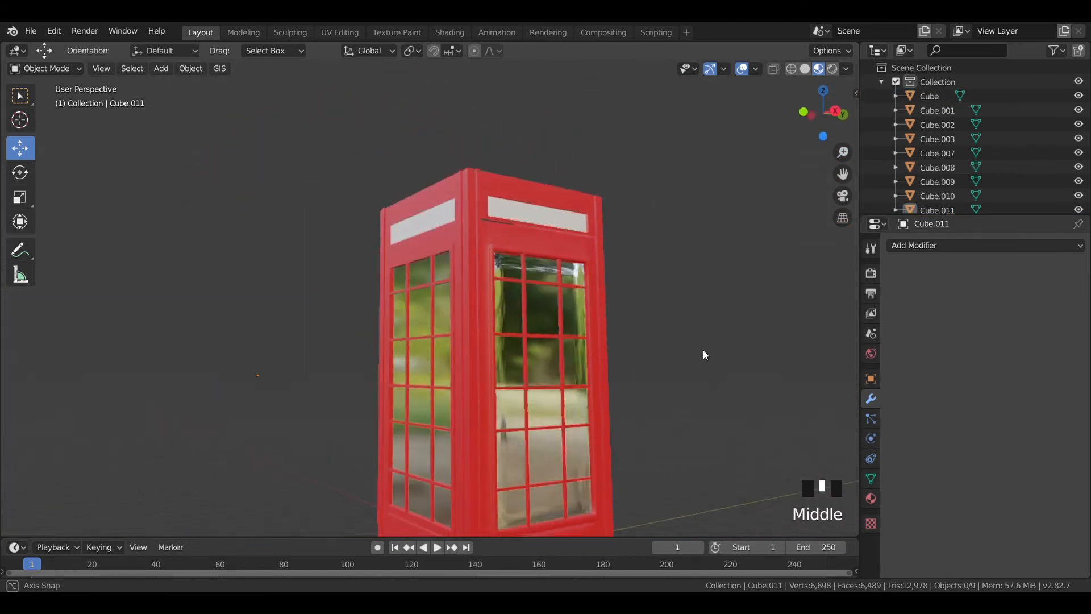
Step: Shade the wall around the door smooth and apply its scale
{"action": "scroll", "coordinate": [592, 340], "scroll_direction": "up", "scroll_amount": 3}
{"action": "left_click", "coordinate": [592, 340]}
{"action": "left_click", "coordinate": [634, 245]}
{"action": "right_click", "coordinate": [629, 239]}
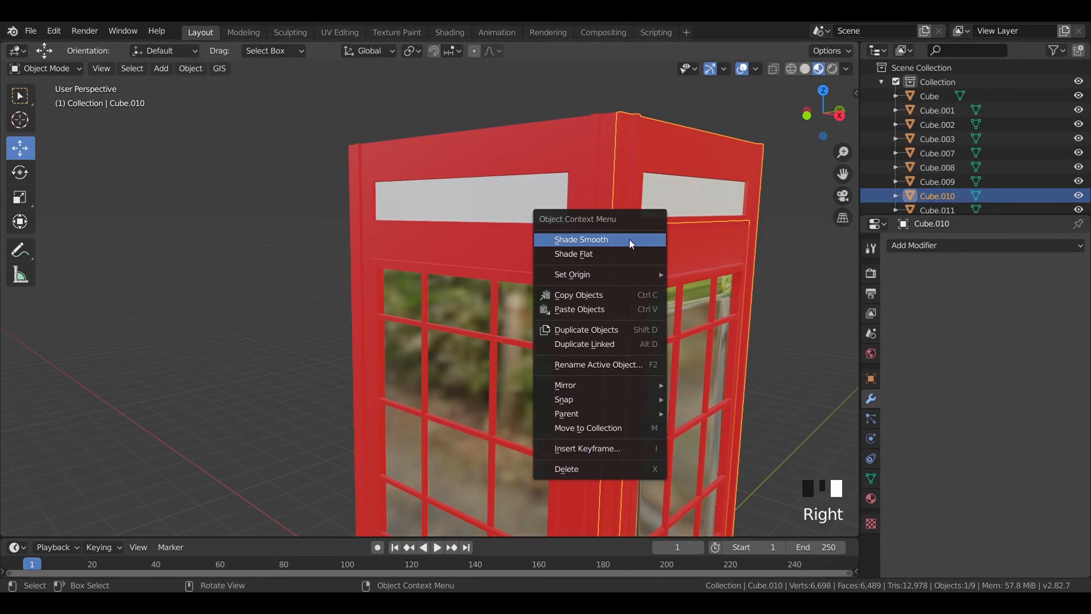
{"action": "left_click", "coordinate": [629, 239]}
{"action": "key", "text": "ctrl+a"}
{"action": "left_click", "coordinate": [758, 226]}
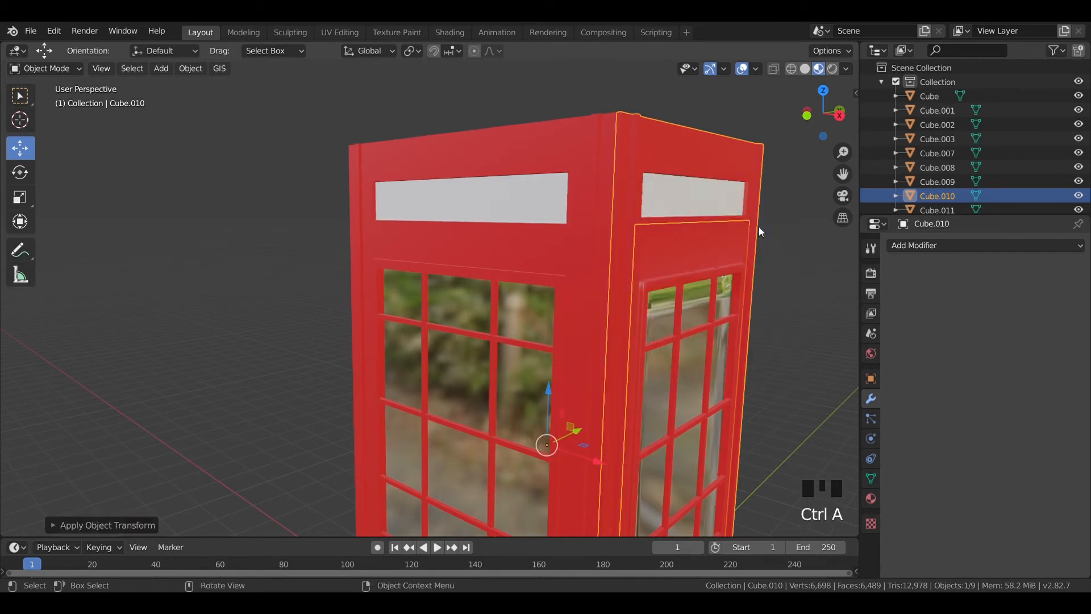
Step: Bevel all edges of the wall around the door by about 0.01 m and shade it smooth
{"action": "key", "text": "Tab"}
{"action": "key", "text": "ctrl+b"}
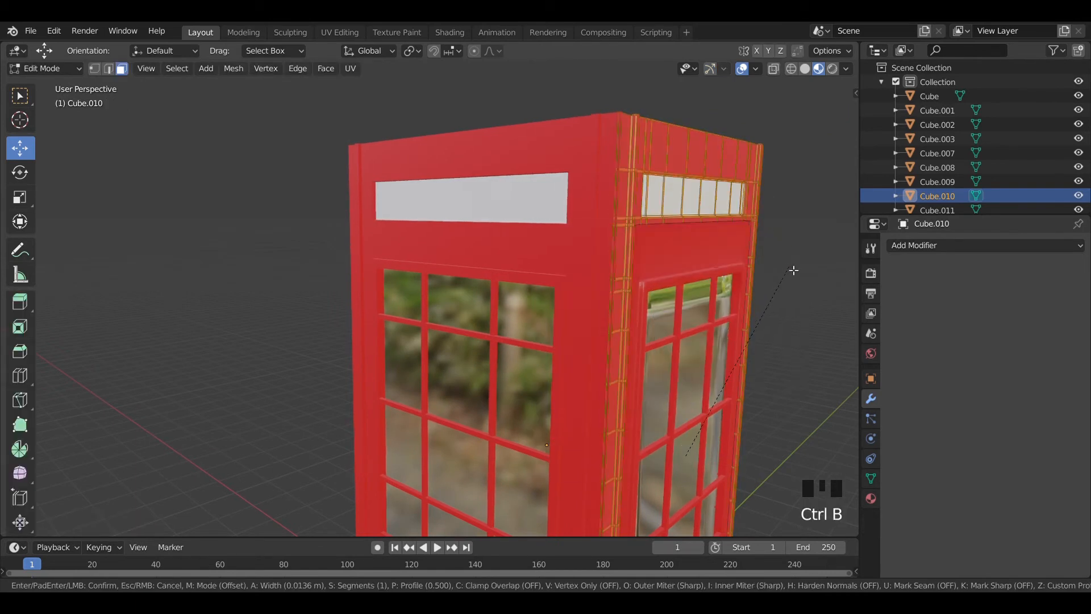
{"action": "left_click", "coordinate": [789, 267]}
{"action": "key", "text": "Tab"}
{"action": "left_click", "coordinate": [662, 169]}
{"action": "right_click", "coordinate": [662, 169]}
{"action": "left_click", "coordinate": [661, 170]}
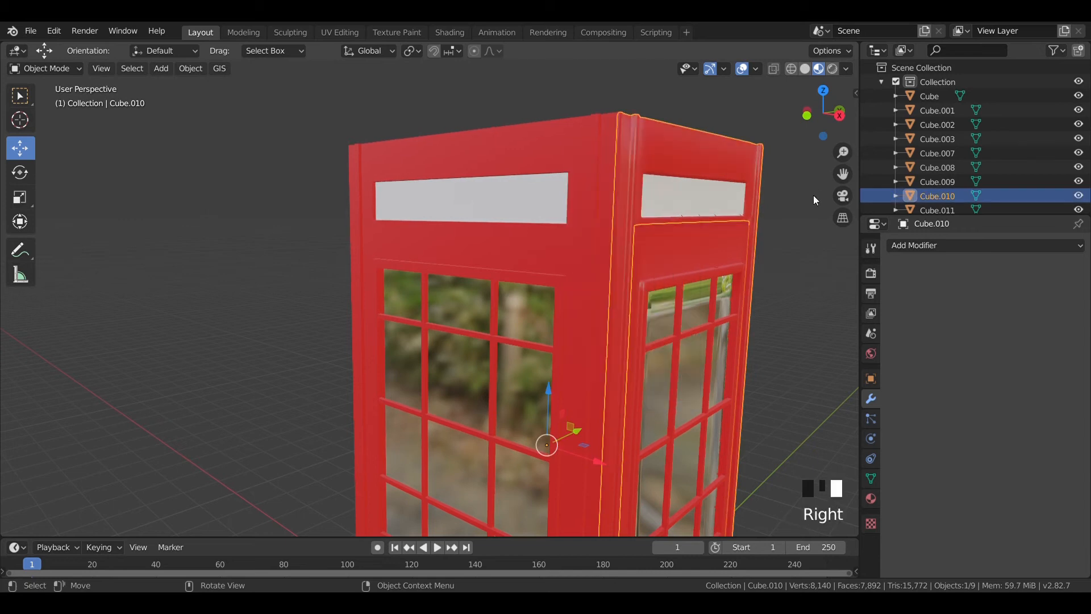
Step: Apply the scale of the side wall next to the door and bevel all of its edges slightly
{"action": "middle_click_drag", "start_coordinate": [813, 195], "coordinate": [645, 198]}
{"action": "left_click", "coordinate": [545, 202]}
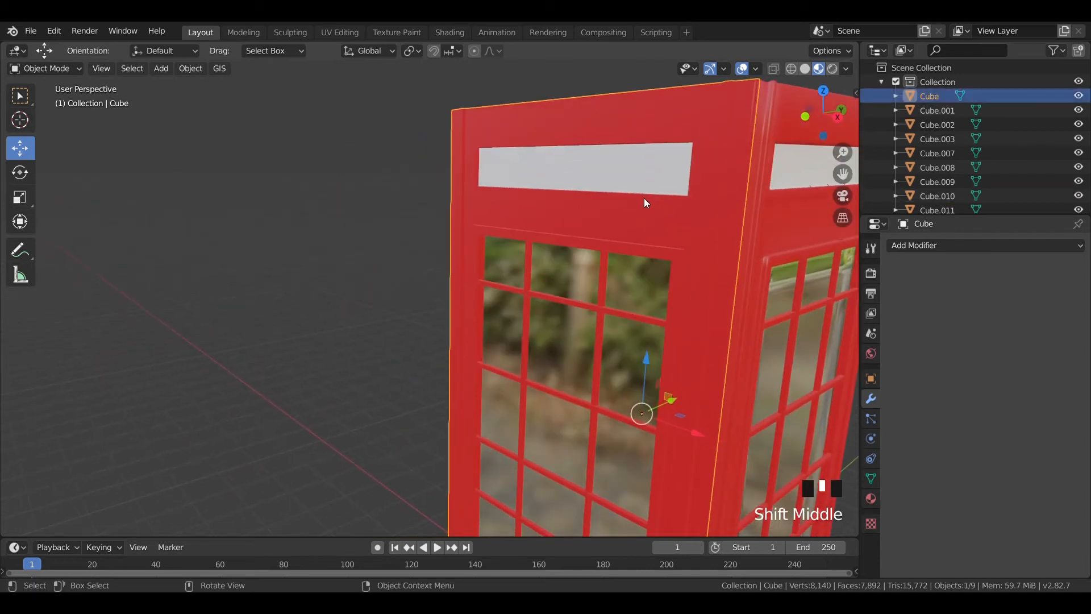
{"action": "key", "text": "ctrl+a"}
{"action": "left_click", "coordinate": [639, 215]}
{"action": "key", "text": "Tab"}
{"action": "key", "text": "a"}
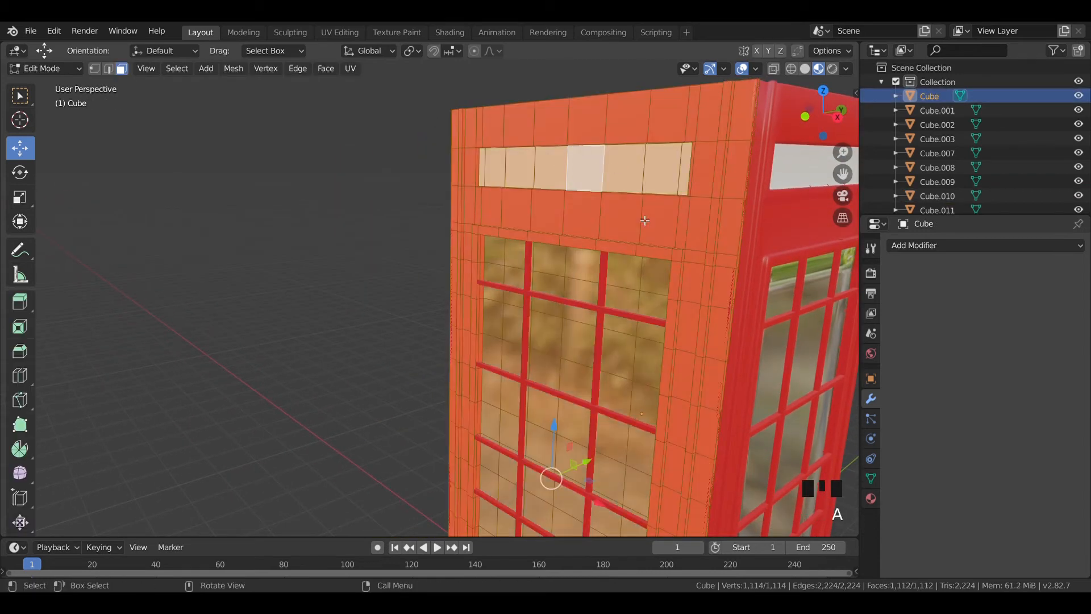
{"action": "key", "text": "ctrl+b"}
{"action": "left_click", "coordinate": [641, 206]}
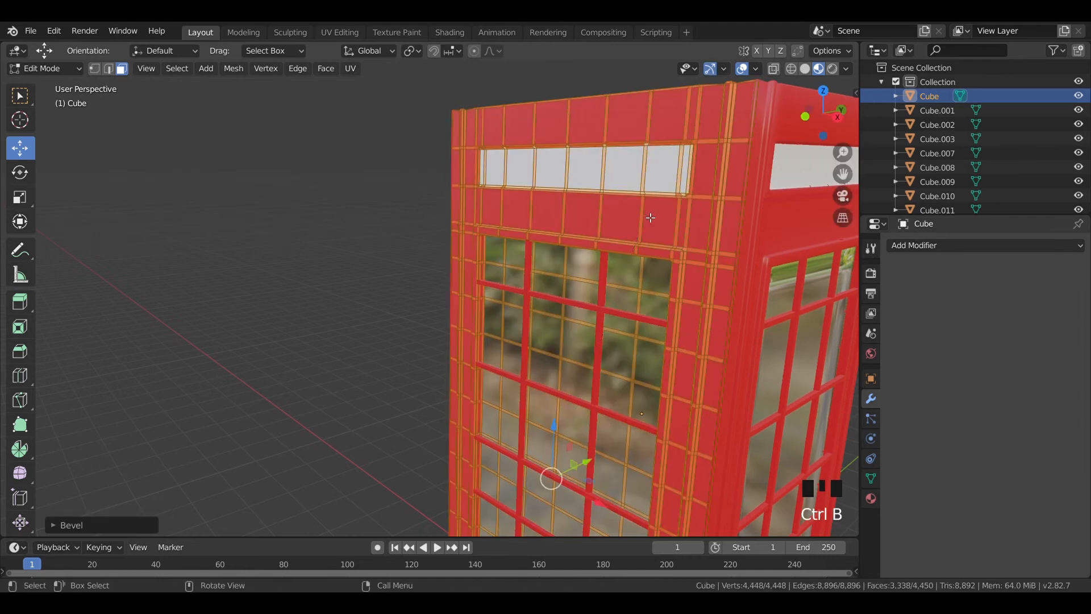
{"action": "key", "text": "Tab"}
Step: Shade the beveled side wall smooth and view the whole booth from above
{"action": "right_click", "coordinate": [466, 175]}
{"action": "left_click", "coordinate": [475, 179]}
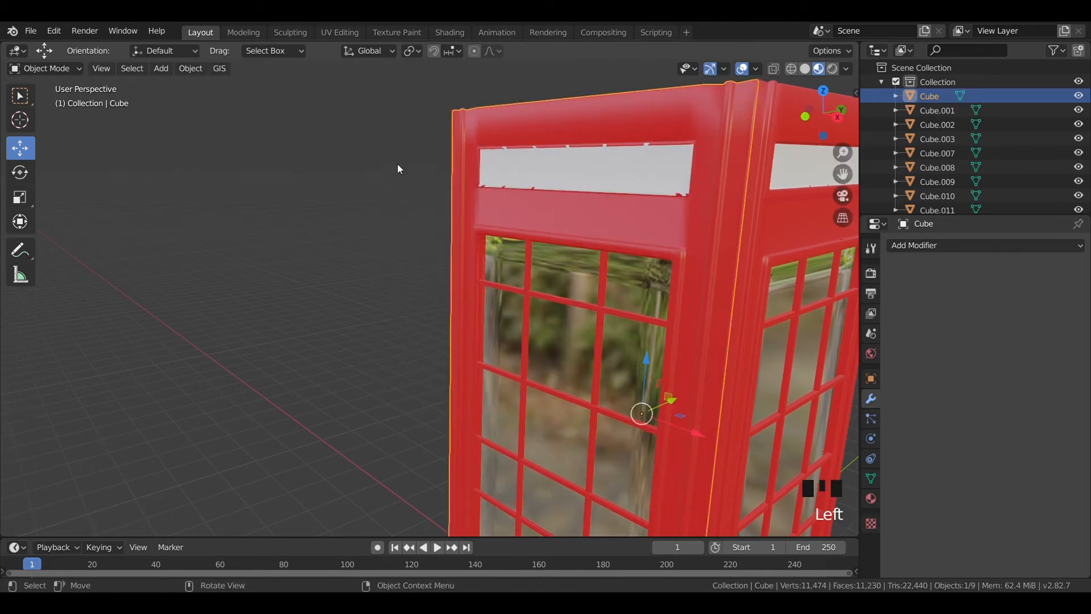
{"action": "left_click", "coordinate": [397, 164]}
{"action": "middle_click_drag", "start_coordinate": [397, 163], "coordinate": [462, 134]}
{"action": "left_click", "coordinate": [462, 134]}
{"action": "left_click", "coordinate": [461, 134]}
{"action": "scroll", "coordinate": [554, 184], "scroll_direction": "down", "scroll_amount": 3}
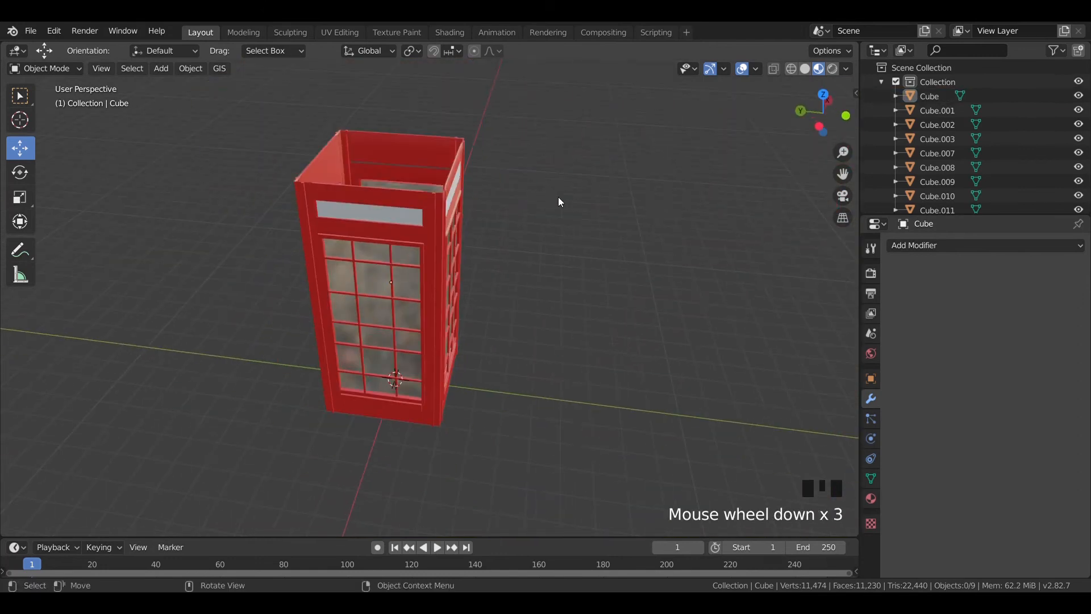
Step: Enable the base collection and preview the booth in rendered shading with the render engine set to Cycles
{"action": "scroll", "coordinate": [920, 165], "scroll_direction": "down", "scroll_amount": 6}
{"action": "left_click", "coordinate": [897, 200]}
{"action": "middle_click_drag", "start_coordinate": [693, 213], "coordinate": [552, 273]}
{"action": "left_click", "coordinate": [871, 273]}
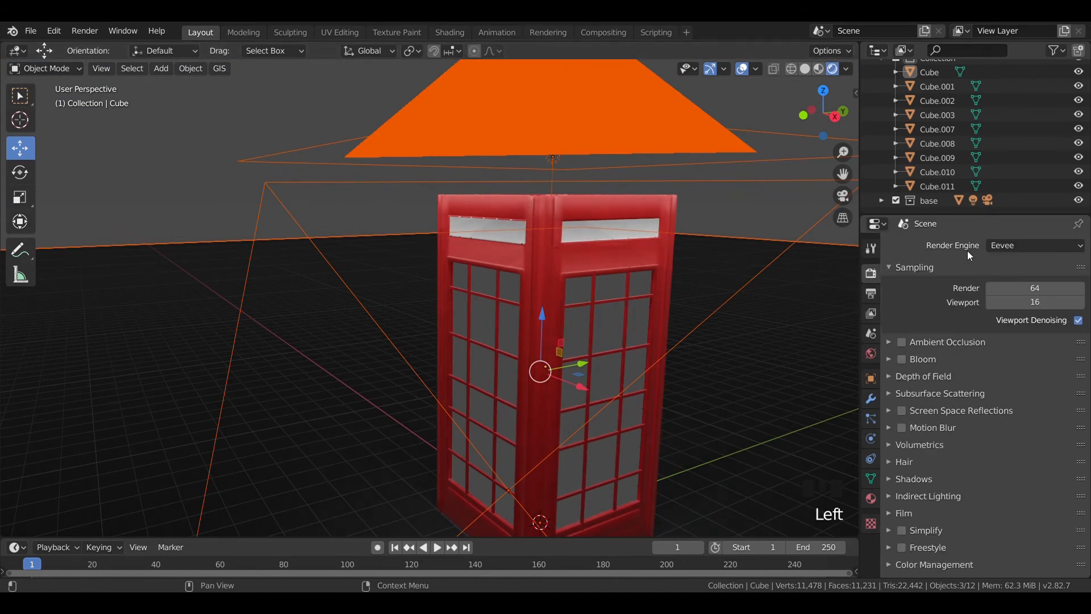
{"action": "left_click", "coordinate": [1034, 244]}
{"action": "left_click", "coordinate": [1028, 292]}
Step: Return the door, the wall around it and the adjacent side wall to flat shading
{"action": "left_click", "coordinate": [622, 260]}
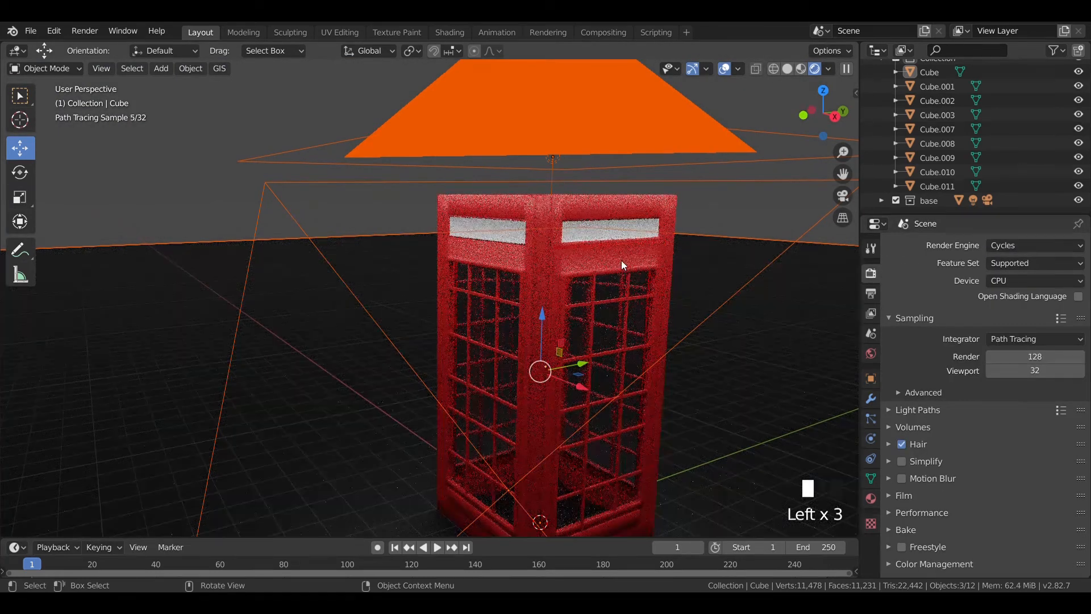
{"action": "right_click", "coordinate": [621, 260]}
{"action": "left_click", "coordinate": [597, 206]}
{"action": "right_click", "coordinate": [597, 203]}
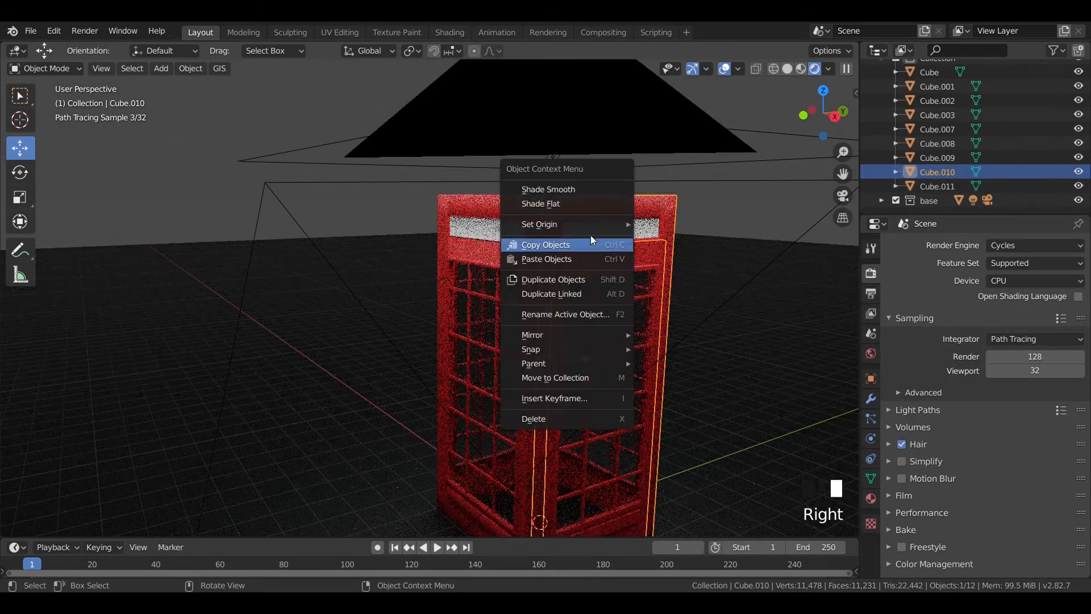
{"action": "left_click", "coordinate": [574, 205]}
{"action": "left_click", "coordinate": [499, 205]}
{"action": "right_click", "coordinate": [499, 206]}
{"action": "left_click", "coordinate": [498, 211]}
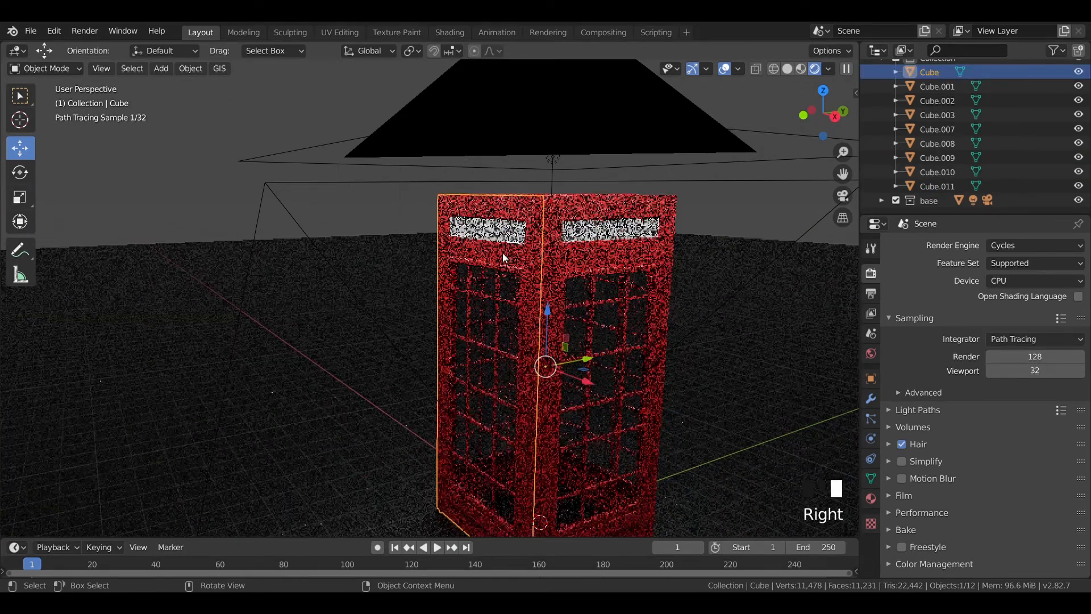
{"action": "right_click", "coordinate": [502, 252]}
{"action": "left_click", "coordinate": [502, 254]}
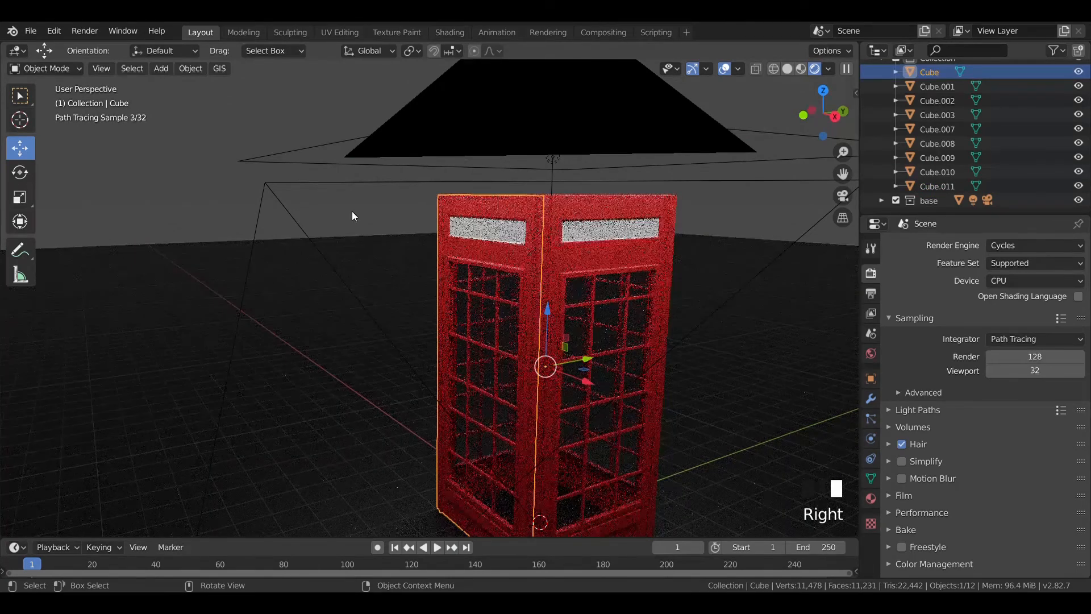
Step: Switch the viewport back to Material Preview shading and exclude the base collection
{"action": "left_click", "coordinate": [356, 230]}
{"action": "key", "text": "z"}
{"action": "left_click", "coordinate": [895, 200]}
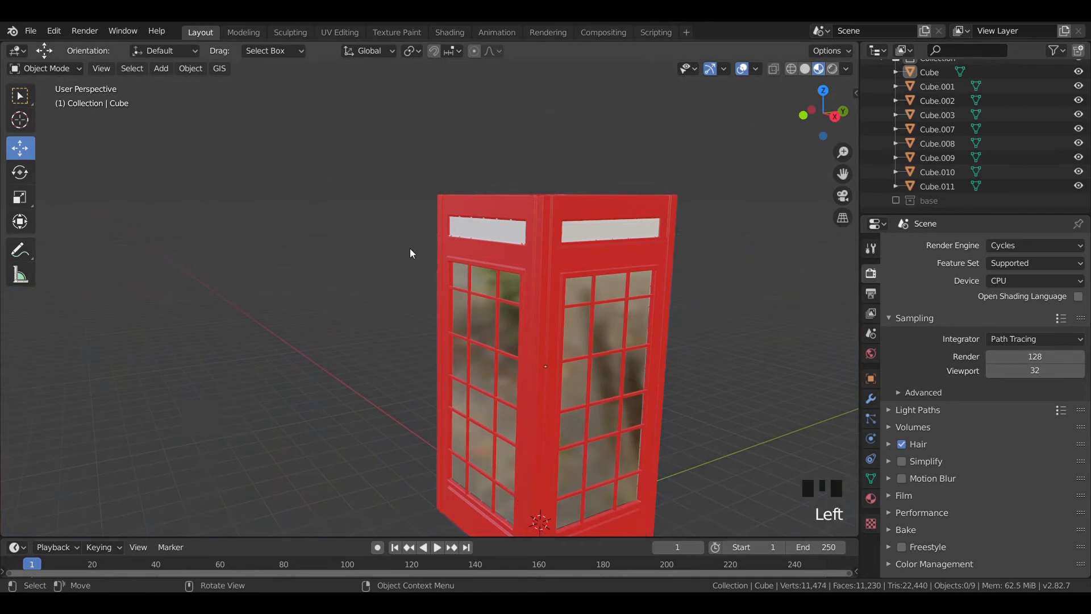
Step: Apply the scale of the wall opposite the door and bevel all of its edges slightly
{"action": "scroll", "coordinate": [434, 271], "scroll_direction": "up", "scroll_amount": 3}
{"action": "left_click", "coordinate": [414, 206]}
{"action": "middle_click_drag", "start_coordinate": [414, 207], "coordinate": [559, 318], "text": "shift"}
{"action": "key", "text": "ctrl+a"}
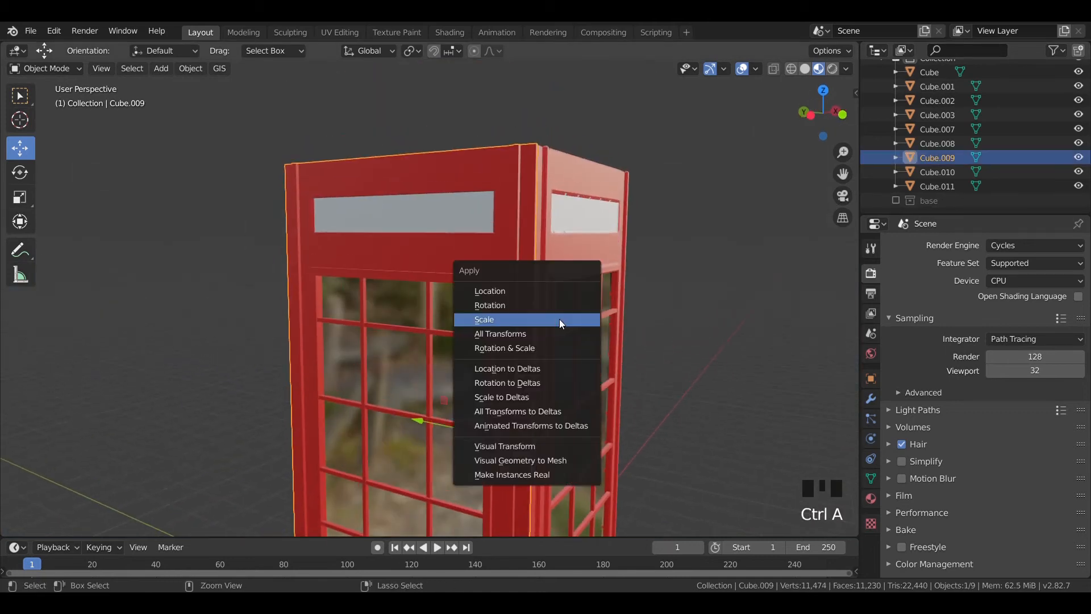
{"action": "left_click", "coordinate": [559, 319]}
{"action": "key", "text": "Tab"}
{"action": "key", "text": "ctrl+b"}
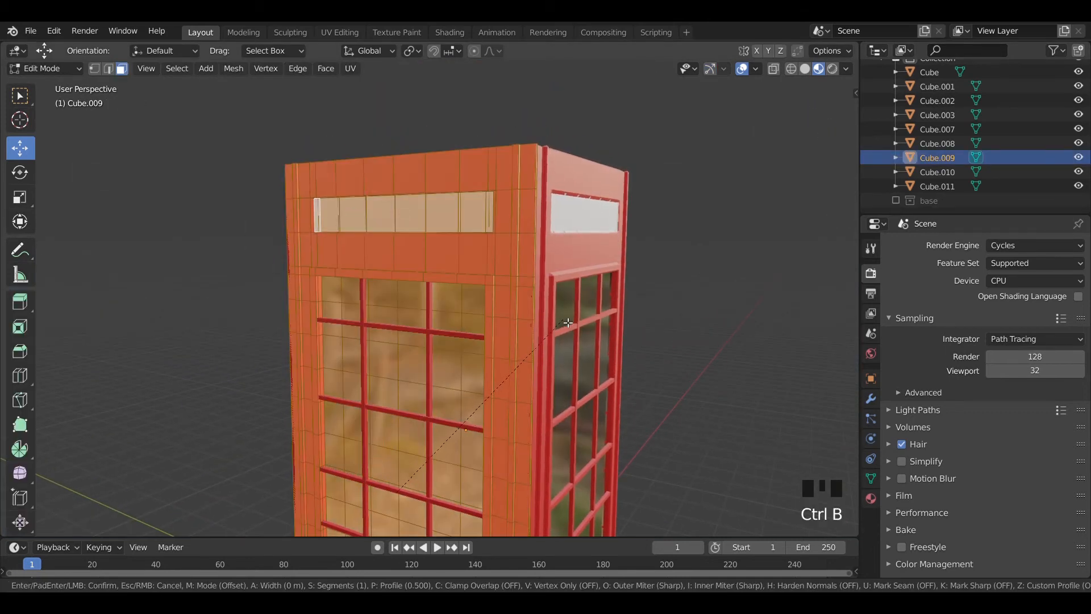
{"action": "left_click", "coordinate": [568, 322]}
{"action": "key", "text": "Tab"}
{"action": "left_click", "coordinate": [488, 265]}
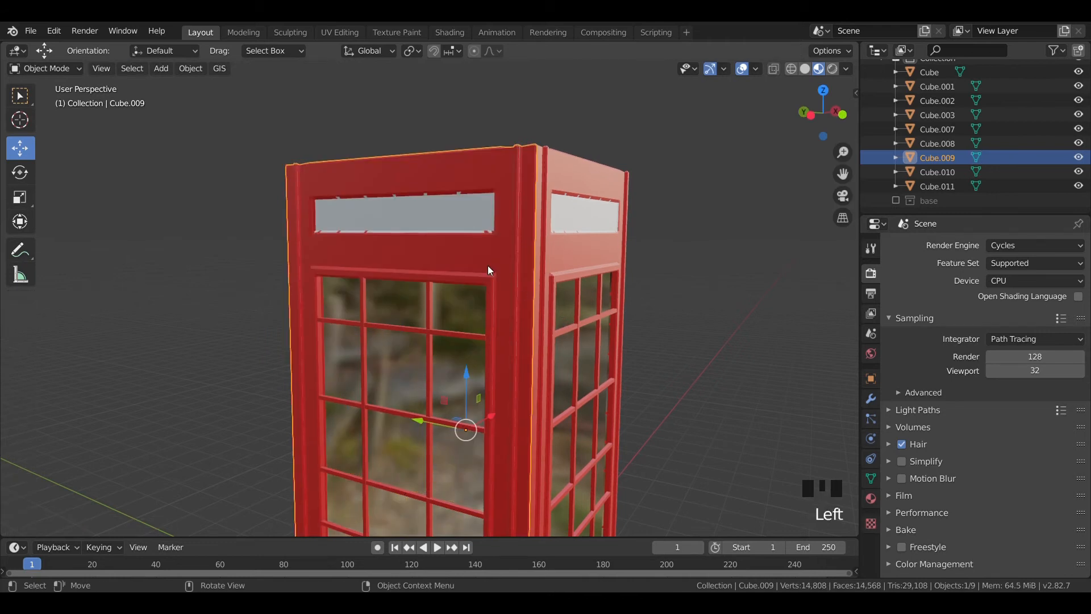
{"action": "right_click", "coordinate": [487, 265]}
{"action": "left_click", "coordinate": [335, 149]}
{"action": "middle_click_drag", "start_coordinate": [336, 148], "coordinate": [386, 221]}
{"action": "middle_click_drag", "start_coordinate": [387, 222], "coordinate": [393, 228], "text": "shift"}
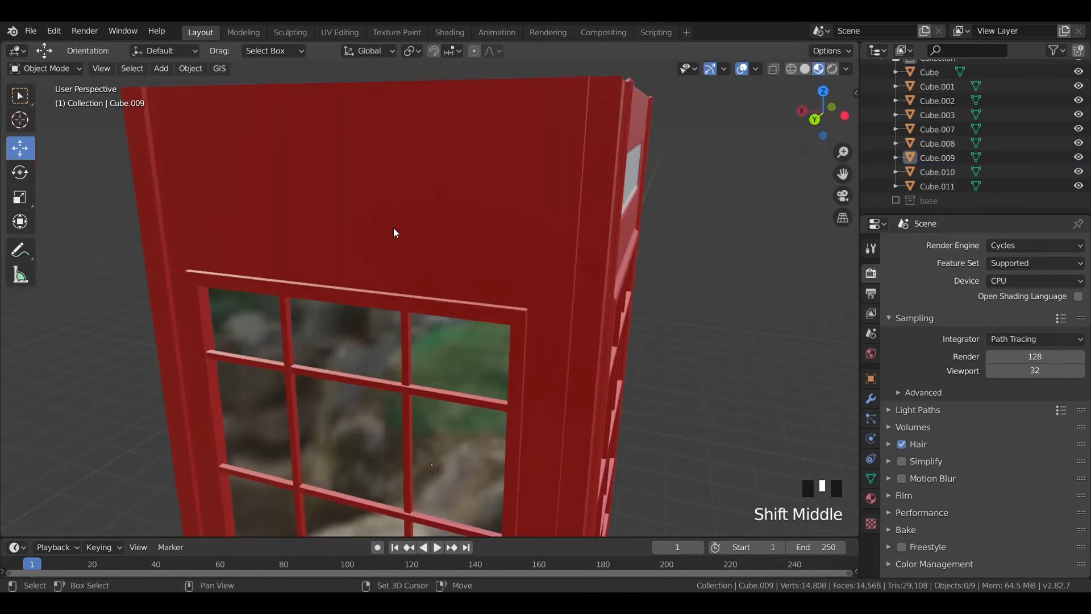
Step: Apply the scale of the adjacent side wall and bevel all of its edges slightly
{"action": "left_click", "coordinate": [602, 279]}
{"action": "scroll", "coordinate": [602, 279], "scroll_direction": "down", "scroll_amount": 3}
{"action": "key", "text": "ctrl+a"}
{"action": "left_click", "coordinate": [602, 280]}
{"action": "key", "text": "Tab"}
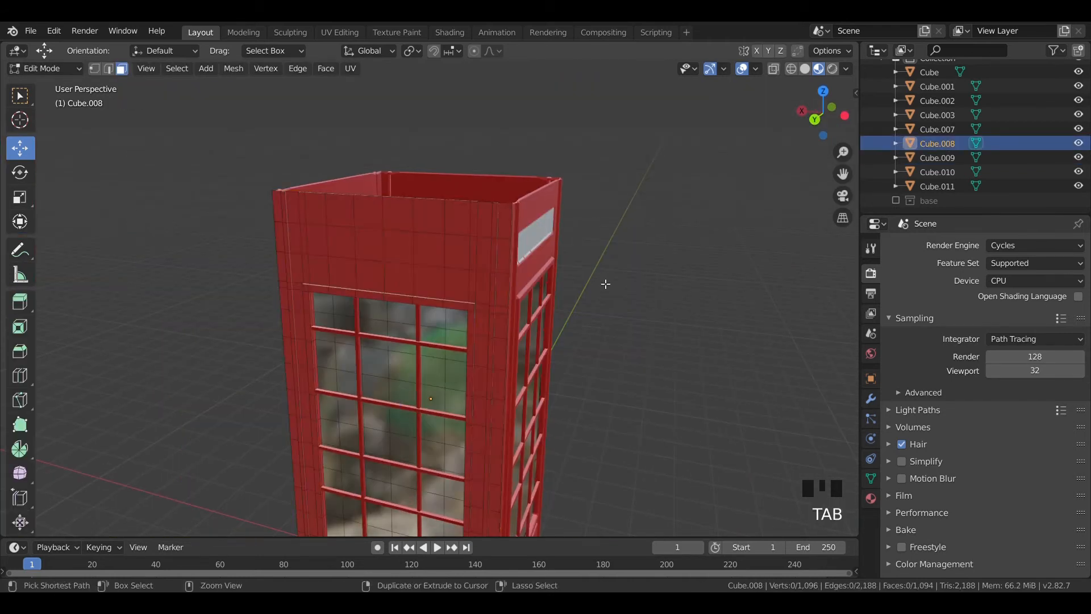
{"action": "key", "text": "a"}
{"action": "key", "text": "ctrl+b"}
{"action": "key", "text": "Tab"}
Step: Add a plane at the booth's center and raise it to the top of the walls
{"action": "middle_click_drag", "start_coordinate": [628, 216], "coordinate": [412, 262]}
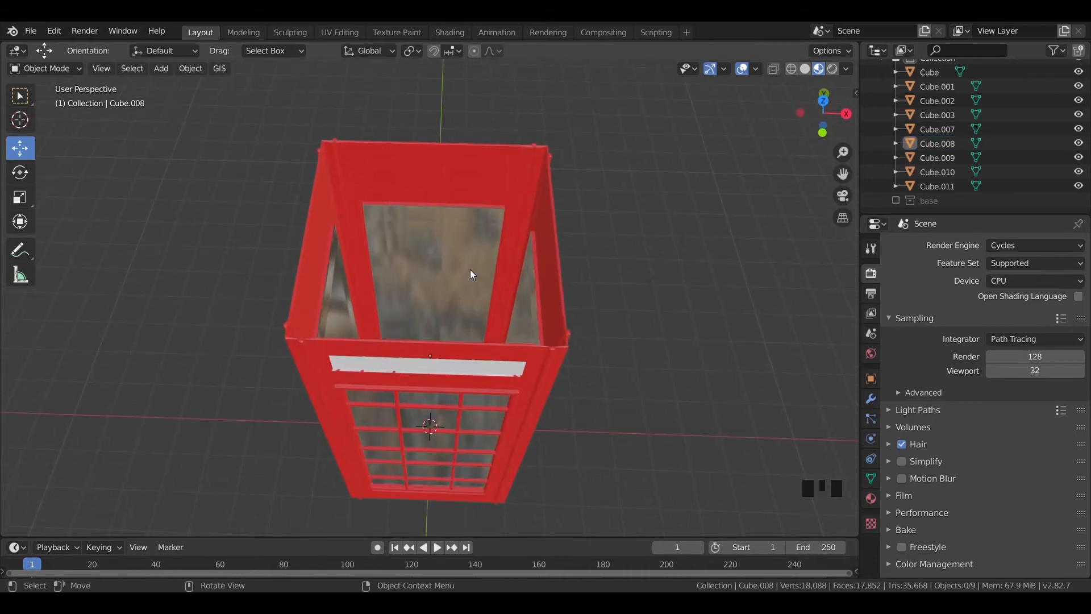
{"action": "key", "text": "KP_1"}
{"action": "key", "text": "shift+a"}
{"action": "left_click", "coordinate": [574, 271]}
{"action": "scroll", "coordinate": [430, 384], "scroll_direction": "down", "scroll_amount": 5}
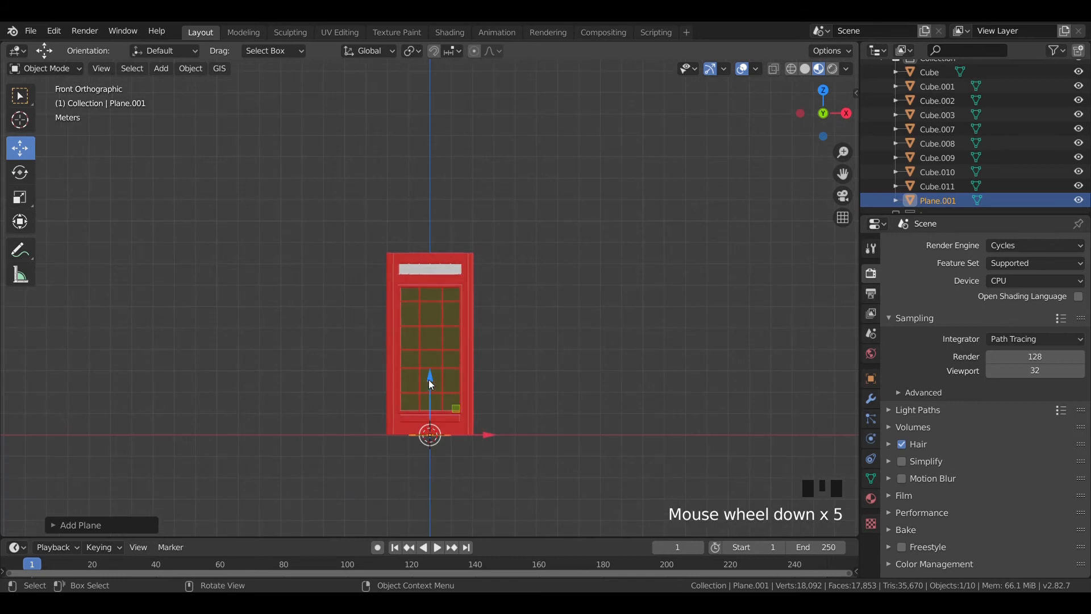
{"action": "left_click_drag", "start_coordinate": [430, 380], "coordinate": [441, 198]}
{"action": "scroll", "coordinate": [441, 198], "scroll_direction": "up", "scroll_amount": 9}
{"action": "middle_click_drag", "start_coordinate": [441, 199], "coordinate": [507, 397], "text": "shift"}
Step: Scale the plane horizontally until it slightly overhangs the walls, and lower it onto their top edges
{"action": "key", "text": "s"}
{"action": "key", "text": "shift+z"}
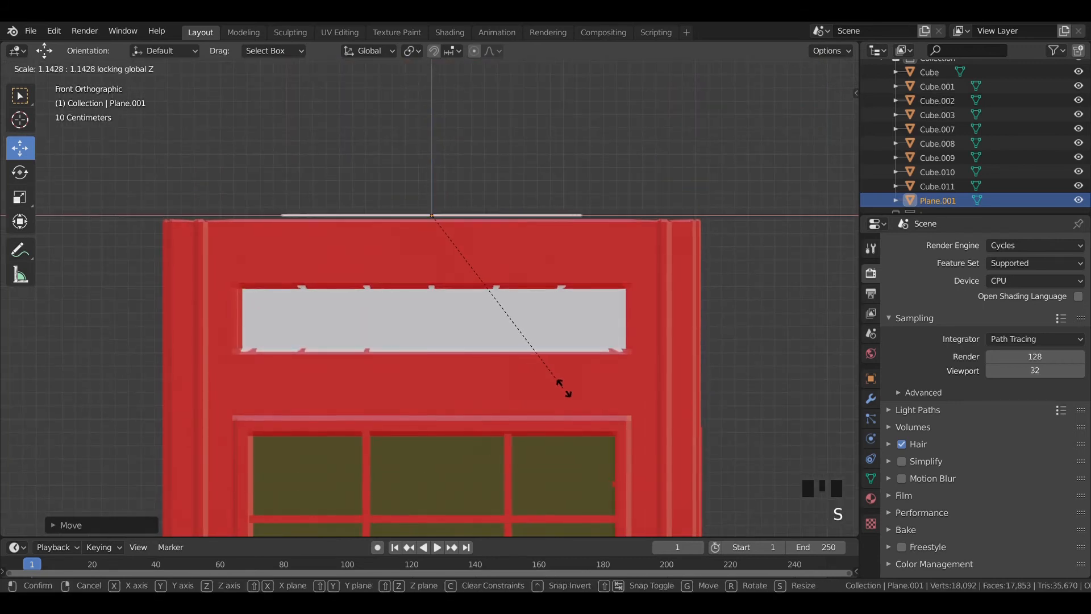
{"action": "left_click", "coordinate": [739, 441]}
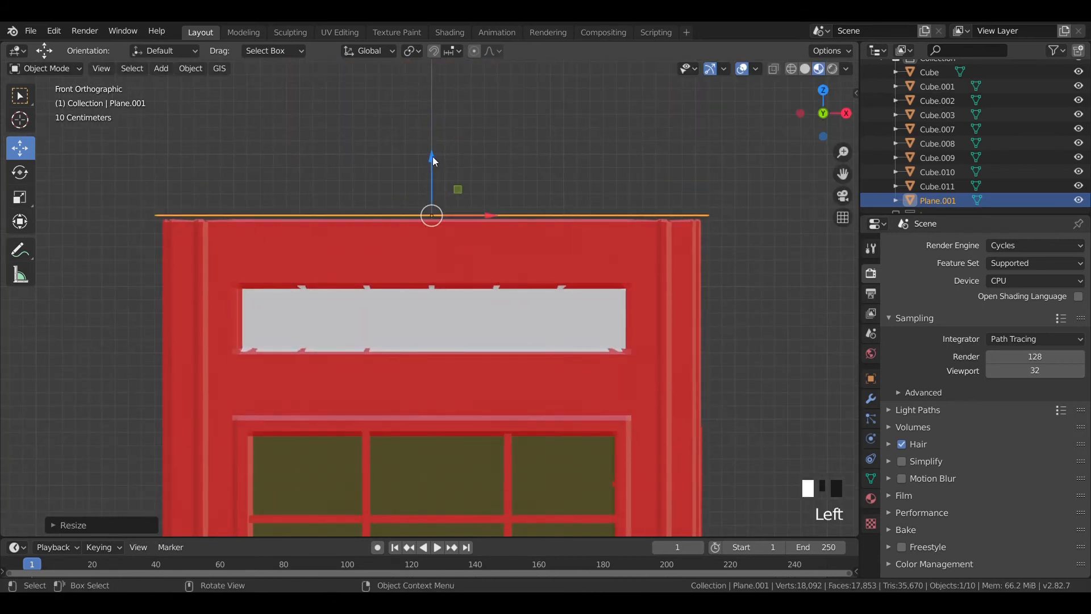
{"action": "left_click_drag", "start_coordinate": [433, 161], "coordinate": [448, 165]}
{"action": "left_click", "coordinate": [449, 165]}
{"action": "middle_click_drag", "start_coordinate": [448, 165], "coordinate": [532, 161]}
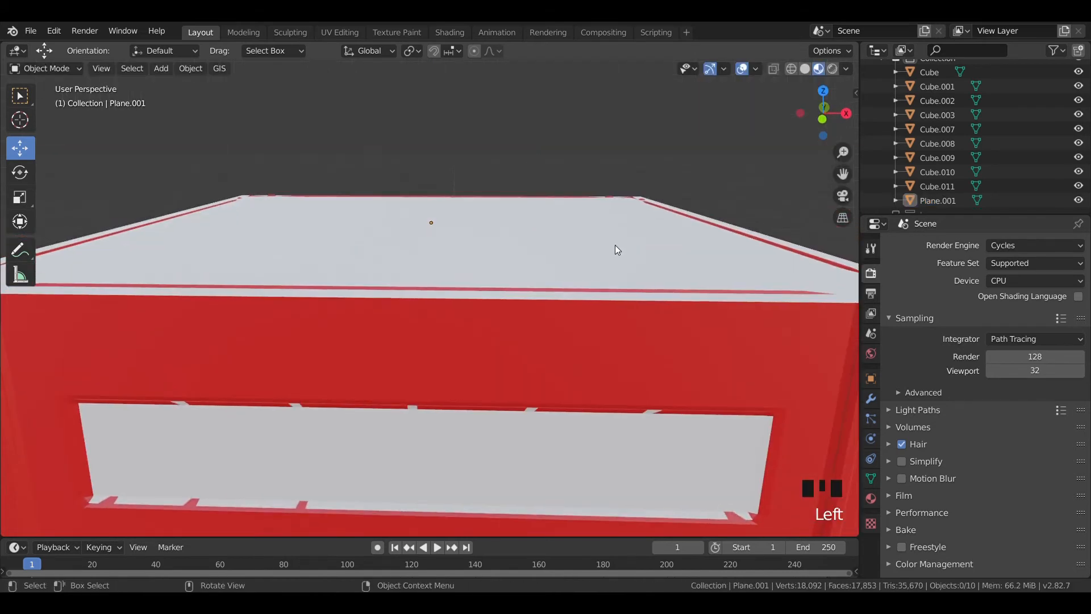
Step: Assign the existing red Material.002 to the roof plane
{"action": "left_click", "coordinate": [870, 499]}
{"action": "left_click", "coordinate": [896, 292]}
{"action": "left_click", "coordinate": [925, 354]}
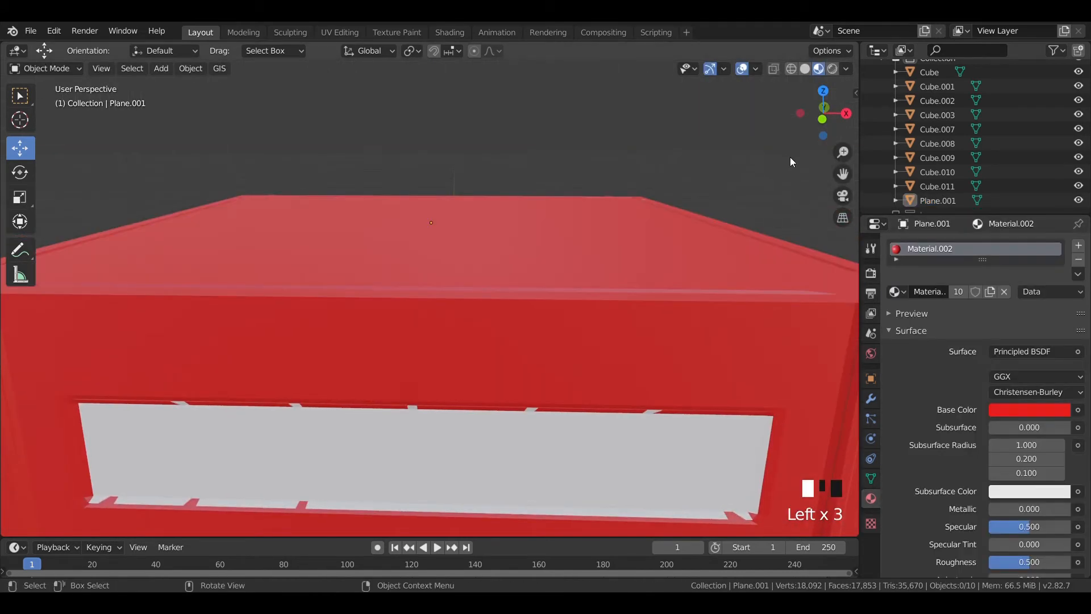
Step: Extrude the roof plane upward about 0.036 m, extrude a second thin layer and scale its top slightly inward to form a lip
{"action": "key", "text": "KP_1"}
{"action": "key", "text": "Tab"}
{"action": "key", "text": "a"}
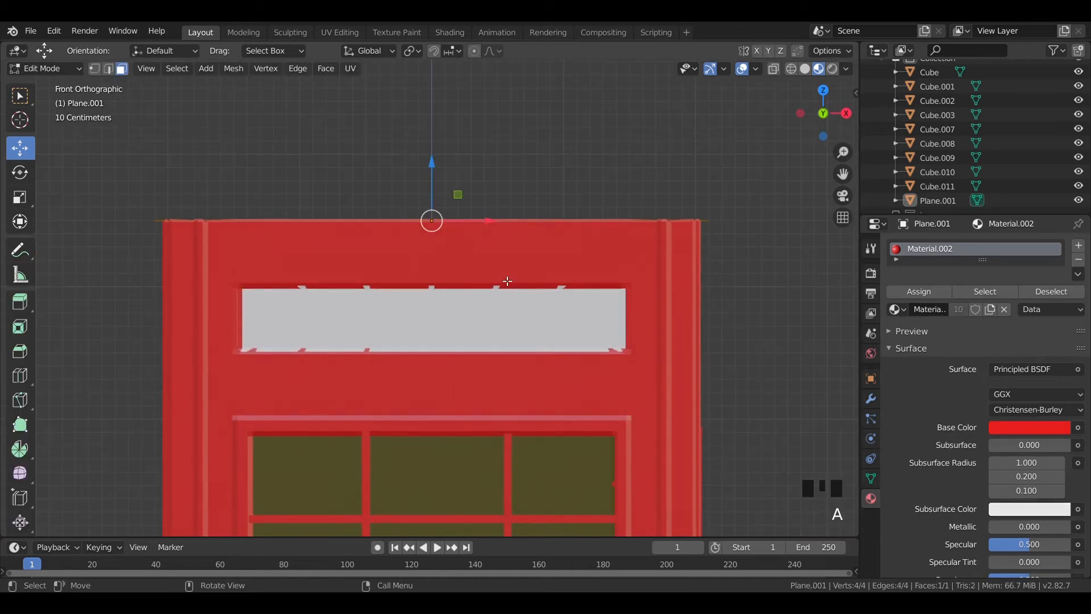
{"action": "middle_click_drag", "start_coordinate": [507, 280], "coordinate": [526, 298]}
{"action": "key", "text": "KP_1"}
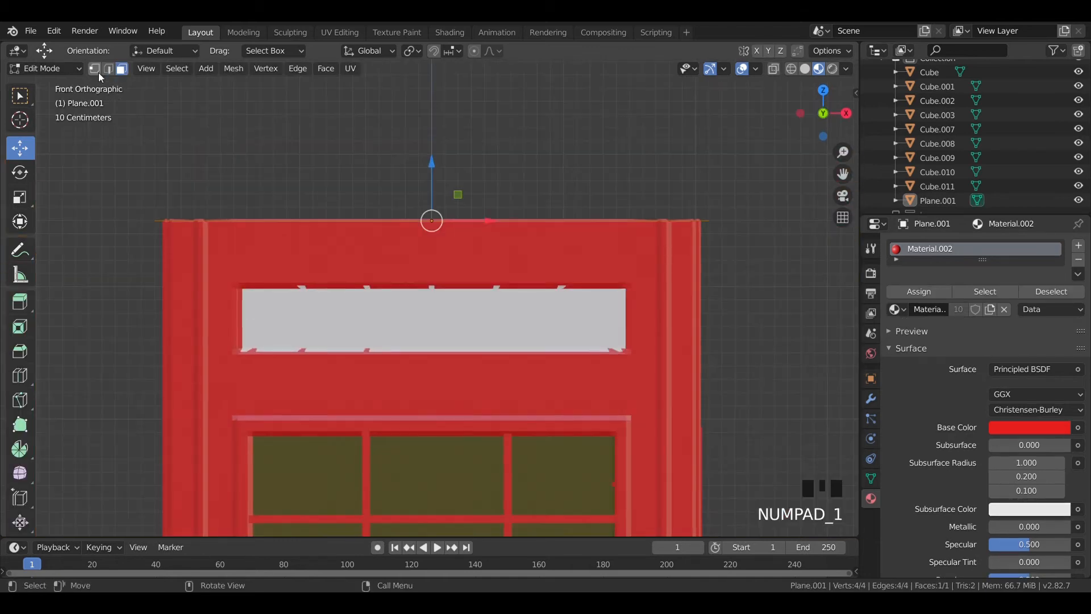
{"action": "scroll", "coordinate": [421, 316], "scroll_direction": "up", "scroll_amount": 2}
{"action": "middle_click_drag", "start_coordinate": [422, 316], "coordinate": [456, 354], "text": "shift"}
{"action": "key", "text": "e"}
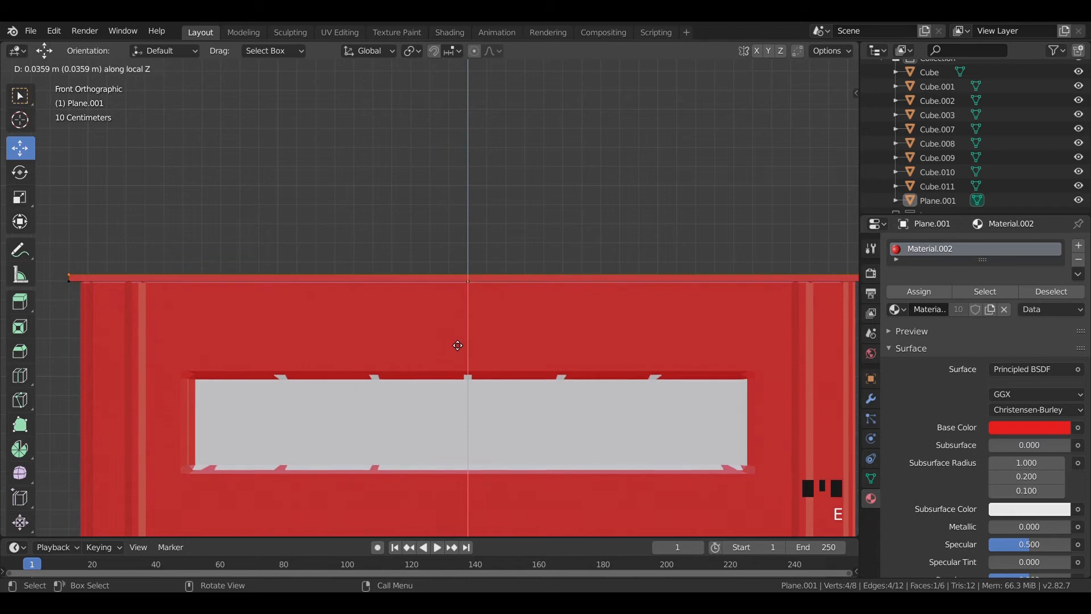
{"action": "left_click", "coordinate": [457, 345]}
{"action": "key", "text": "e"}
{"action": "left_click", "coordinate": [631, 345]}
{"action": "scroll", "coordinate": [759, 326], "scroll_direction": "down", "scroll_amount": 2}
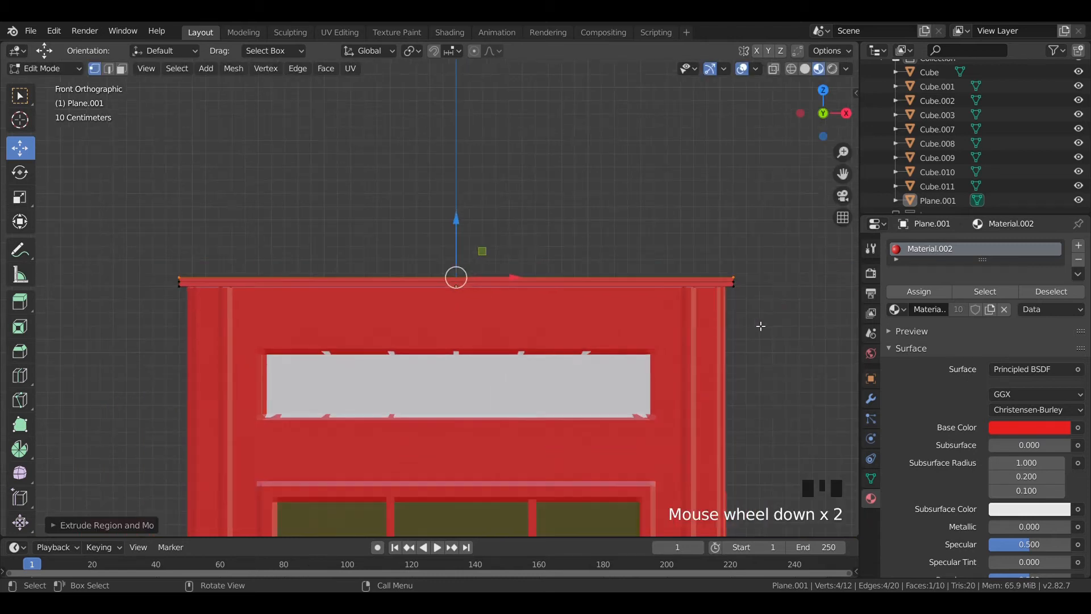
{"action": "key", "text": "s"}
{"action": "left_click", "coordinate": [755, 320]}
Step: Extrude the roof's top upward about 0.13 m and scale its new upper edge slightly outward
{"action": "key", "text": "e"}
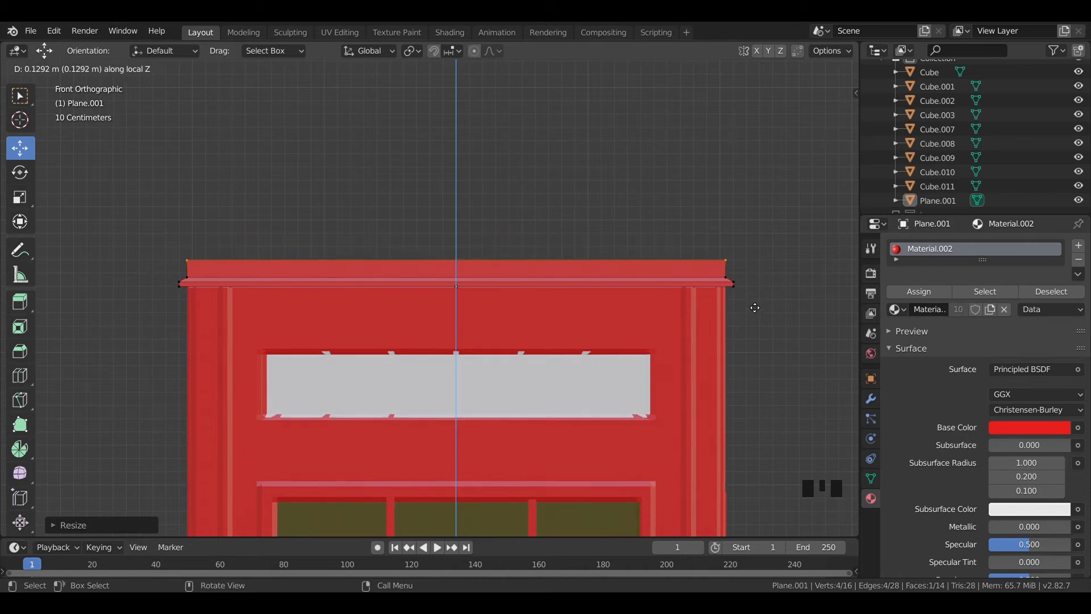
{"action": "left_click", "coordinate": [754, 307]}
{"action": "key", "text": "s"}
{"action": "left_click", "coordinate": [756, 306]}
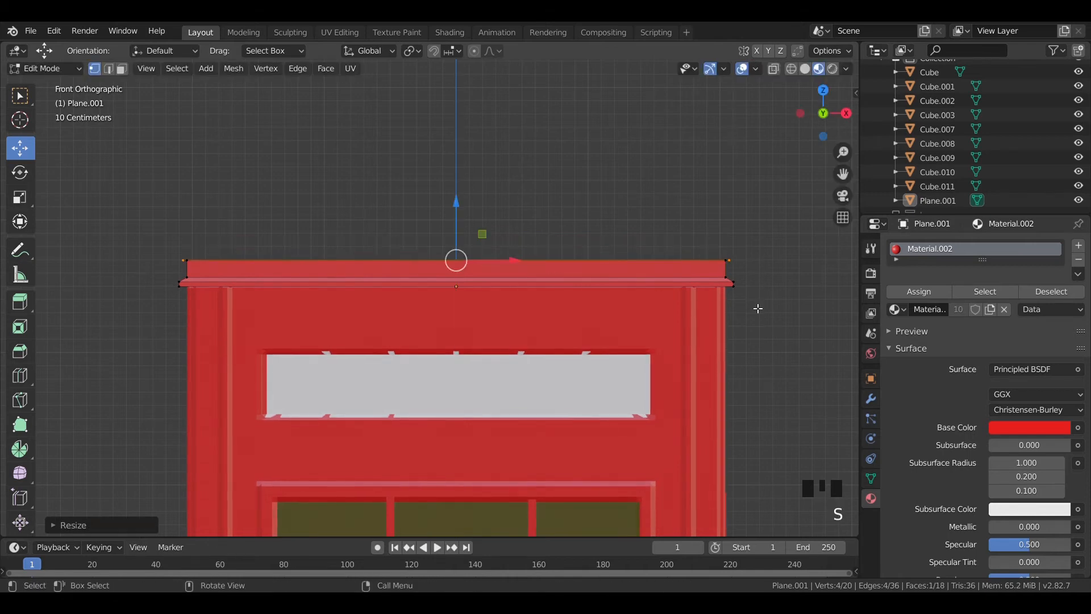
Step: Extrude a thin second lip with its upper edge scaled slightly inward, and extrude a band about 0.2 m high above it
{"action": "middle_click_drag", "start_coordinate": [758, 307], "coordinate": [770, 329]}
{"action": "scroll", "coordinate": [773, 333], "scroll_direction": "down", "scroll_amount": 2}
{"action": "key", "text": "KP_1"}
{"action": "scroll", "coordinate": [773, 333], "scroll_direction": "up", "scroll_amount": 3}
{"action": "key", "text": "e"}
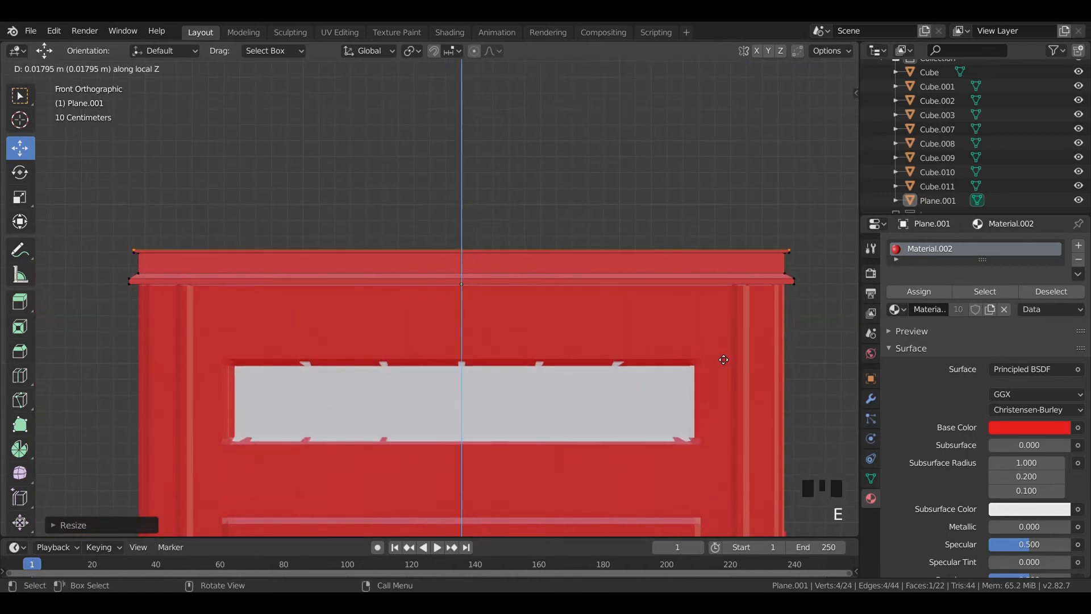
{"action": "left_click", "coordinate": [832, 344]}
{"action": "key", "text": "e"}
{"action": "left_click", "coordinate": [833, 344]}
{"action": "key", "text": "s"}
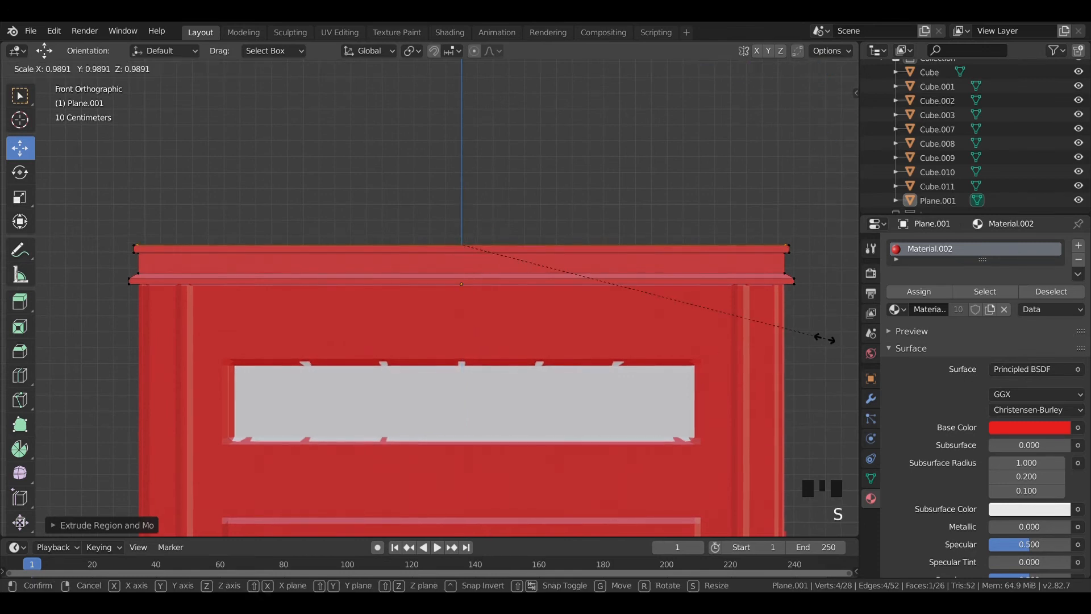
{"action": "left_click", "coordinate": [822, 338]}
{"action": "key", "text": "e"}
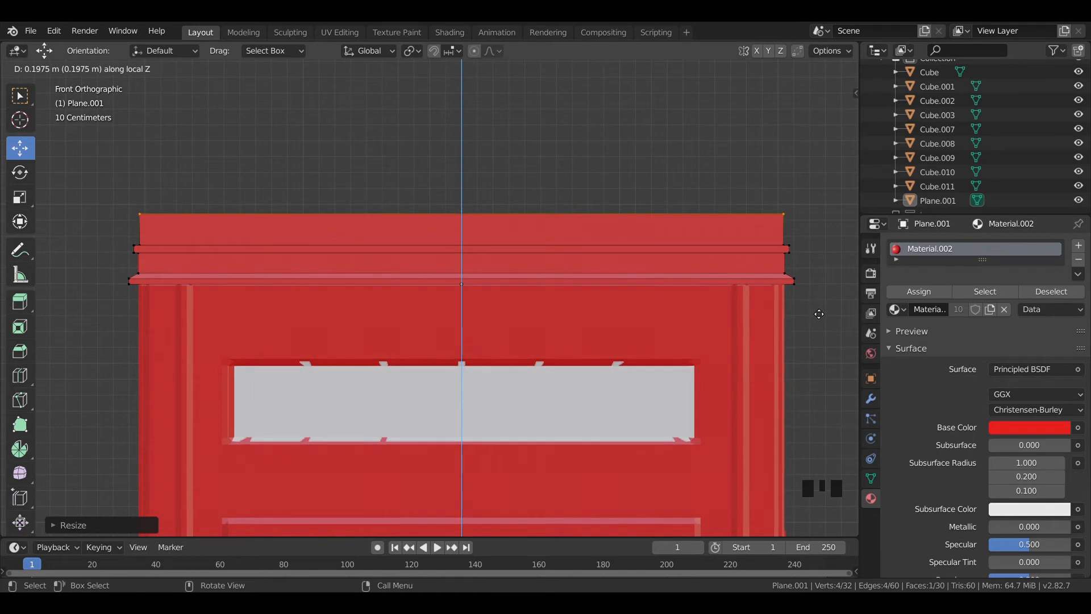
{"action": "left_click", "coordinate": [818, 314]}
Step: Extrude the roof's top upward about 0.9 m and scale it inward to form the sloping roof sides
{"action": "middle_click_drag", "start_coordinate": [818, 314], "coordinate": [688, 335]}
{"action": "key", "text": "KP_1"}
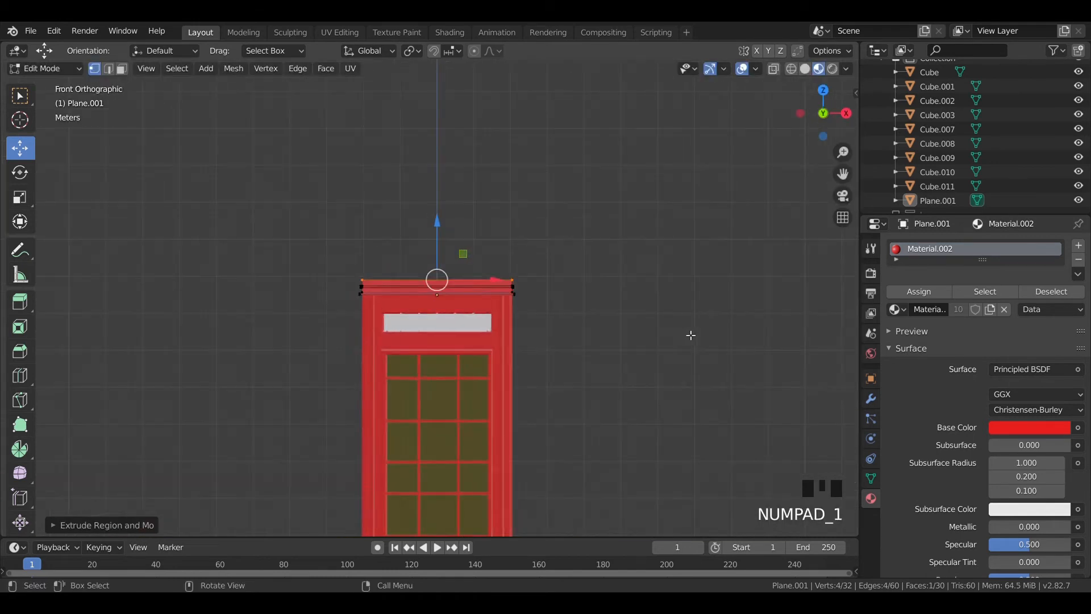
{"action": "scroll", "coordinate": [696, 334], "scroll_direction": "up", "scroll_amount": 5}
{"action": "key", "text": "e"}
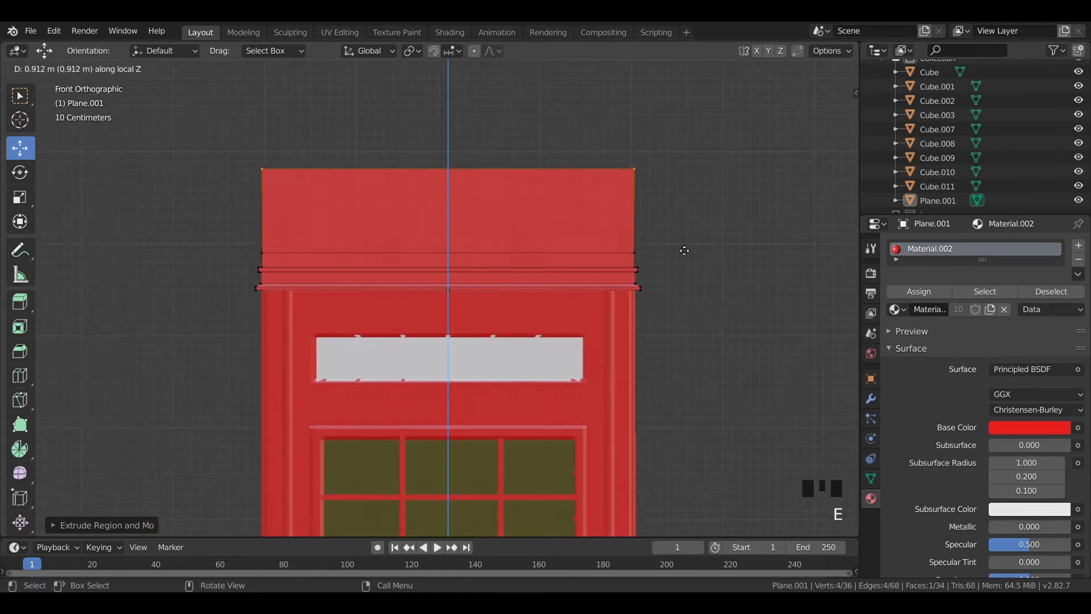
{"action": "left_click", "coordinate": [687, 254]}
{"action": "key", "text": "s"}
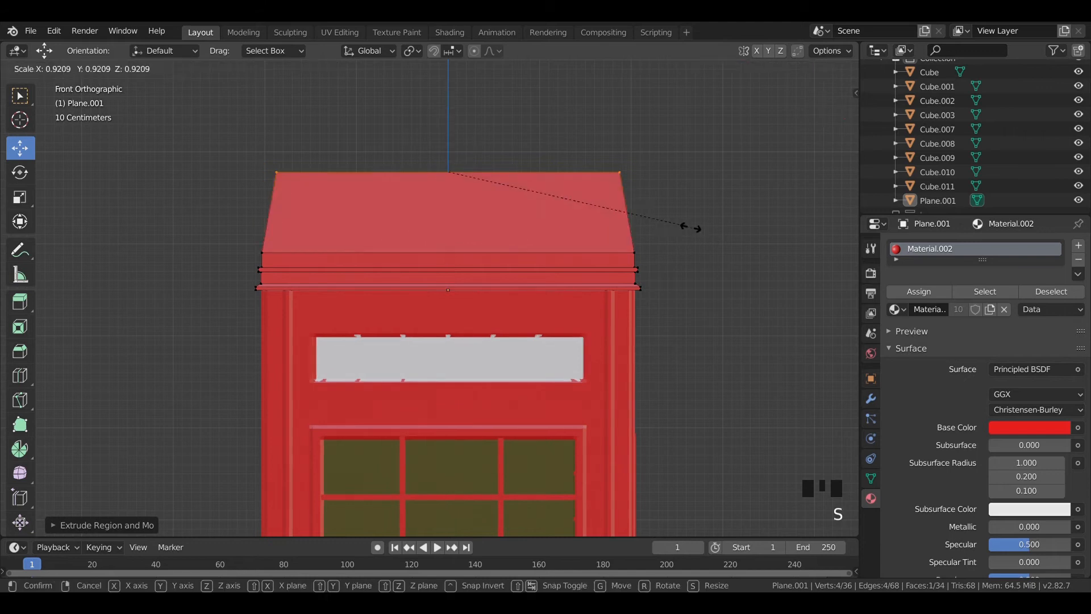
{"action": "left_click", "coordinate": [615, 234]}
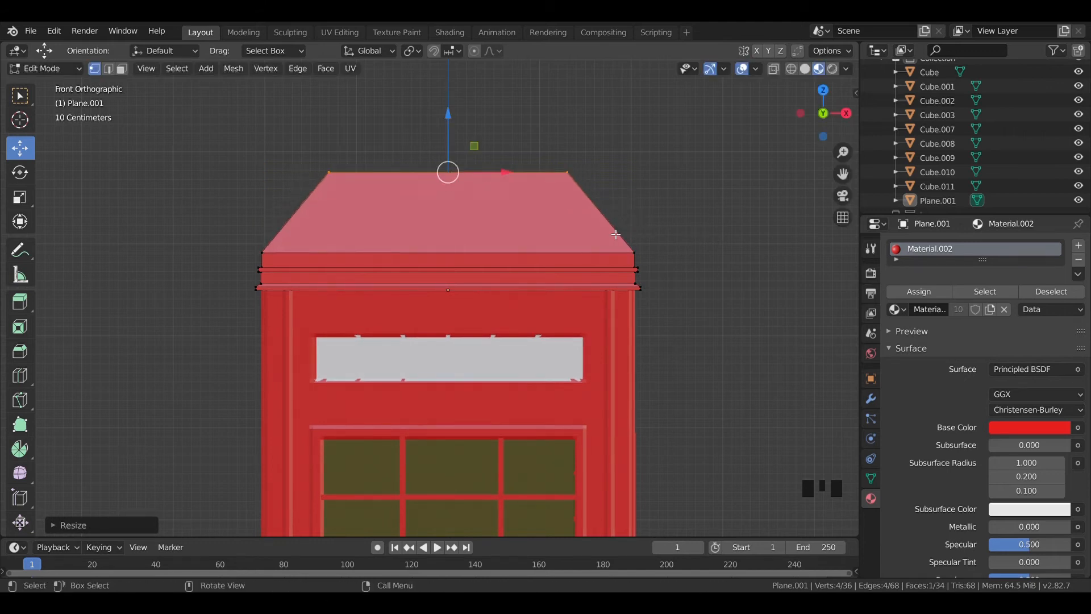
Step: Extrude thin layers from the top of the slope and scale the upper edge slightly outward
{"action": "key", "text": "e"}
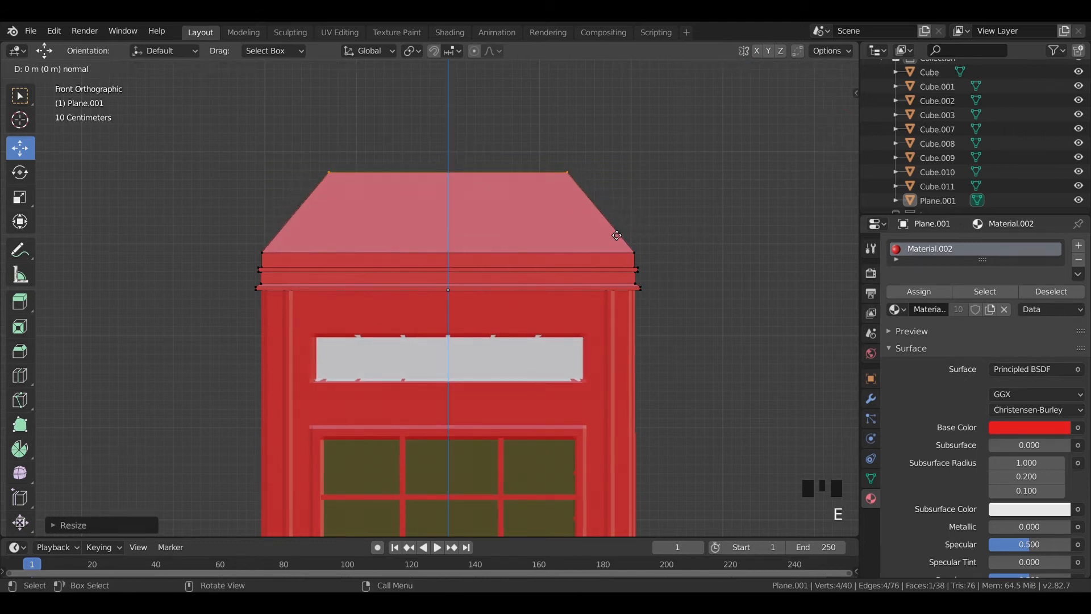
{"action": "left_click", "coordinate": [614, 232]}
{"action": "key", "text": "e"}
{"action": "left_click", "coordinate": [614, 232]}
{"action": "key", "text": "s"}
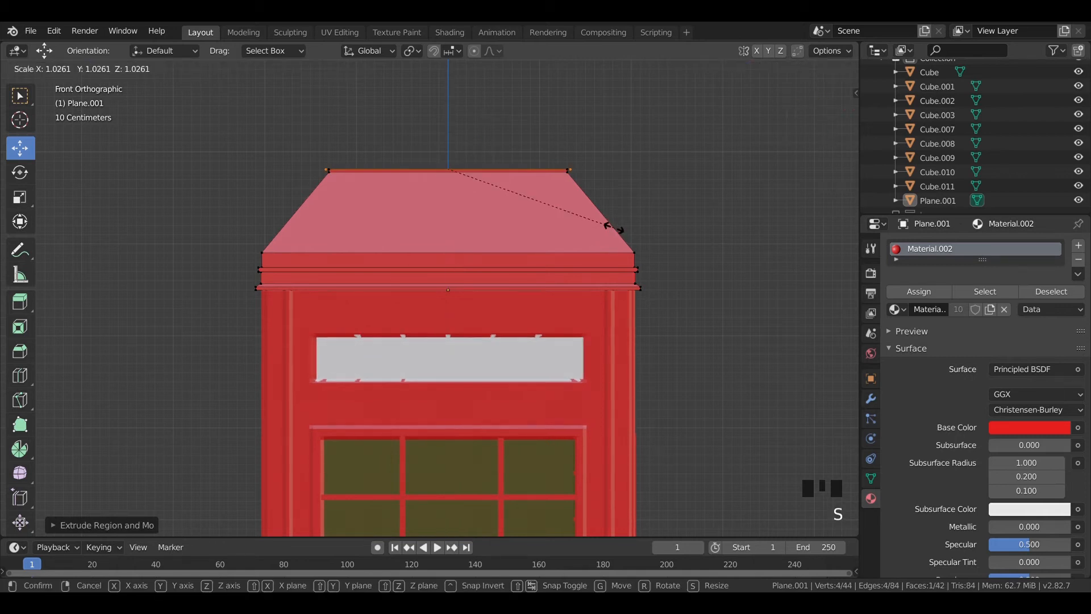
{"action": "left_click", "coordinate": [619, 233]}
Step: Extrude the roof's upper rim again, scale its top slightly inward and extrude a thin flat cap above it
{"action": "key", "text": "e"}
{"action": "left_click", "coordinate": [618, 233]}
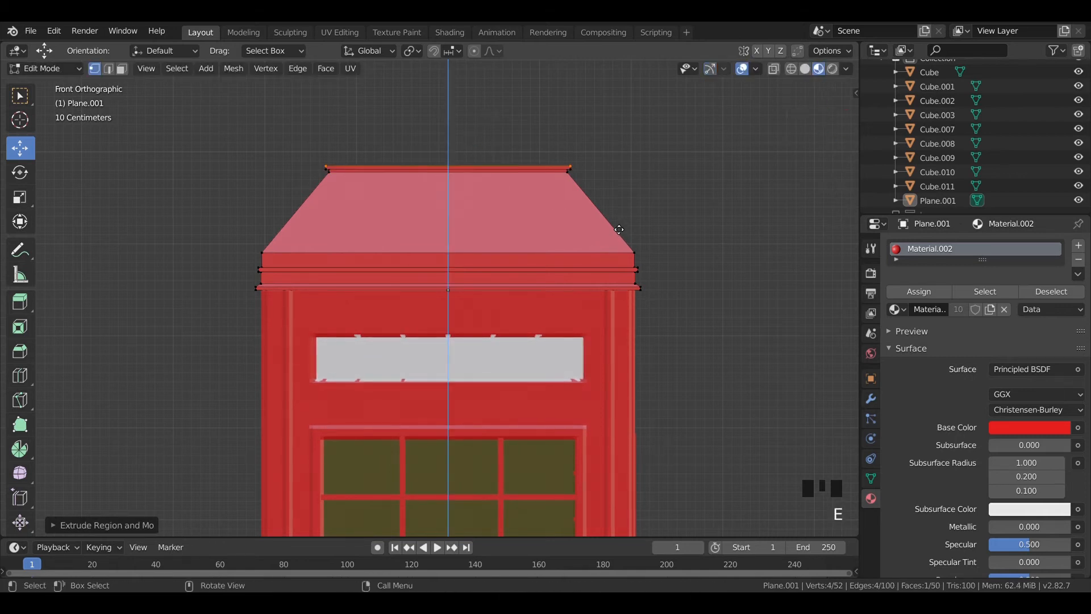
{"action": "key", "text": "s"}
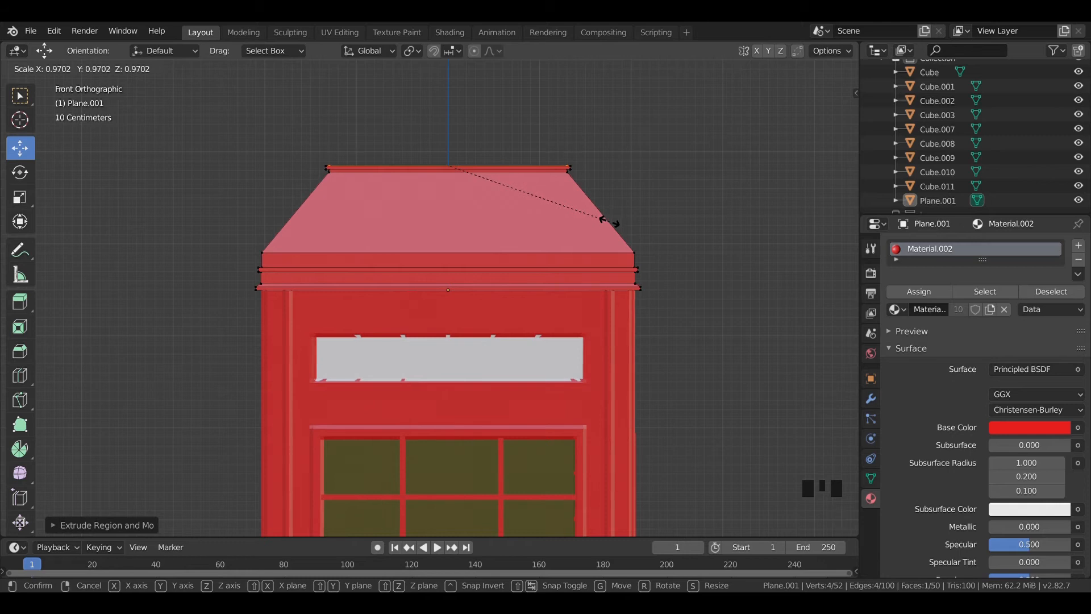
{"action": "left_click", "coordinate": [614, 227]}
{"action": "key", "text": "e"}
{"action": "left_click", "coordinate": [613, 223]}
{"action": "key", "text": "Tab"}
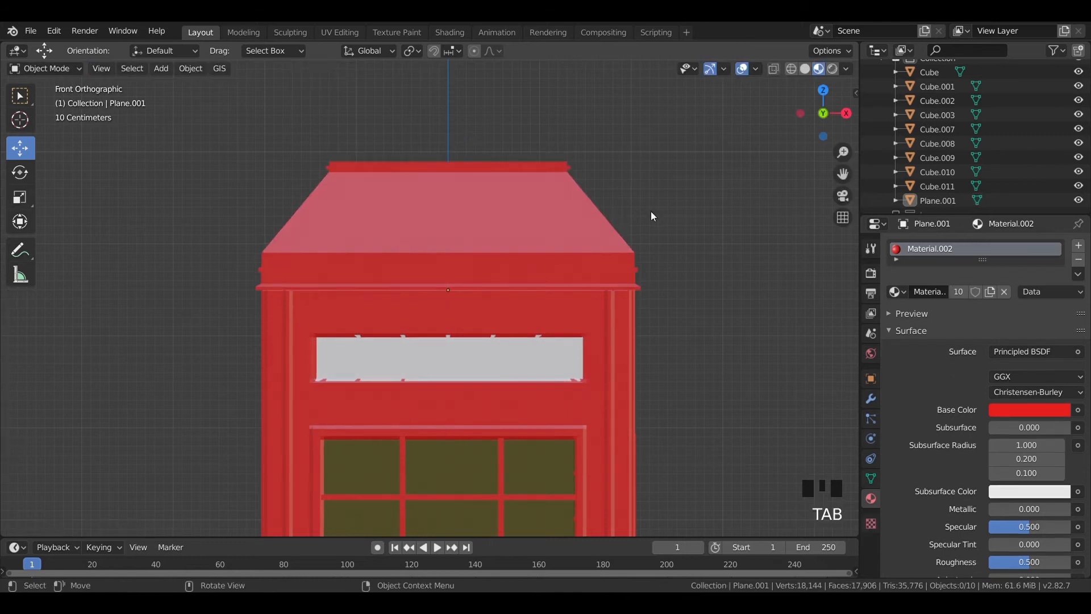
Step: Apply the roof's scale and open its mesh for editing in edge selection mode
{"action": "scroll", "coordinate": [650, 210], "scroll_direction": "down", "scroll_amount": 6}
{"action": "middle_click_drag", "start_coordinate": [650, 210], "coordinate": [428, 251]}
{"action": "middle_click_drag", "start_coordinate": [591, 261], "coordinate": [482, 278]}
{"action": "scroll", "coordinate": [482, 279], "scroll_direction": "up", "scroll_amount": 5}
{"action": "left_click", "coordinate": [482, 279]}
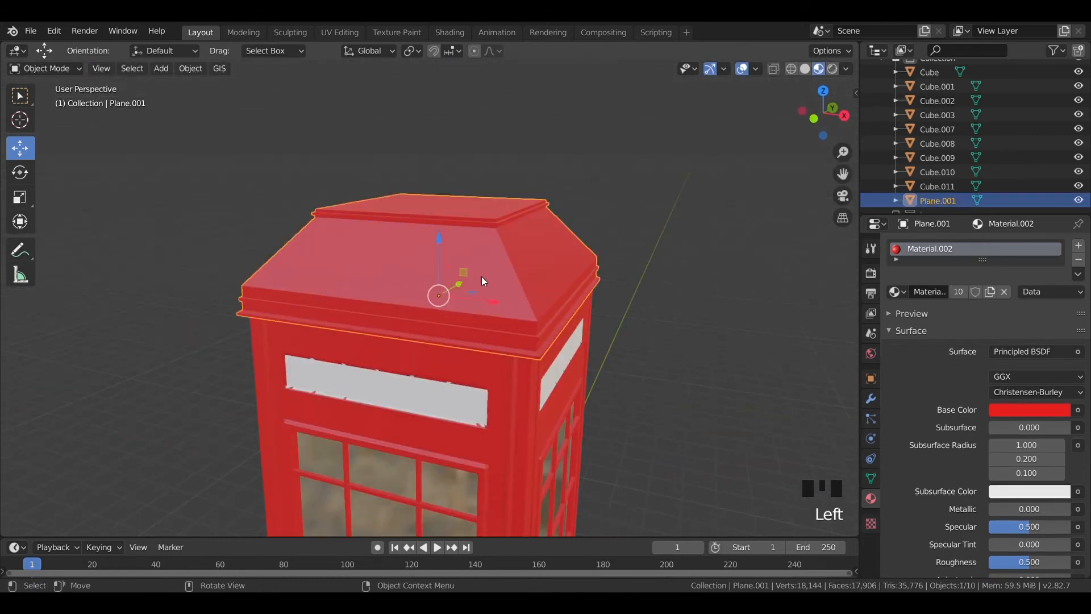
{"action": "key", "text": "Tab"}
{"action": "left_click", "coordinate": [106, 72]}
{"action": "key", "text": "Tab"}
{"action": "left_click", "coordinate": [400, 239]}
{"action": "key", "text": "ctrl+a"}
{"action": "left_click", "coordinate": [401, 239]}
{"action": "key", "text": "Tab"}
Step: Select the four sloping corner edges of the roof
{"action": "left_click", "coordinate": [500, 263]}
{"action": "middle_click_drag", "start_coordinate": [379, 267], "coordinate": [418, 284]}
{"action": "left_click", "coordinate": [328, 287], "text": "shift"}
{"action": "middle_click_drag", "start_coordinate": [328, 287], "coordinate": [416, 282]}
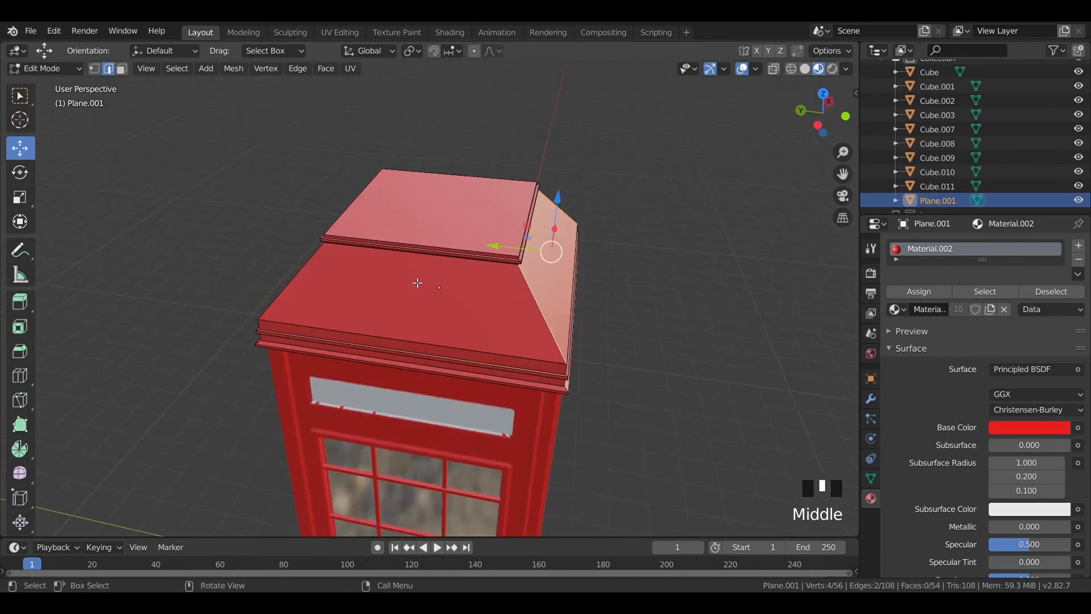
{"action": "left_click", "coordinate": [297, 281], "text": "shift"}
{"action": "middle_click_drag", "start_coordinate": [297, 281], "coordinate": [426, 290]}
{"action": "middle_click_drag", "start_coordinate": [310, 298], "coordinate": [409, 293]}
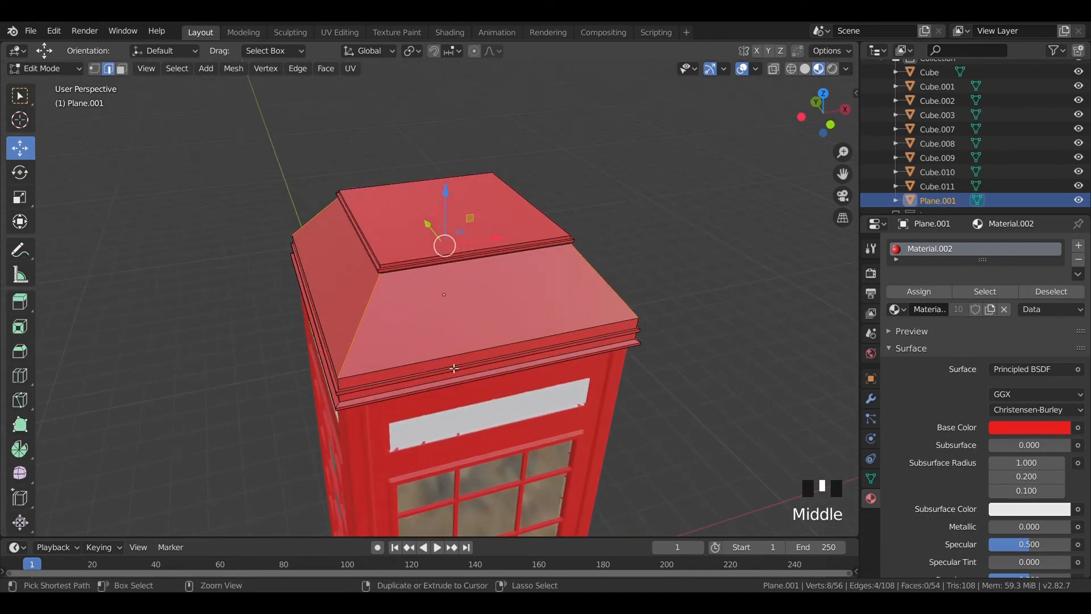
Step: Try rounding the roof's four sloping corner edges with a wide multi-segment bevel
{"action": "key", "text": "ctrl+b"}
{"action": "scroll", "coordinate": [596, 386], "scroll_direction": "up", "scroll_amount": 15}
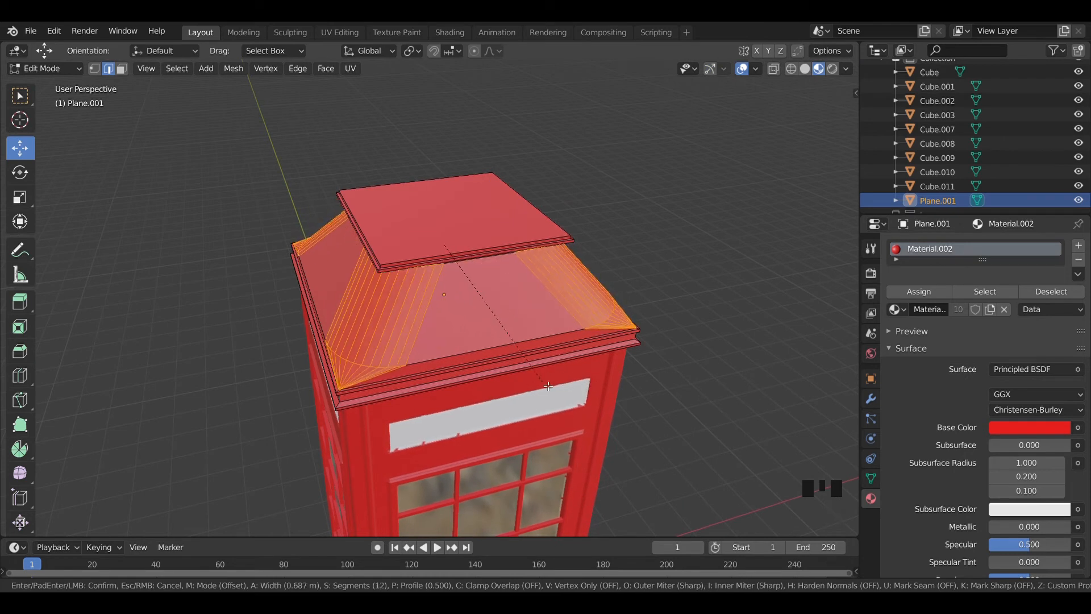
{"action": "left_click", "coordinate": [596, 387]}
{"action": "key", "text": "Tab"}
{"action": "middle_click_drag", "start_coordinate": [694, 225], "coordinate": [673, 306]}
{"action": "scroll", "coordinate": [568, 296], "scroll_direction": "up", "scroll_amount": 5}
{"action": "left_click", "coordinate": [462, 288]}
Step: Undo the multi-segment bevel on the roof's corner edges
{"action": "key", "text": "ctrl+z"}
{"action": "key", "text": "ctrl+z"}
{"action": "key", "text": "ctrl+z"}
{"action": "key", "text": "ctrl+z"}
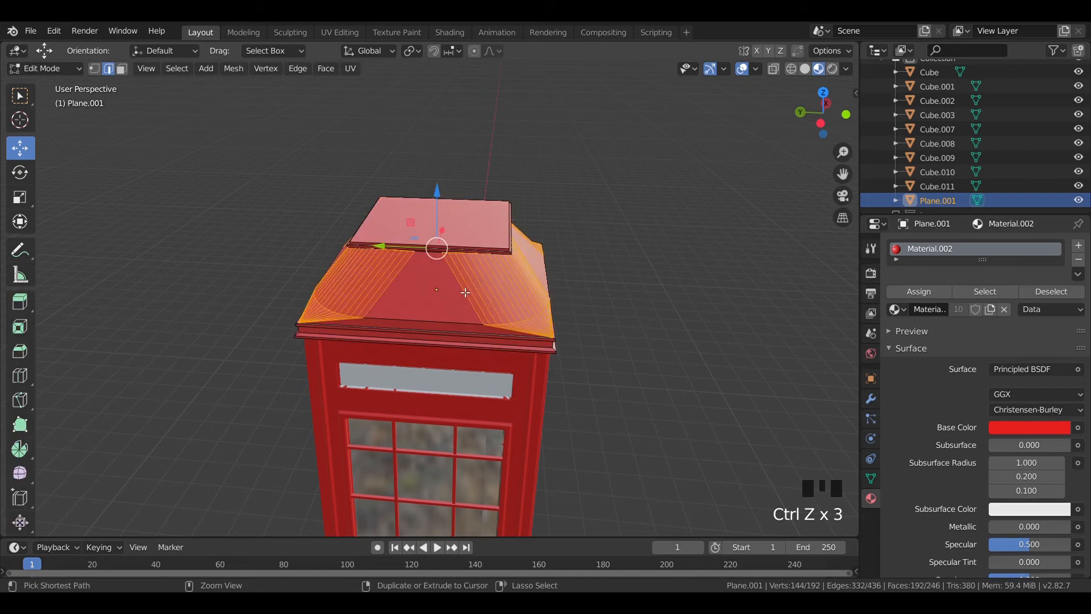
Step: Bevel the roof's four sloping corner edges with a single segment about 0.485 m wide
{"action": "key", "text": "ctrl+b"}
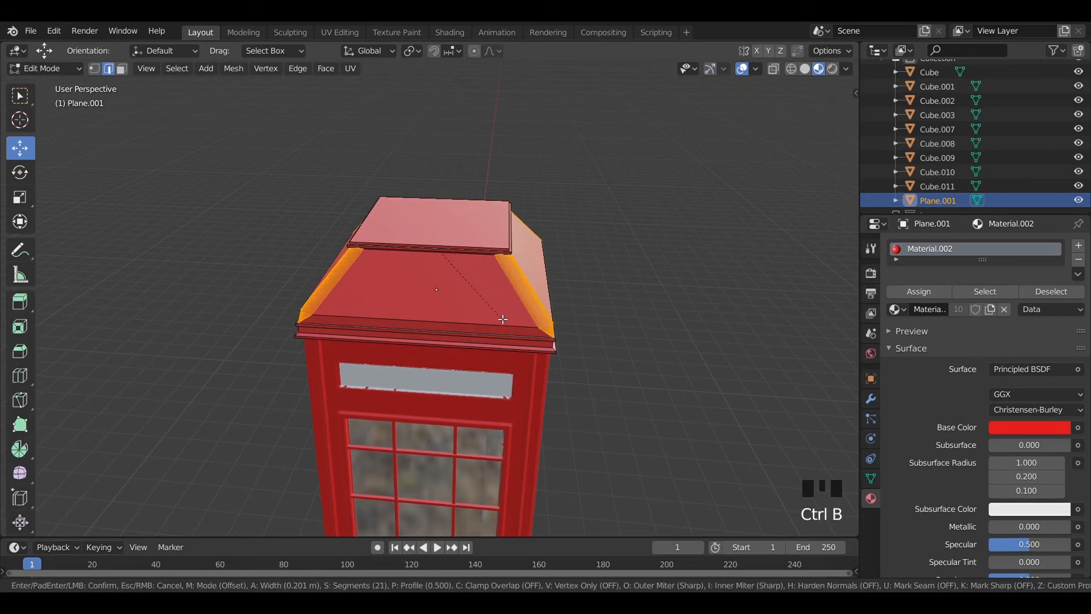
{"action": "scroll", "coordinate": [500, 320], "scroll_direction": "down", "scroll_amount": 16}
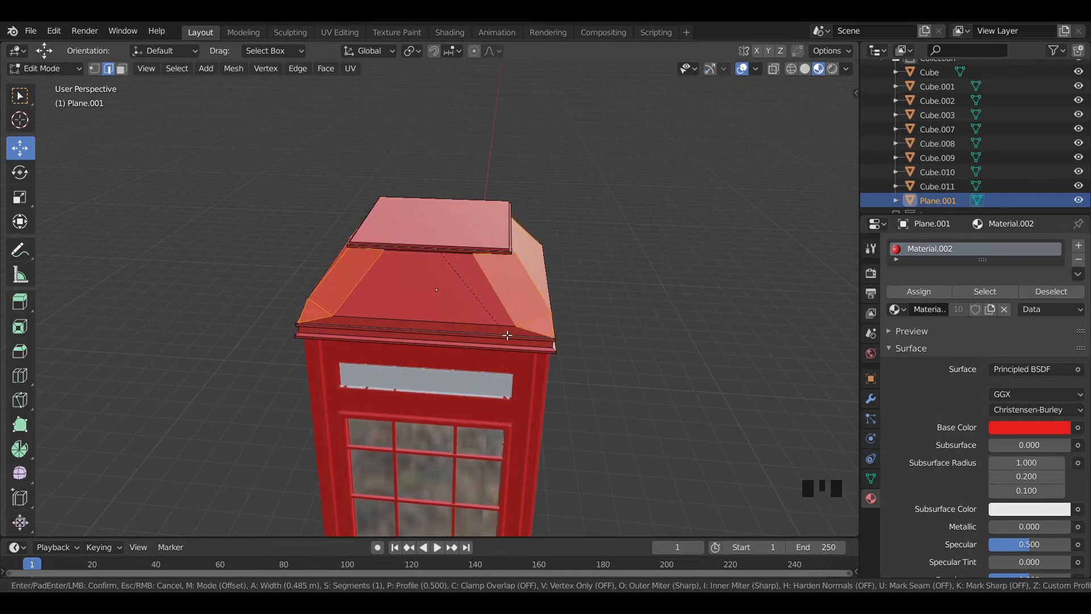
{"action": "left_click", "coordinate": [508, 335]}
{"action": "key", "text": "Tab"}
Step: Bevel all edges of the roof slightly
{"action": "middle_click_drag", "start_coordinate": [647, 268], "coordinate": [466, 283]}
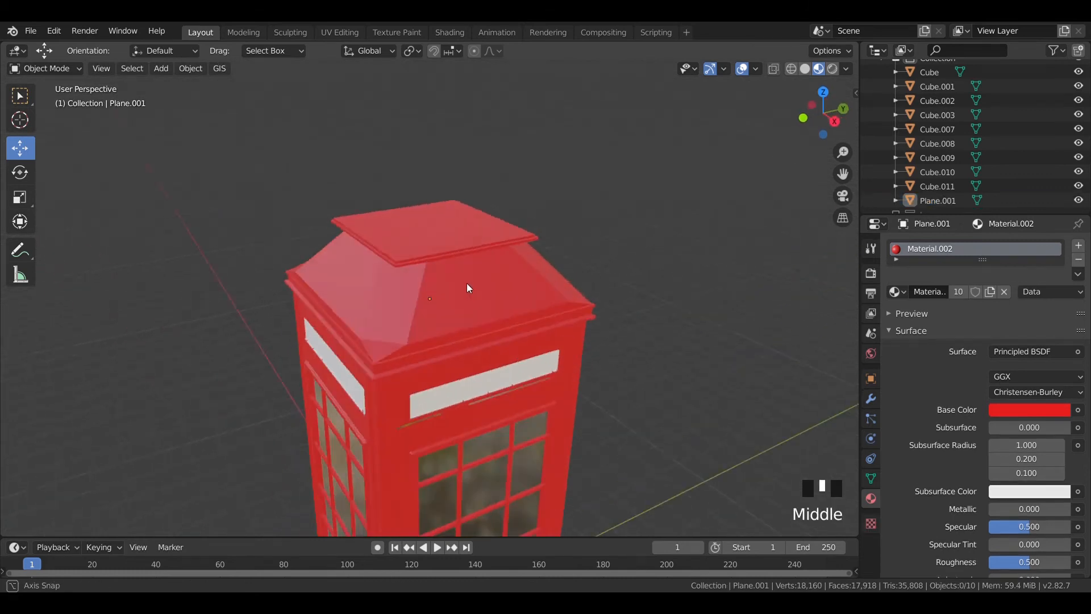
{"action": "left_click", "coordinate": [445, 278]}
{"action": "key", "text": "Tab"}
{"action": "scroll", "coordinate": [490, 302], "scroll_direction": "up", "scroll_amount": 3}
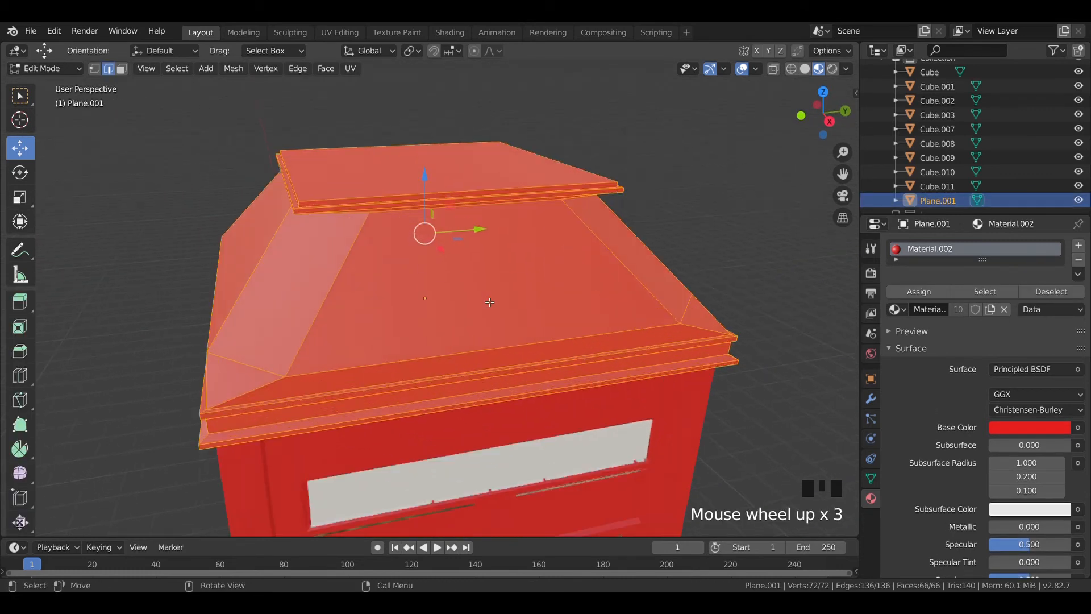
{"action": "scroll", "coordinate": [490, 301], "scroll_direction": "up", "scroll_amount": 1}
{"action": "key", "text": "ctrl+b"}
{"action": "left_click", "coordinate": [494, 305]}
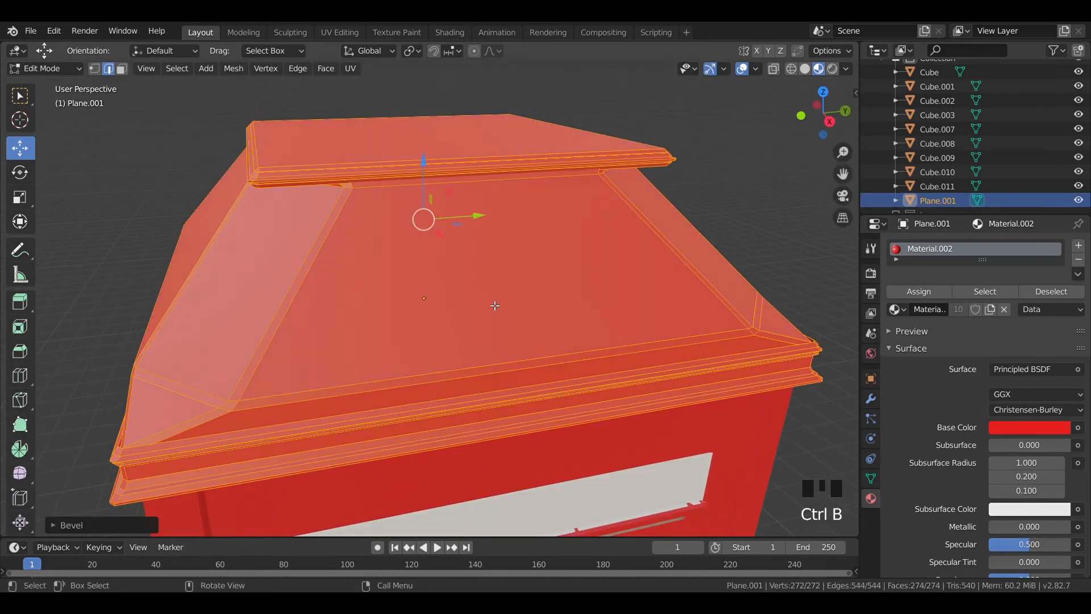
Step: Finish editing the roof mesh and set the roughness of the wall's glass material to 0.3
{"action": "key", "text": "Tab"}
{"action": "left_click", "coordinate": [213, 148]}
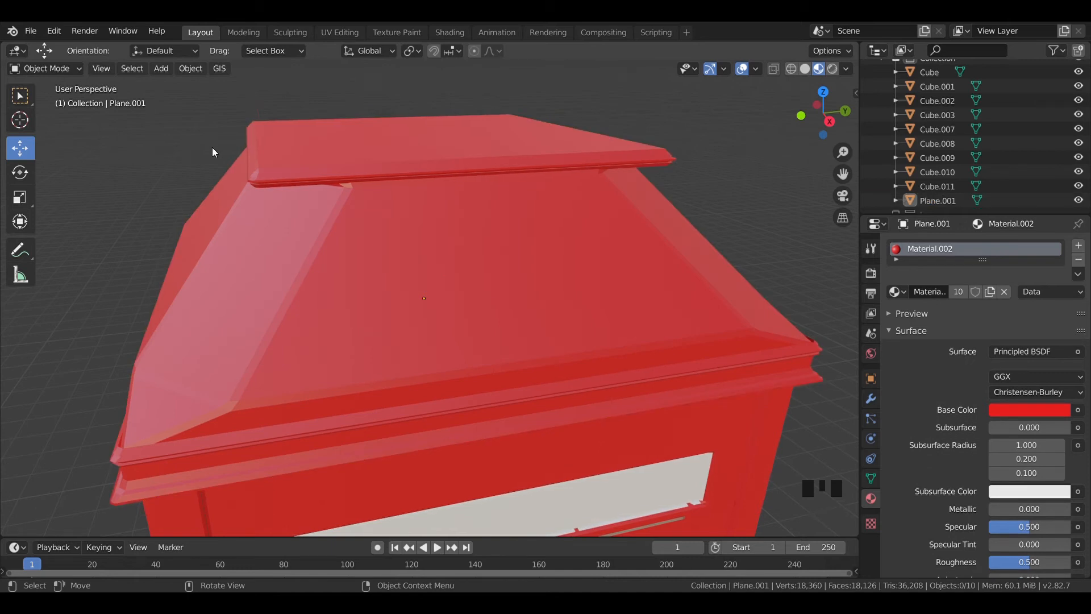
{"action": "middle_click_drag", "start_coordinate": [148, 175], "coordinate": [325, 212]}
{"action": "scroll", "coordinate": [362, 219], "scroll_direction": "down", "scroll_amount": 4}
{"action": "scroll", "coordinate": [390, 296], "scroll_direction": "down", "scroll_amount": 4}
{"action": "left_click", "coordinate": [405, 357]}
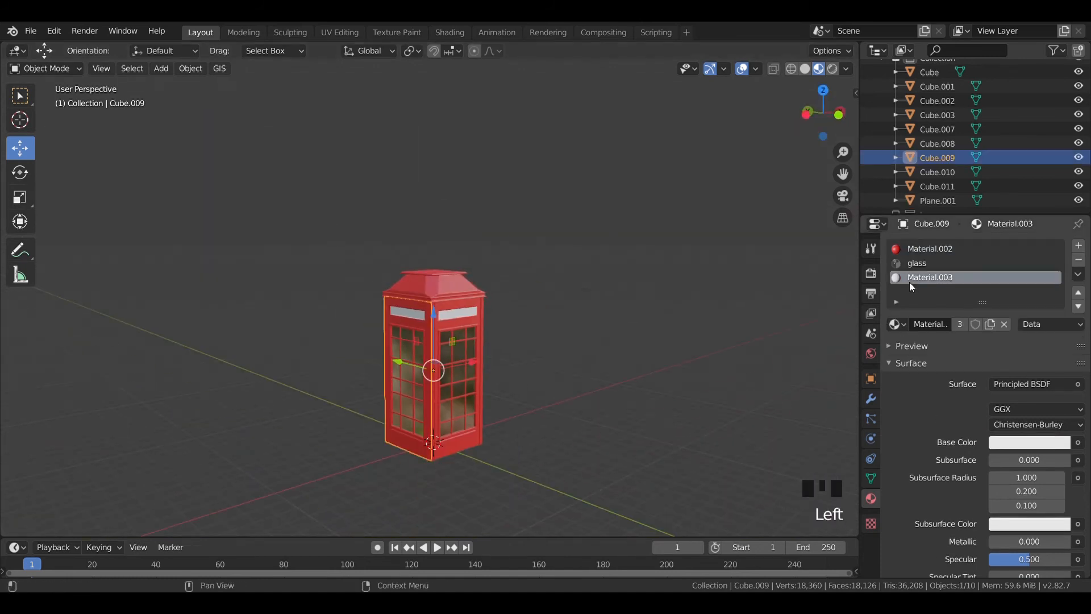
{"action": "left_click", "coordinate": [916, 263]}
{"action": "type", "text": "3"}
{"action": "key", "text": "Return"}
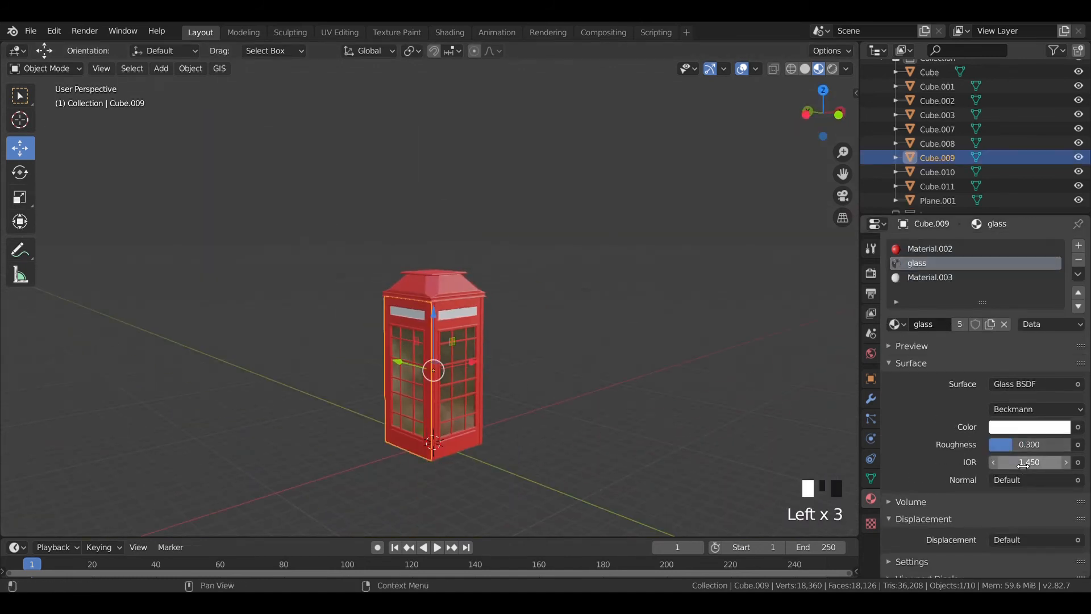
Step: Select all parts of the telephone booth and scale them down together
{"action": "left_click", "coordinate": [642, 335]}
{"action": "key", "text": "b"}
{"action": "left_click_drag", "start_coordinate": [574, 476], "coordinate": [373, 216]}
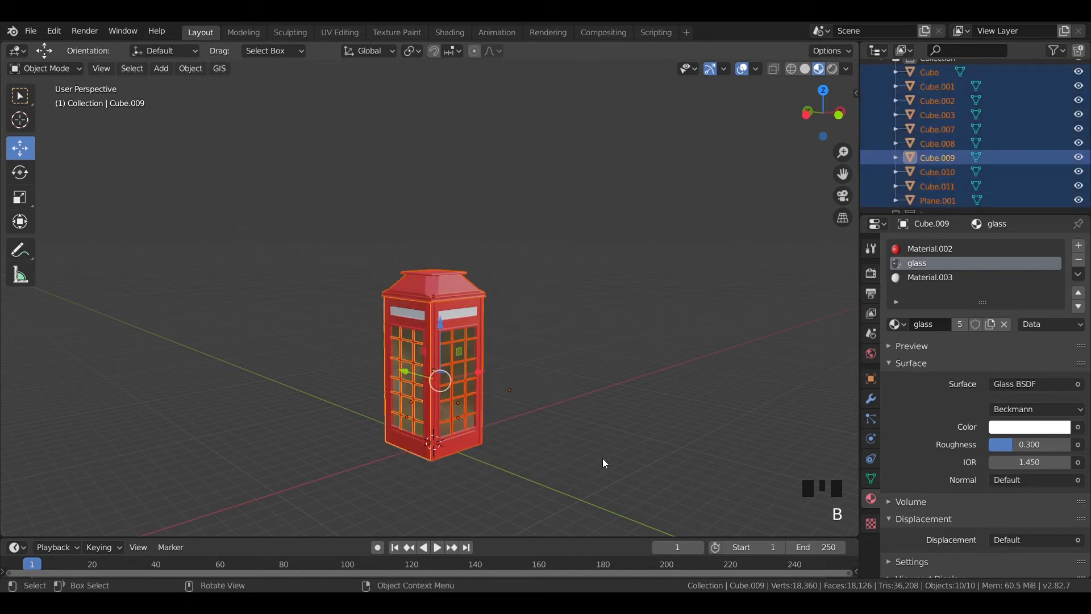
{"action": "key", "text": "s"}
{"action": "left_click", "coordinate": [431, 329]}
Step: Join all booth parts into one object, with the roof as the active part
{"action": "left_click", "coordinate": [431, 329], "text": "shift"}
{"action": "scroll", "coordinate": [492, 349], "scroll_direction": "up", "scroll_amount": 1, "text": "shift"}
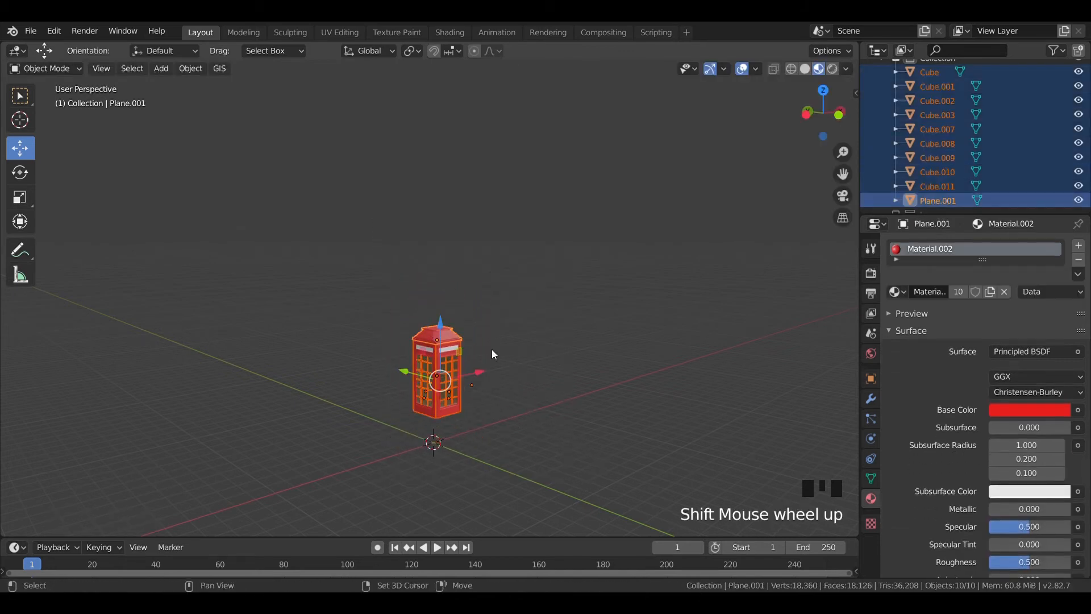
{"action": "scroll", "coordinate": [500, 355], "scroll_direction": "up", "scroll_amount": 3}
{"action": "key", "text": "ctrl+j"}
Step: Deselect the booth and enable the base collection to bring back the ground, lamp and camera
{"action": "key", "text": "KP_1"}
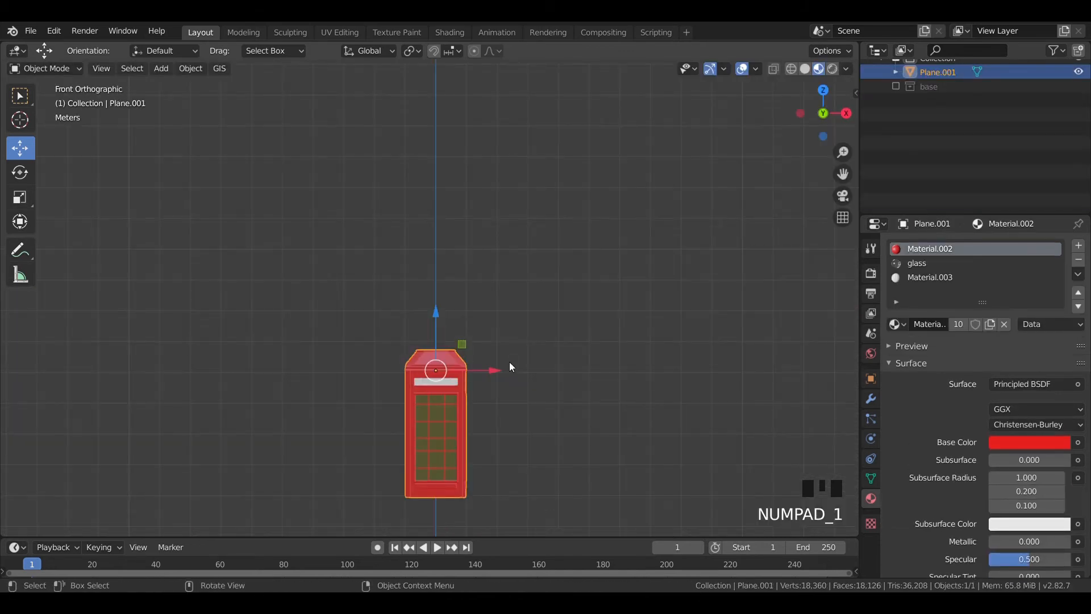
{"action": "middle_click_drag", "start_coordinate": [509, 361], "coordinate": [526, 242], "text": "shift"}
{"action": "left_click", "coordinate": [529, 247]}
{"action": "key", "text": "shift+a"}
{"action": "left_click", "coordinate": [551, 190]}
{"action": "left_click", "coordinate": [896, 110]}
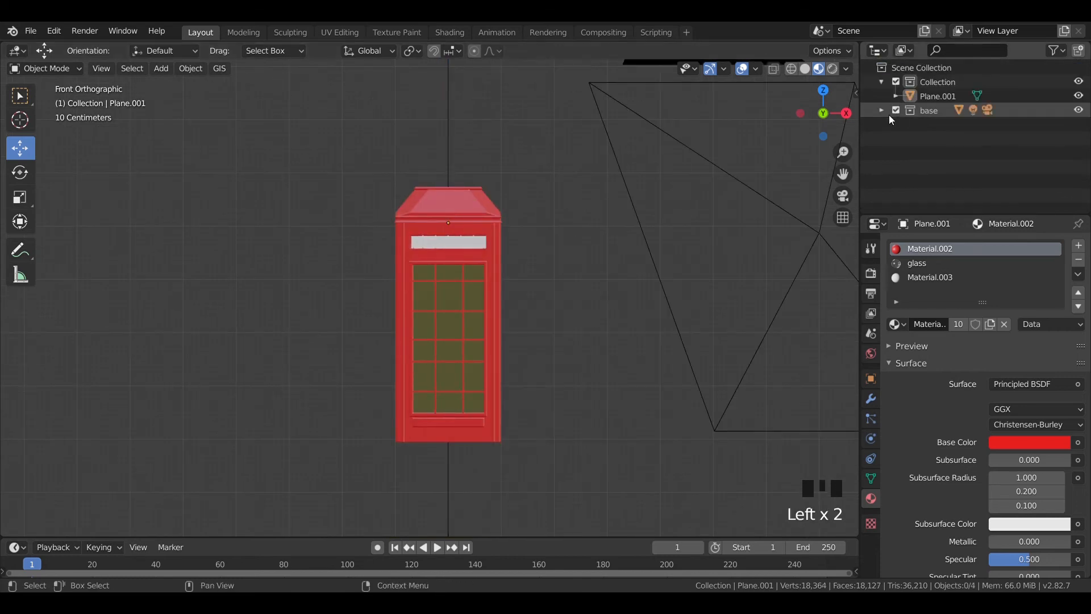
Step: Lower the joined booth about 1.93 m along Z so it stands at ground level
{"action": "scroll", "coordinate": [449, 171], "scroll_direction": "down", "scroll_amount": 3}
{"action": "left_click", "coordinate": [440, 272]}
{"action": "left_click_drag", "start_coordinate": [438, 203], "coordinate": [450, 268]}
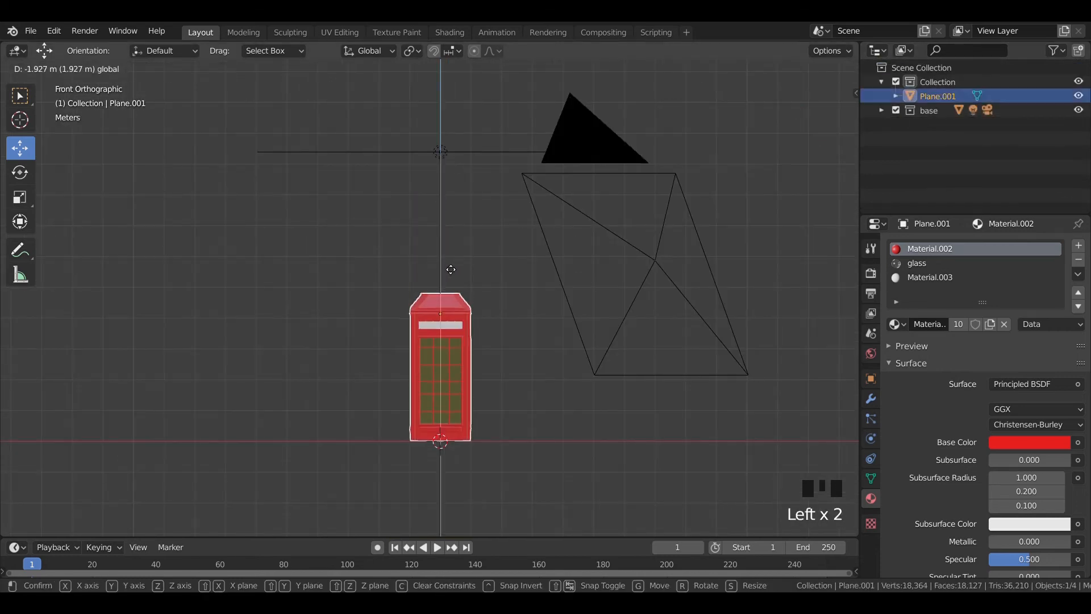
{"action": "left_click", "coordinate": [302, 265]}
Step: Add an area light, resize it and position it below the roof at the booth's centre
{"action": "scroll", "coordinate": [421, 396], "scroll_direction": "up", "scroll_amount": 2}
{"action": "middle_click_drag", "start_coordinate": [422, 396], "coordinate": [424, 224], "text": "shift"}
{"action": "key", "text": "shift+a"}
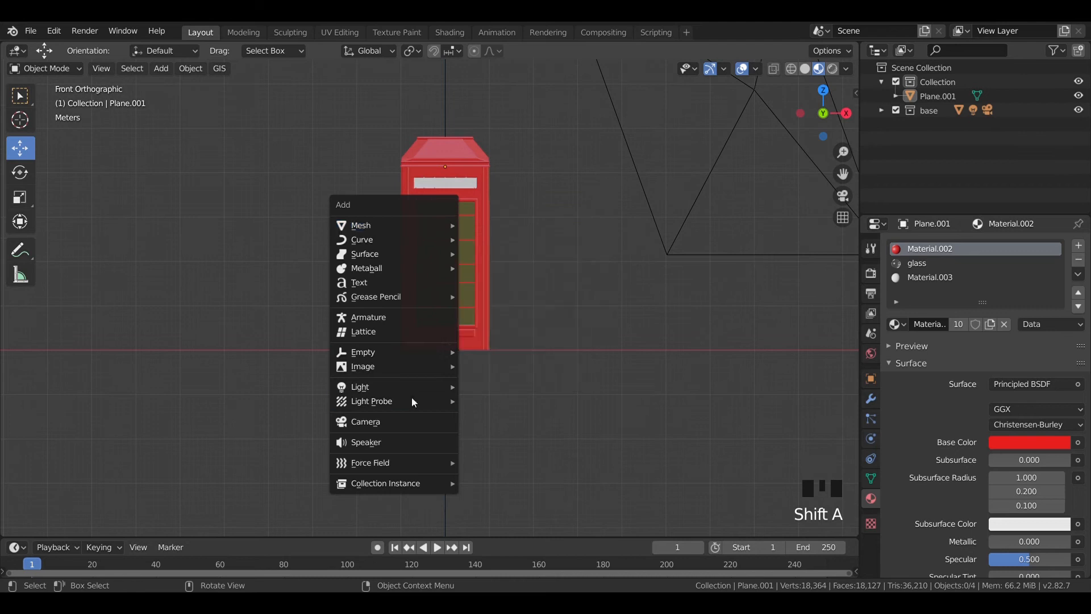
{"action": "mouse_move", "coordinate": [437, 387]}
{"action": "left_click", "coordinate": [503, 433]}
{"action": "left_click_drag", "start_coordinate": [451, 291], "coordinate": [447, 165]}
{"action": "key", "text": "s"}
{"action": "left_click", "coordinate": [500, 198]}
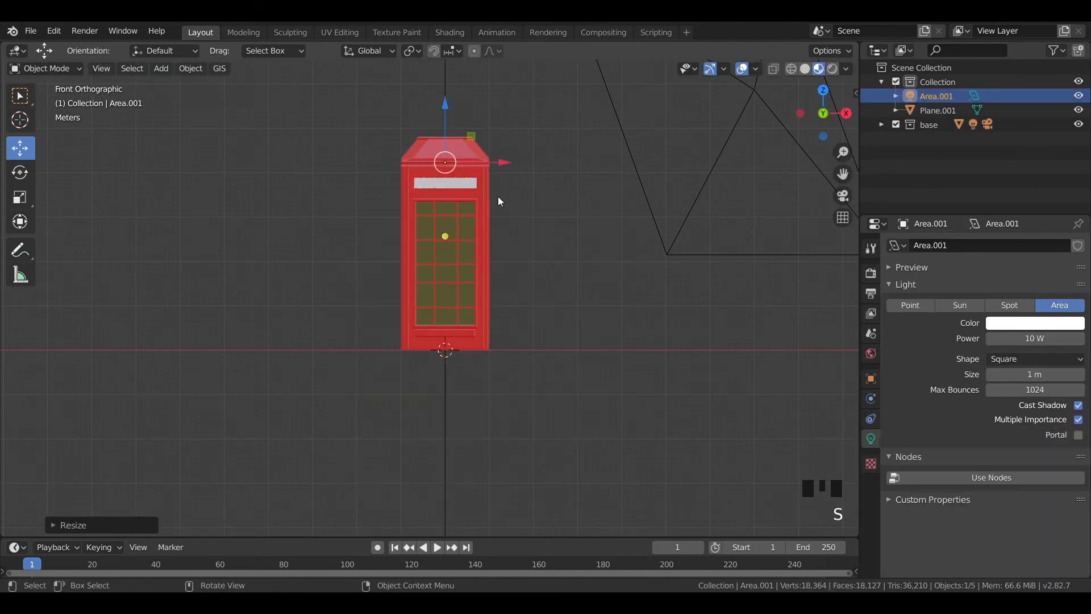
{"action": "key", "text": "KP_7"}
{"action": "left_click_drag", "start_coordinate": [446, 246], "coordinate": [449, 265]}
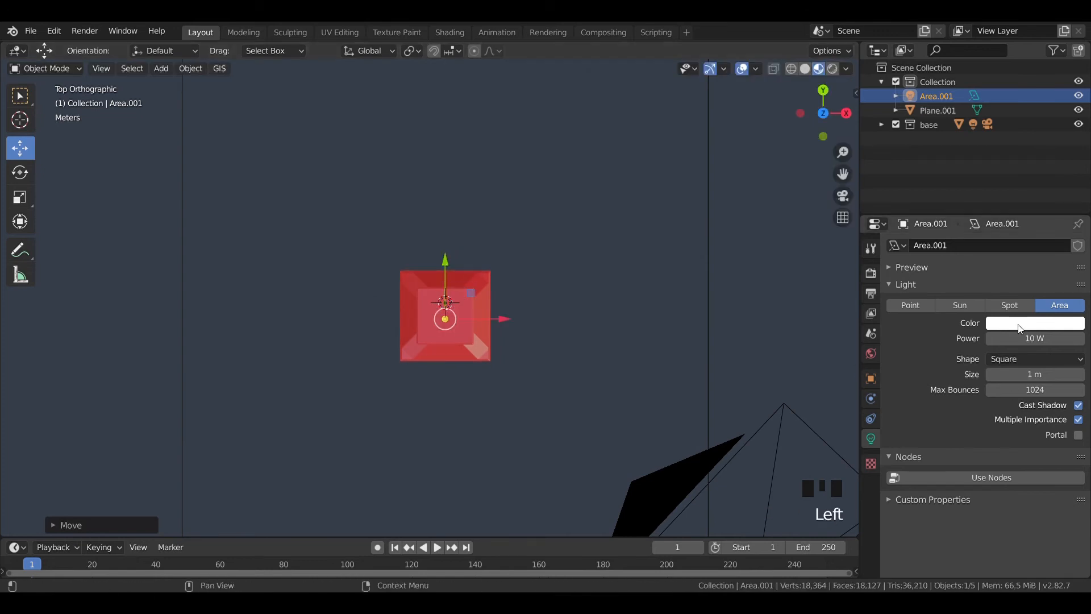
Step: Give the new area light an orange colour and a power of 100 W
{"action": "left_click", "coordinate": [1035, 322]}
{"action": "left_click", "coordinate": [984, 232]}
{"action": "left_click", "coordinate": [1029, 341]}
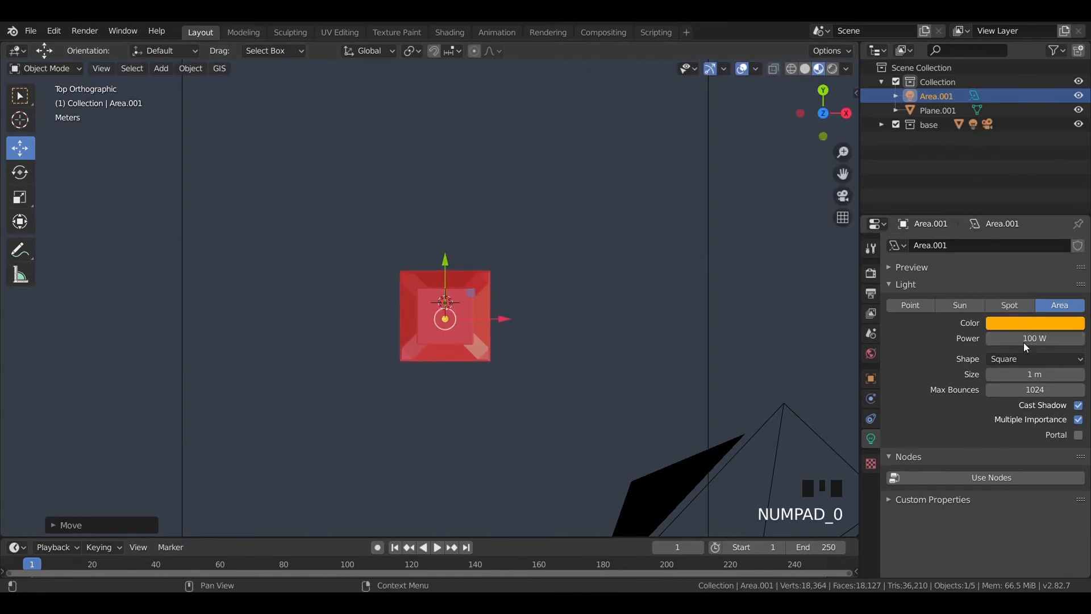
Step: In the rendered camera view, raise the orange light's power to 5000 W and lower it slightly inside the booth
{"action": "key", "text": "KP_0"}
{"action": "key", "text": "z"}
{"action": "left_click", "coordinate": [508, 270]}
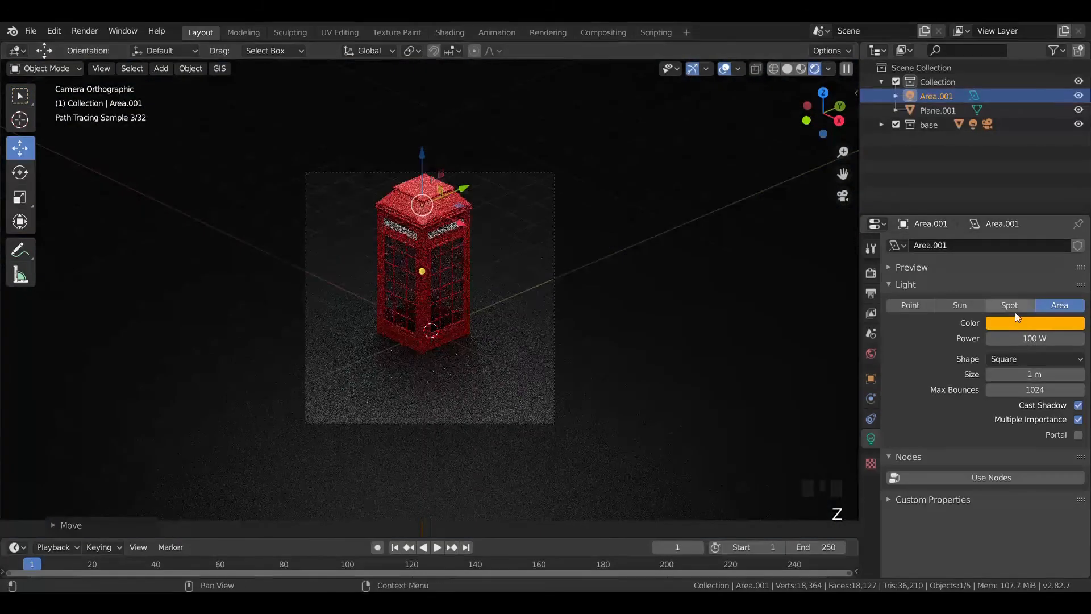
{"action": "left_click", "coordinate": [1025, 340]}
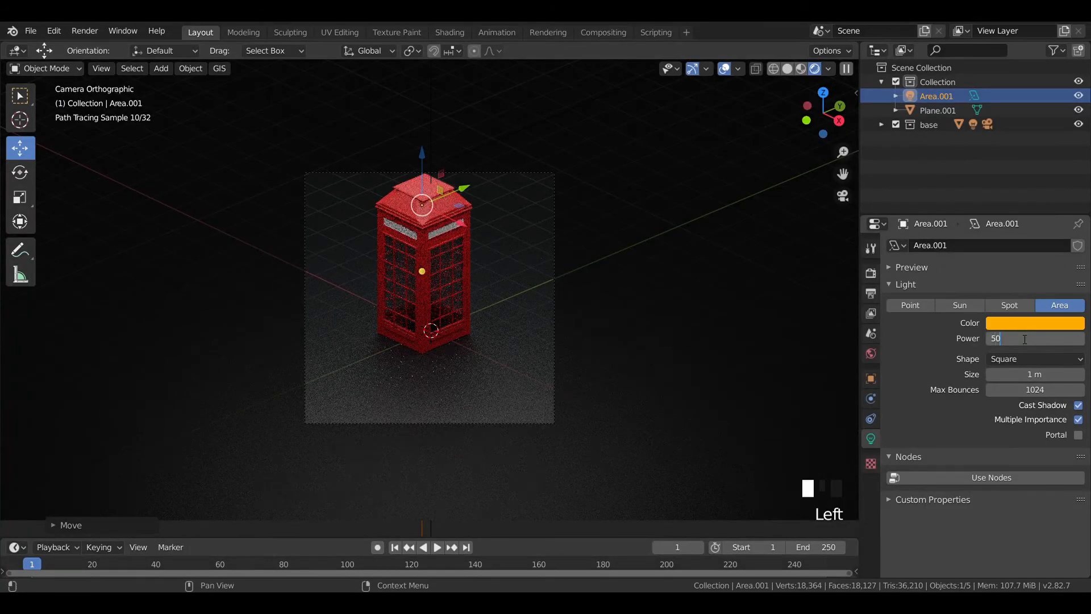
{"action": "key", "text": "Return"}
{"action": "left_click_drag", "start_coordinate": [423, 165], "coordinate": [430, 173]}
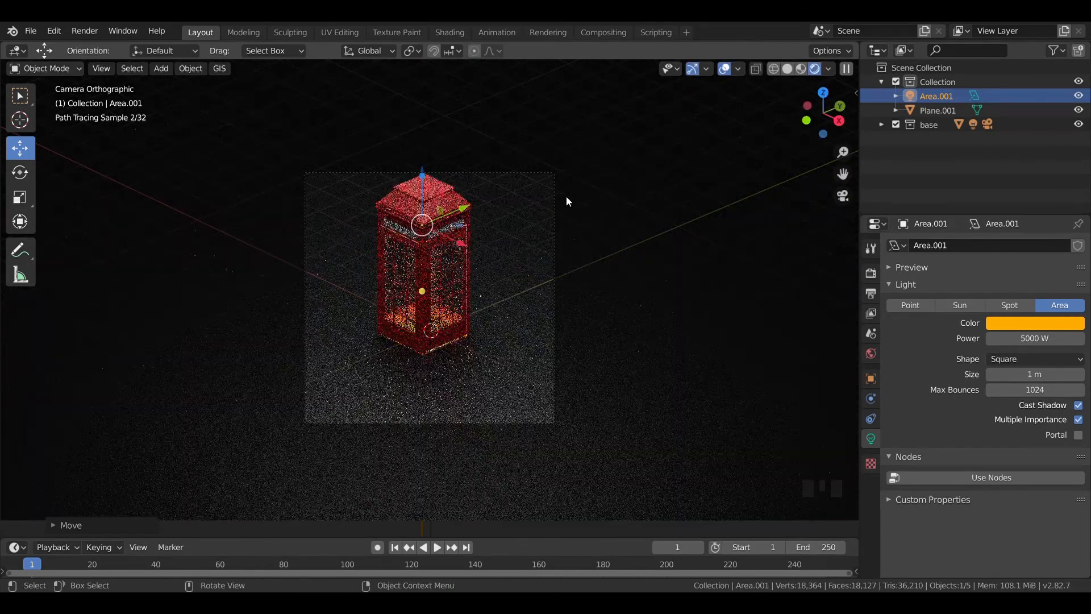
Step: Move the ground plane up slightly to meet the booth's base and return to the camera view
{"action": "left_click", "coordinate": [514, 330]}
{"action": "key", "text": "KP_1"}
{"action": "scroll", "coordinate": [512, 327], "scroll_direction": "up", "scroll_amount": 3}
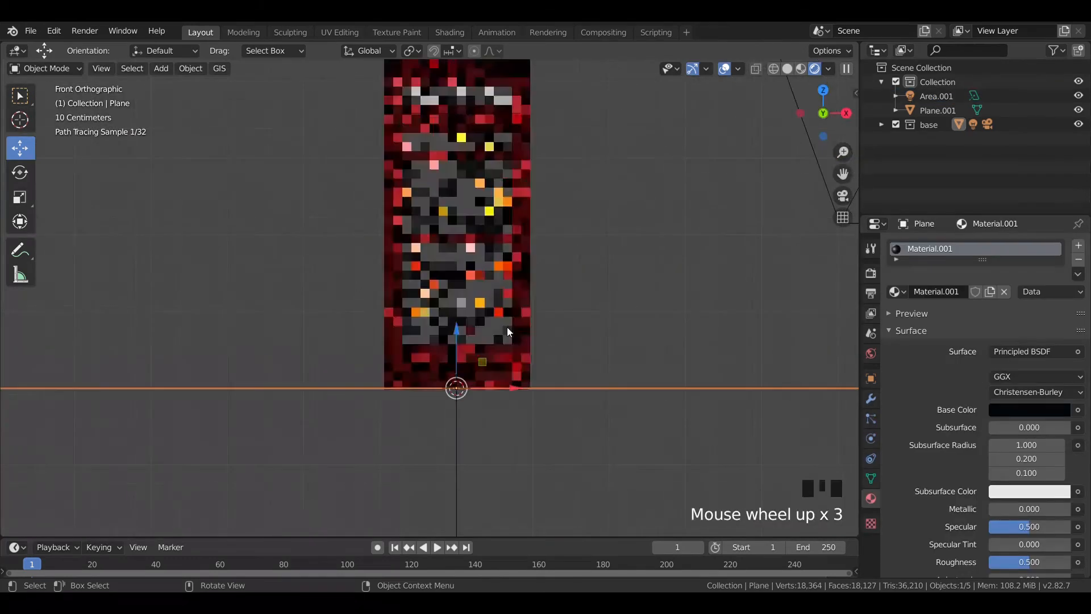
{"action": "left_click_drag", "start_coordinate": [456, 332], "coordinate": [462, 326]}
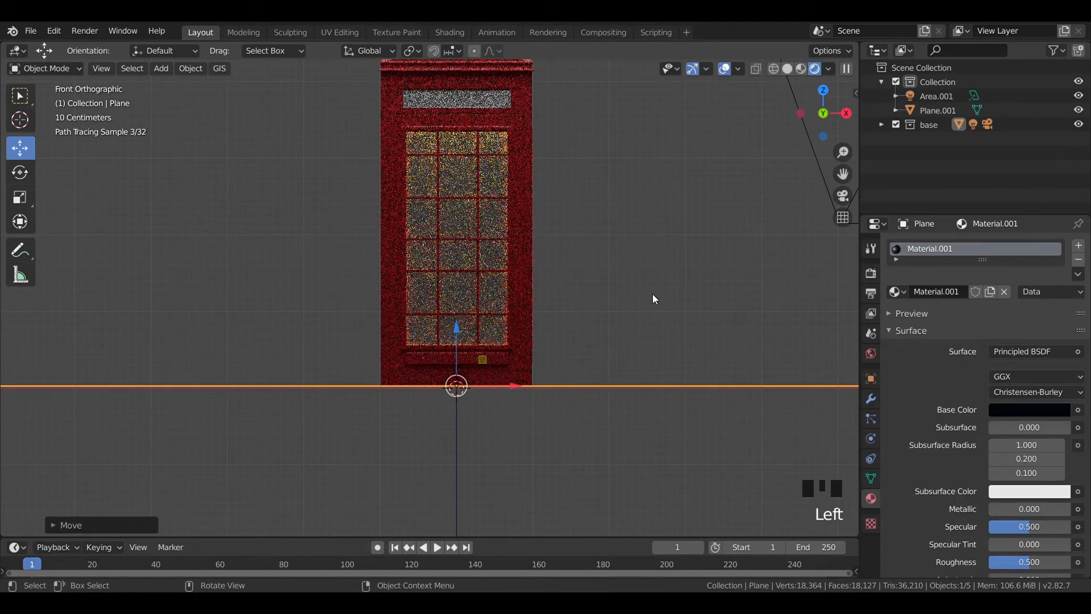
{"action": "left_click", "coordinate": [653, 294]}
{"action": "key", "text": "KP_0"}
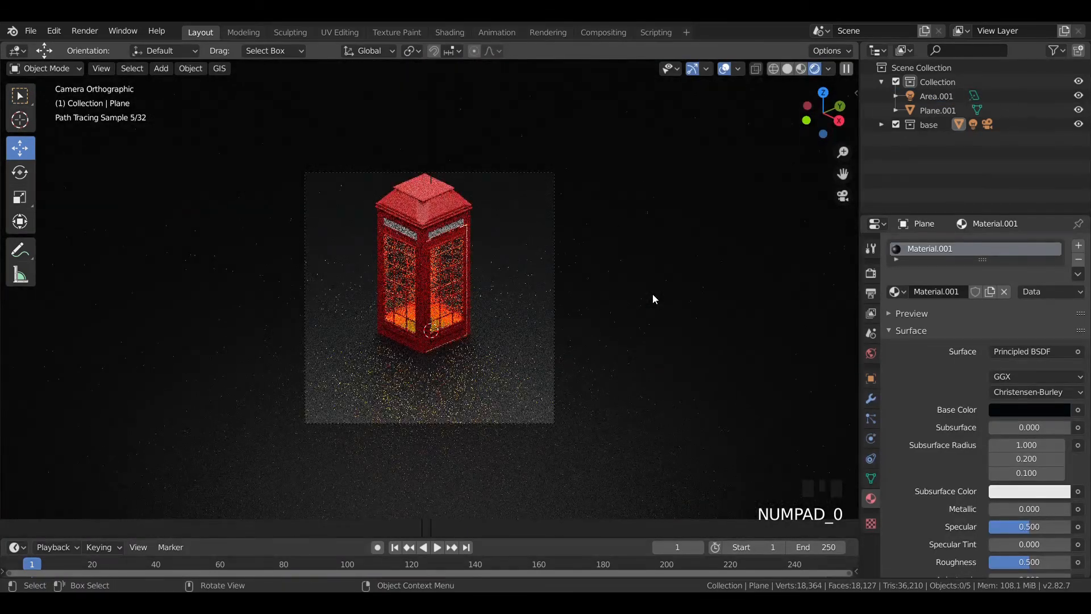
Step: Switch the render engine to Eevee
{"action": "left_click", "coordinate": [430, 173]}
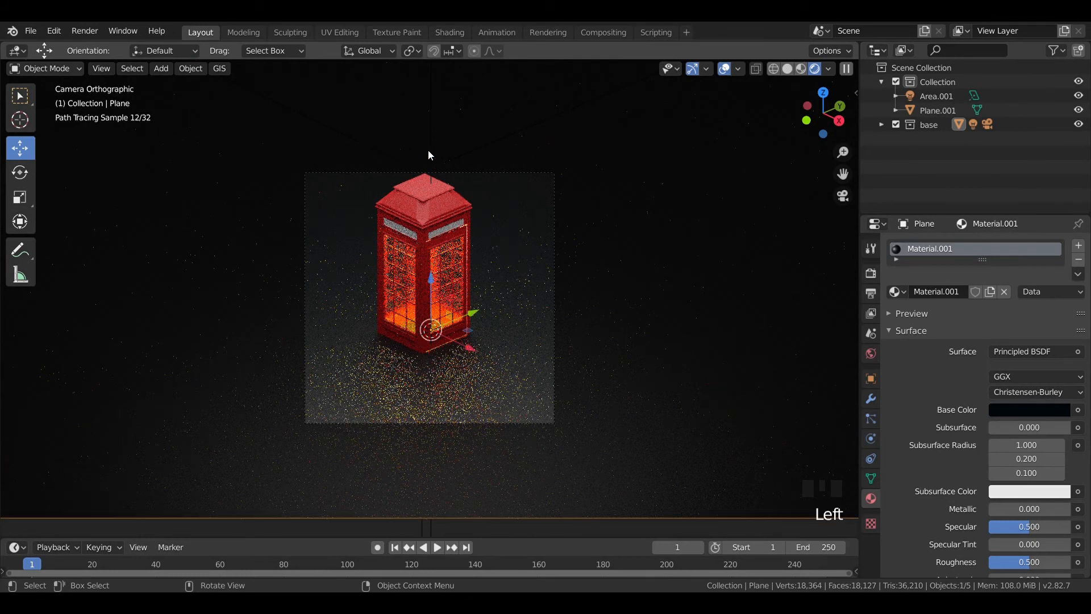
{"action": "left_click", "coordinate": [871, 273]}
{"action": "left_click_drag", "start_coordinate": [1003, 247], "coordinate": [1016, 263]}
Step: Set the booth's glass material to Alpha Blend blend mode and Alpha Clip shadow mode
{"action": "left_click", "coordinate": [448, 266]}
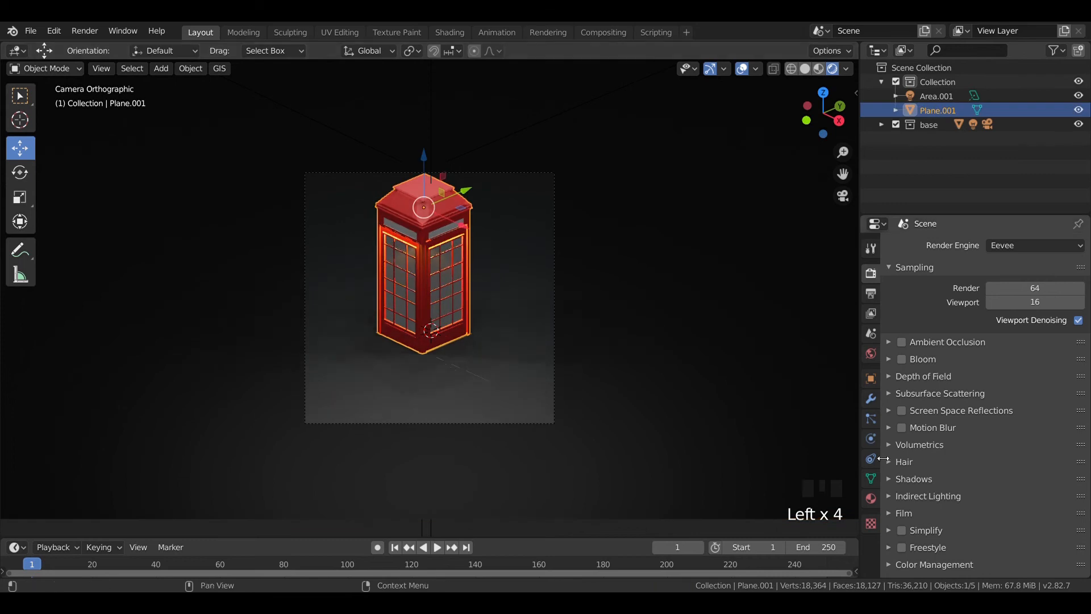
{"action": "left_click", "coordinate": [871, 499]}
{"action": "left_click", "coordinate": [944, 260]}
{"action": "scroll", "coordinate": [987, 434], "scroll_direction": "down", "scroll_amount": 4}
{"action": "left_click", "coordinate": [1048, 501]}
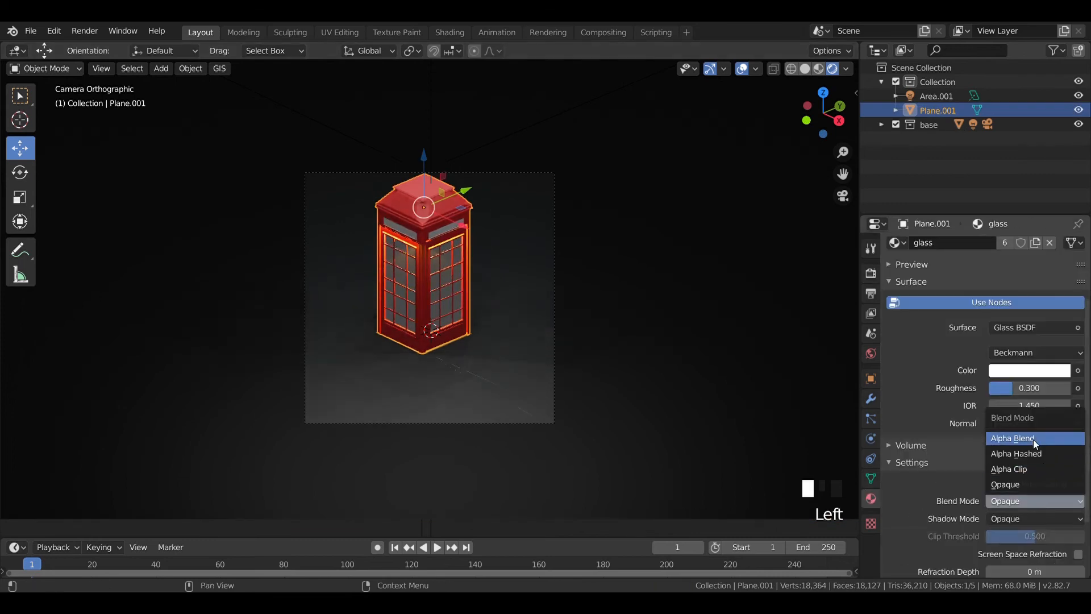
{"action": "left_click", "coordinate": [1033, 439]}
{"action": "left_click", "coordinate": [1041, 517]}
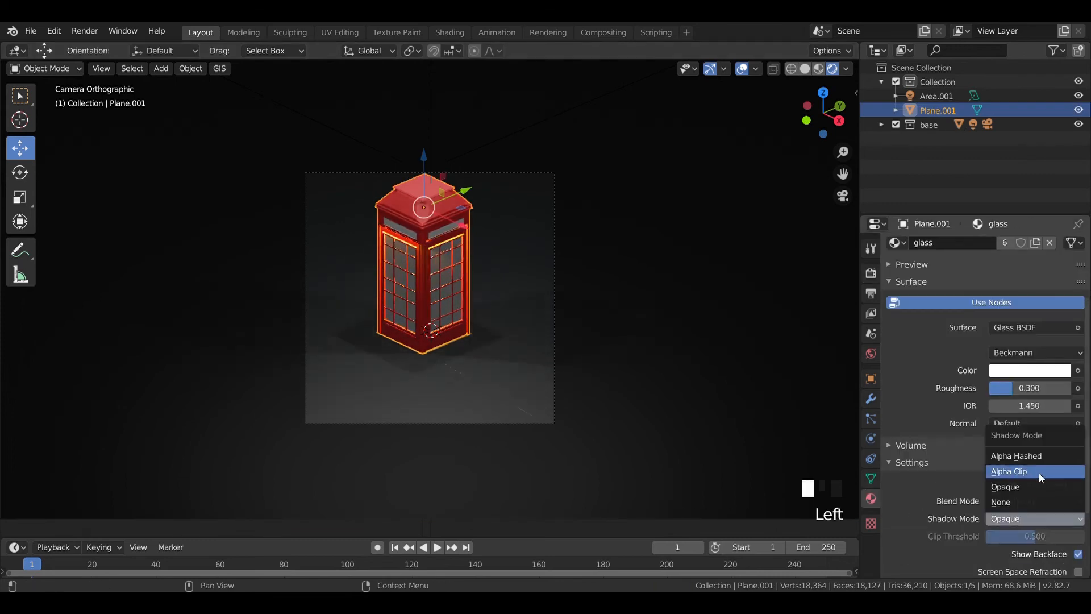
{"action": "left_click", "coordinate": [1039, 471]}
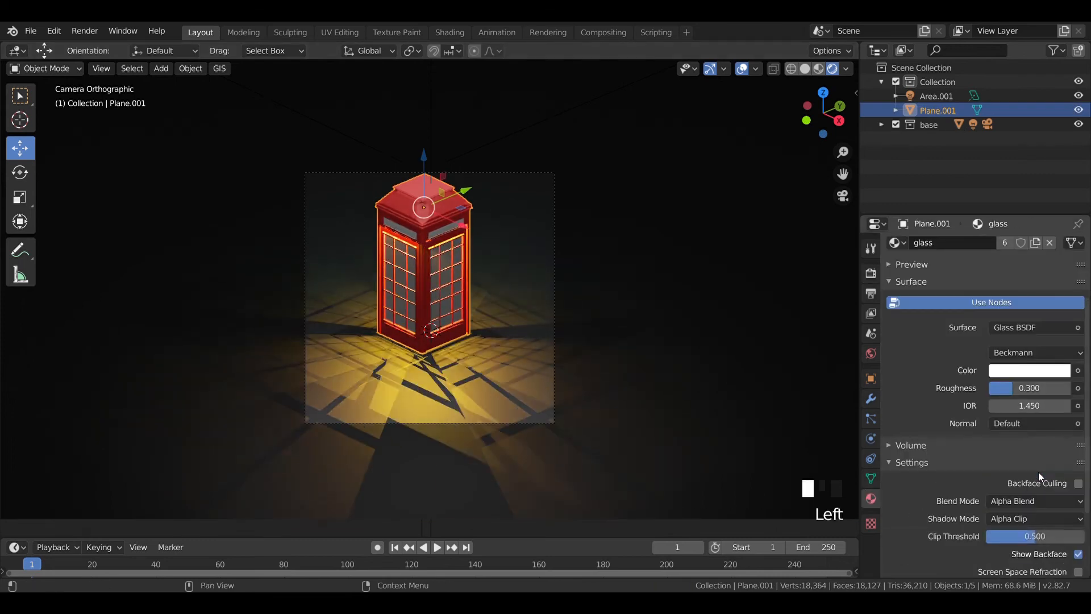
Step: Set the glass shadow mode to Opaque, try Alpha Clip and Alpha Hashed blending, and choose Alpha Blend
{"action": "left_click_drag", "start_coordinate": [1037, 506], "coordinate": [1029, 467]}
{"action": "left_click", "coordinate": [1039, 519]}
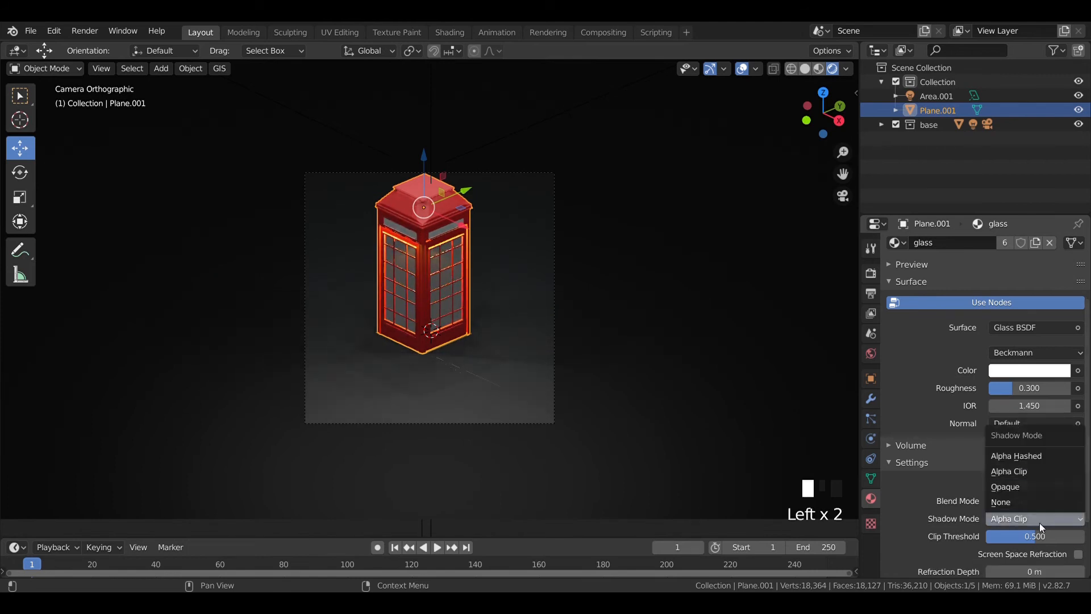
{"action": "left_click", "coordinate": [1036, 486]}
{"action": "left_click", "coordinate": [1058, 500]}
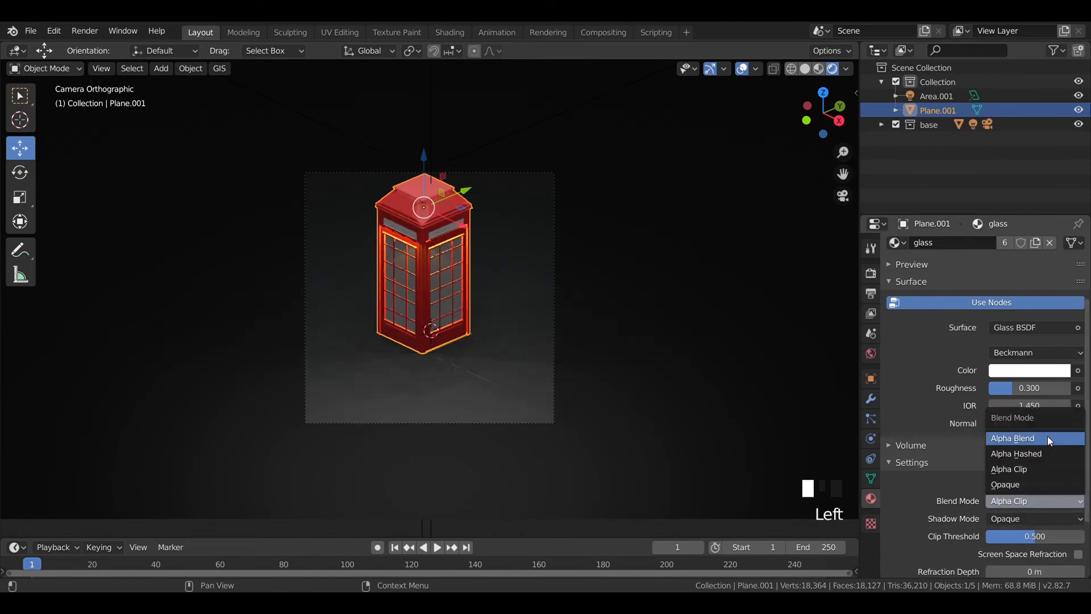
{"action": "left_click", "coordinate": [1038, 454]}
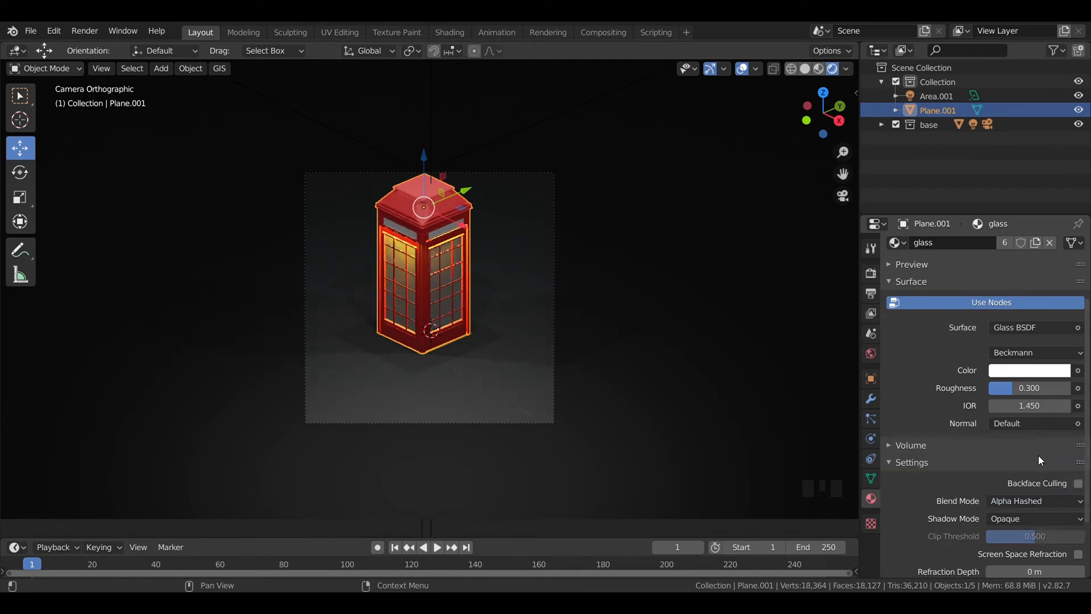
{"action": "left_click_drag", "start_coordinate": [1036, 502], "coordinate": [1035, 435]}
Step: Switch the render engine back to Cycles
{"action": "left_click", "coordinate": [870, 273]}
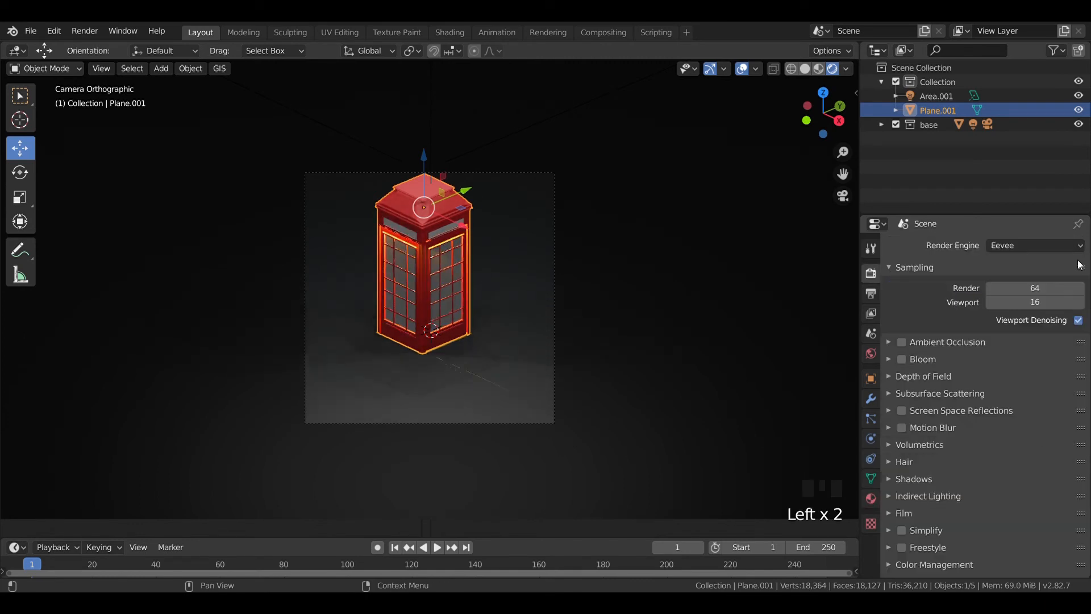
{"action": "left_click_drag", "start_coordinate": [1040, 245], "coordinate": [1034, 297]}
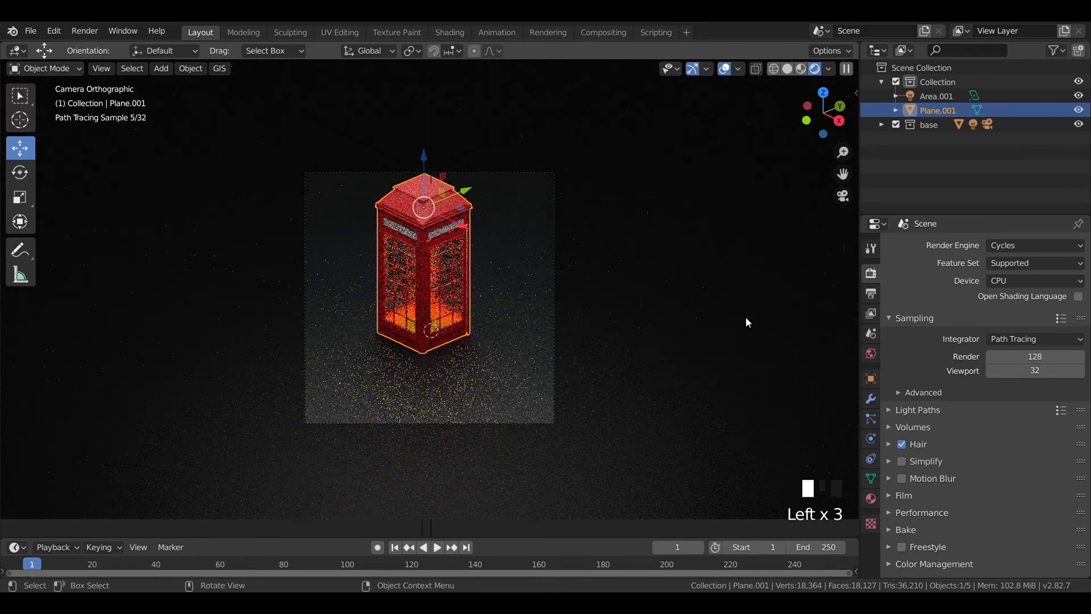
{"action": "left_click", "coordinate": [687, 318]}
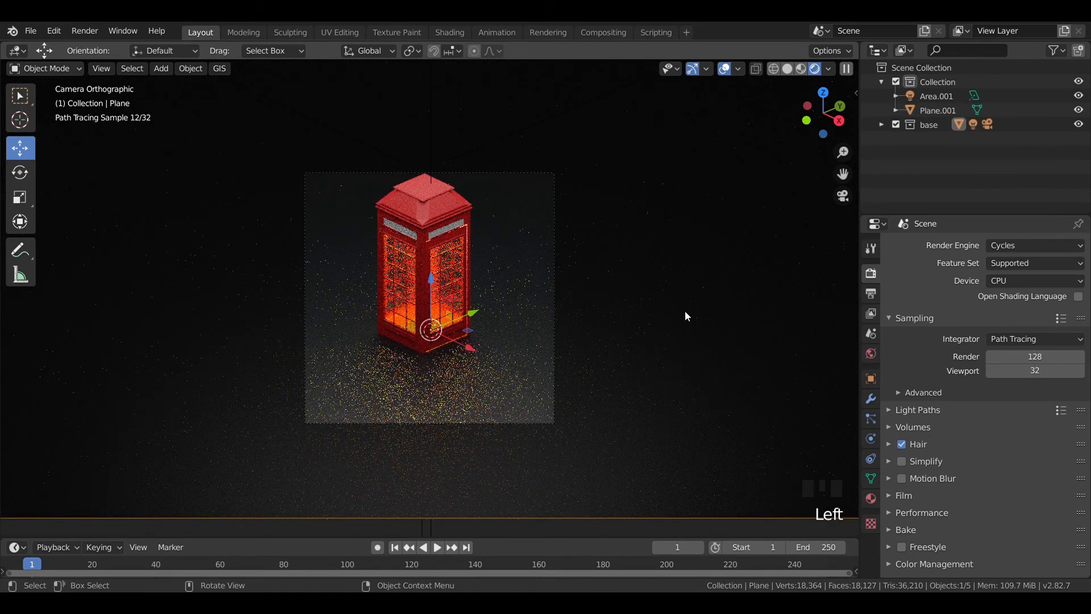
Step: Show the front view in Material Preview shading and exclude the base collection
{"action": "key", "text": "KP_1"}
{"action": "left_click", "coordinate": [608, 333]}
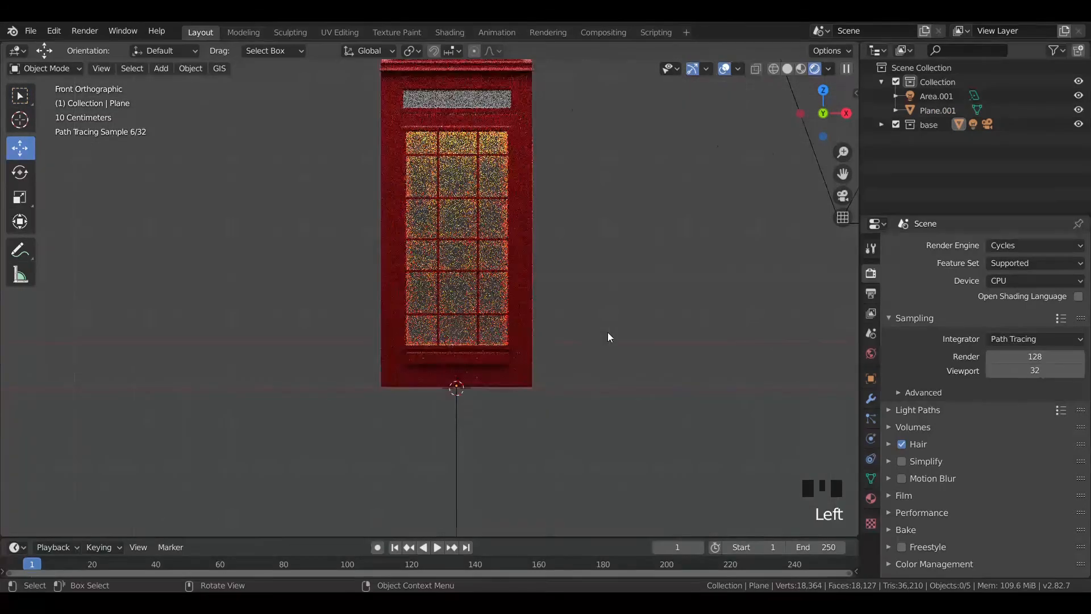
{"action": "scroll", "coordinate": [611, 341], "scroll_direction": "down", "scroll_amount": 5}
{"action": "key", "text": "z"}
{"action": "left_click", "coordinate": [621, 413]}
{"action": "left_click", "coordinate": [440, 119]}
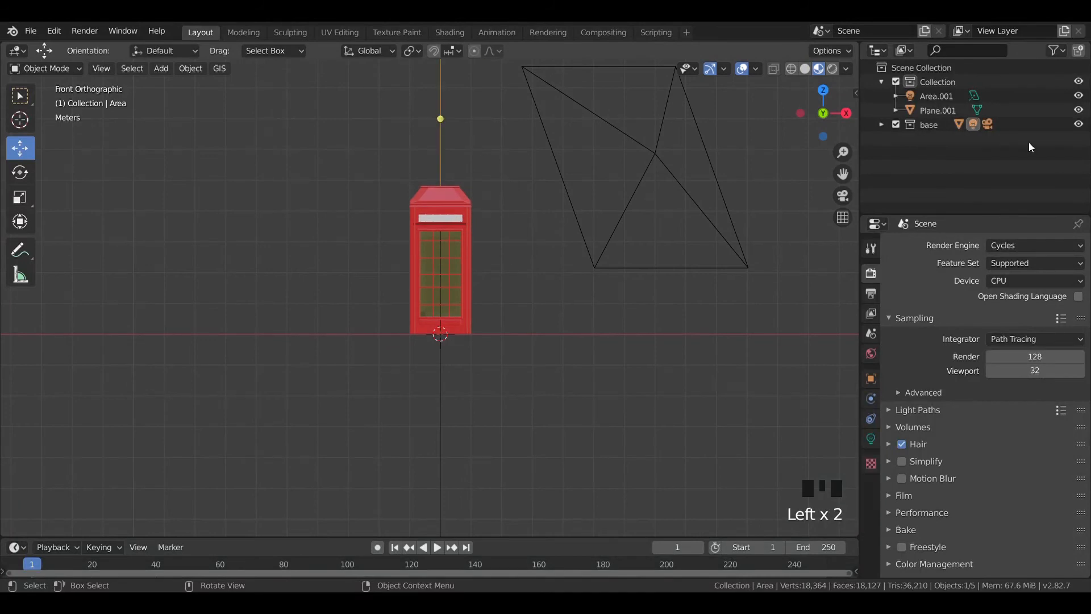
{"action": "left_click", "coordinate": [896, 125]}
{"action": "left_click", "coordinate": [602, 170]}
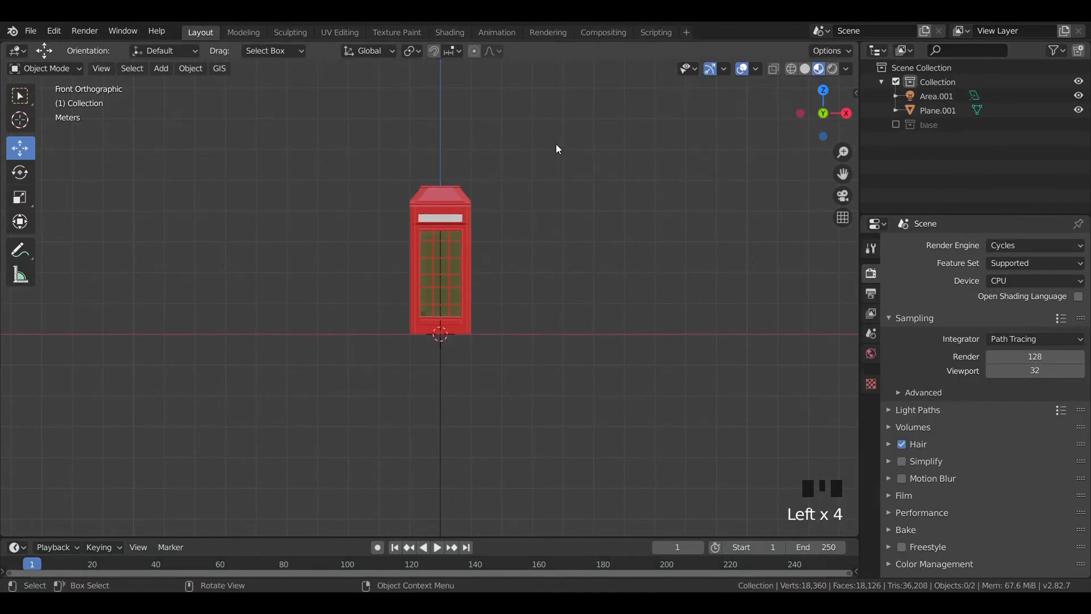
Step: Scale the booth and its inner light down together to about 0.46 and lower them back to ground level
{"action": "left_click_drag", "start_coordinate": [556, 144], "coordinate": [380, 330]}
{"action": "key", "text": "s"}
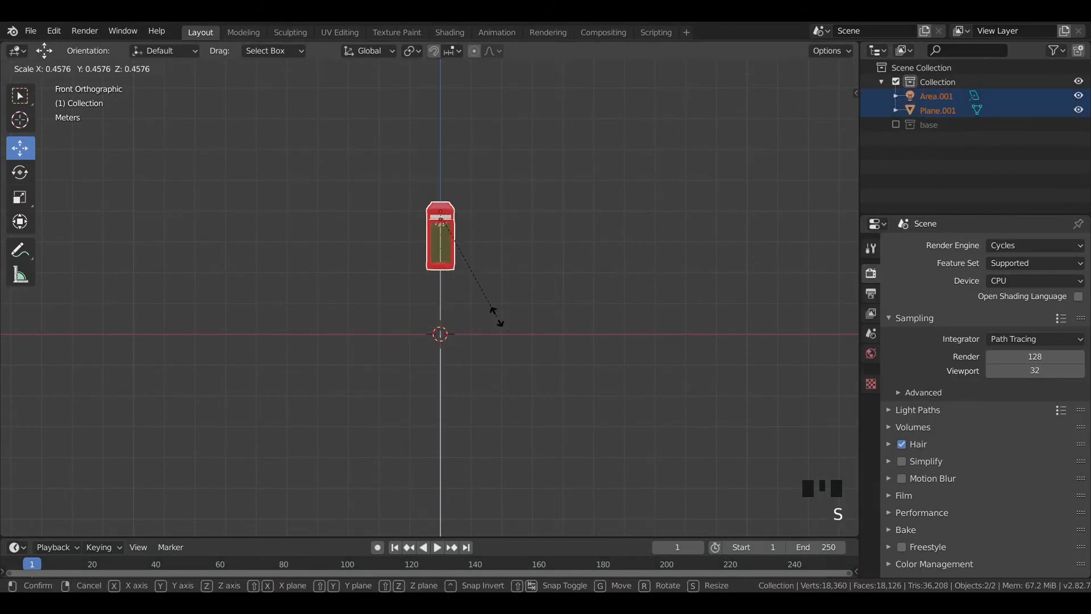
{"action": "left_click", "coordinate": [495, 307]}
{"action": "left_click_drag", "start_coordinate": [440, 233], "coordinate": [463, 248]}
{"action": "key", "text": "KP_7"}
{"action": "scroll", "coordinate": [482, 285], "scroll_direction": "up", "scroll_amount": 5}
Step: Enable the base collection again and show the booth rendered through the camera
{"action": "key", "text": "KP_0"}
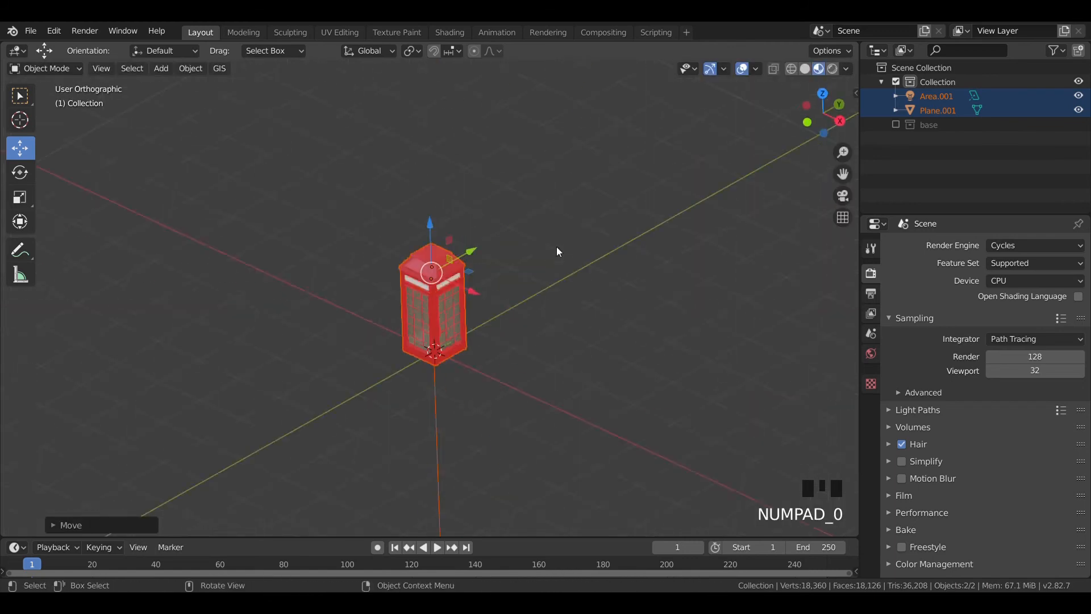
{"action": "left_click", "coordinate": [629, 241]}
{"action": "left_click", "coordinate": [896, 125]}
{"action": "key", "text": "z"}
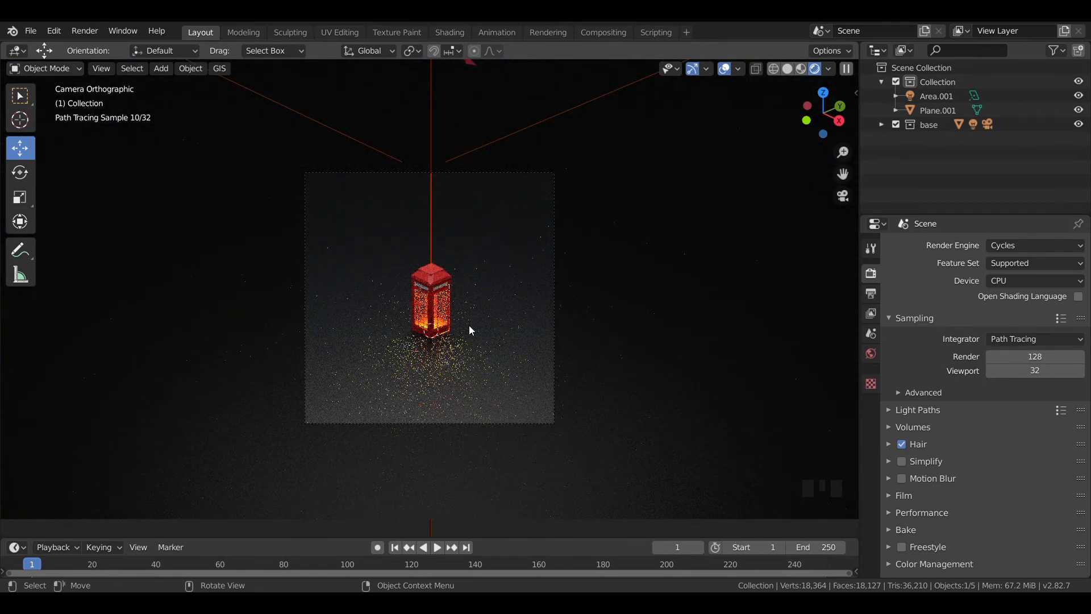
Step: With the base collection excluded, enlarge the booth and its inner light together in front view and raise them above the ground line
{"action": "left_click", "coordinate": [896, 125]}
{"action": "key", "text": "z"}
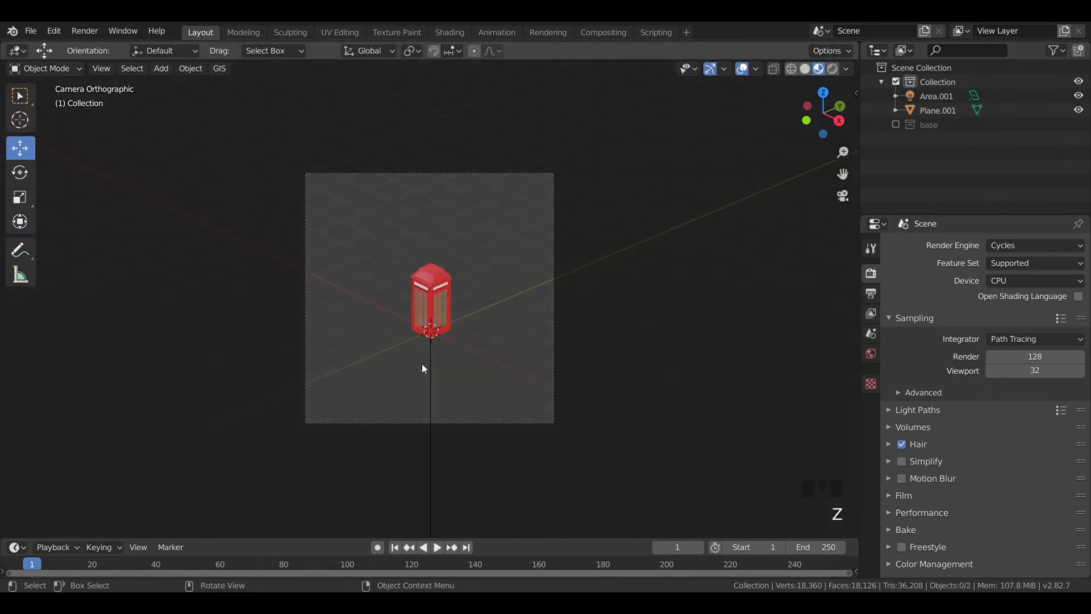
{"action": "key", "text": "KP_1"}
{"action": "key", "text": "a"}
{"action": "key", "text": "s"}
{"action": "left_click", "coordinate": [665, 333]}
{"action": "left_click_drag", "start_coordinate": [461, 195], "coordinate": [479, 109]}
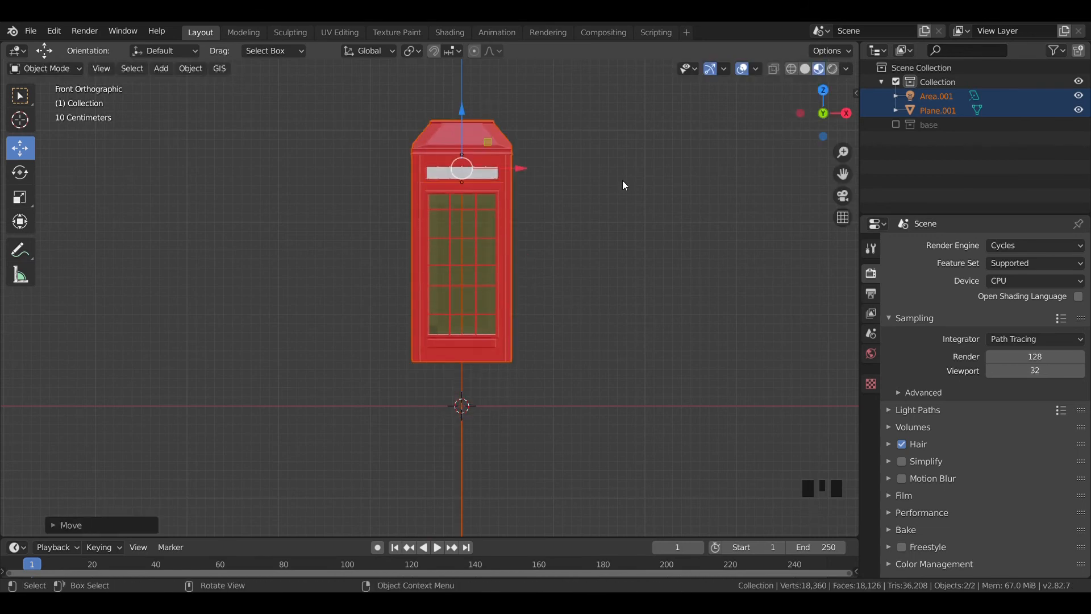
Step: Add a cube, flatten it vertically into a thin slab and raise it directly under the booth as a plinth
{"action": "left_click", "coordinate": [623, 180]}
{"action": "key", "text": "shift+a"}
{"action": "mouse_move", "coordinate": [568, 58]}
{"action": "left_click", "coordinate": [674, 72]}
{"action": "key", "text": "s"}
{"action": "key", "text": "z"}
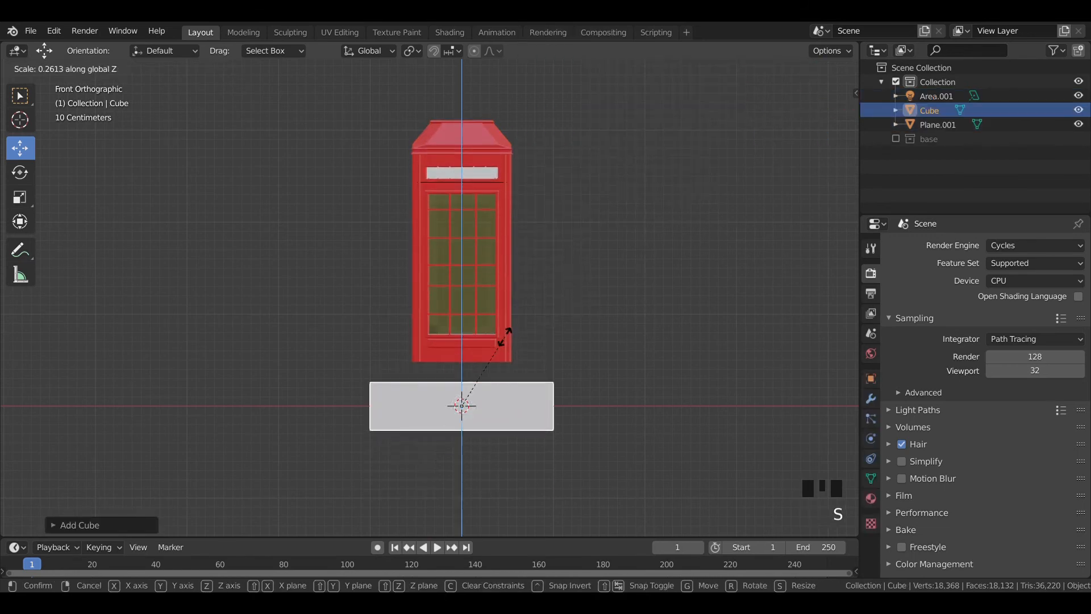
{"action": "left_click", "coordinate": [479, 378]}
{"action": "left_click_drag", "start_coordinate": [463, 348], "coordinate": [472, 315]}
Step: Assign Material.001 to the slab and set its base color's value to about 0.107
{"action": "left_click", "coordinate": [870, 499]}
{"action": "scroll", "coordinate": [915, 295], "scroll_direction": "up", "scroll_amount": 5}
{"action": "left_click", "coordinate": [897, 291]}
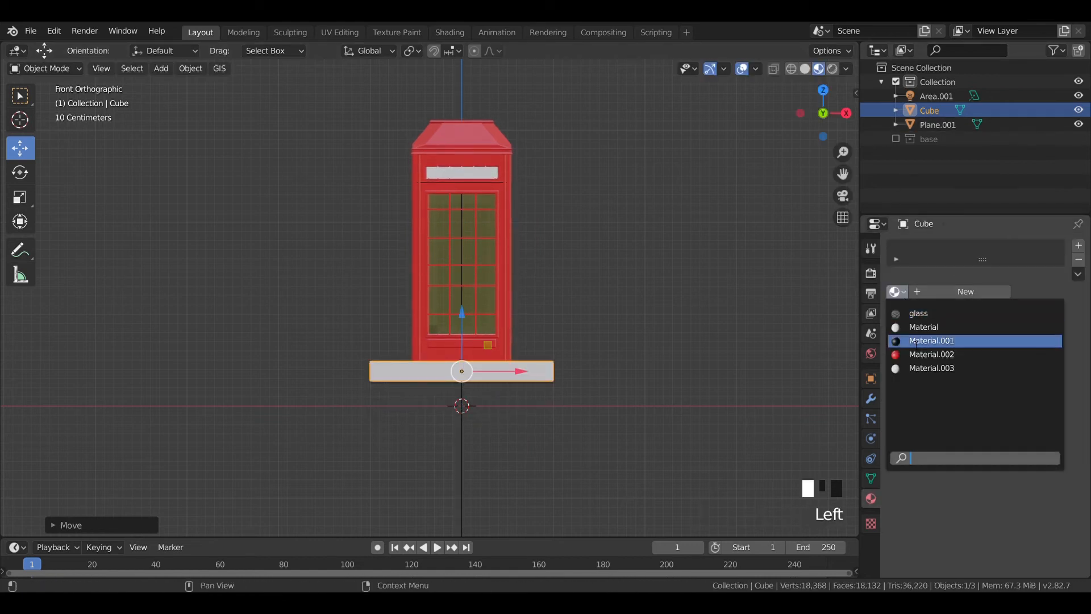
{"action": "left_click", "coordinate": [932, 340]}
{"action": "left_click", "coordinate": [1029, 410]}
{"action": "left_click", "coordinate": [1059, 301]}
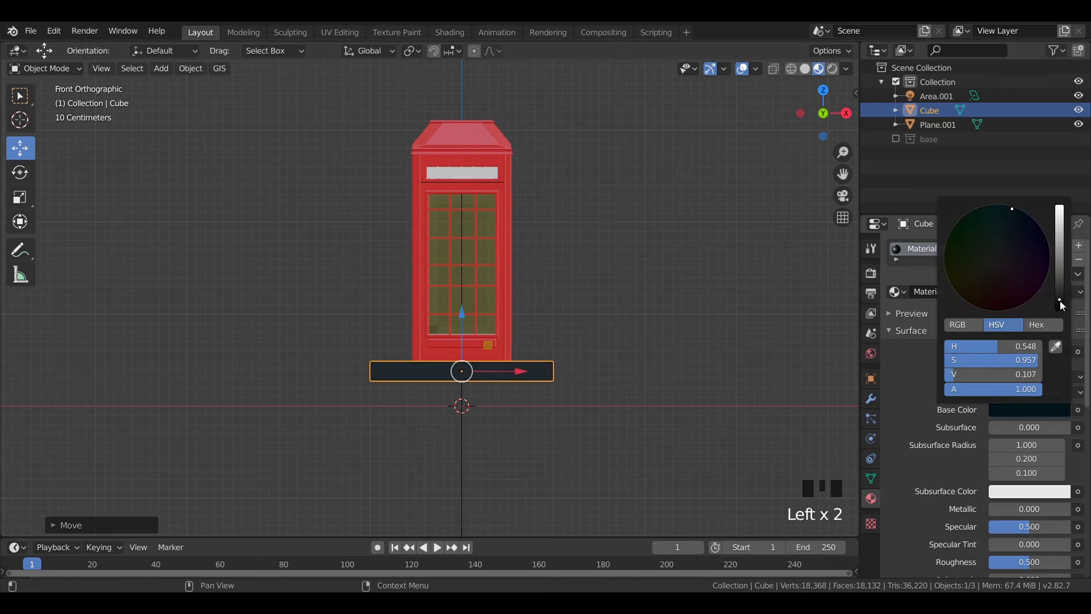
Step: Apply the slab's object transform and bevel all its edges by about 0.04 m with a single segment
{"action": "scroll", "coordinate": [652, 351], "scroll_direction": "up", "scroll_amount": 3}
{"action": "middle_click_drag", "start_coordinate": [652, 352], "coordinate": [586, 302], "text": "shift"}
{"action": "key", "text": "ctrl+a"}
{"action": "left_click", "coordinate": [587, 302]}
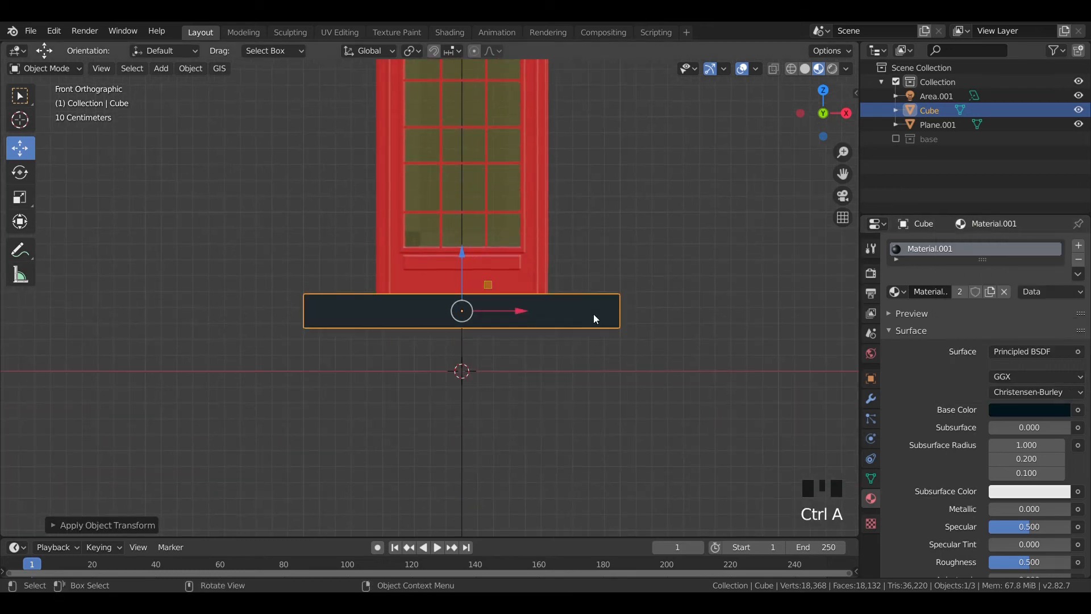
{"action": "key", "text": "ctrl+b"}
{"action": "key", "text": "Tab"}
{"action": "key", "text": "ctrl+b"}
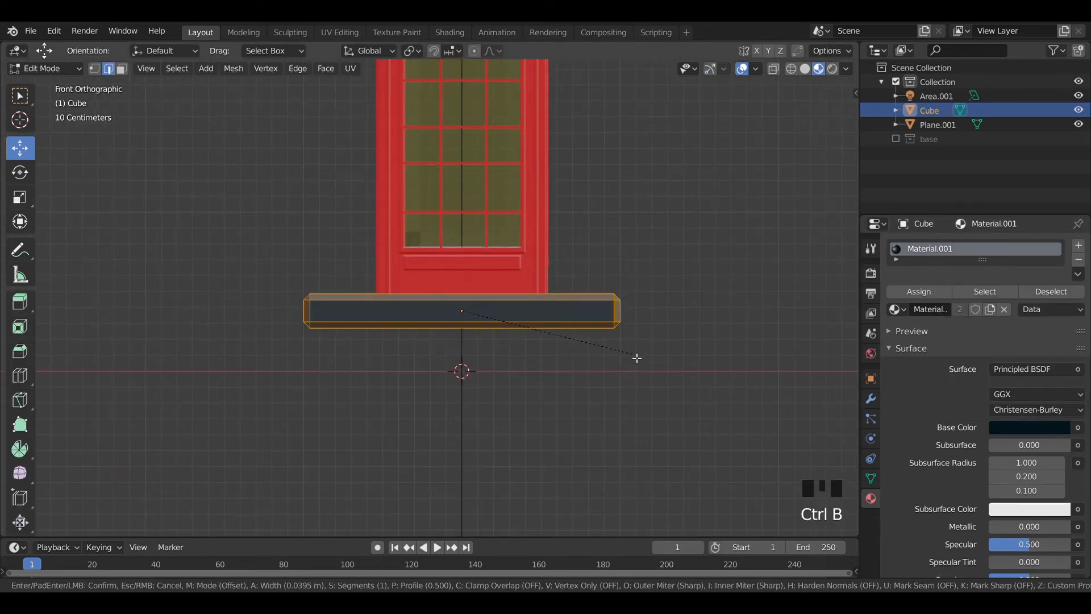
{"action": "scroll", "coordinate": [637, 358], "scroll_direction": "up", "scroll_amount": 11}
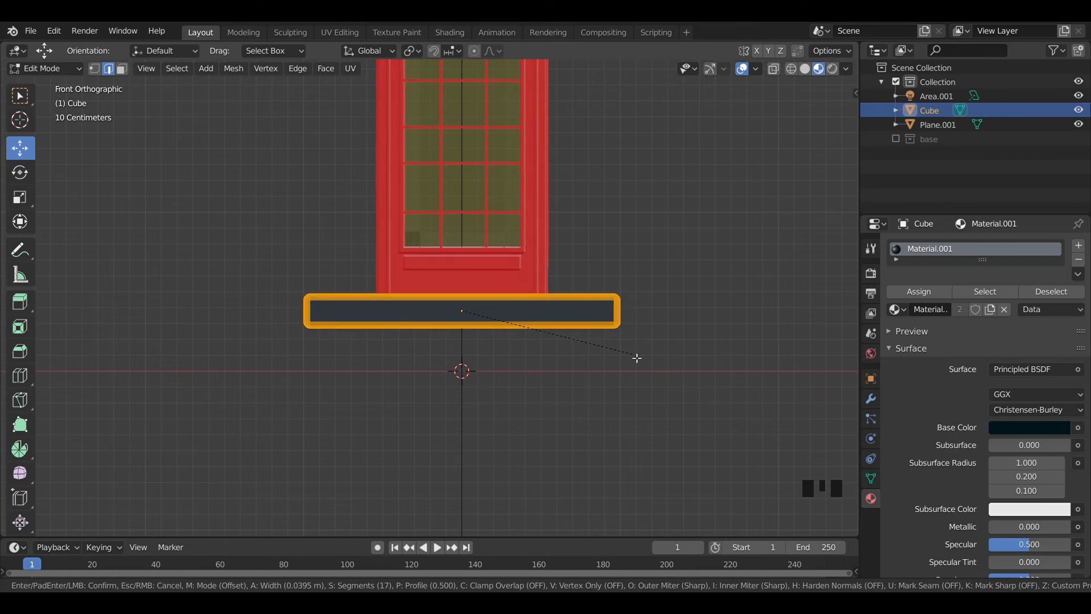
{"action": "left_click", "coordinate": [637, 357]}
{"action": "key", "text": "Tab"}
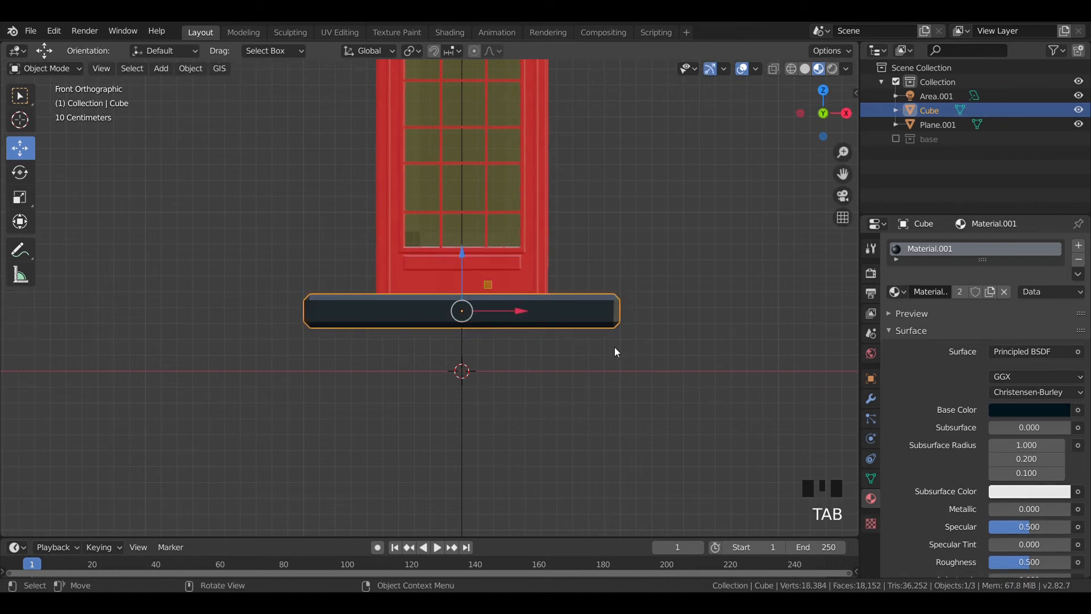
Step: Nudge the beveled slab slightly upward against the underside of the booth
{"action": "left_click", "coordinate": [615, 347]}
{"action": "left_click", "coordinate": [578, 319]}
{"action": "left_click_drag", "start_coordinate": [466, 253], "coordinate": [466, 251]}
{"action": "left_click", "coordinate": [676, 228]}
Step: Enable the base collection in the camera view and move the camera up to center the booth and slab in the frame
{"action": "key", "text": "KP_0"}
{"action": "left_click", "coordinate": [897, 139]}
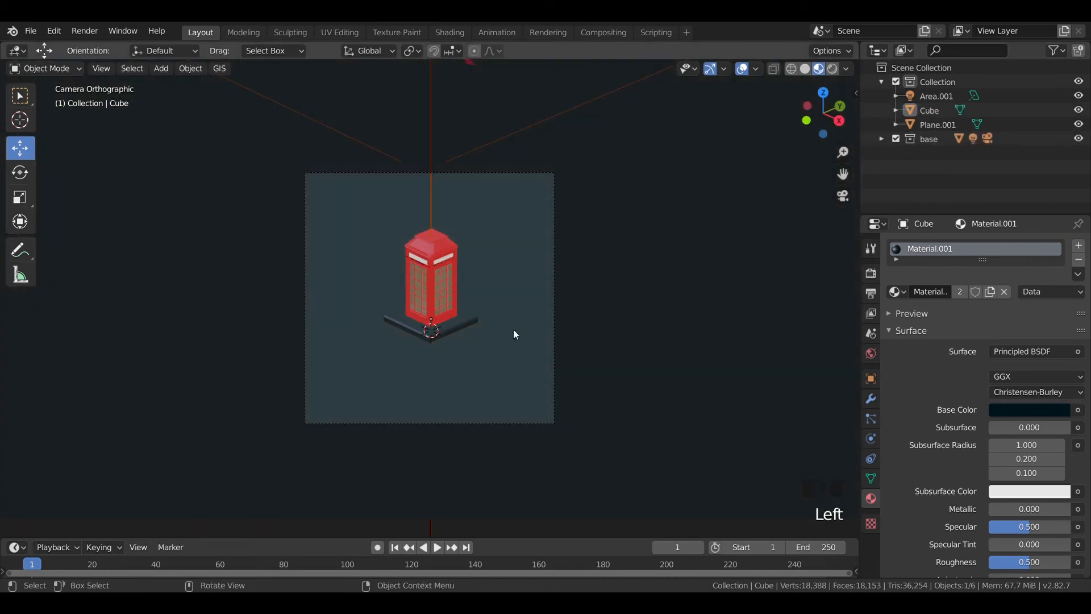
{"action": "left_click", "coordinate": [555, 362]}
{"action": "key", "text": "g"}
{"action": "left_click", "coordinate": [559, 343]}
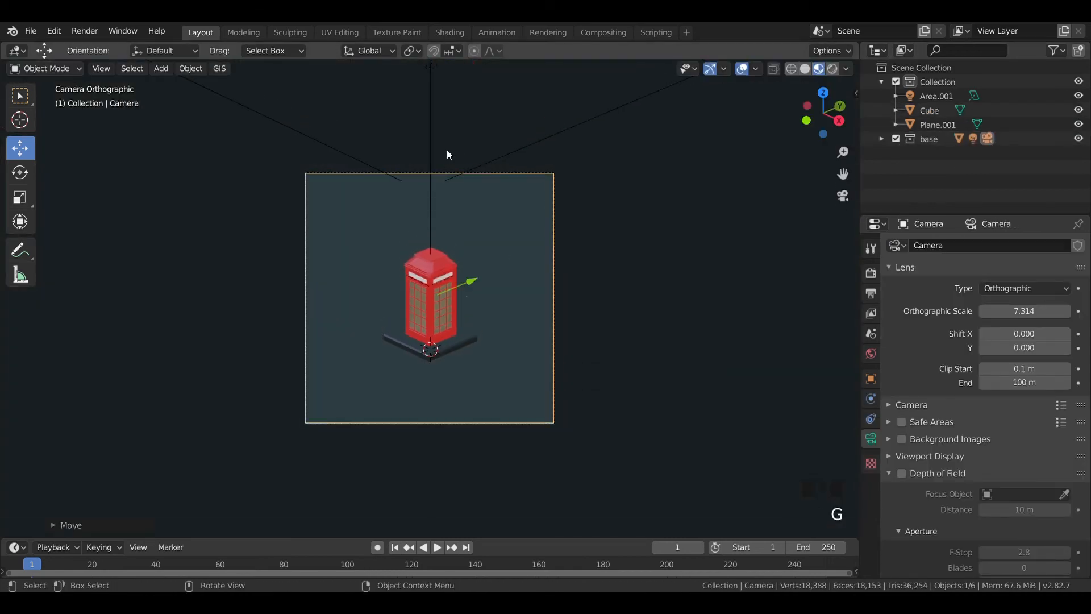
Step: Set the overhead area light's power to 3000 W, comparing it with 10 W in the rendered camera view
{"action": "left_click", "coordinate": [458, 160]}
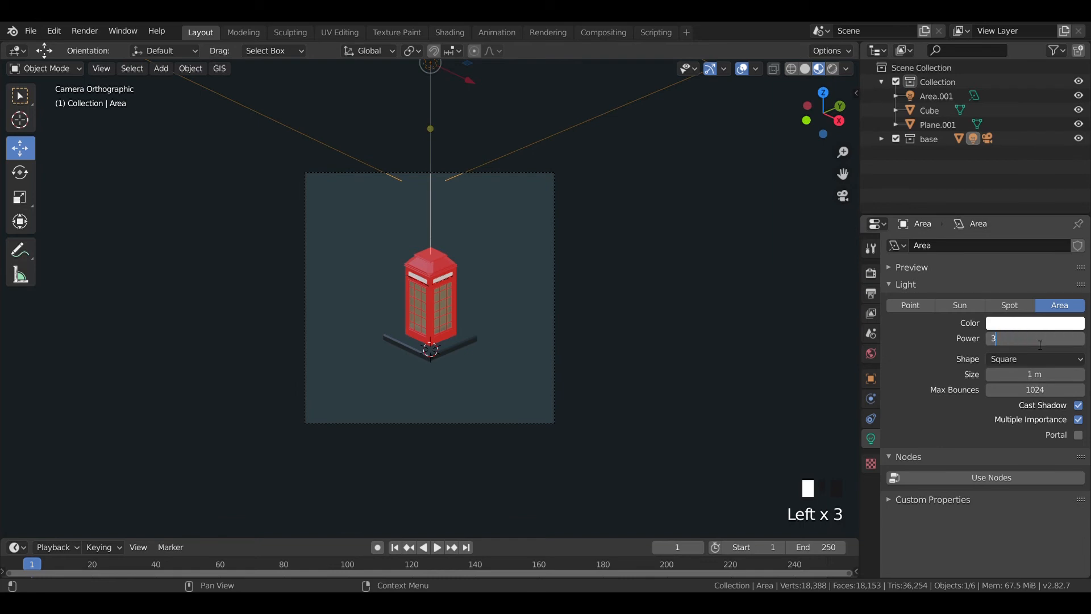
{"action": "key", "text": "z"}
{"action": "key", "text": "z"}
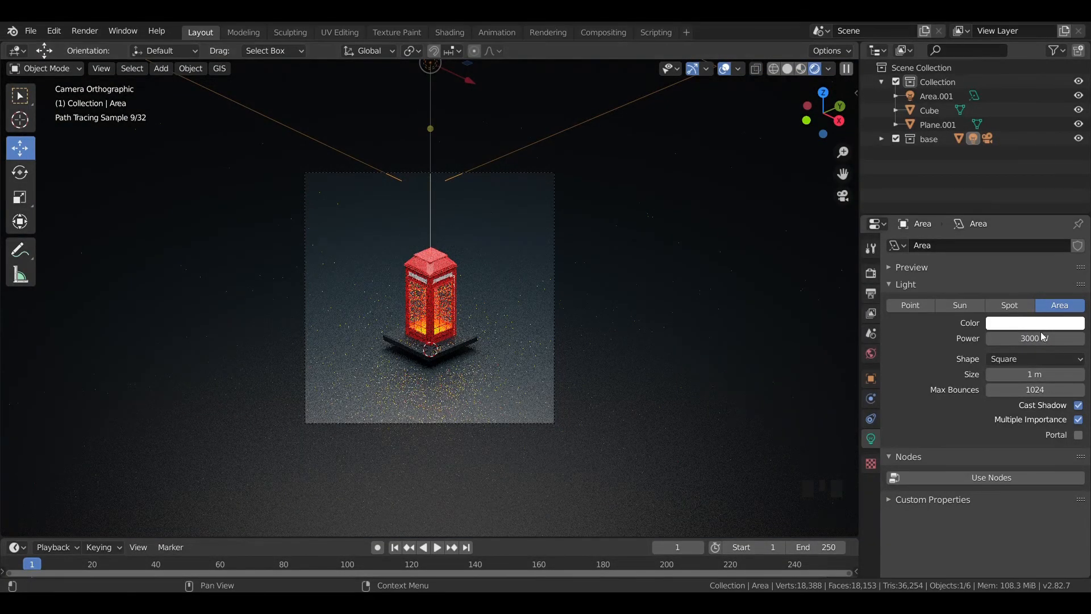
{"action": "type", "text": "10"}
{"action": "key", "text": "Return"}
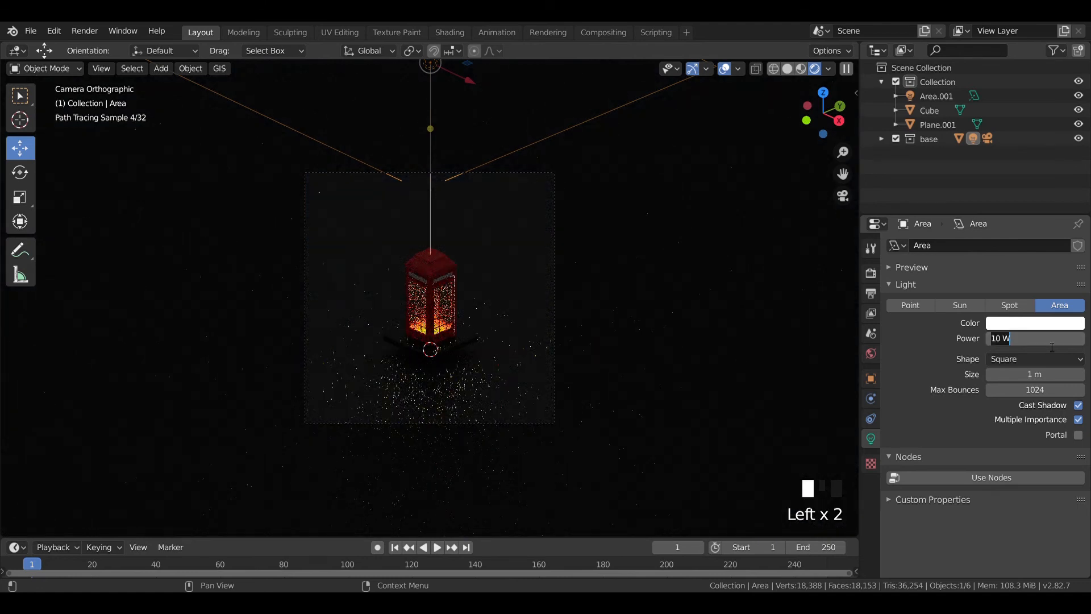
{"action": "key", "text": "Return"}
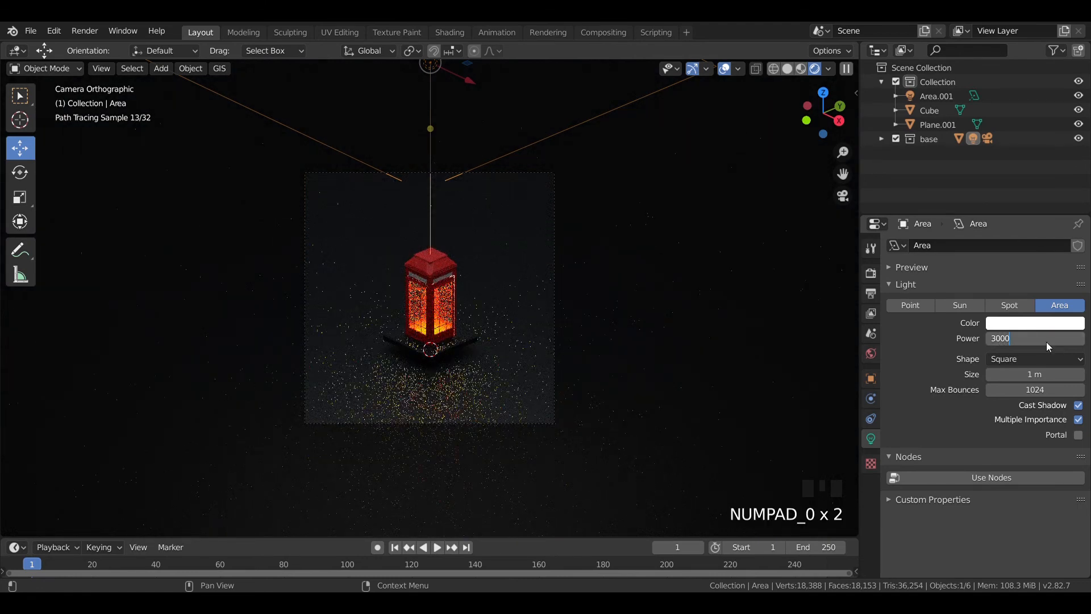
{"action": "key", "text": "Return"}
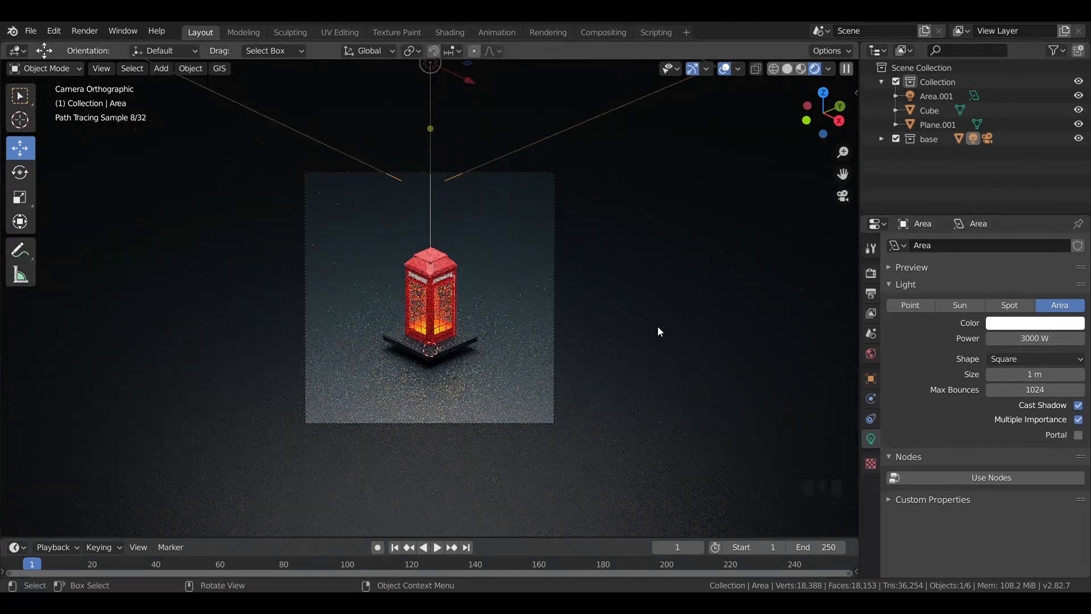
{"action": "left_click", "coordinate": [658, 331]}
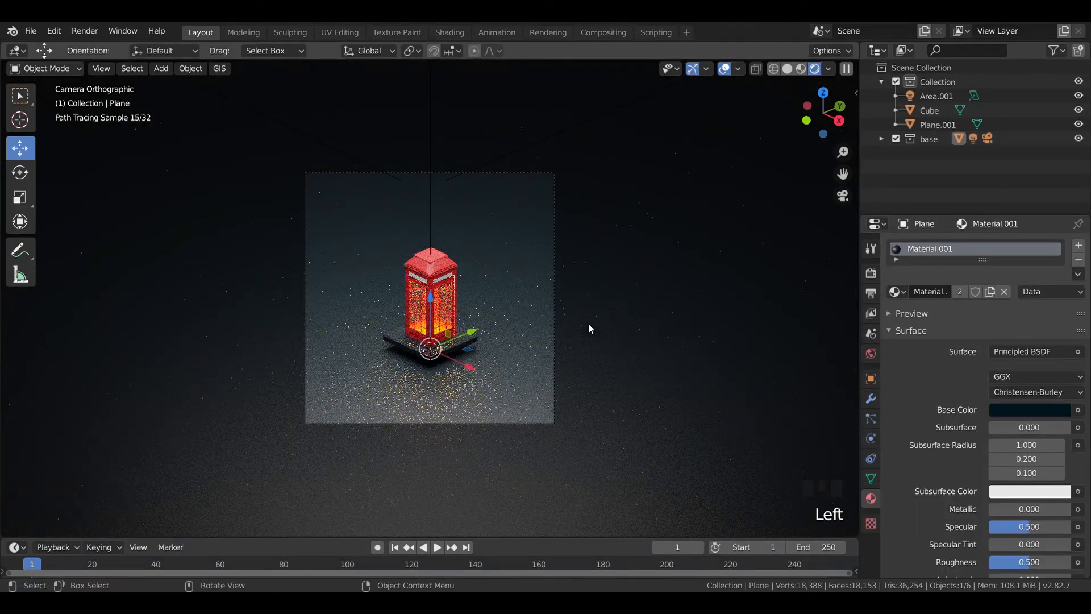
Step: Examine the booth's corner edges and side faces up close in Edit Mode and in side view
{"action": "left_click", "coordinate": [453, 297]}
{"action": "middle_click_drag", "start_coordinate": [479, 301], "coordinate": [502, 324]}
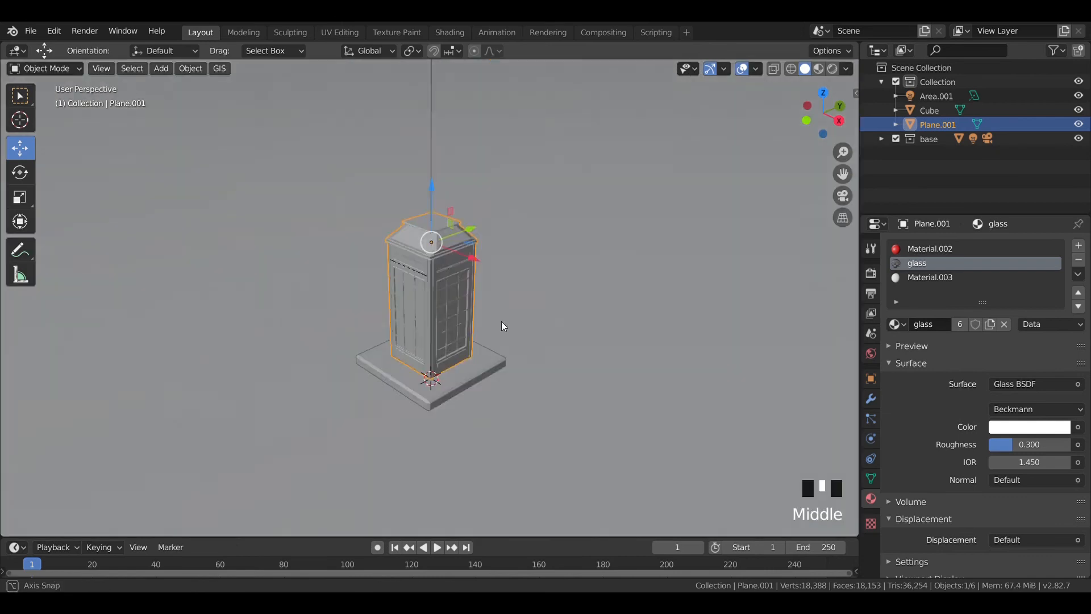
{"action": "scroll", "coordinate": [502, 307], "scroll_direction": "up", "scroll_amount": 3}
{"action": "key", "text": "KP_3"}
{"action": "scroll", "coordinate": [434, 273], "scroll_direction": "up", "scroll_amount": 6}
{"action": "key", "text": "Tab"}
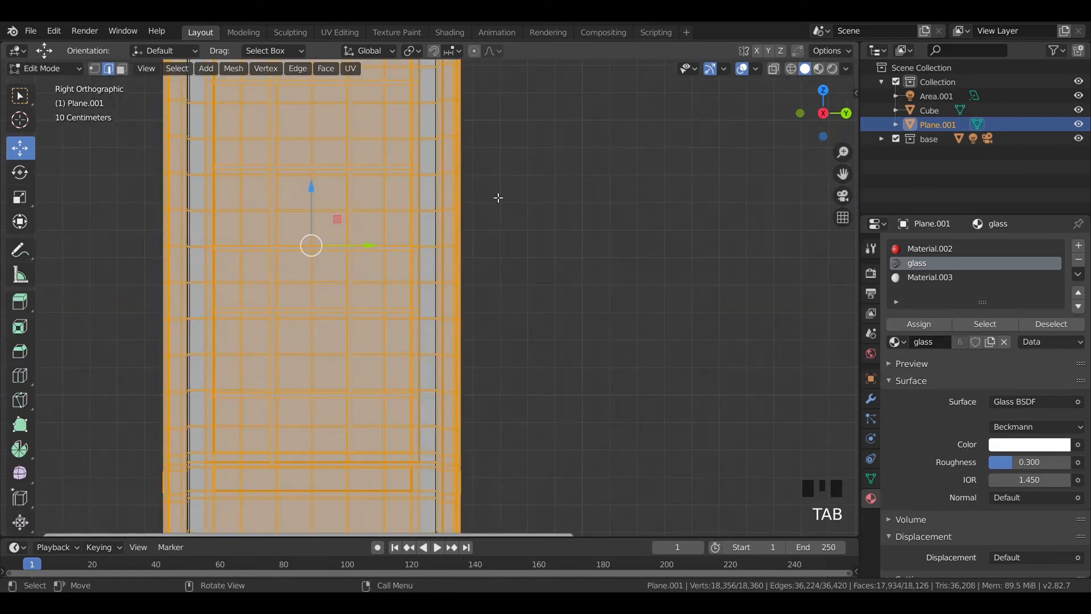
{"action": "middle_click_drag", "start_coordinate": [433, 269], "coordinate": [486, 145]}
{"action": "left_click", "coordinate": [485, 153]}
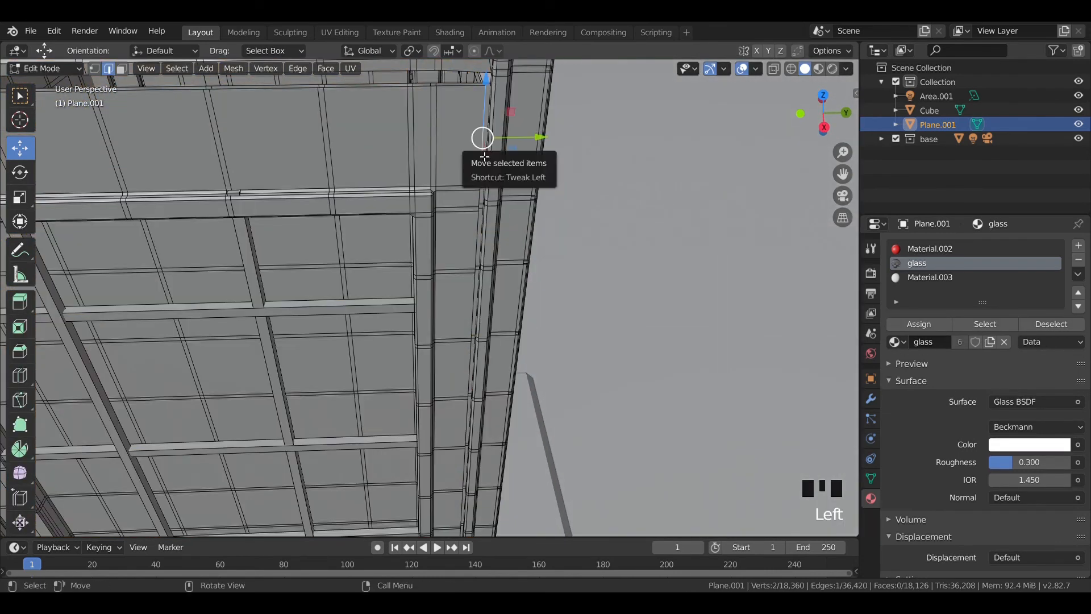
{"action": "left_click", "coordinate": [486, 173]}
{"action": "left_click", "coordinate": [121, 69]}
{"action": "left_click", "coordinate": [489, 110]}
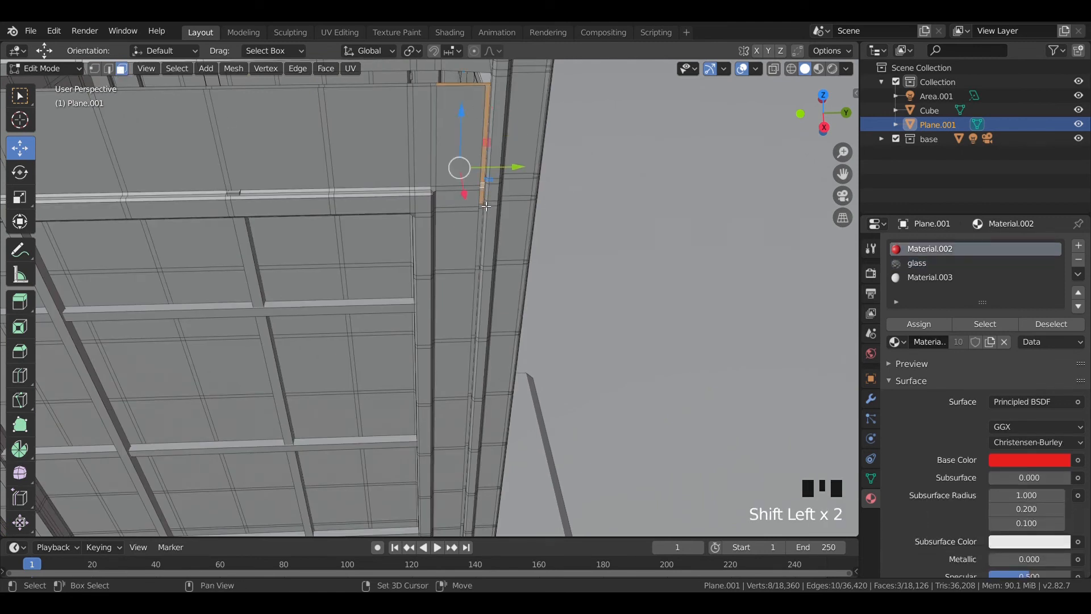
{"action": "middle_click_drag", "start_coordinate": [484, 231], "coordinate": [328, 240], "text": "shift"}
{"action": "key", "text": "KP_3"}
{"action": "scroll", "coordinate": [474, 181], "scroll_direction": "up", "scroll_amount": 8}
{"action": "key", "text": "Tab"}
{"action": "scroll", "coordinate": [507, 193], "scroll_direction": "up", "scroll_amount": 3}
{"action": "scroll", "coordinate": [484, 252], "scroll_direction": "down", "scroll_amount": 2}
{"action": "key", "text": "KP_1"}
{"action": "scroll", "coordinate": [450, 240], "scroll_direction": "down", "scroll_amount": 5}
{"action": "key", "text": "shift+a"}
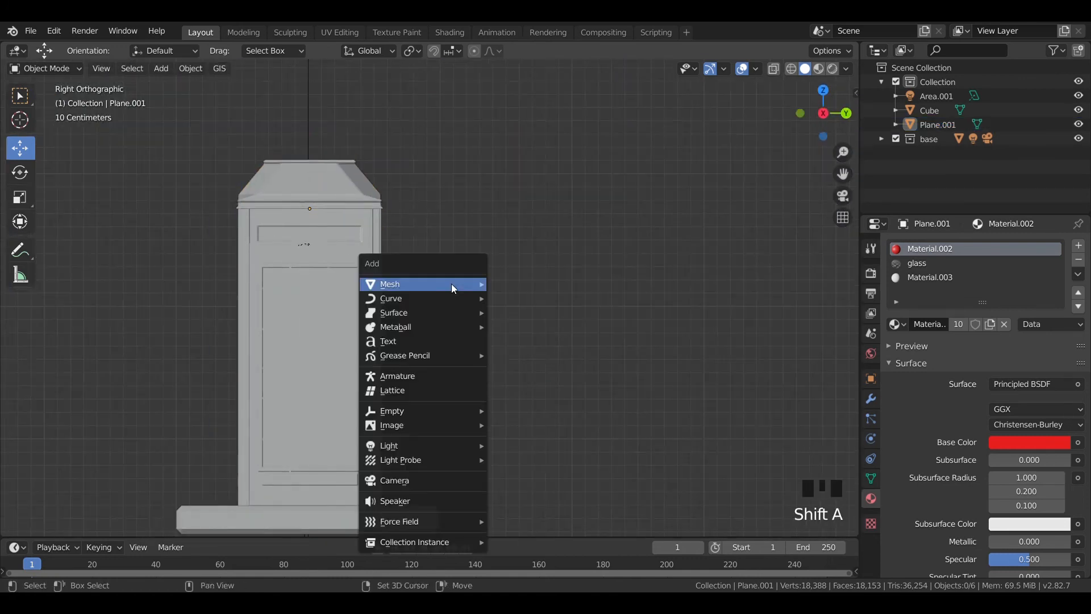
{"action": "left_click", "coordinate": [531, 307]}
{"action": "key", "text": "Delete"}
Step: Add a cube beside the booth in side view and shrink it horizontally, keeping its height, into a thin vertical post
{"action": "key", "text": "shift+a"}
{"action": "left_click", "coordinate": [619, 337]}
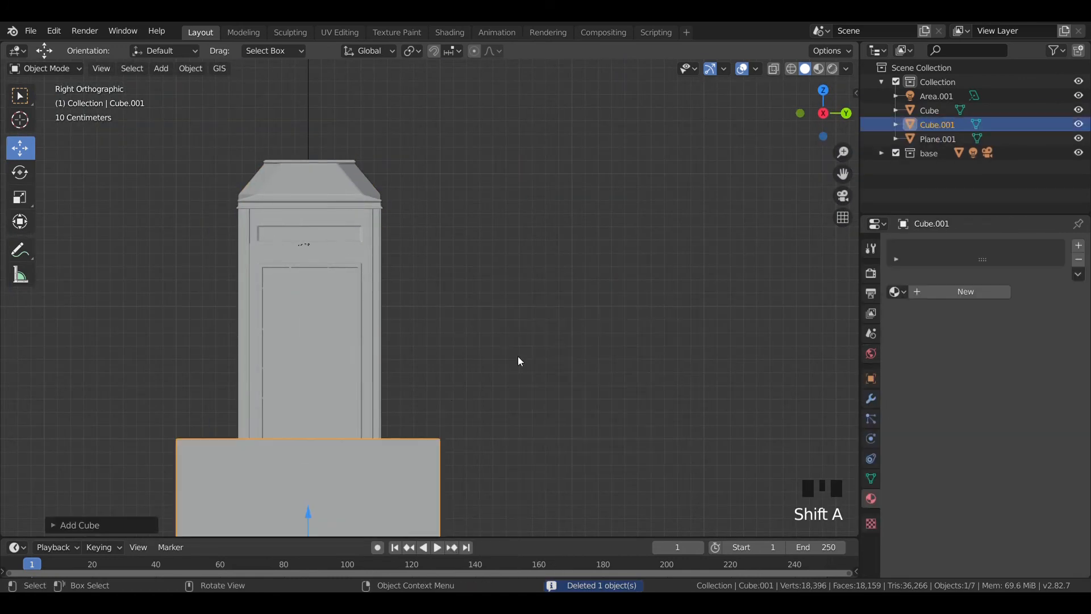
{"action": "key", "text": "g"}
{"action": "key", "text": "s"}
{"action": "left_click", "coordinate": [613, 397]}
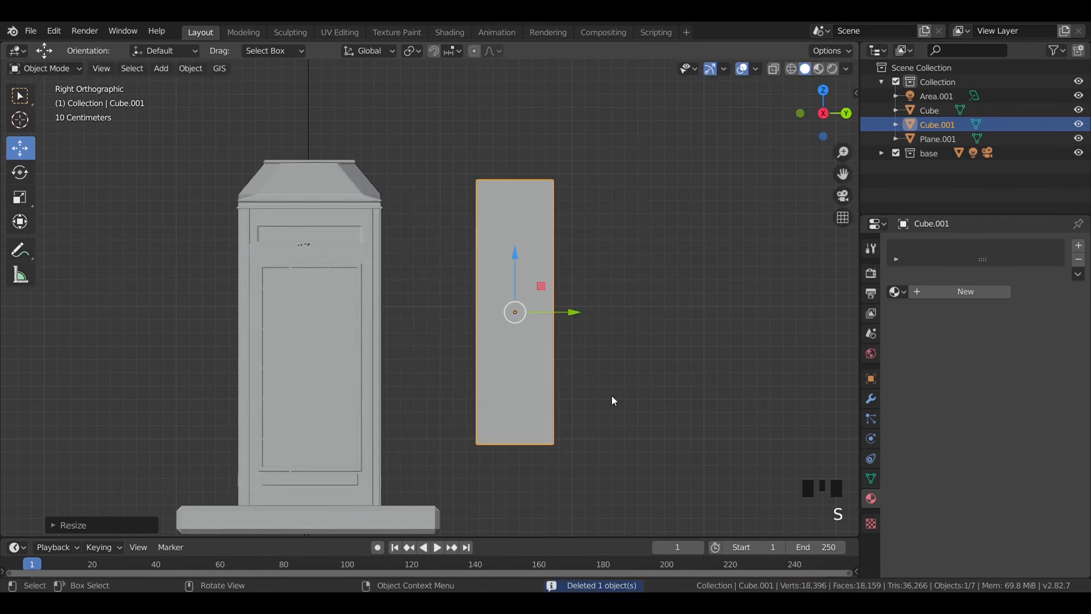
{"action": "key", "text": "s"}
{"action": "key", "text": "s"}
{"action": "left_click", "coordinate": [547, 352]}
{"action": "key", "text": "s"}
{"action": "key", "text": "shift+z"}
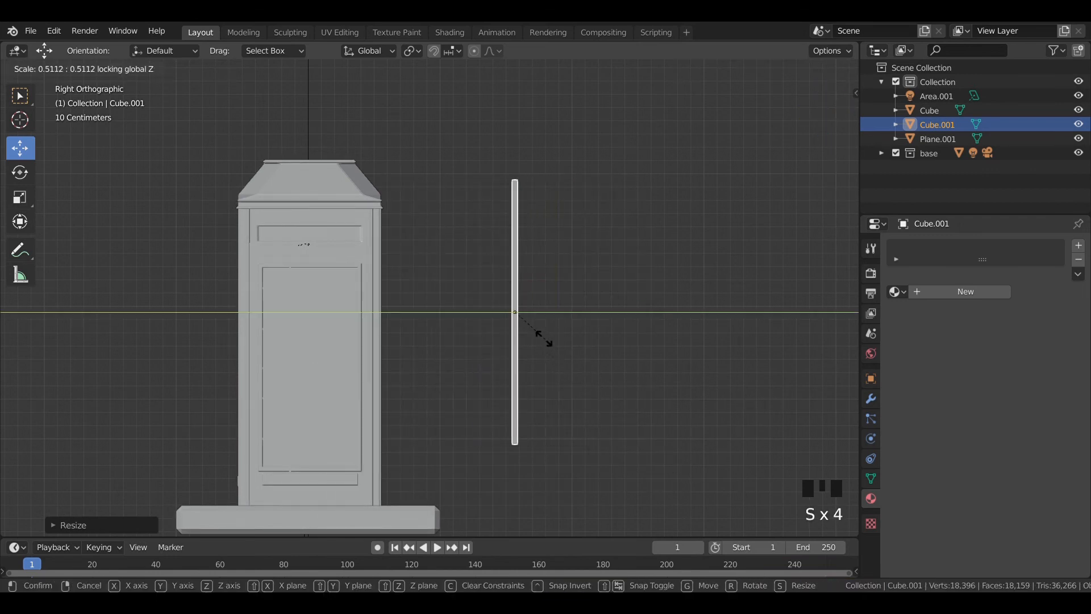
{"action": "left_click", "coordinate": [515, 312]}
Step: Assign the red Material.002 to the thin post and move it onto the booth's side edge
{"action": "left_click", "coordinate": [897, 291]}
{"action": "left_click", "coordinate": [926, 352]}
{"action": "key", "text": "g"}
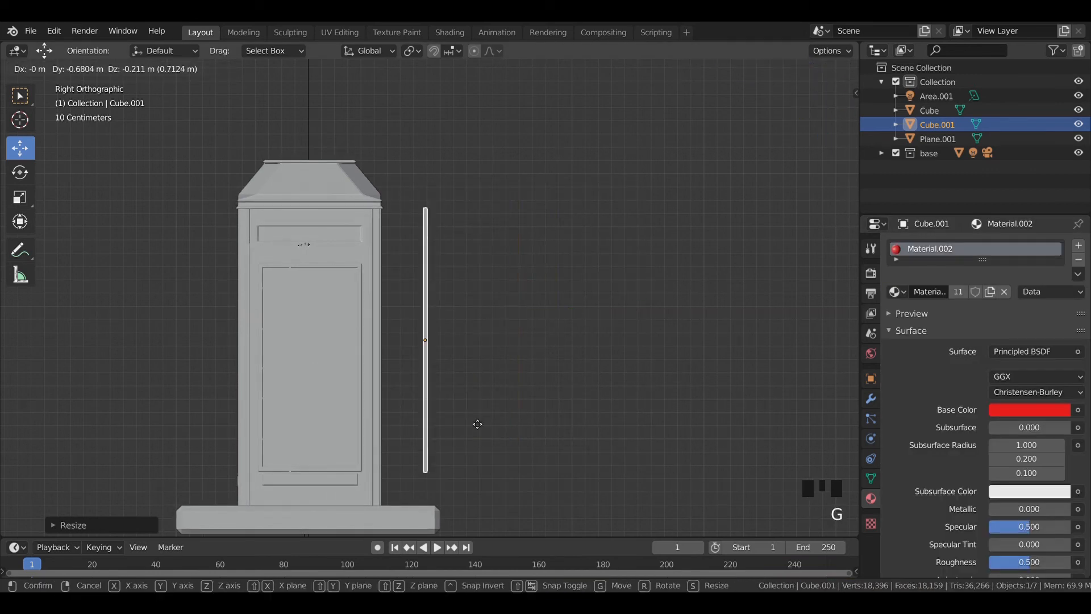
{"action": "left_click", "coordinate": [431, 434]}
Step: Stretch the post vertically by about 1.15 to match the booth wall and move it along X into the booth's corner
{"action": "key", "text": "s"}
{"action": "key", "text": "z"}
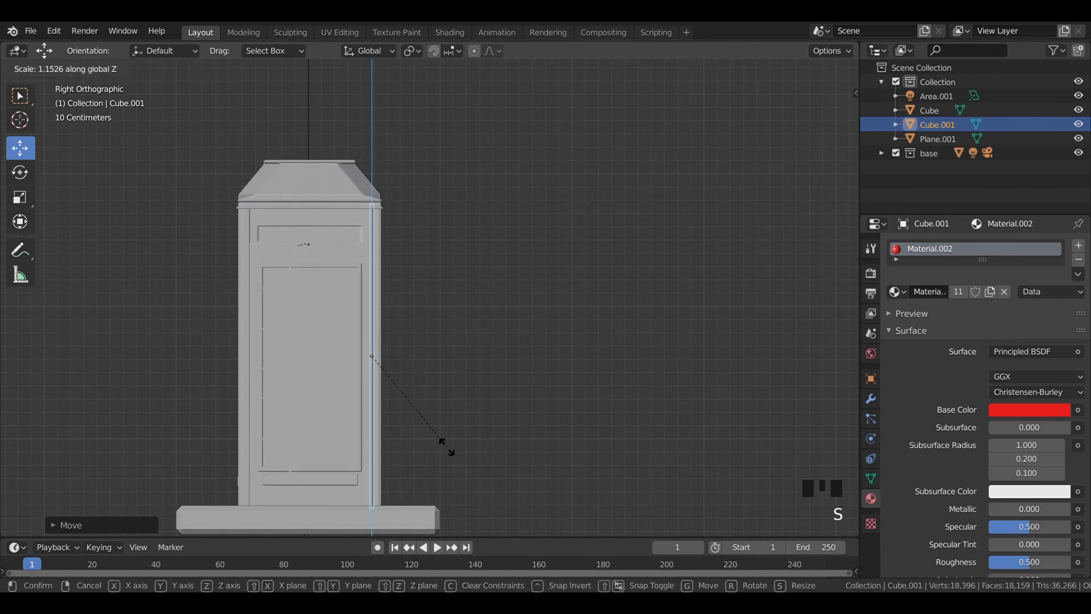
{"action": "left_click", "coordinate": [455, 440]}
{"action": "middle_click_drag", "start_coordinate": [459, 438], "coordinate": [384, 357]}
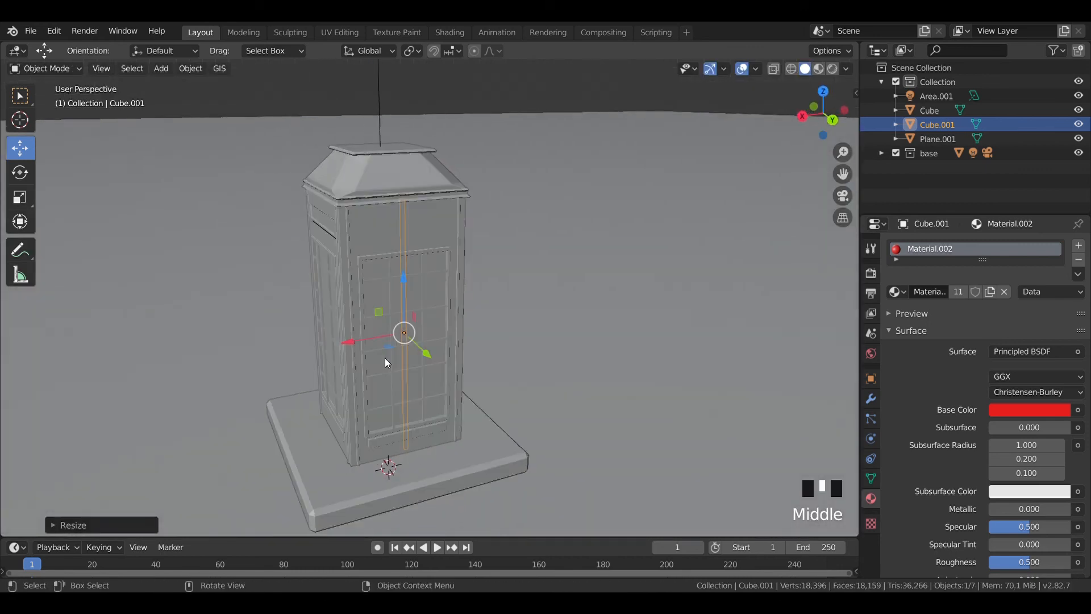
{"action": "left_click_drag", "start_coordinate": [384, 357], "coordinate": [292, 361]}
{"action": "scroll", "coordinate": [319, 359], "scroll_direction": "up", "scroll_amount": 3}
{"action": "middle_click_drag", "start_coordinate": [422, 353], "coordinate": [616, 398], "text": "shift"}
{"action": "left_click_drag", "start_coordinate": [405, 441], "coordinate": [399, 443]}
{"action": "middle_click_drag", "start_coordinate": [399, 442], "coordinate": [475, 455]}
{"action": "left_click_drag", "start_coordinate": [431, 447], "coordinate": [427, 447]}
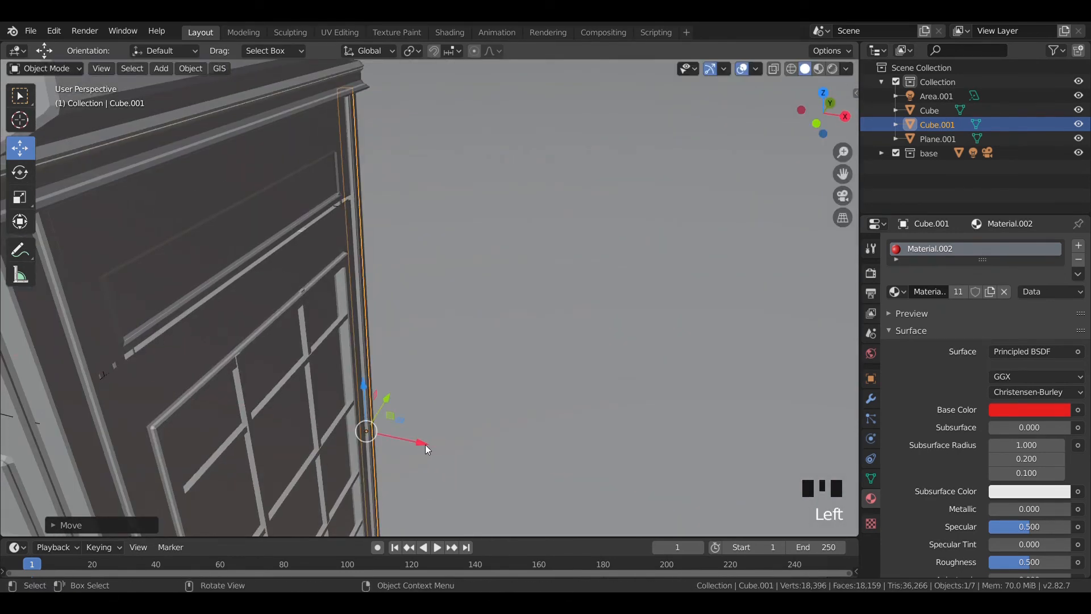
{"action": "left_click", "coordinate": [516, 343]}
Step: Exclude the base collection, add another cube in front view and move it beside the booth
{"action": "left_click", "coordinate": [896, 153]}
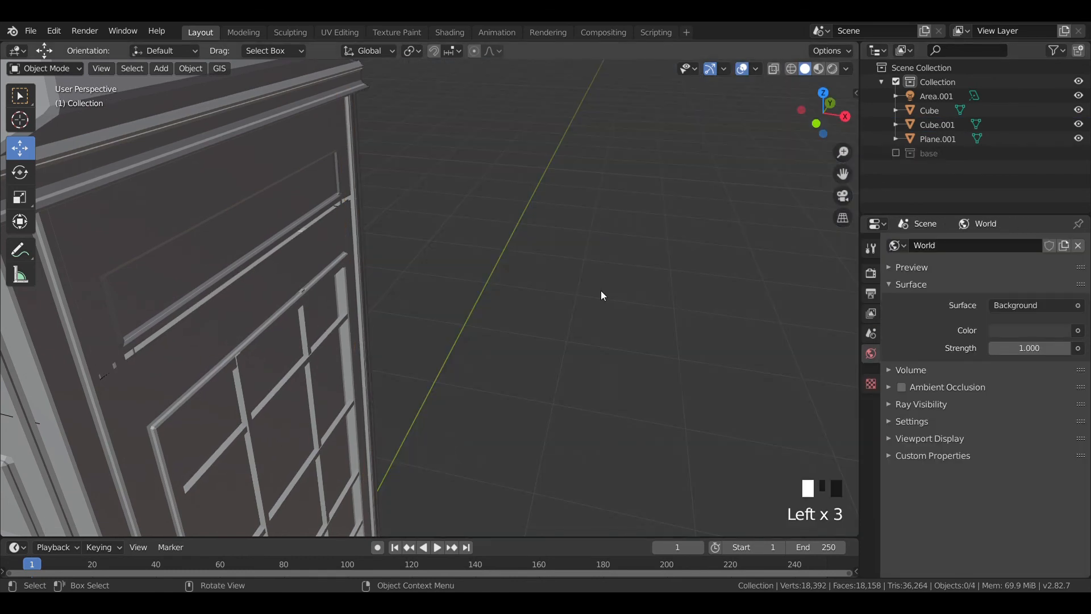
{"action": "key", "text": "KP_1"}
{"action": "key", "text": "shift+a"}
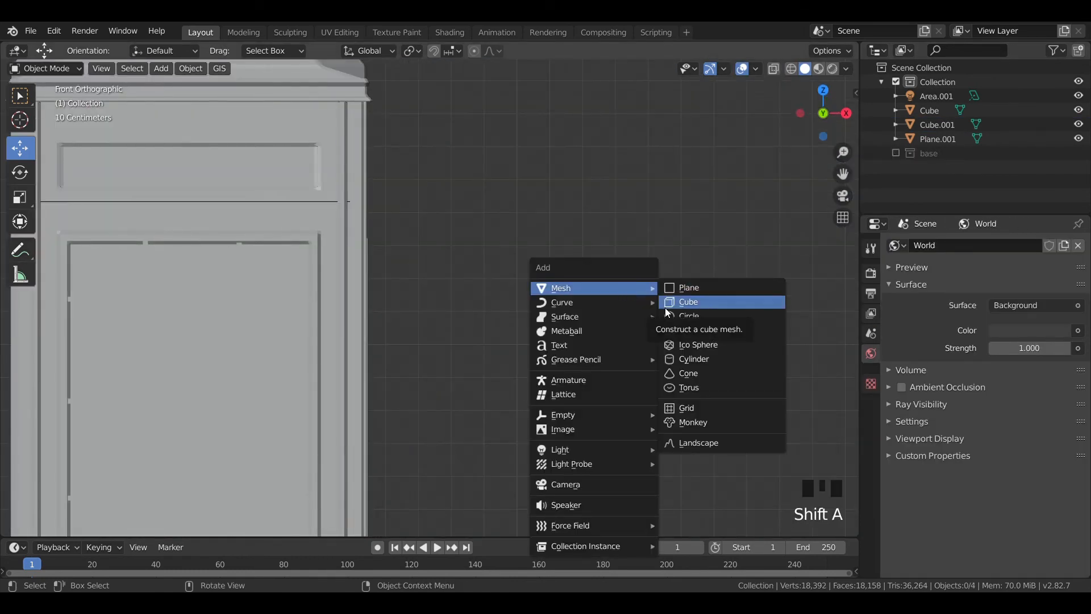
{"action": "left_click", "coordinate": [666, 308]}
{"action": "scroll", "coordinate": [561, 316], "scroll_direction": "down", "scroll_amount": 10}
{"action": "key", "text": "g"}
{"action": "left_click", "coordinate": [652, 289]}
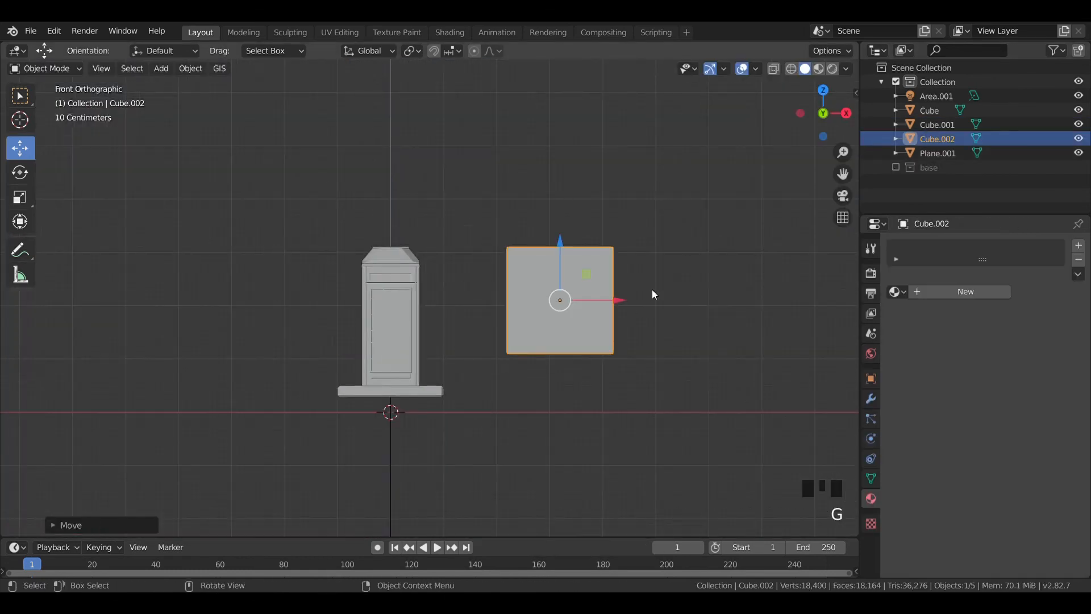
Step: Scale the new cube to about 0.44 in X and Z, and shrink it overall to about 0.1 as a small bar
{"action": "key", "text": "KP_3"}
{"action": "scroll", "coordinate": [553, 335], "scroll_direction": "up", "scroll_amount": 1}
{"action": "scroll", "coordinate": [554, 340], "scroll_direction": "up", "scroll_amount": 3}
{"action": "key", "text": "s"}
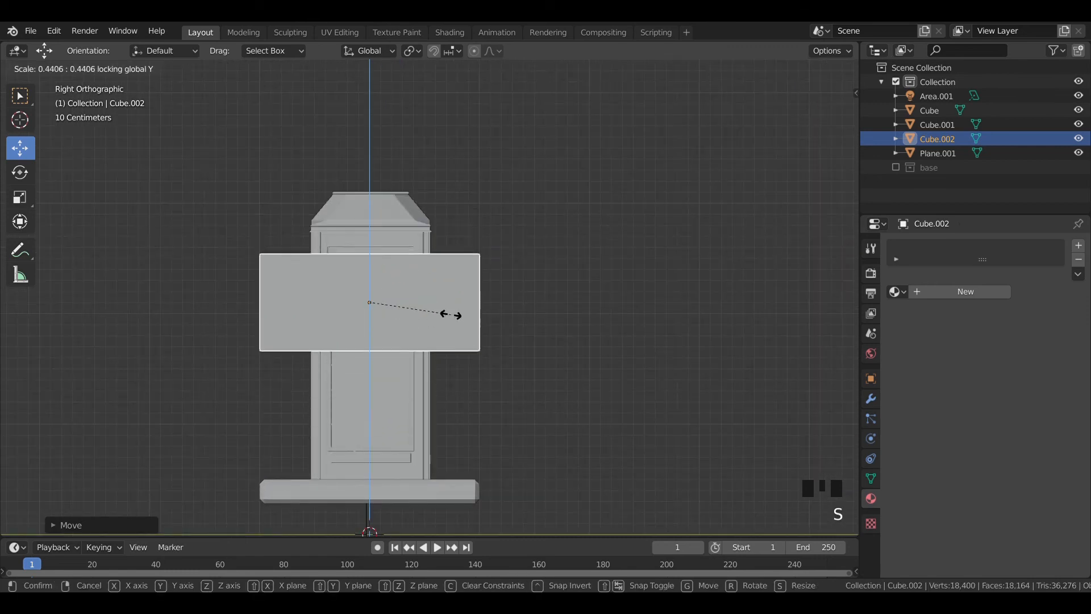
{"action": "key", "text": "s"}
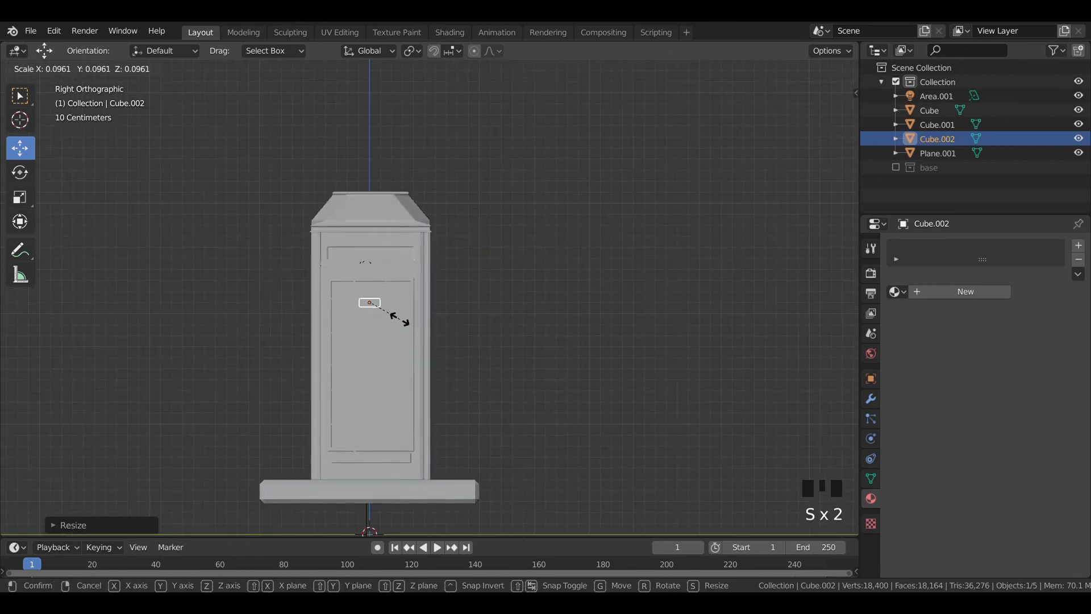
{"action": "left_click", "coordinate": [399, 320]}
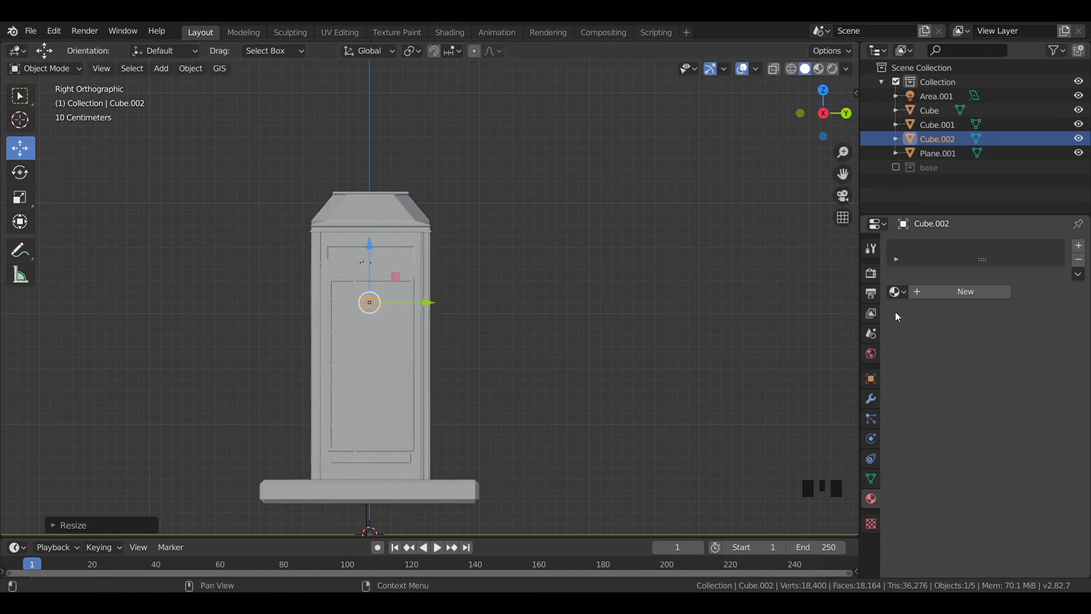
Step: Replace the bar's Material.001 with a new material and set its base colour to black
{"action": "left_click", "coordinate": [897, 291]}
{"action": "left_click", "coordinate": [904, 340]}
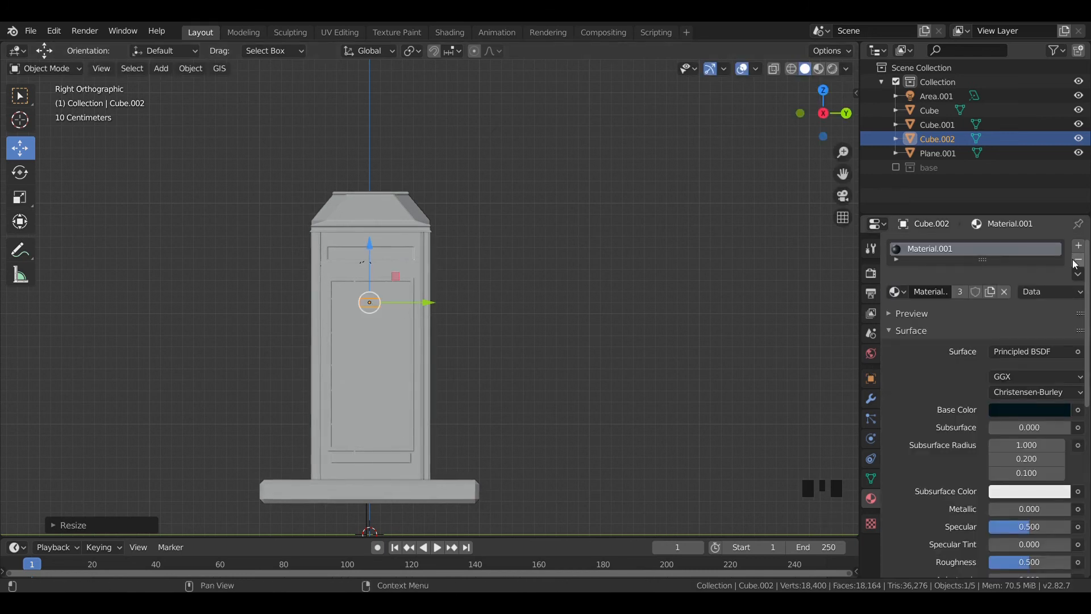
{"action": "left_click", "coordinate": [1004, 291]}
{"action": "left_click", "coordinate": [967, 293]}
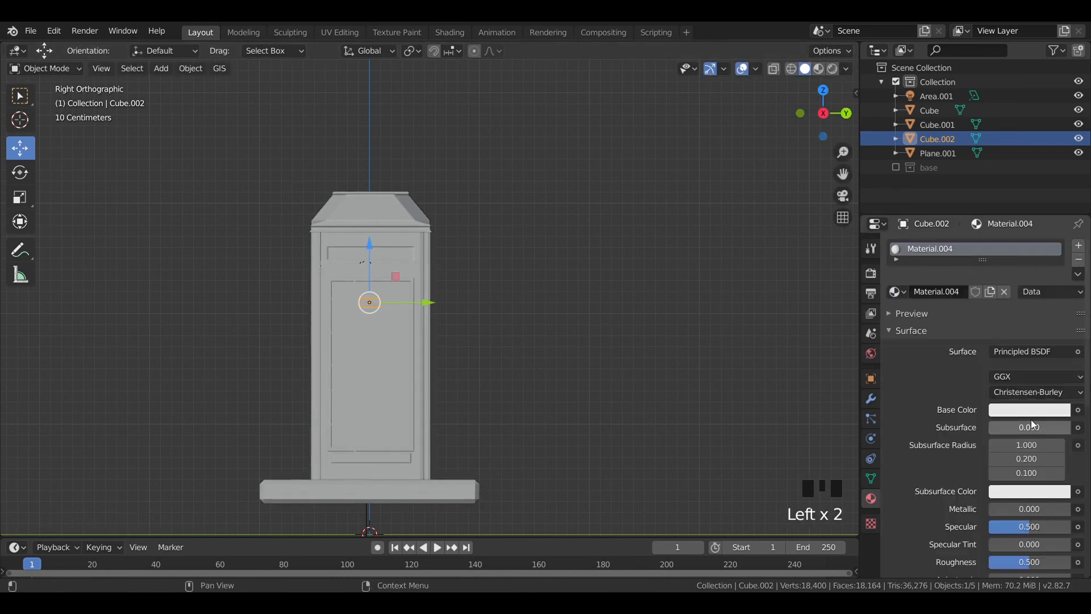
{"action": "left_click", "coordinate": [1029, 410]}
Step: Apply the bar's scale and bevel all of its edges with one segment, about 0.014 m wide
{"action": "scroll", "coordinate": [429, 300], "scroll_direction": "up", "scroll_amount": 5}
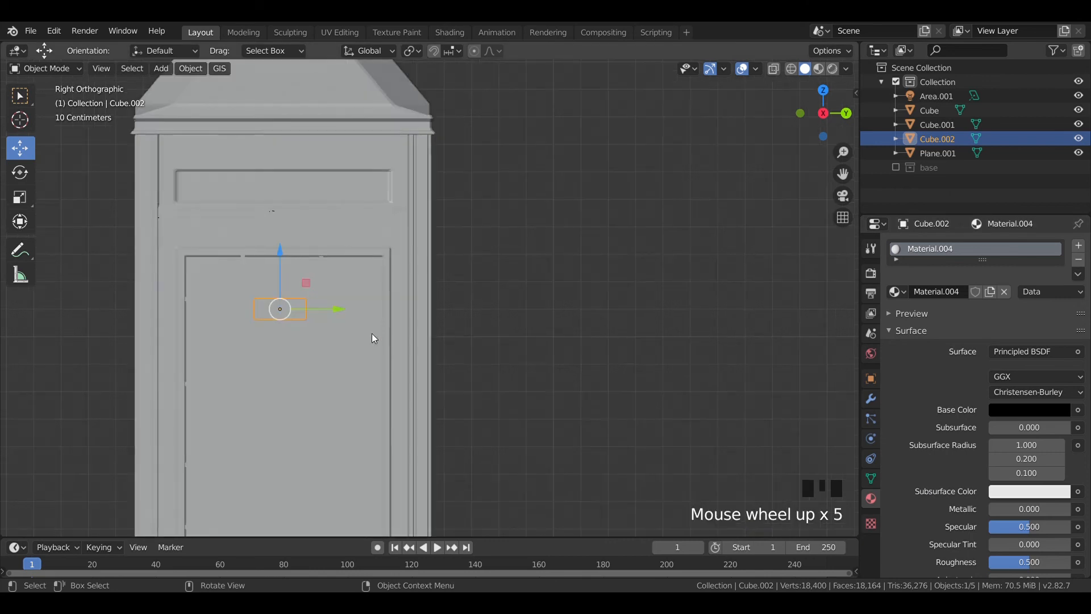
{"action": "key", "text": "ctrl+a"}
{"action": "left_click", "coordinate": [338, 337]}
{"action": "key", "text": "Tab"}
{"action": "key", "text": "ctrl+b"}
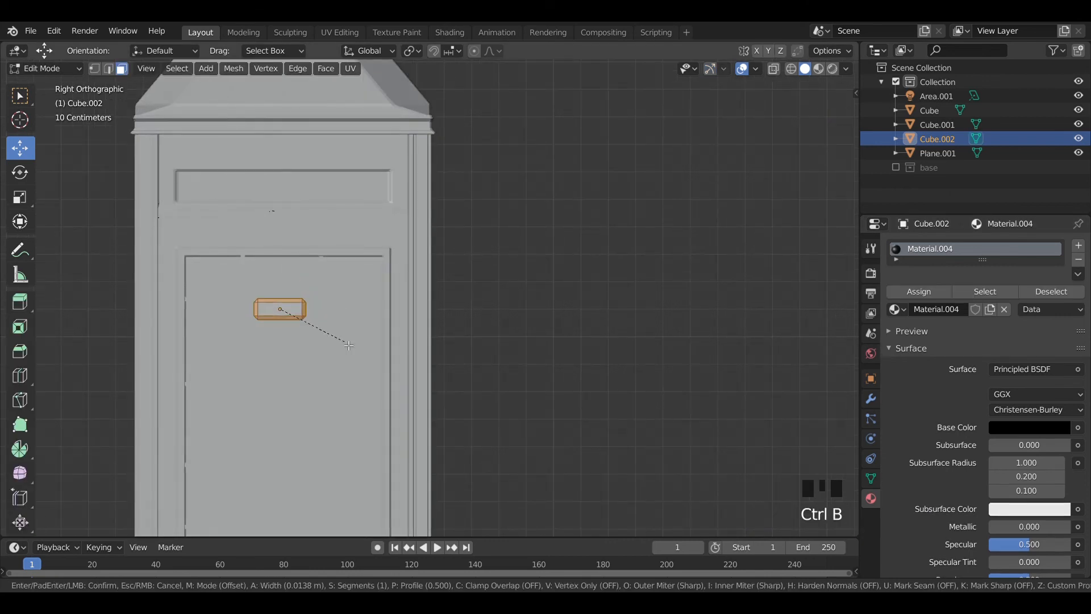
{"action": "left_click", "coordinate": [349, 345]}
{"action": "key", "text": "Tab"}
Step: Move the black bar onto the booth's side wall, at the height between the sign panel and the window
{"action": "middle_click_drag", "start_coordinate": [343, 341], "coordinate": [619, 416], "text": "shift"}
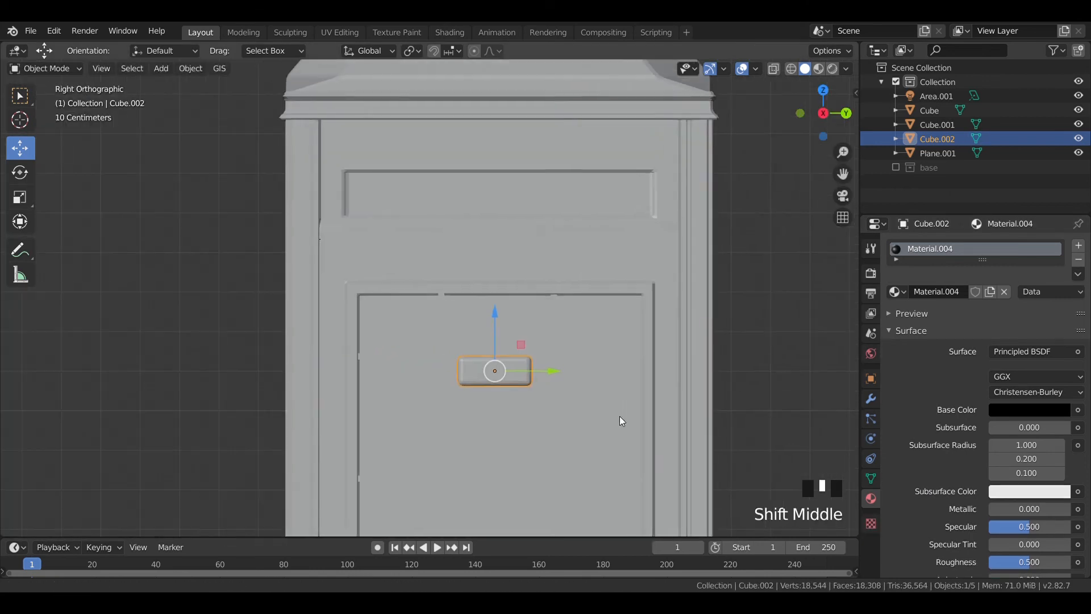
{"action": "key", "text": "KP_1"}
{"action": "scroll", "coordinate": [723, 426], "scroll_direction": "down", "scroll_amount": 5}
{"action": "key", "text": "g"}
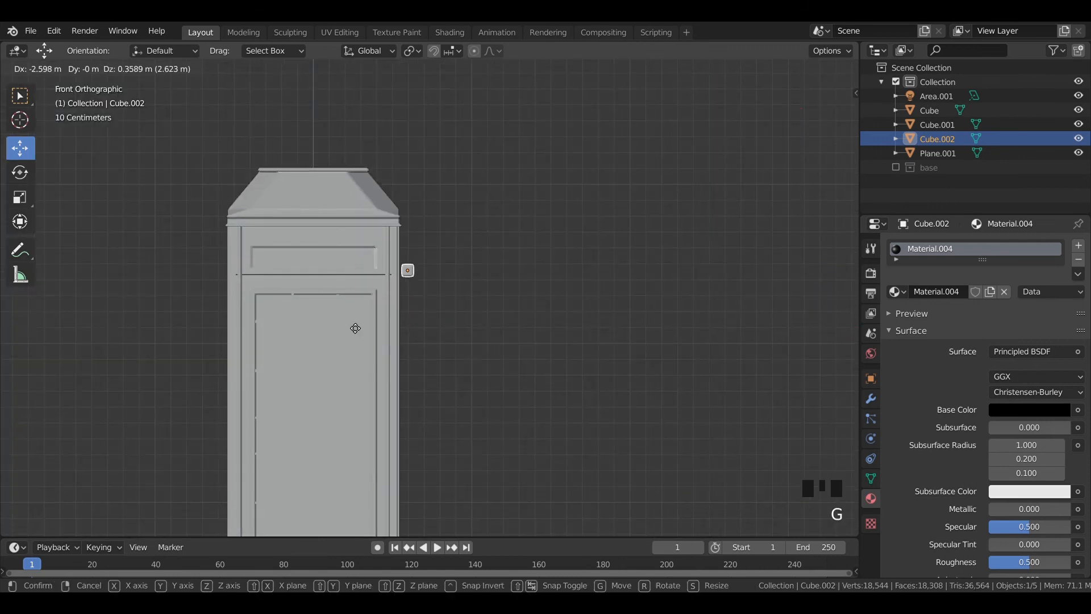
{"action": "left_click", "coordinate": [515, 336]}
{"action": "key", "text": "KP_3"}
{"action": "scroll", "coordinate": [520, 324], "scroll_direction": "up", "scroll_amount": 4}
{"action": "left_click_drag", "start_coordinate": [485, 205], "coordinate": [485, 201]}
{"action": "middle_click_drag", "start_coordinate": [485, 200], "coordinate": [612, 298]}
{"action": "key", "text": "KP_1"}
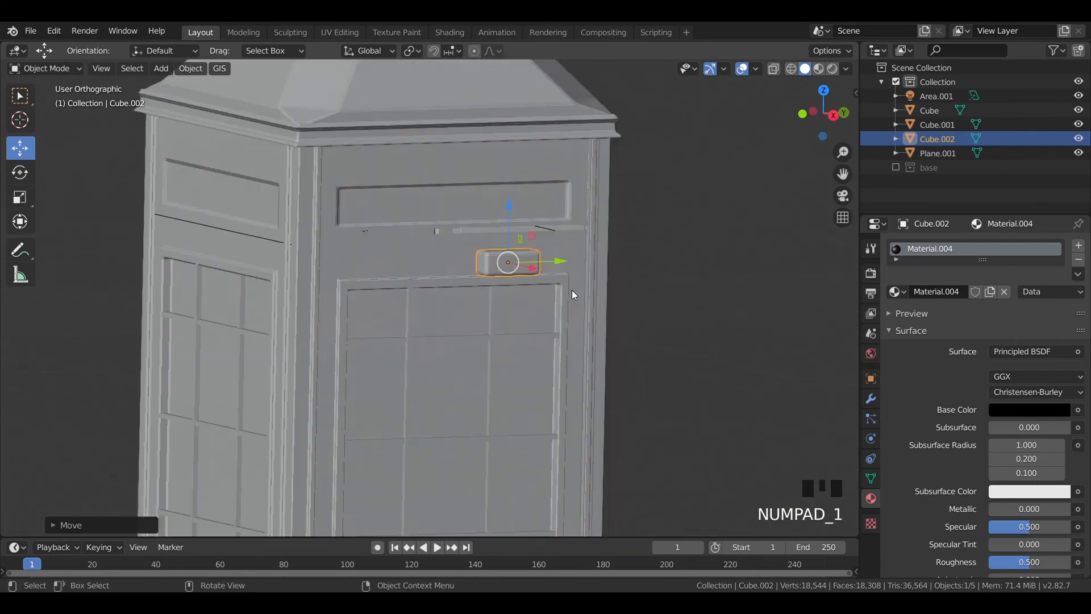
Step: Raise the bar slightly, shift it along Y toward the front corner and seat it against the side wall along X
{"action": "key", "text": "KP_3"}
{"action": "scroll", "coordinate": [572, 290], "scroll_direction": "up", "scroll_amount": 3}
{"action": "left_click_drag", "start_coordinate": [520, 172], "coordinate": [530, 149]}
{"action": "middle_click_drag", "start_coordinate": [530, 149], "coordinate": [611, 261]}
{"action": "left_click_drag", "start_coordinate": [624, 213], "coordinate": [483, 192]}
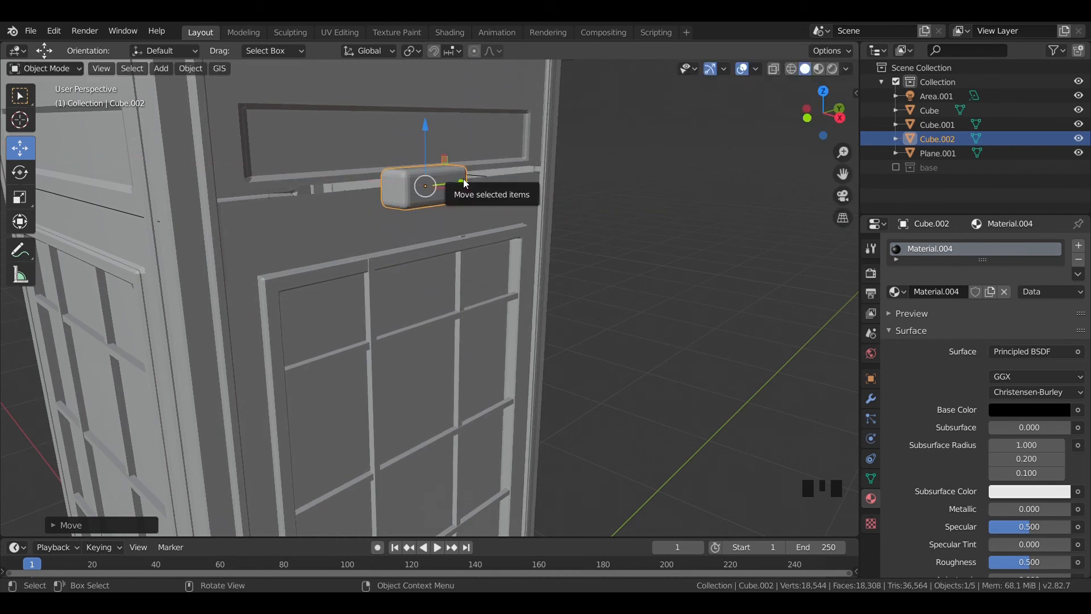
{"action": "middle_click_drag", "start_coordinate": [464, 182], "coordinate": [483, 211]}
{"action": "key", "text": "KP_1"}
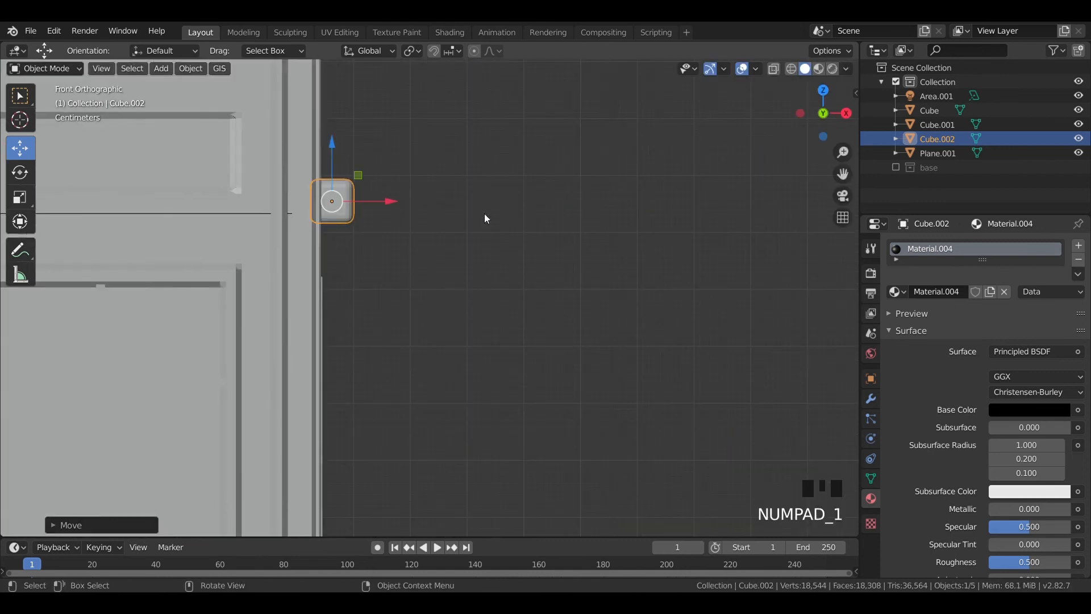
{"action": "left_click_drag", "start_coordinate": [390, 201], "coordinate": [391, 206]}
{"action": "left_click", "coordinate": [490, 272]}
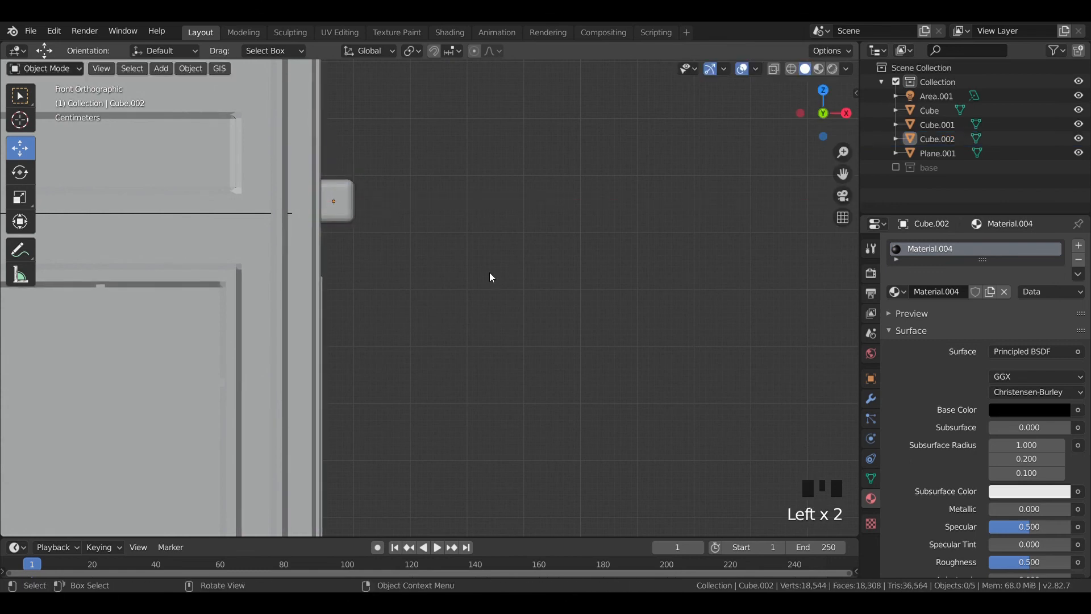
Step: Duplicate the bar just below the original, make the copy thinner along X and align it with the wall
{"action": "left_click", "coordinate": [347, 211]}
{"action": "key", "text": "shift+d"}
{"action": "left_click", "coordinate": [427, 288]}
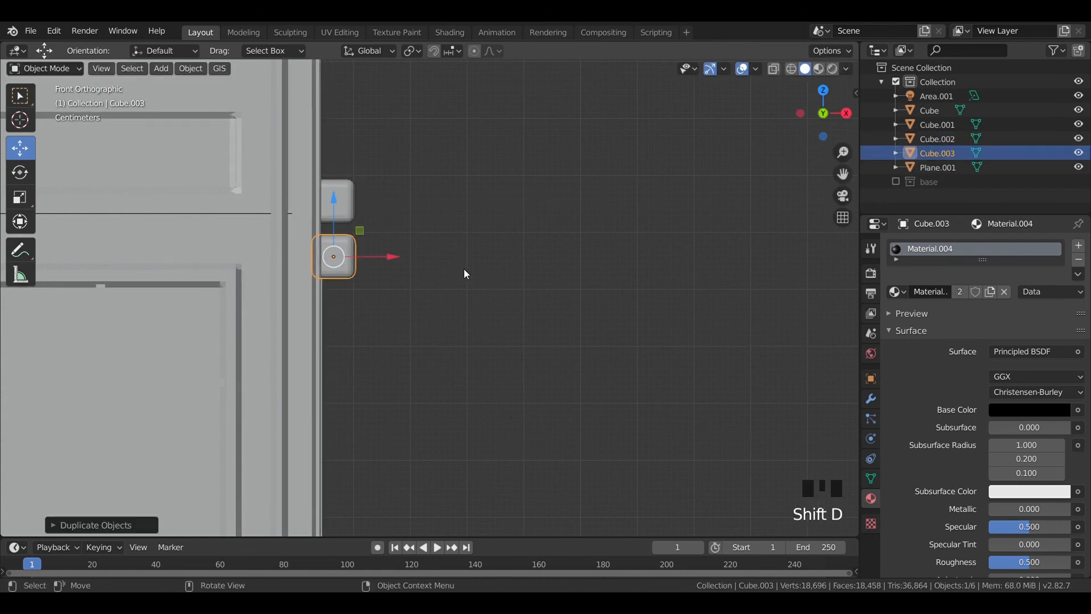
{"action": "key", "text": "s"}
{"action": "key", "text": "x"}
{"action": "left_click", "coordinate": [385, 255]}
{"action": "left_click_drag", "start_coordinate": [335, 207], "coordinate": [335, 210]}
{"action": "left_click_drag", "start_coordinate": [399, 260], "coordinate": [396, 266]}
Step: Duplicate the lower bar, move the copy up to the upper bar and scale it to about 0.17 in X and Z
{"action": "key", "text": "KP_3"}
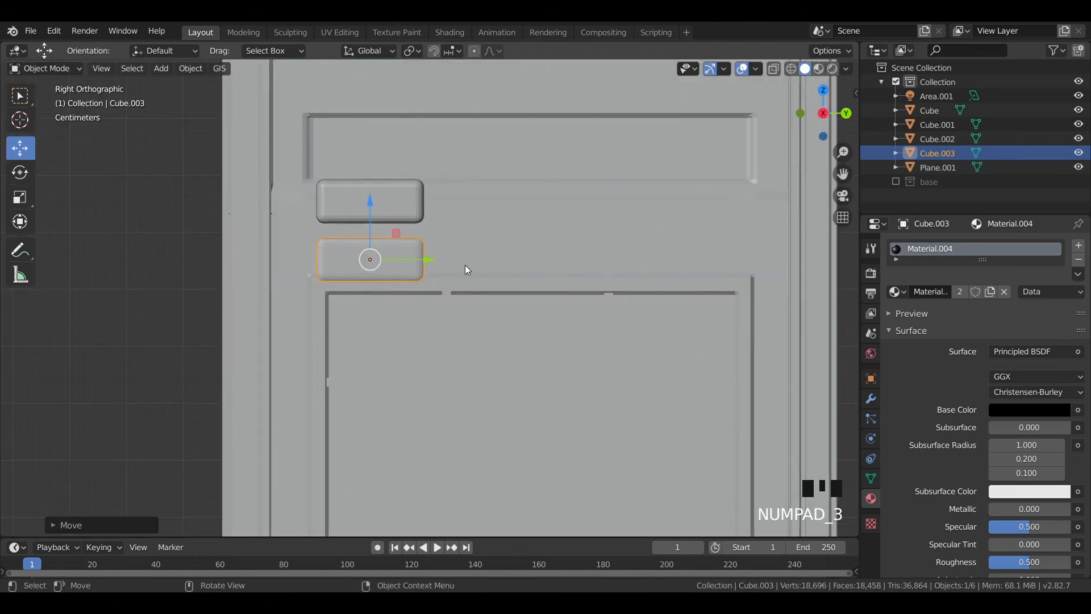
{"action": "key", "text": "shift+d"}
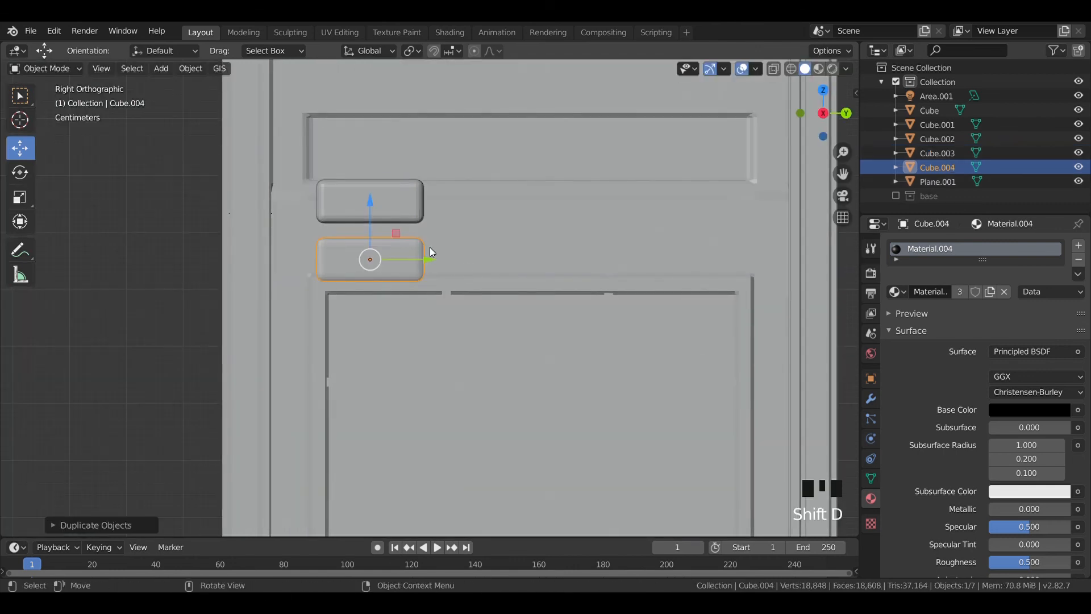
{"action": "left_click", "coordinate": [465, 275]}
{"action": "key", "text": "s"}
{"action": "key", "text": "shift+y"}
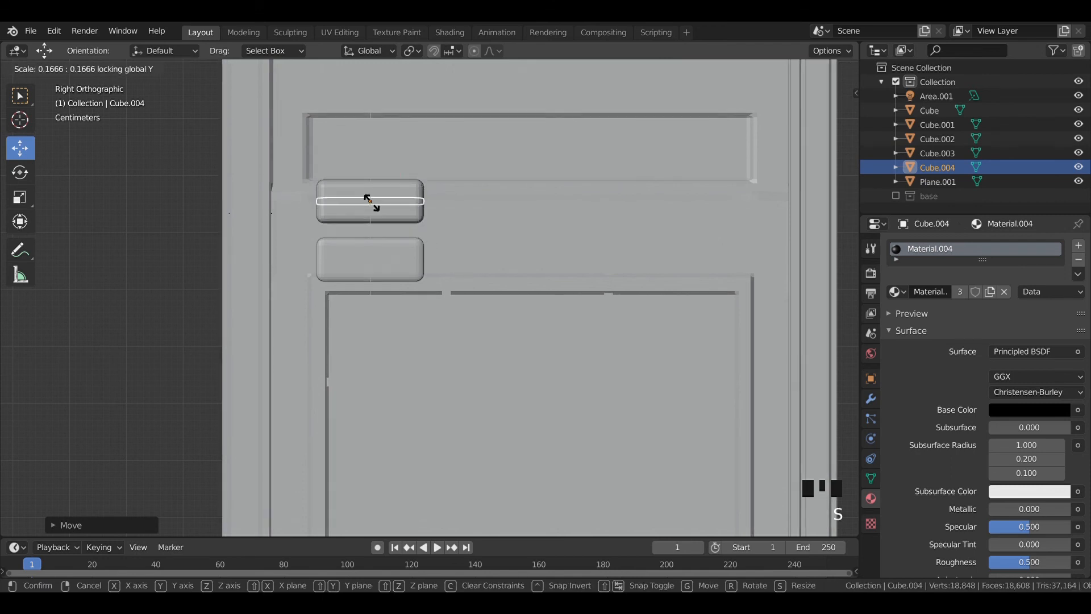
{"action": "left_click", "coordinate": [372, 203]}
Step: Move the thin strip along Y to the end of the upper bar and tilt it downward by about 12.5°
{"action": "left_click_drag", "start_coordinate": [447, 202], "coordinate": [497, 207]}
{"action": "left_click", "coordinate": [523, 202]}
{"action": "key", "text": "r"}
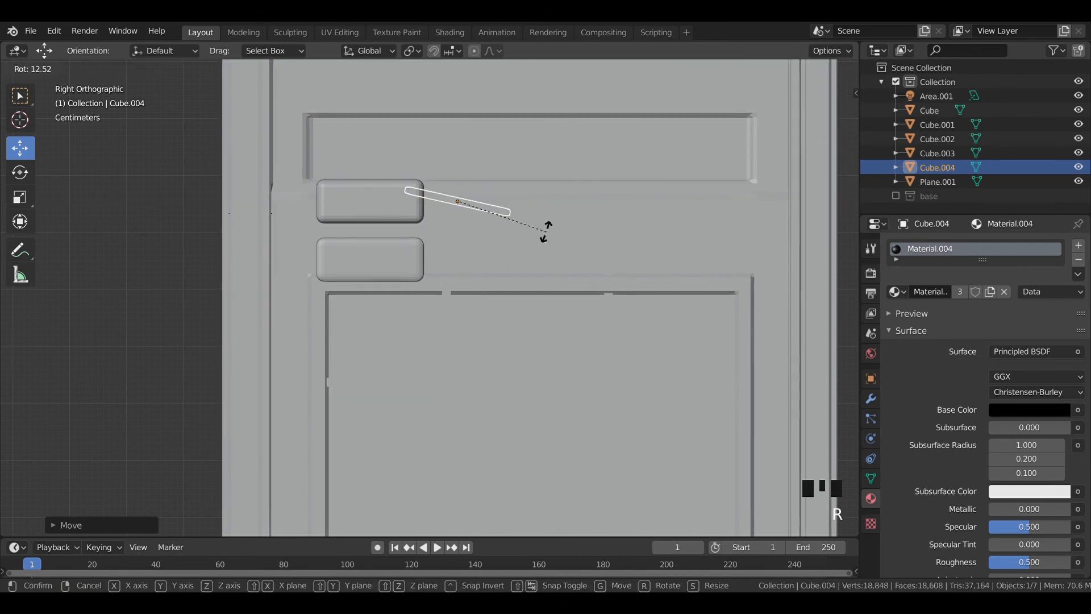
{"action": "left_click", "coordinate": [547, 226]}
Step: Duplicate the tilted strip, rotate the copy the opposite way and lower it to link the strip's end with the lower bar
{"action": "key", "text": "shift+d"}
{"action": "key", "text": "r"}
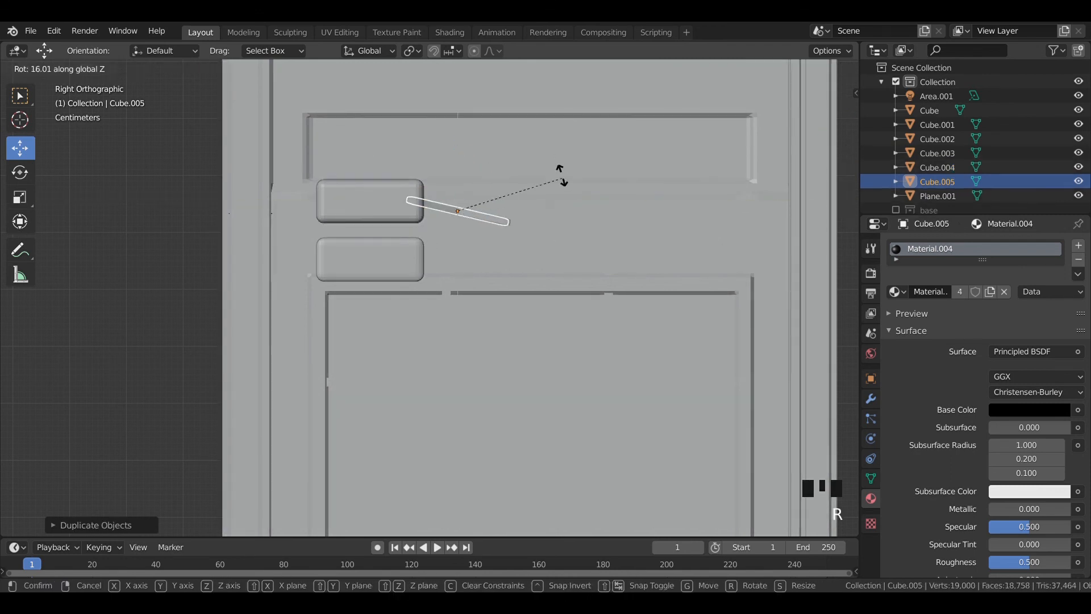
{"action": "left_click", "coordinate": [555, 124]}
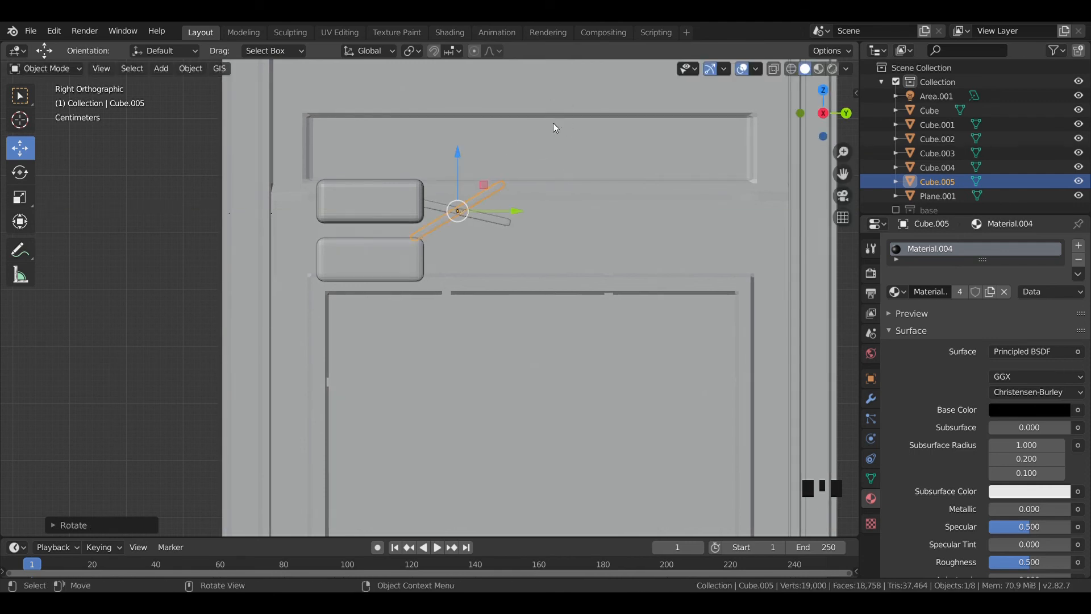
{"action": "left_click_drag", "start_coordinate": [467, 165], "coordinate": [466, 194]}
{"action": "key", "text": "r"}
{"action": "left_click", "coordinate": [526, 170]}
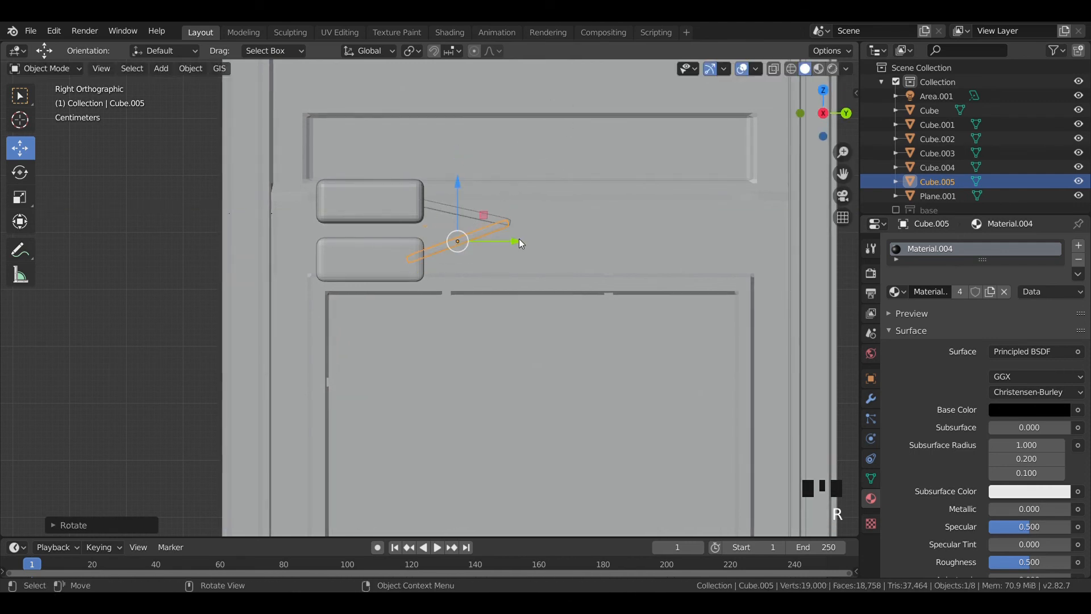
Step: Include the base collection again and check the booth through the camera in rendered shading and Material Preview
{"action": "left_click", "coordinate": [159, 262]}
{"action": "middle_click_drag", "start_coordinate": [159, 261], "coordinate": [231, 309]}
{"action": "scroll", "coordinate": [321, 304], "scroll_direction": "up", "scroll_amount": 2}
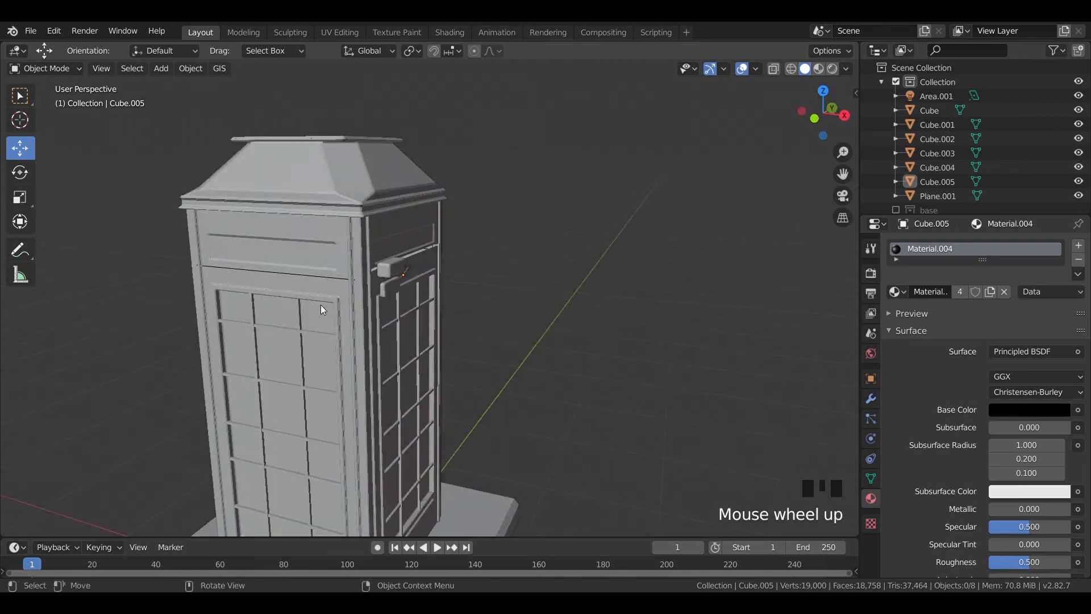
{"action": "key", "text": "KP_0"}
{"action": "scroll", "coordinate": [467, 369], "scroll_direction": "down", "scroll_amount": 6}
{"action": "left_click", "coordinate": [491, 383]}
{"action": "key", "text": "z"}
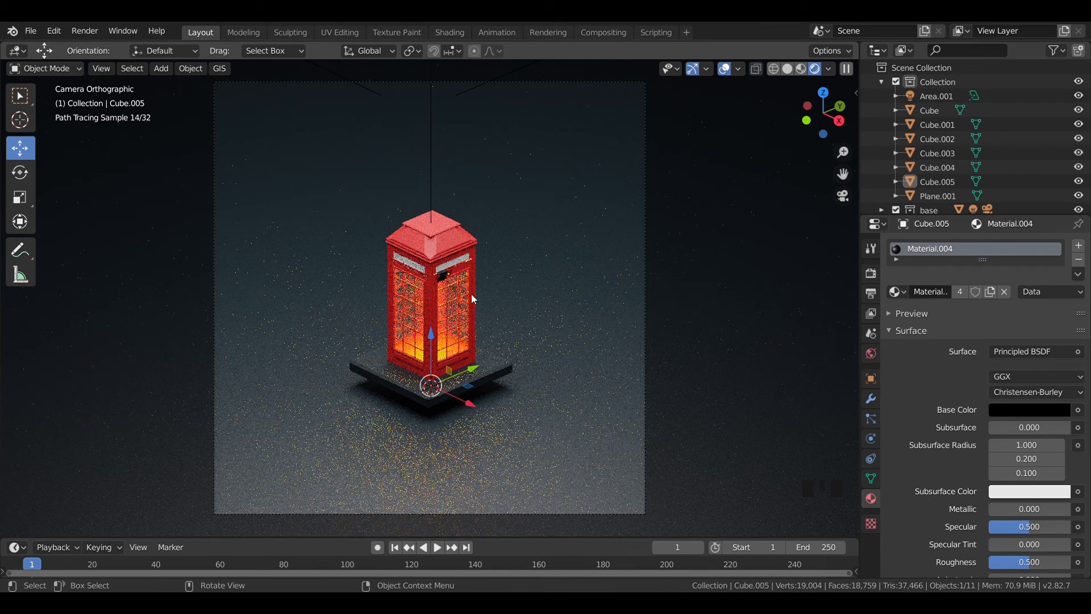
{"action": "key", "text": "z"}
{"action": "left_click", "coordinate": [541, 356]}
Step: Select both black bars on the side wall and flatten them along X in front view
{"action": "scroll", "coordinate": [501, 305], "scroll_direction": "up", "scroll_amount": 7}
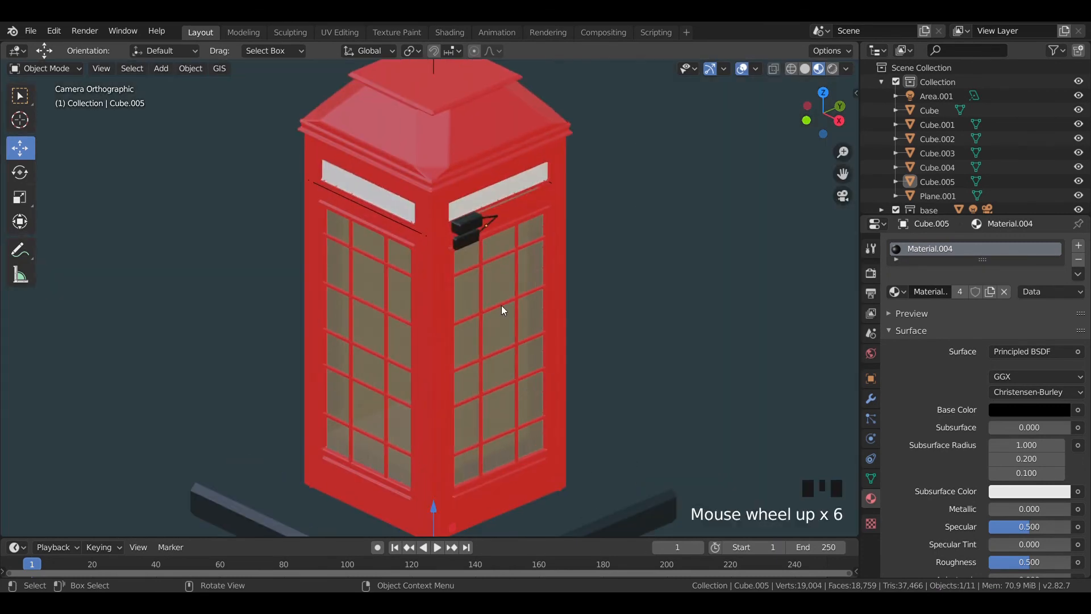
{"action": "left_click", "coordinate": [462, 211]}
{"action": "left_click", "coordinate": [464, 208], "text": "shift"}
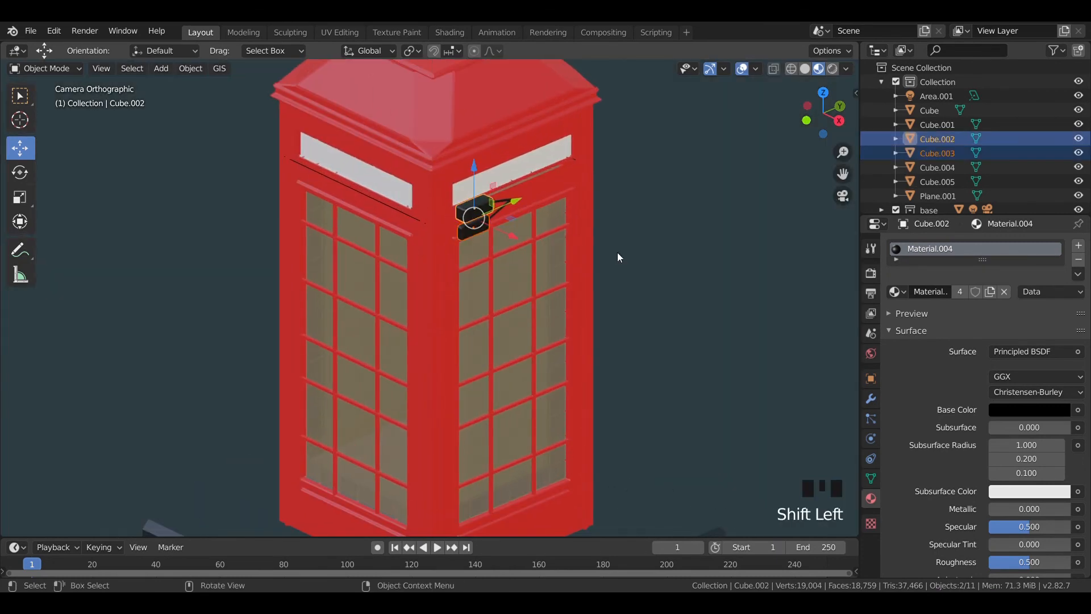
{"action": "key", "text": "KP_1"}
{"action": "scroll", "coordinate": [548, 284], "scroll_direction": "up", "scroll_amount": 5}
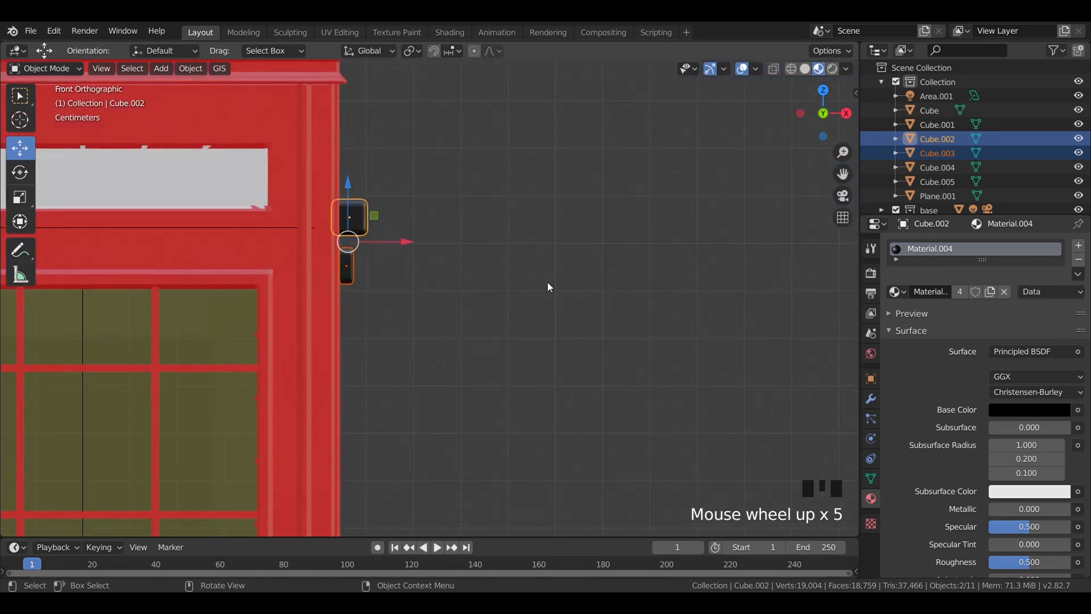
{"action": "key", "text": "s"}
{"action": "key", "text": "x"}
{"action": "left_click", "coordinate": [427, 229]}
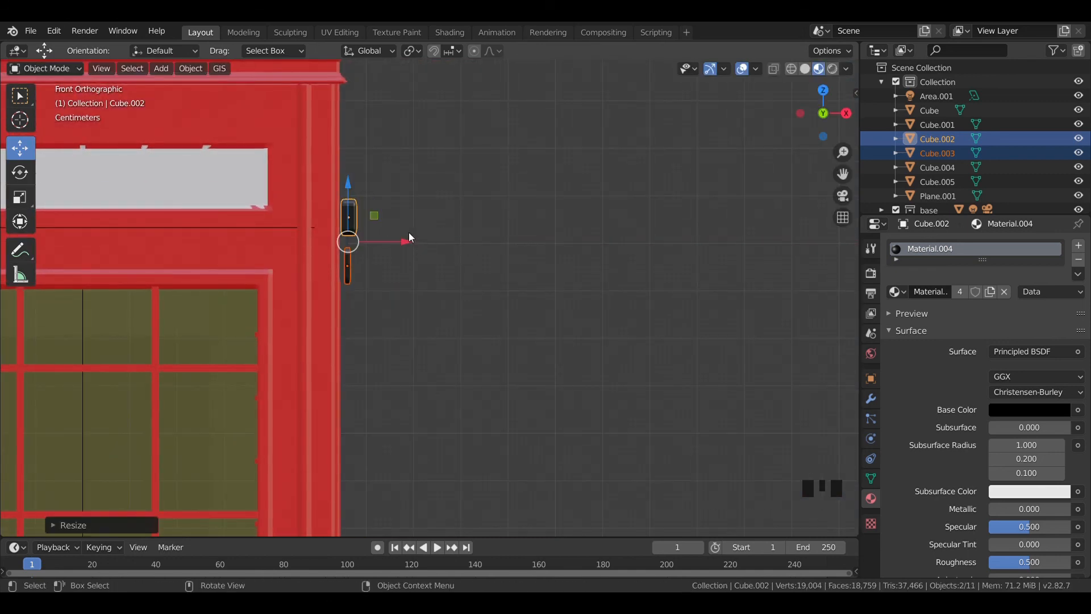
Step: Reduce the lower bar's height along Z, and move both bars along X into the booth wall
{"action": "left_click", "coordinate": [349, 218]}
{"action": "left_click", "coordinate": [348, 268], "text": "shift"}
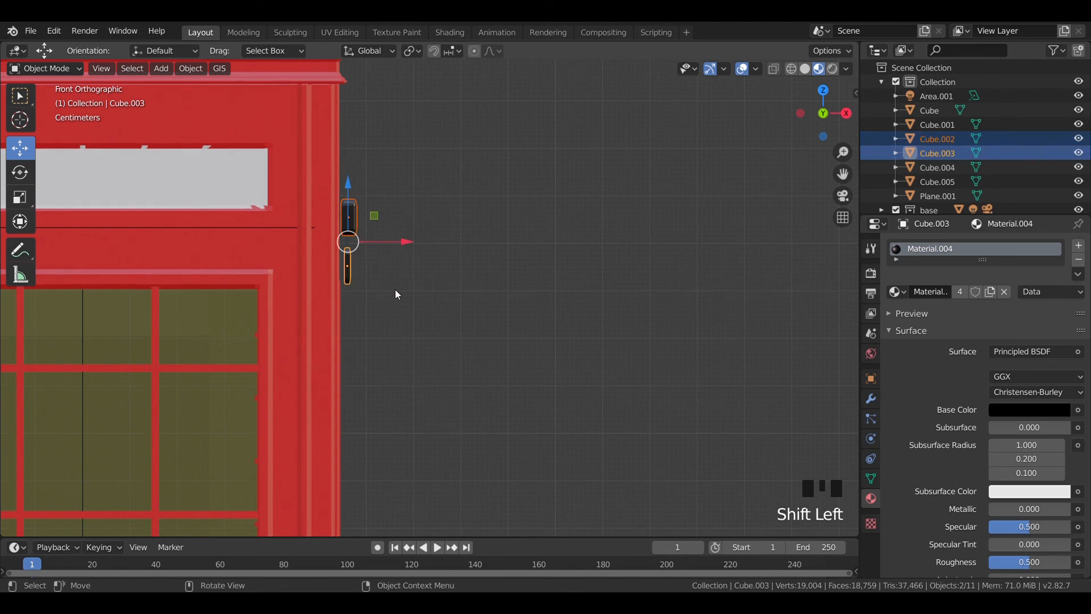
{"action": "left_click", "coordinate": [394, 288]}
{"action": "left_click", "coordinate": [348, 273]}
{"action": "key", "text": "s"}
{"action": "key", "text": "z"}
{"action": "left_click", "coordinate": [360, 293]}
{"action": "left_click", "coordinate": [373, 232], "text": "shift"}
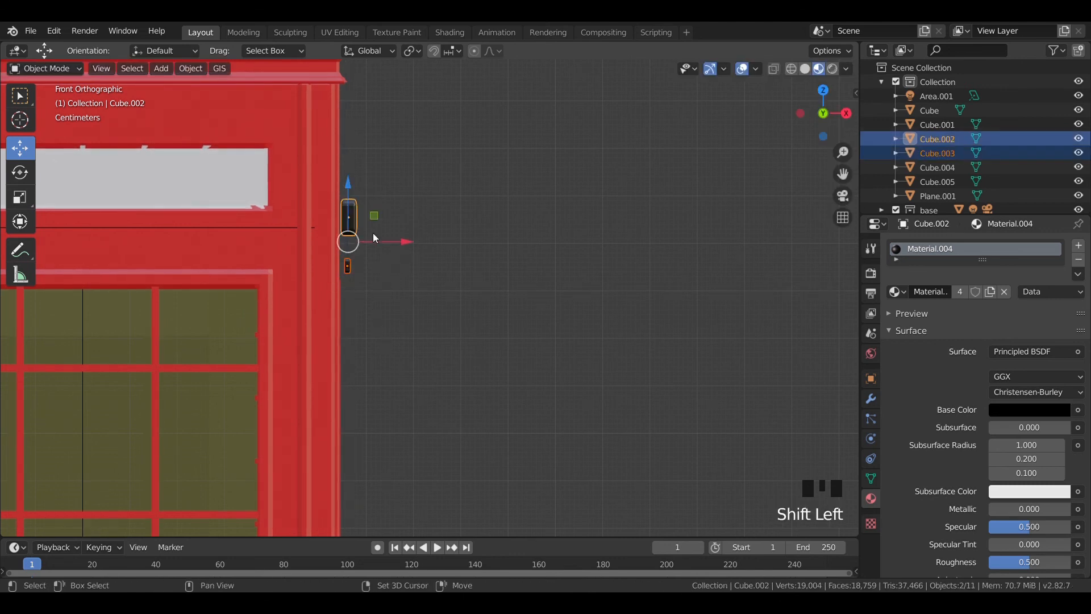
{"action": "left_click_drag", "start_coordinate": [407, 243], "coordinate": [400, 248]}
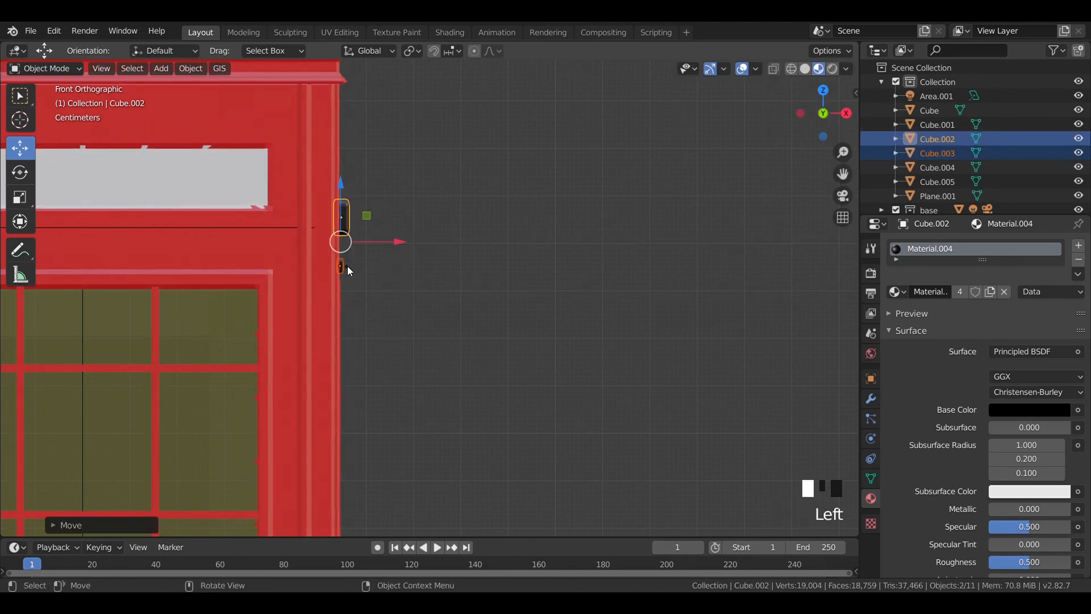
Step: Select the two thin connecting strips and shift them along X toward the booth wall
{"action": "left_click", "coordinate": [346, 266]}
{"action": "middle_click_drag", "start_coordinate": [347, 266], "coordinate": [357, 218]}
{"action": "left_click", "coordinate": [400, 246], "text": "shift"}
{"action": "left_click", "coordinate": [417, 230]}
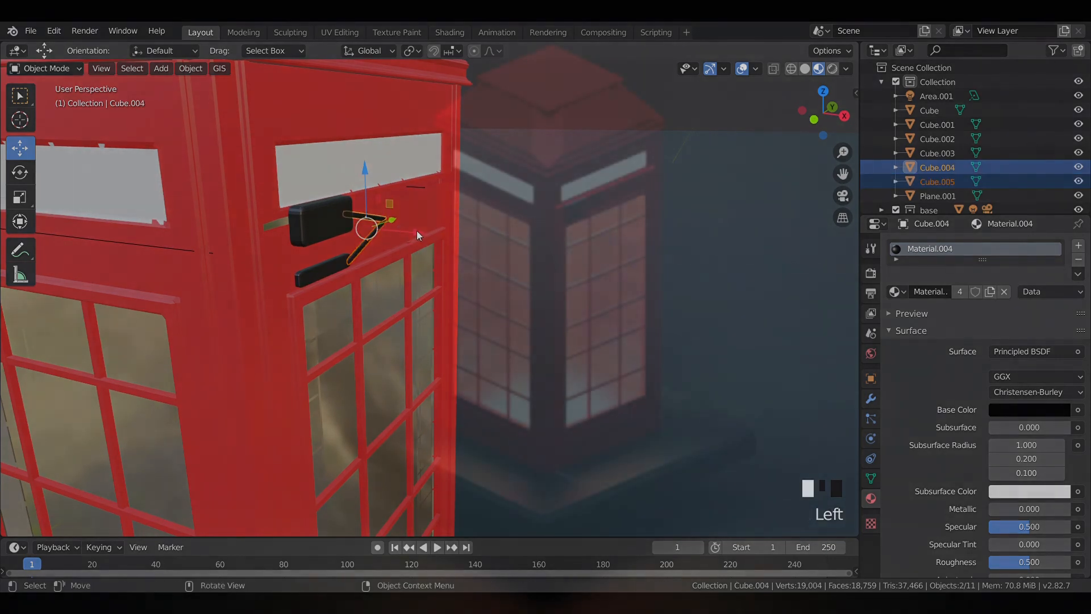
Step: Select the upper black bar and reduce its height along Z
{"action": "left_click", "coordinate": [305, 225]}
{"action": "left_click", "coordinate": [305, 224]}
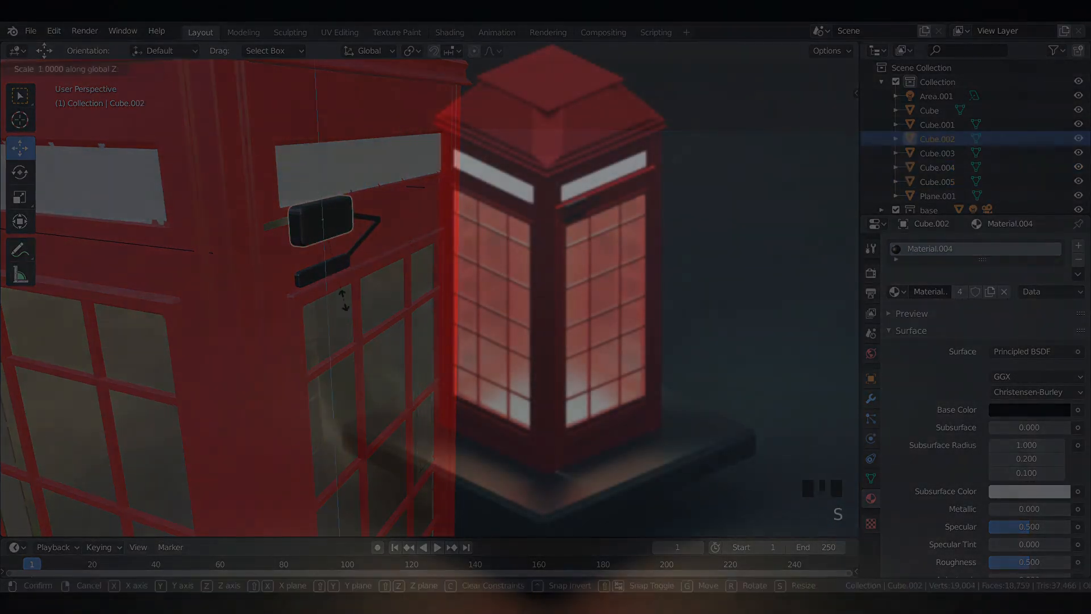
{"action": "key", "text": "s"}
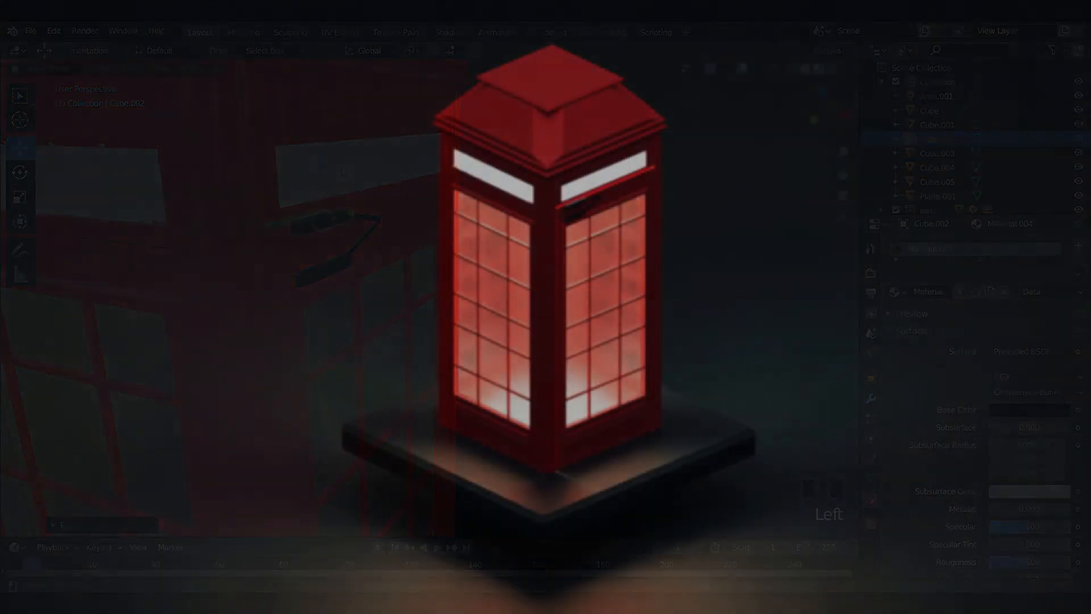
{"action": "key", "text": "KP_3"}
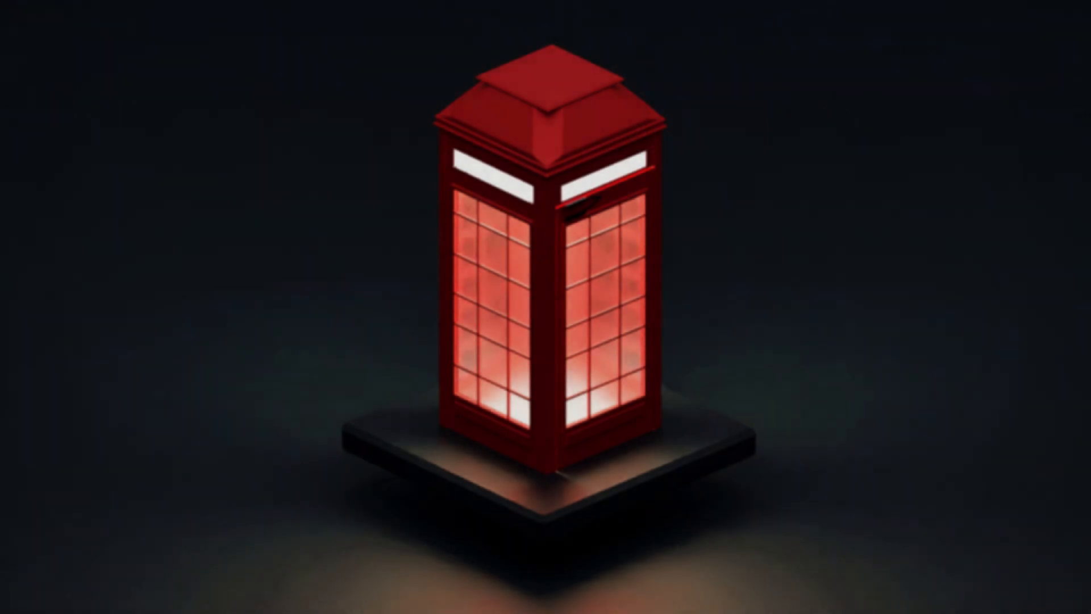